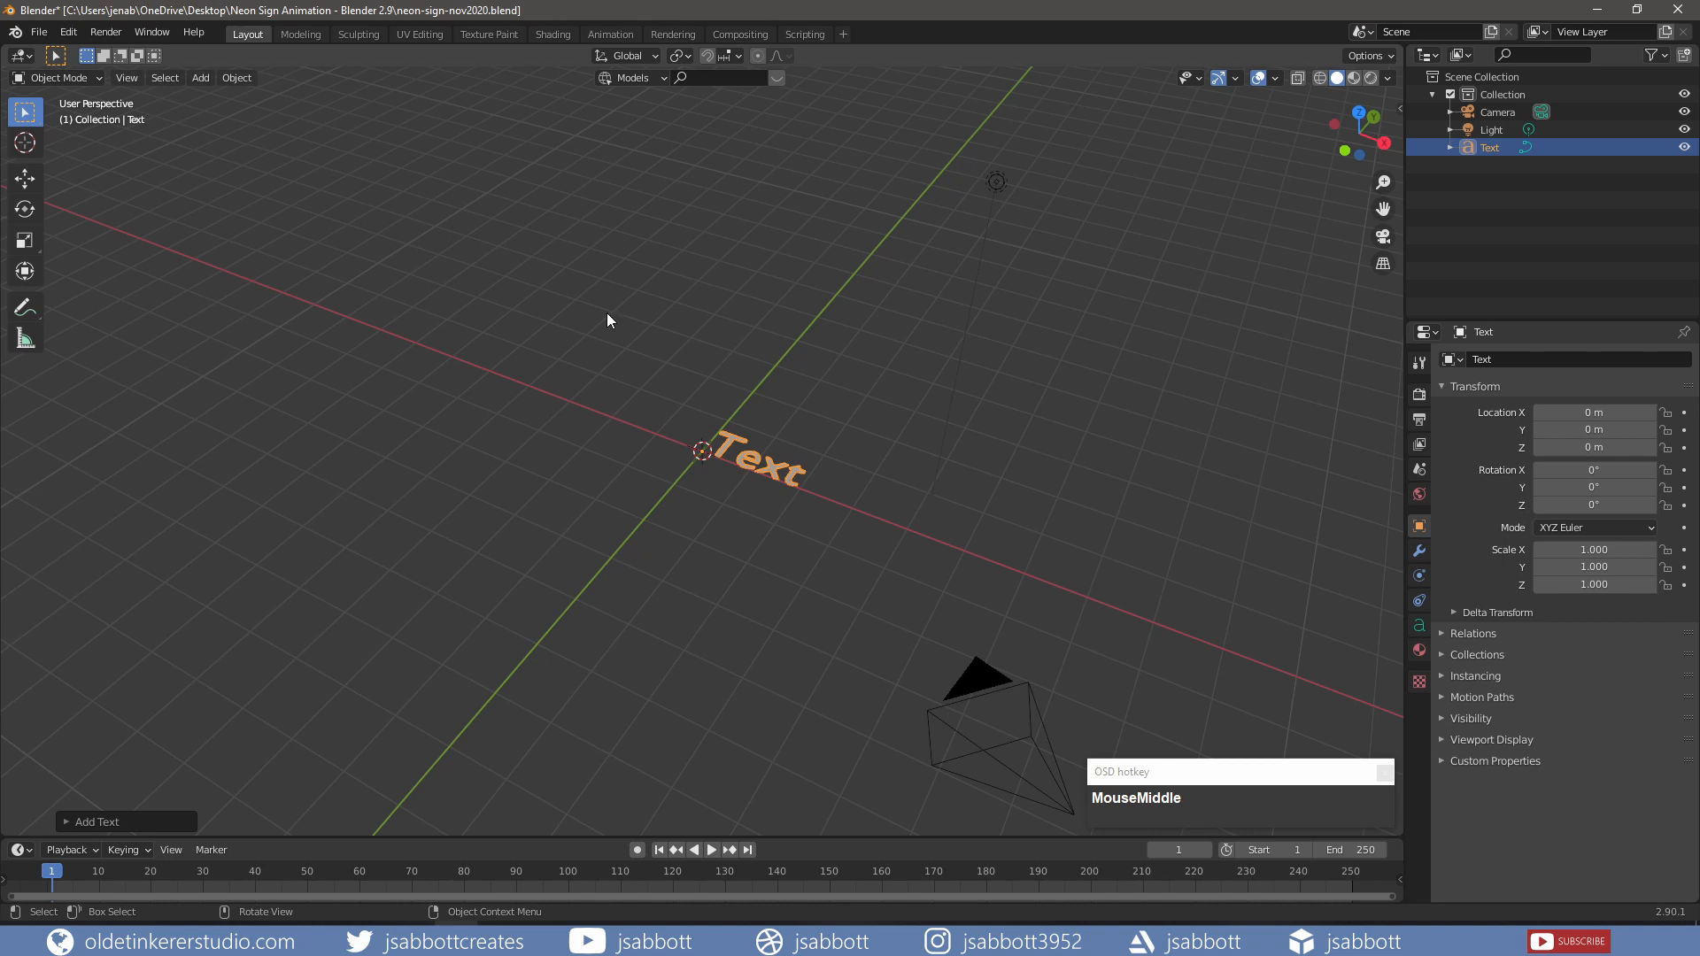
Step: Load the RoundedMplus1c font for the text and set its horizontal alignment to Center
{"action": "left_click", "coordinate": [1419, 625]}
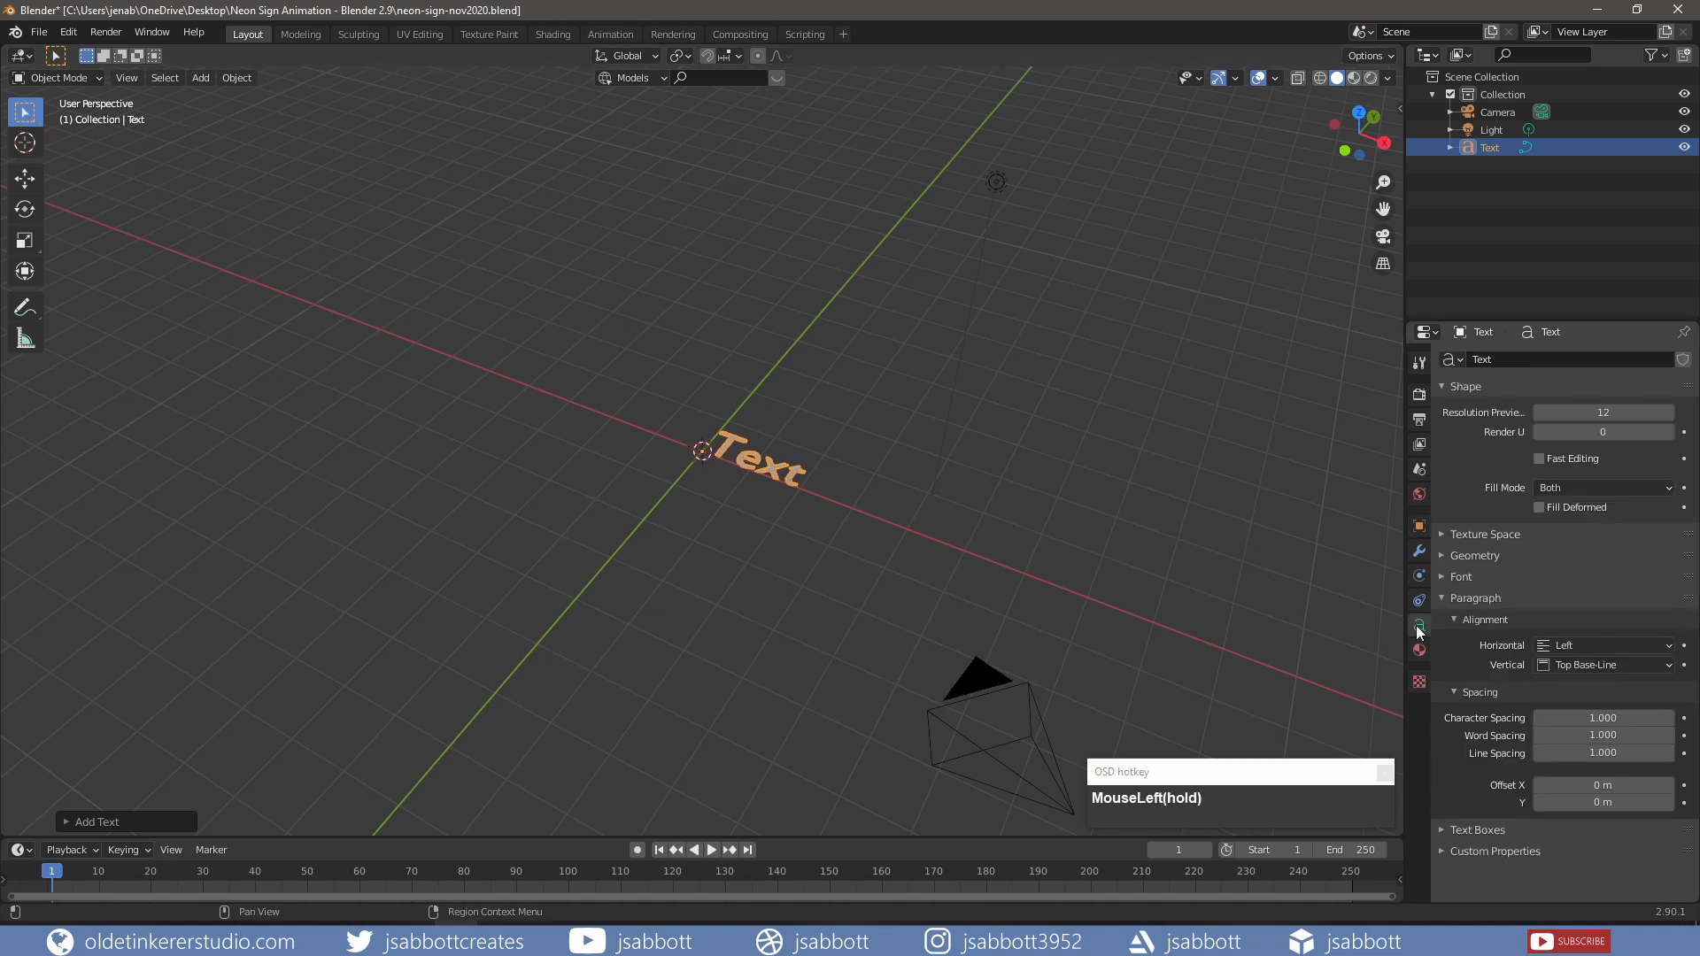
{"action": "left_click", "coordinate": [1441, 577]}
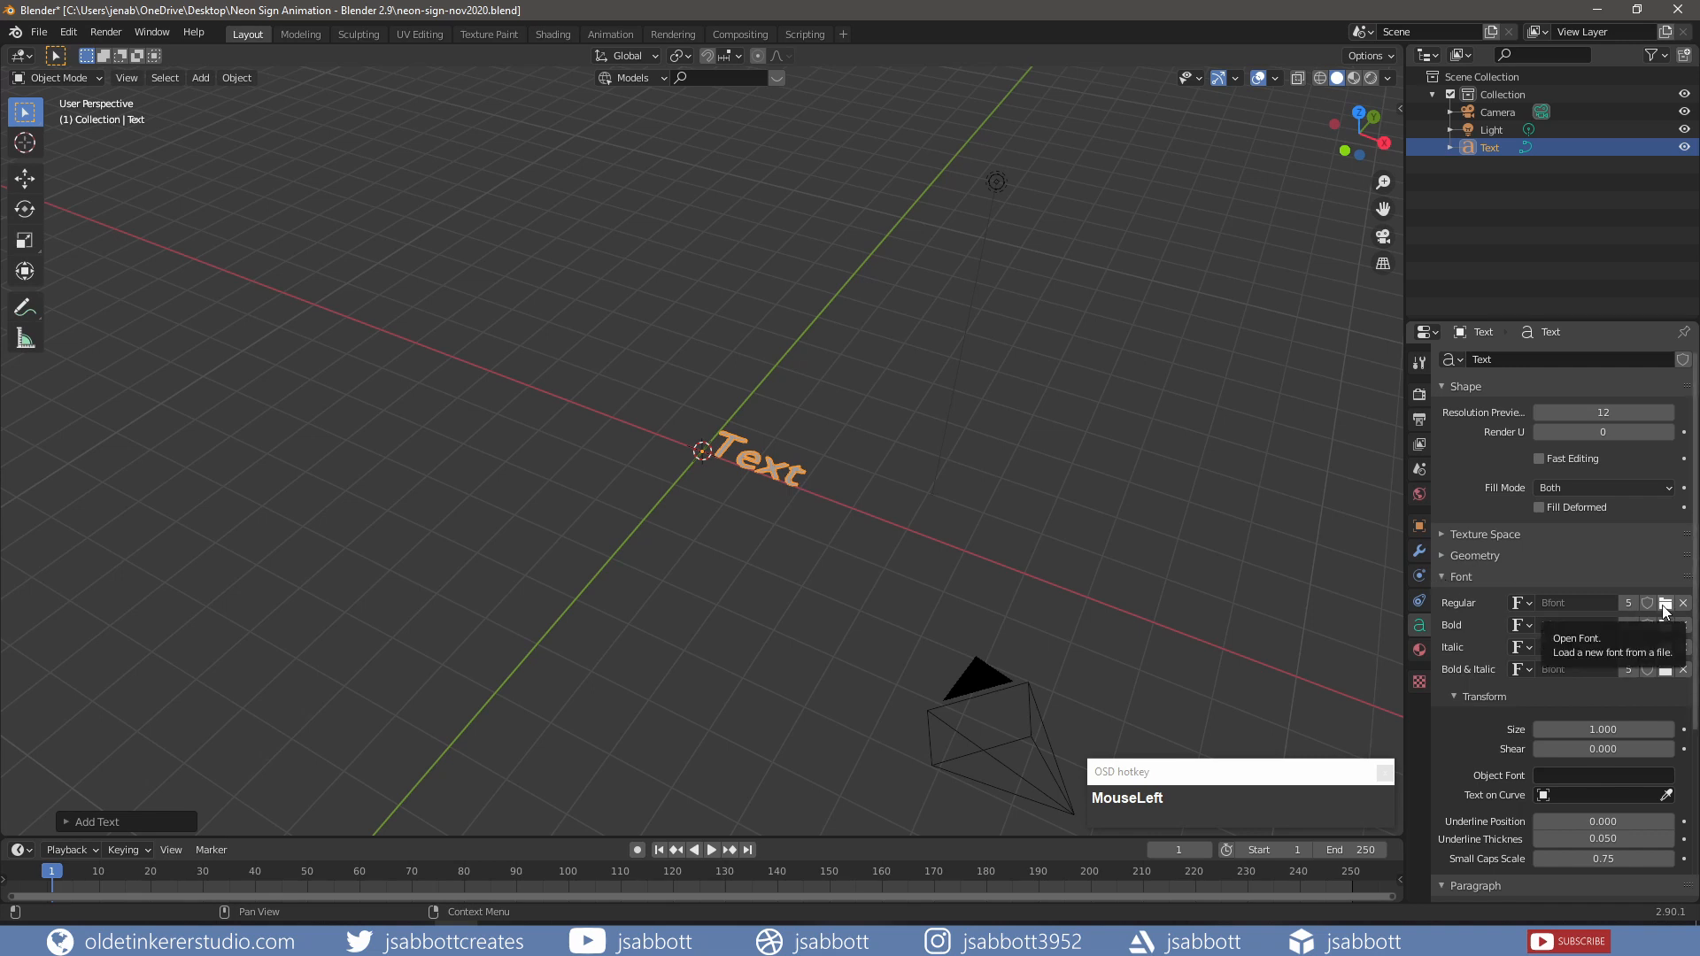
{"action": "scroll", "coordinate": [945, 631], "scroll_direction": "up", "scroll_amount": 3}
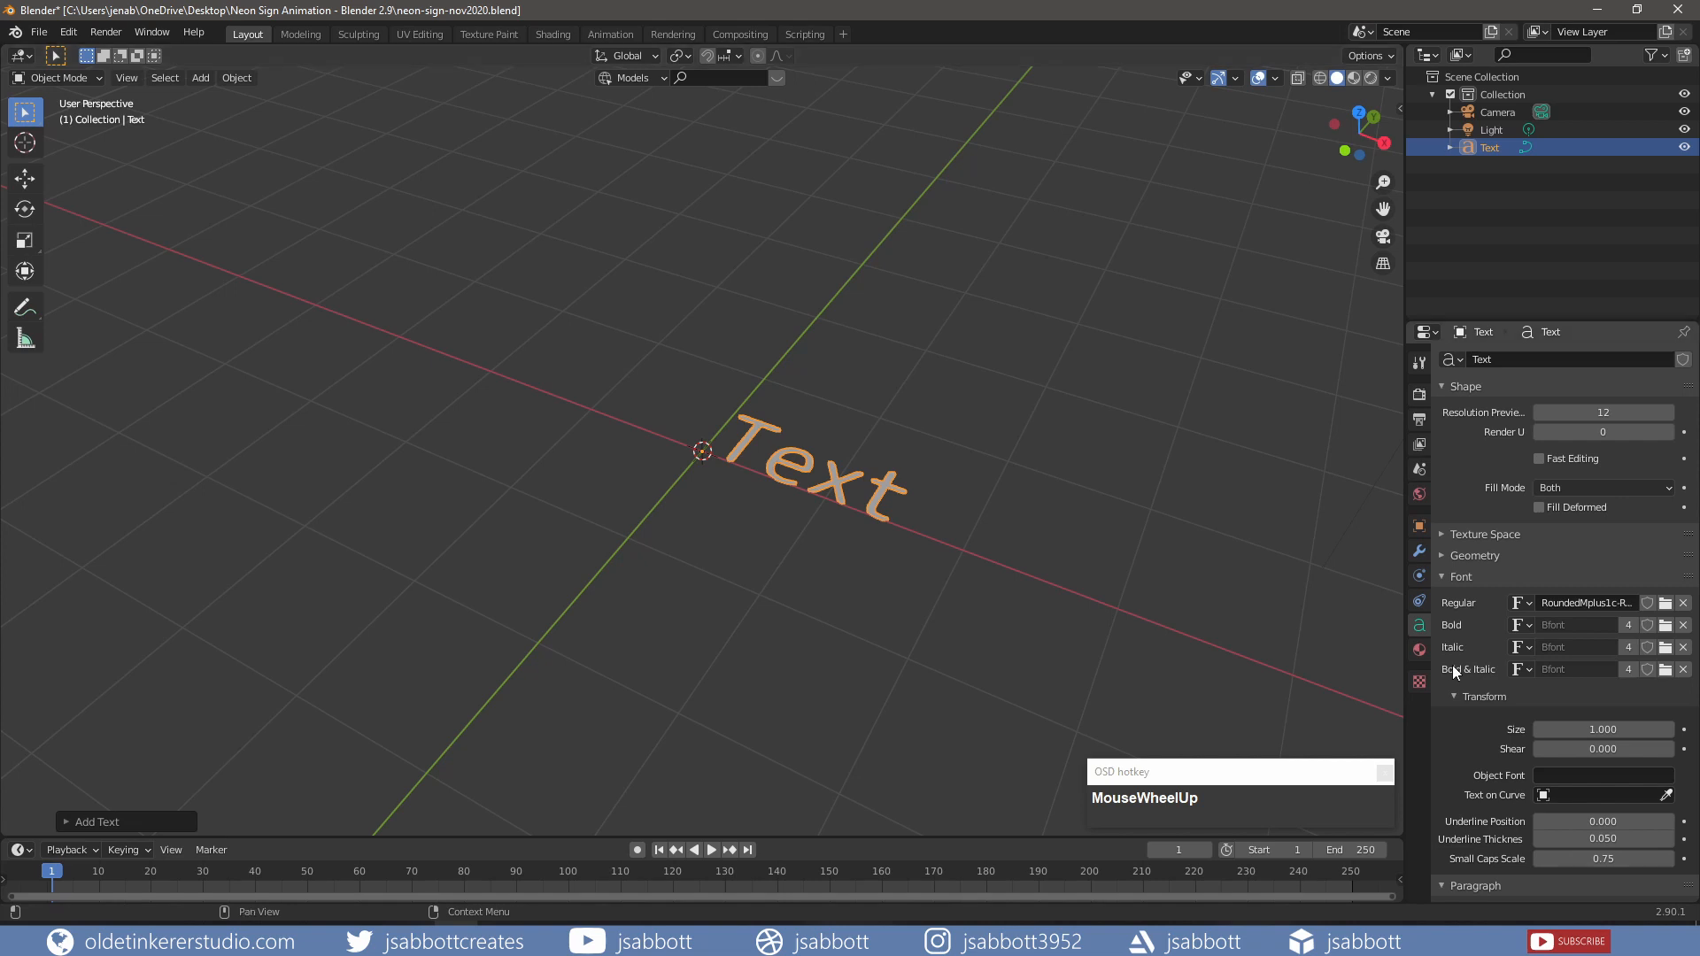
{"action": "scroll", "coordinate": [1461, 673], "scroll_direction": "down", "scroll_amount": 7}
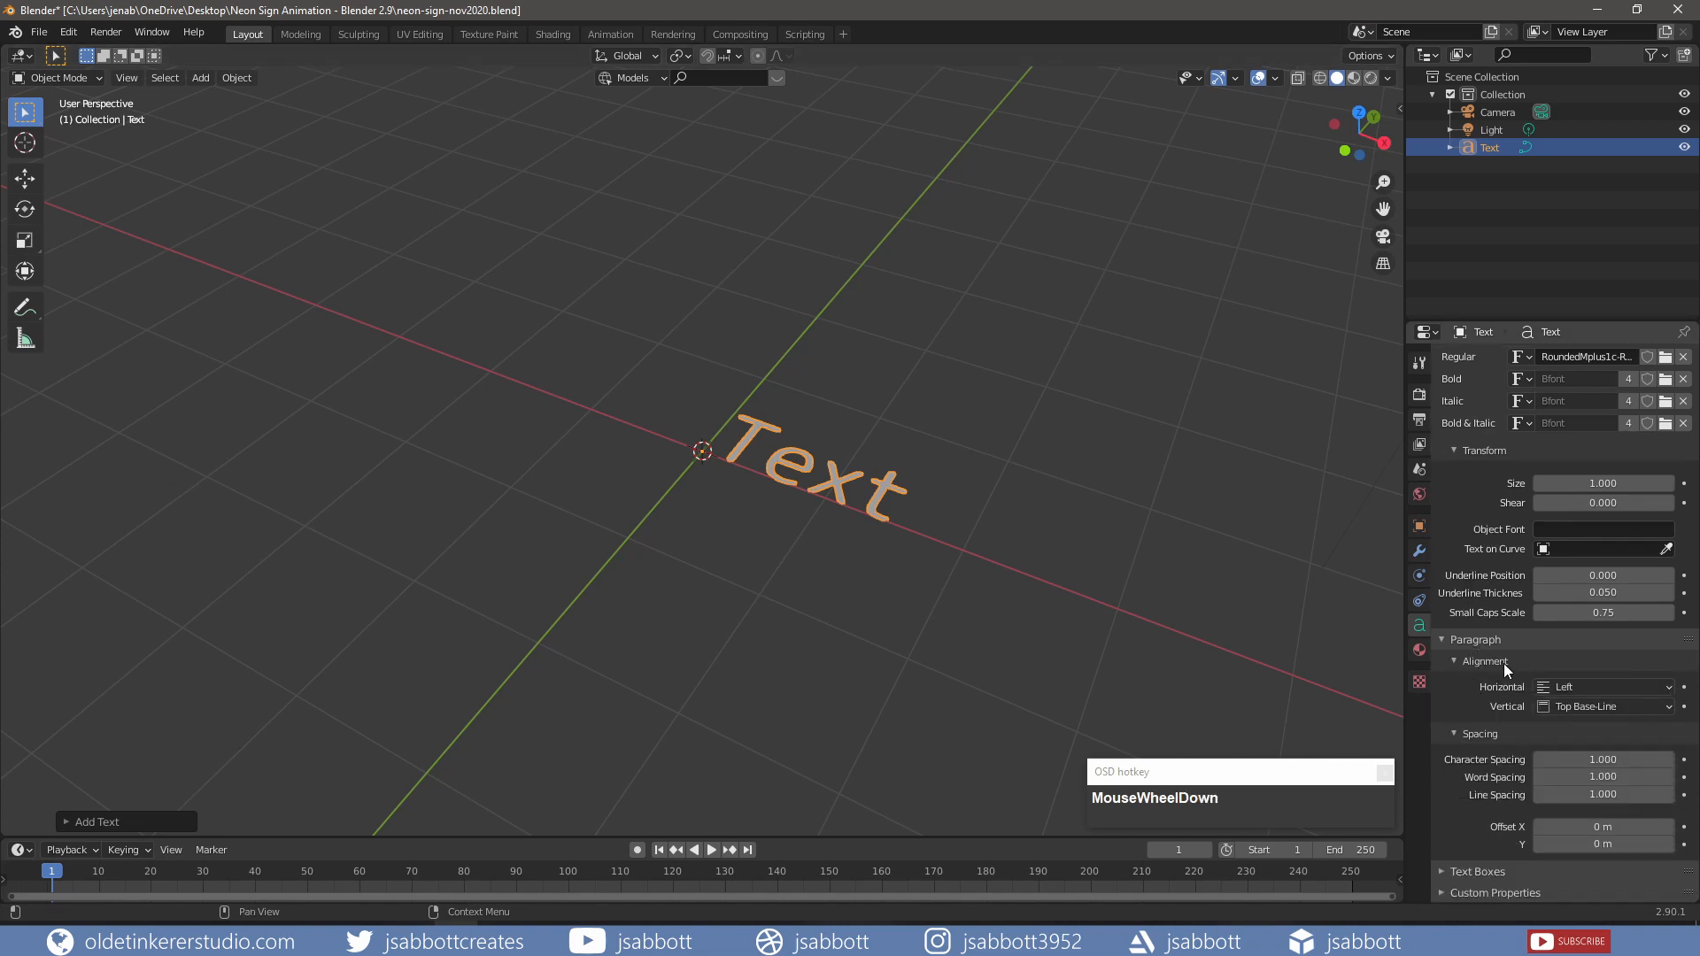
{"action": "left_click", "coordinate": [1575, 686]}
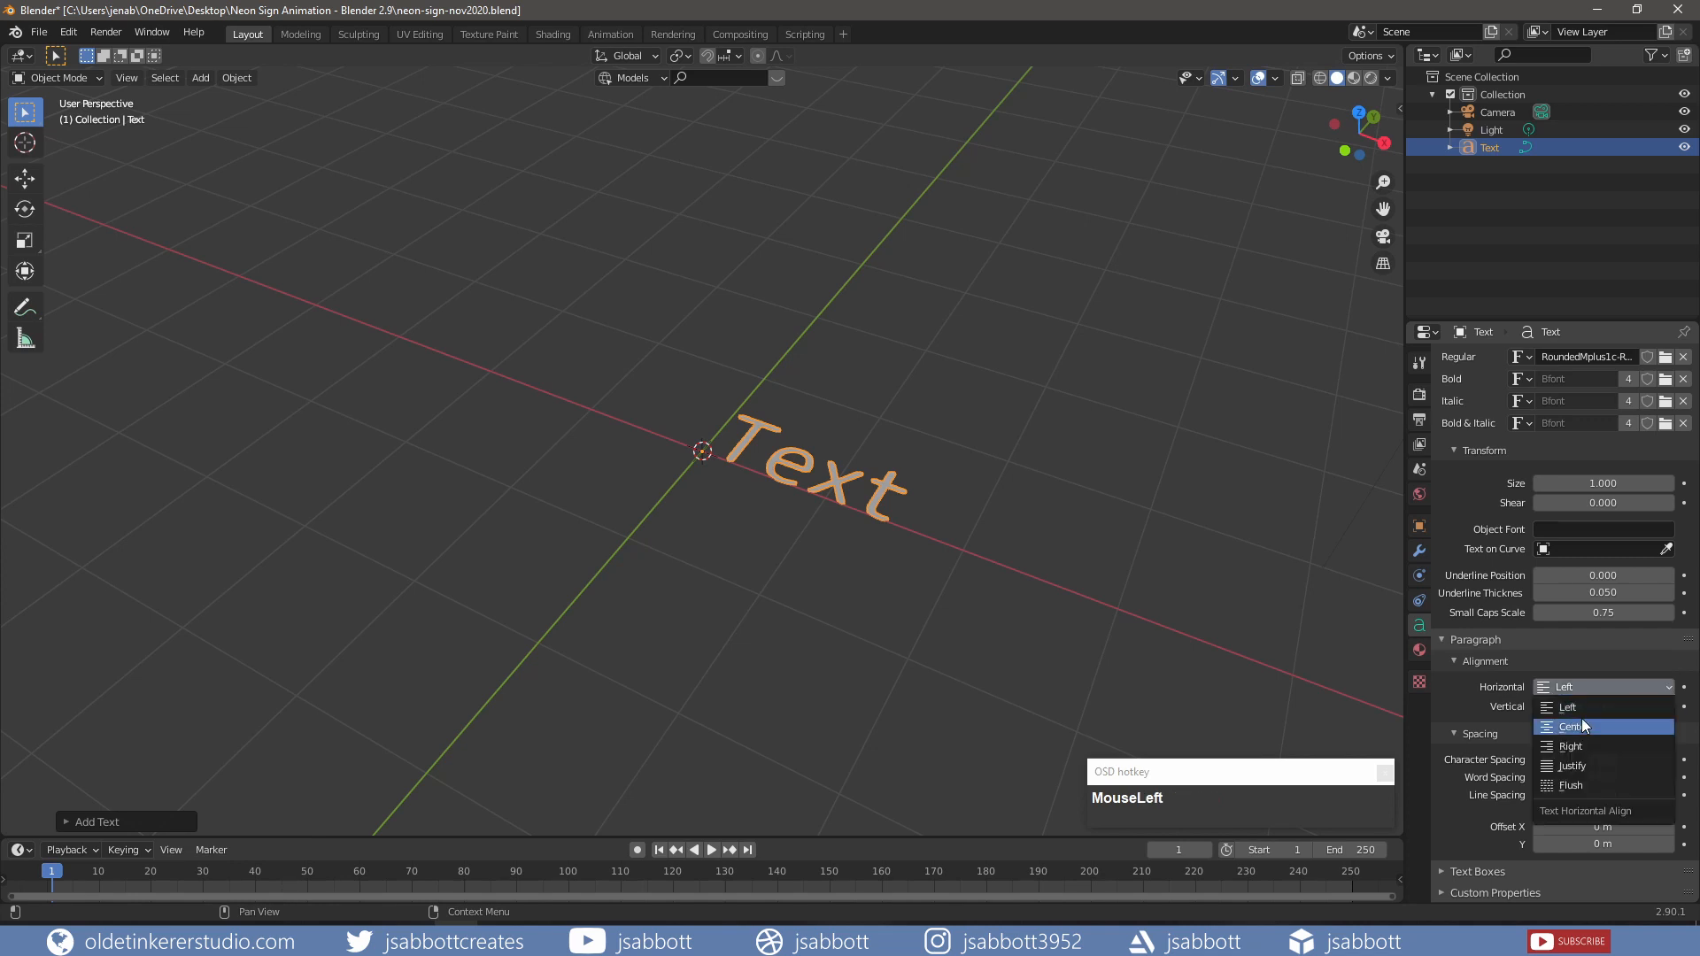
{"action": "left_click", "coordinate": [1581, 720]}
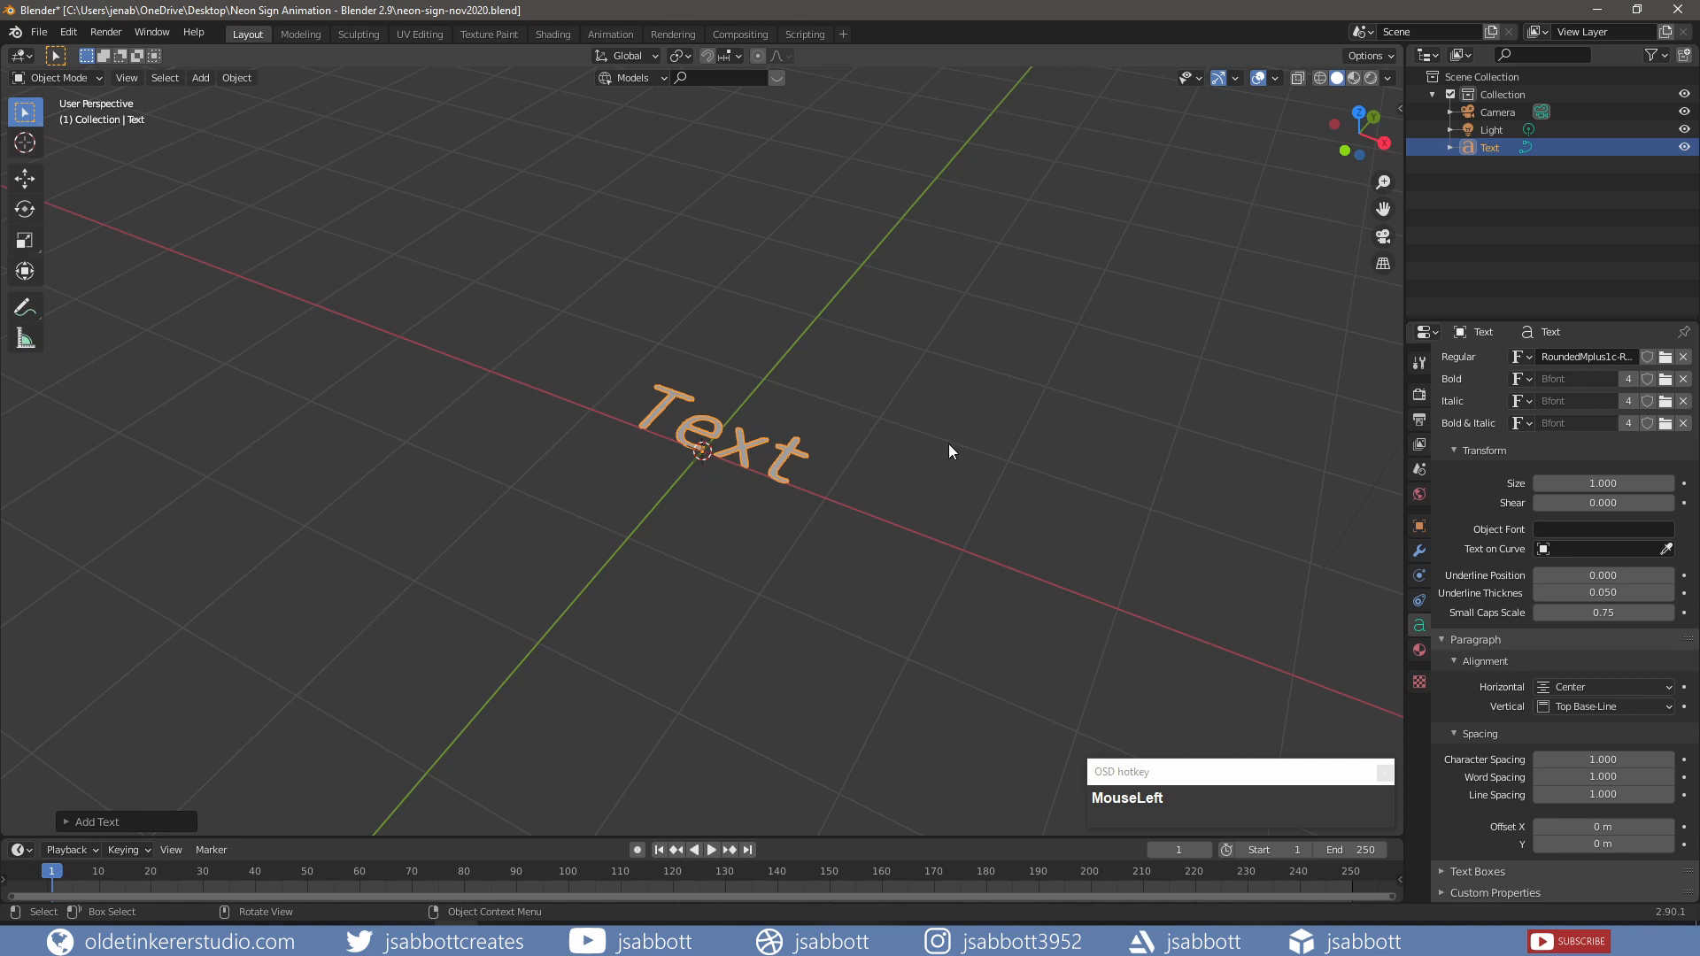
Step: Rotate the text object 90° about the X axis so it stands upright
{"action": "key", "text": "r"}
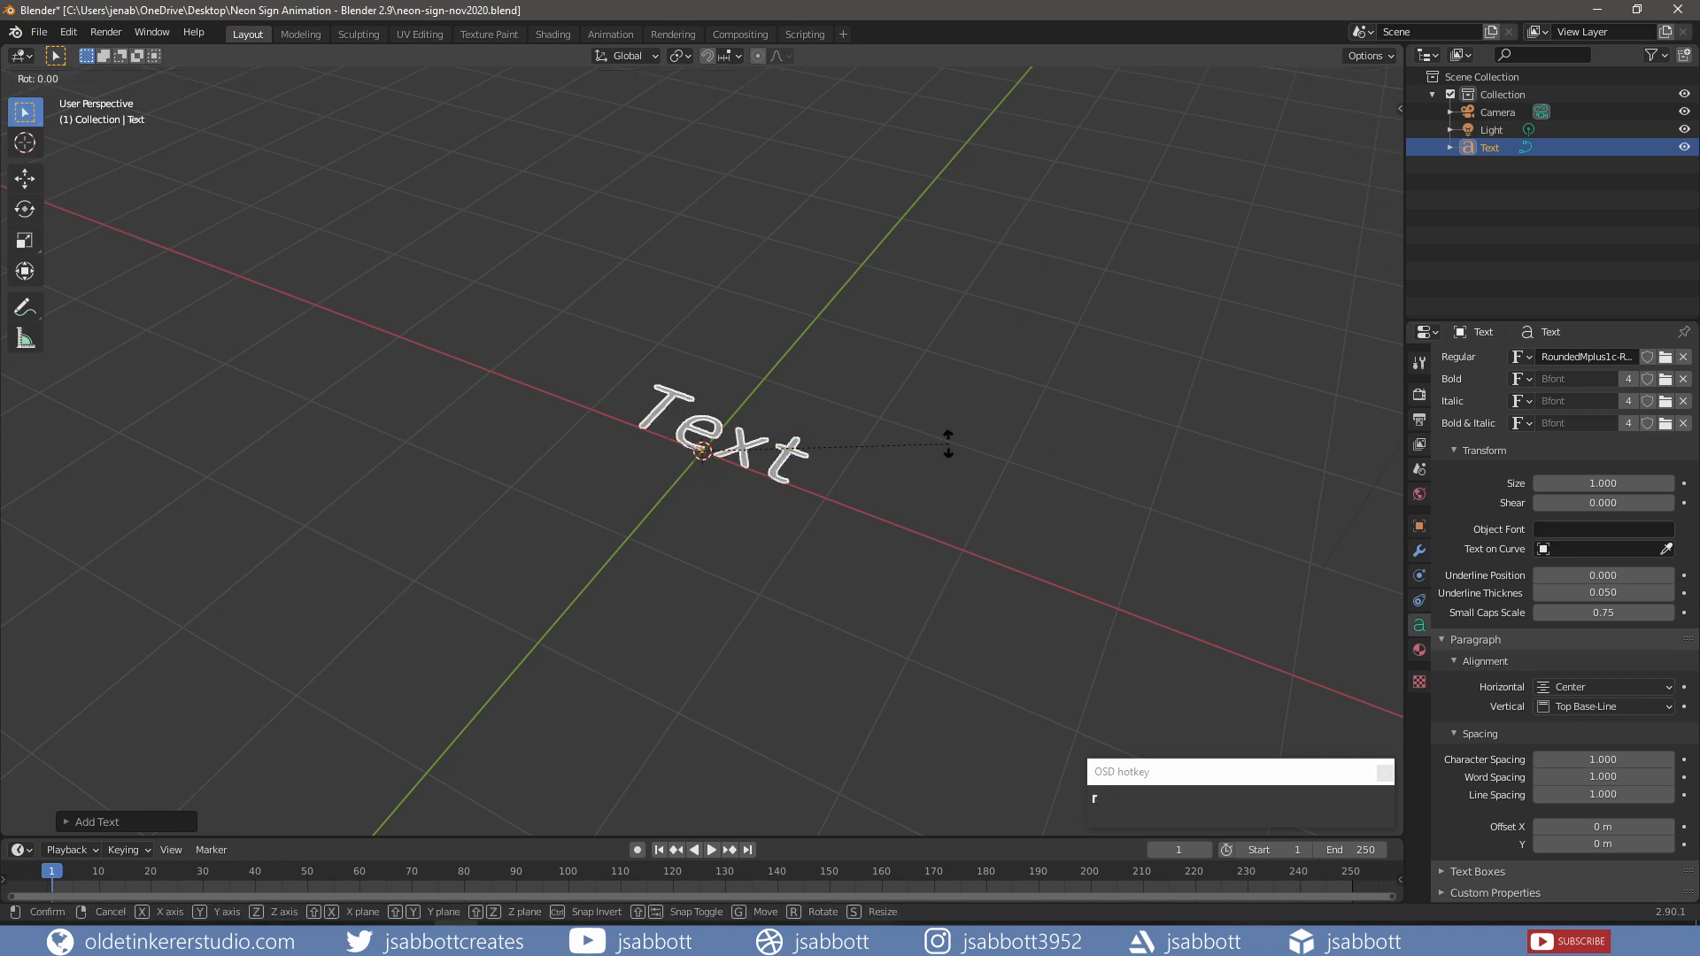
{"action": "type", "text": "x"}
{"action": "type", "text": "90"}
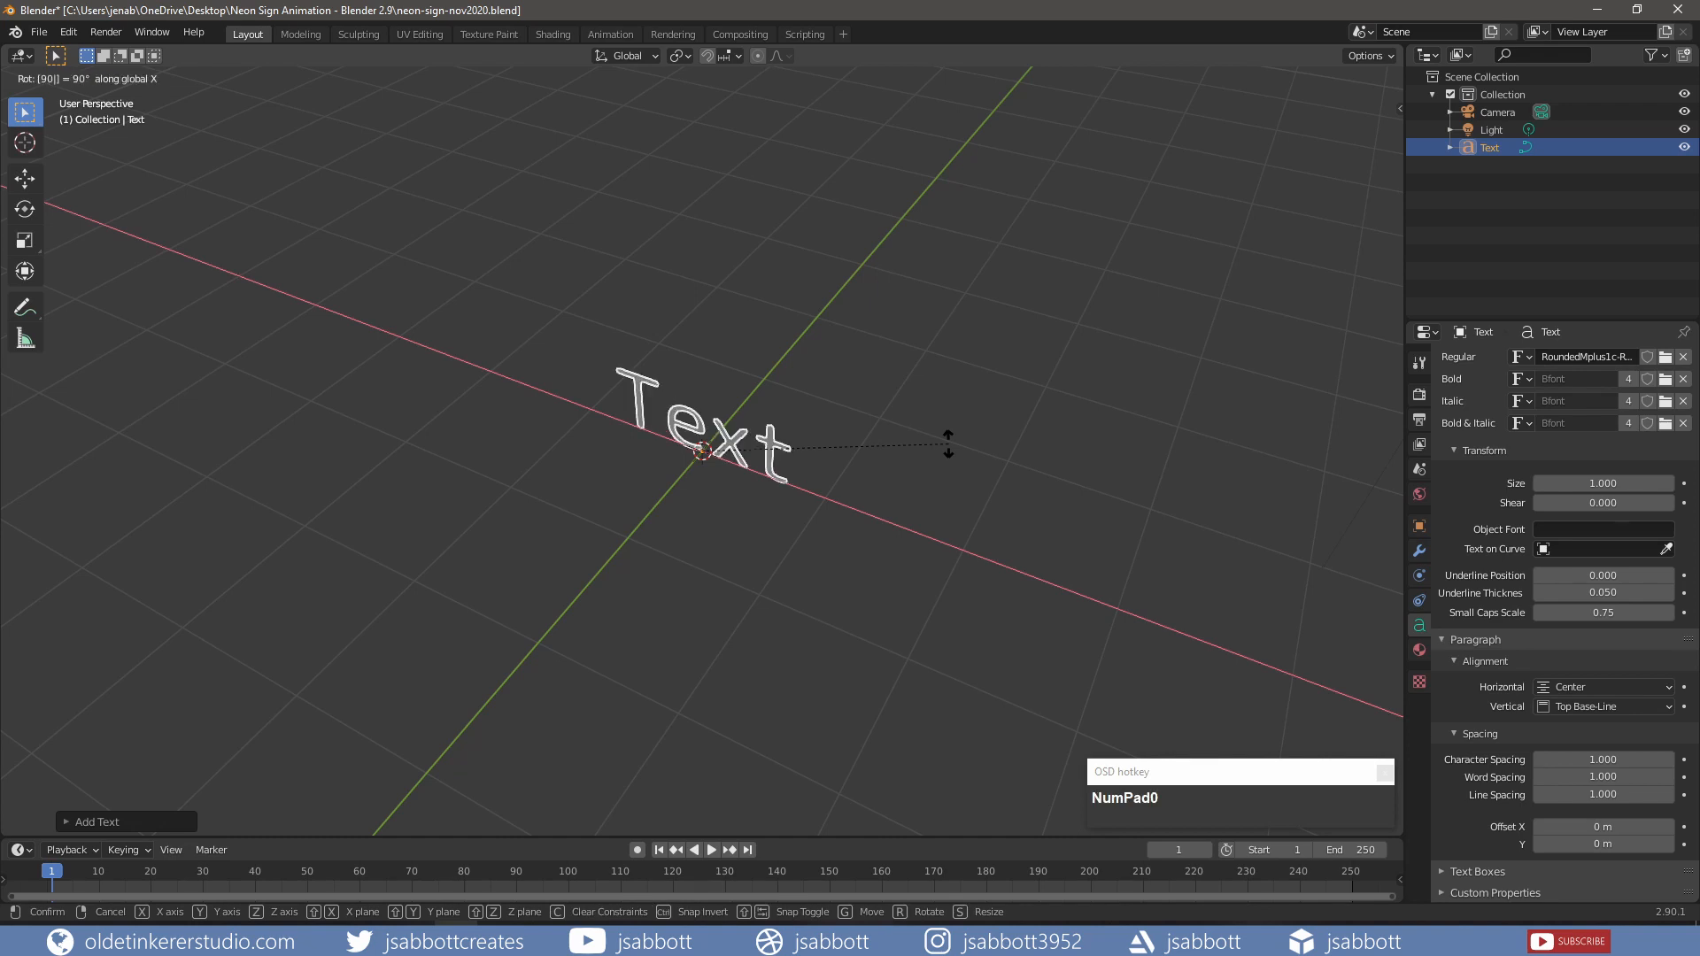
{"action": "left_click", "coordinate": [948, 444]}
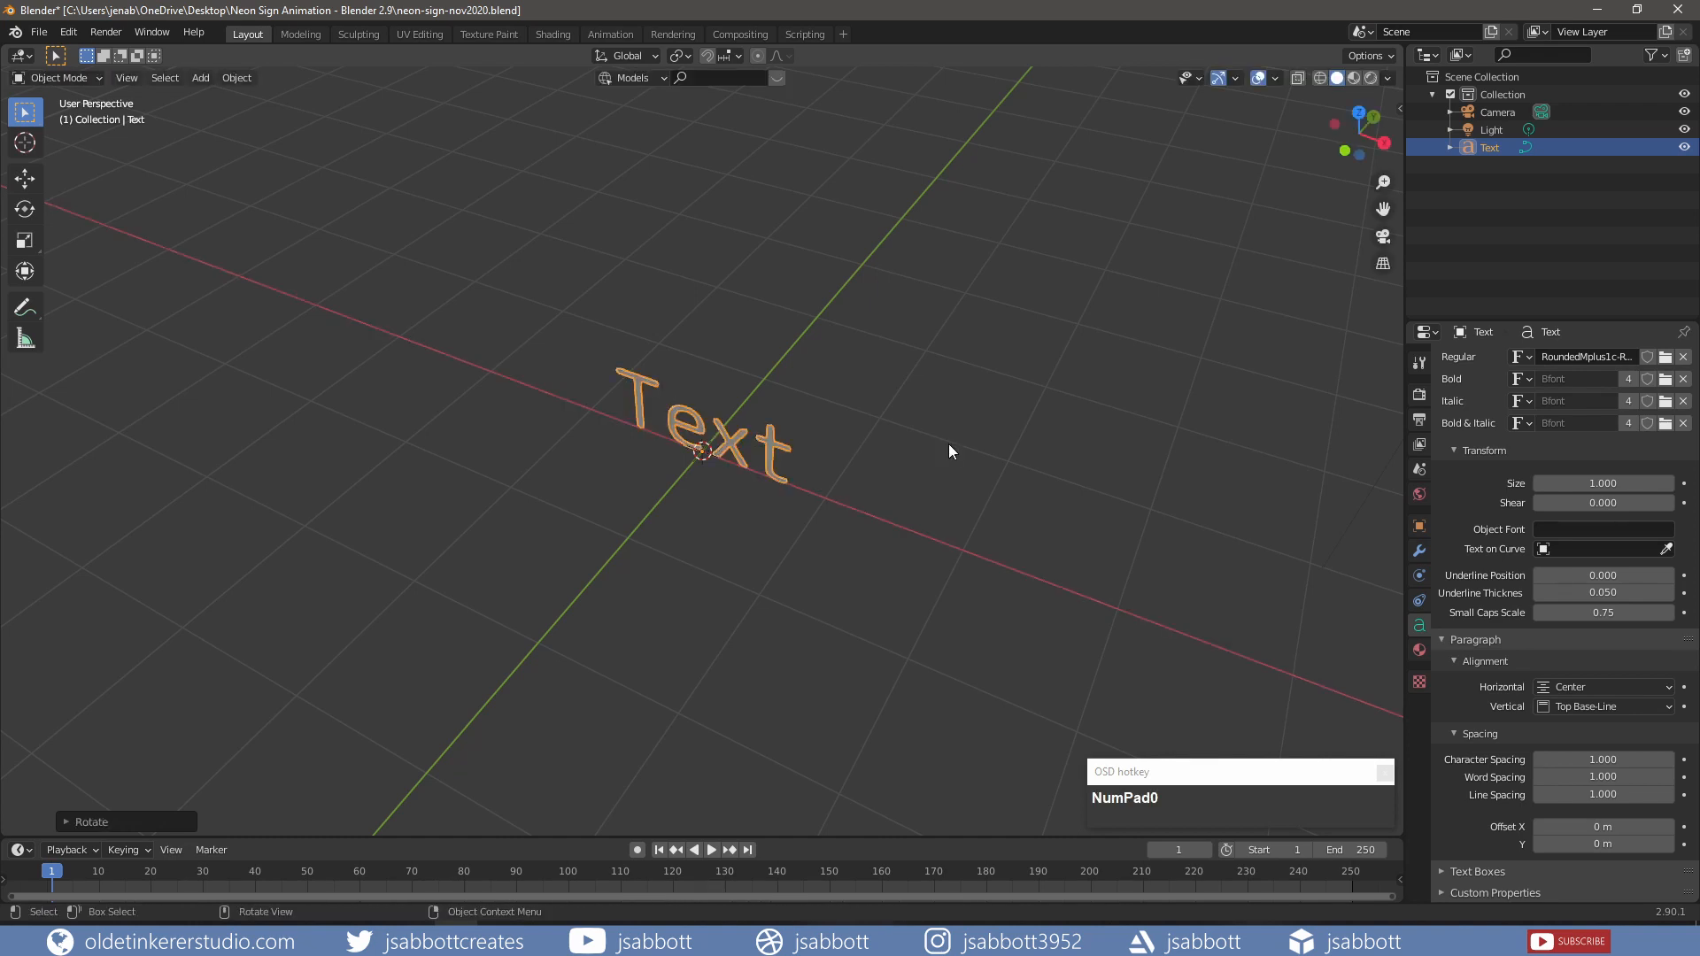
Step: From the front view, replace the default word 'Text' with 'BLENDER'
{"action": "key", "text": "KP_1"}
{"action": "key", "text": "Tab"}
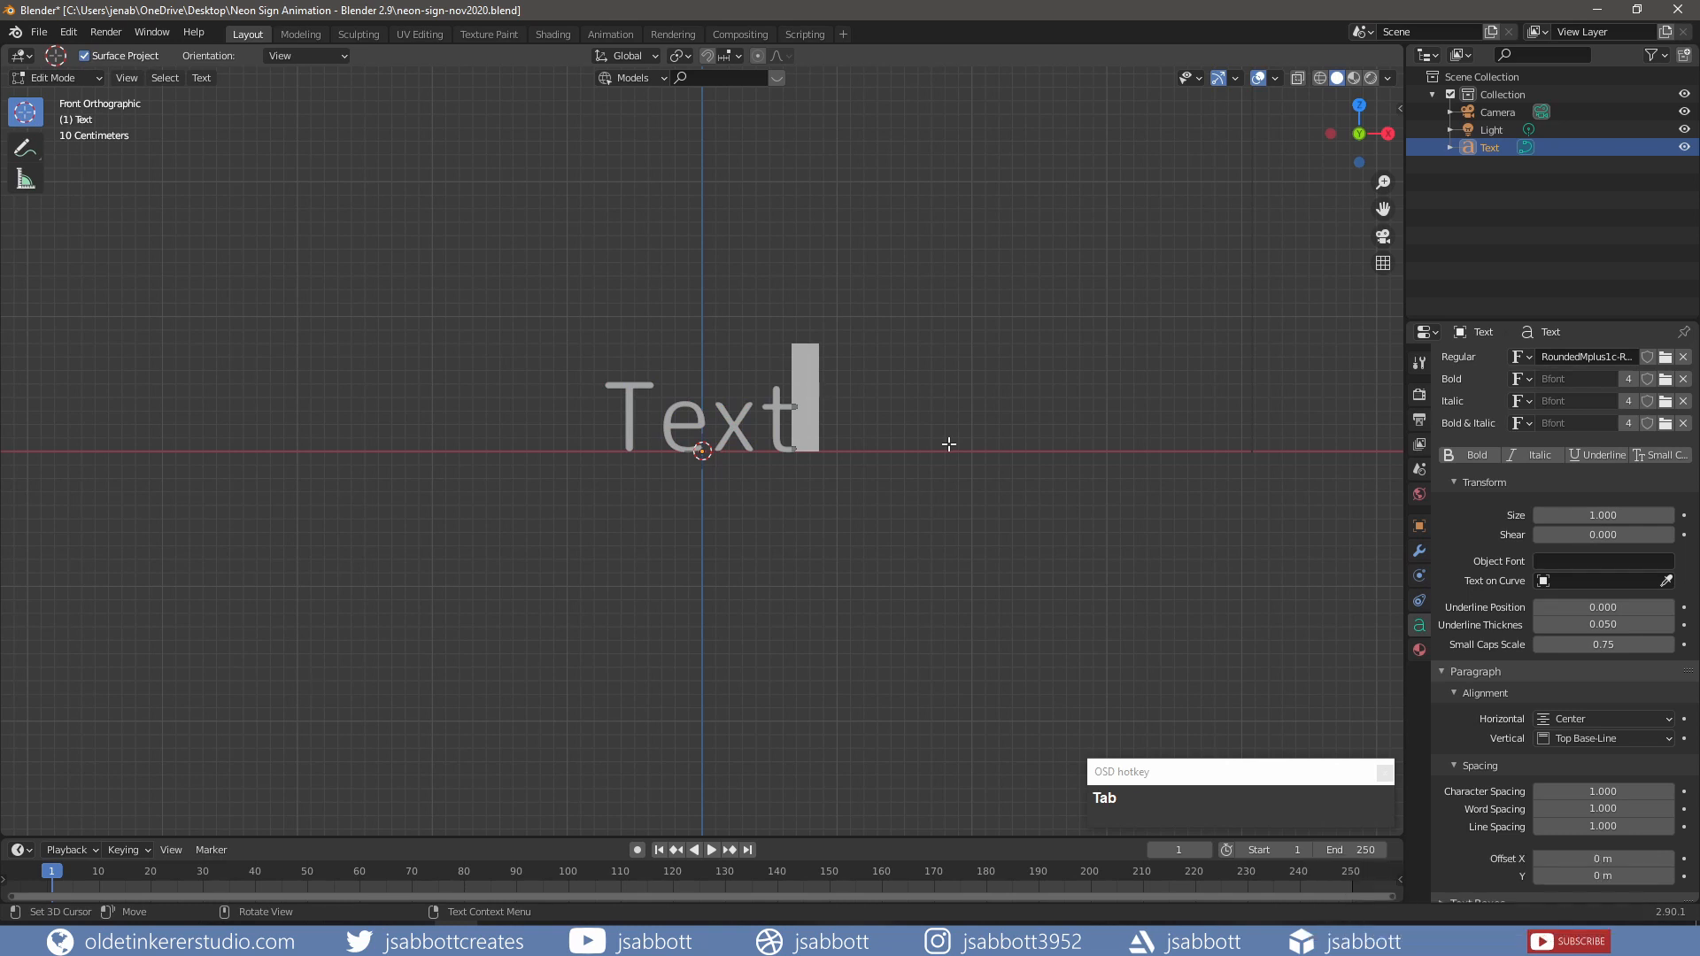
{"action": "key", "text": "BackSpace"}
{"action": "key", "text": "BackSpace"}
{"action": "key", "text": "BackSpace"}
{"action": "key", "text": "BackSpace"}
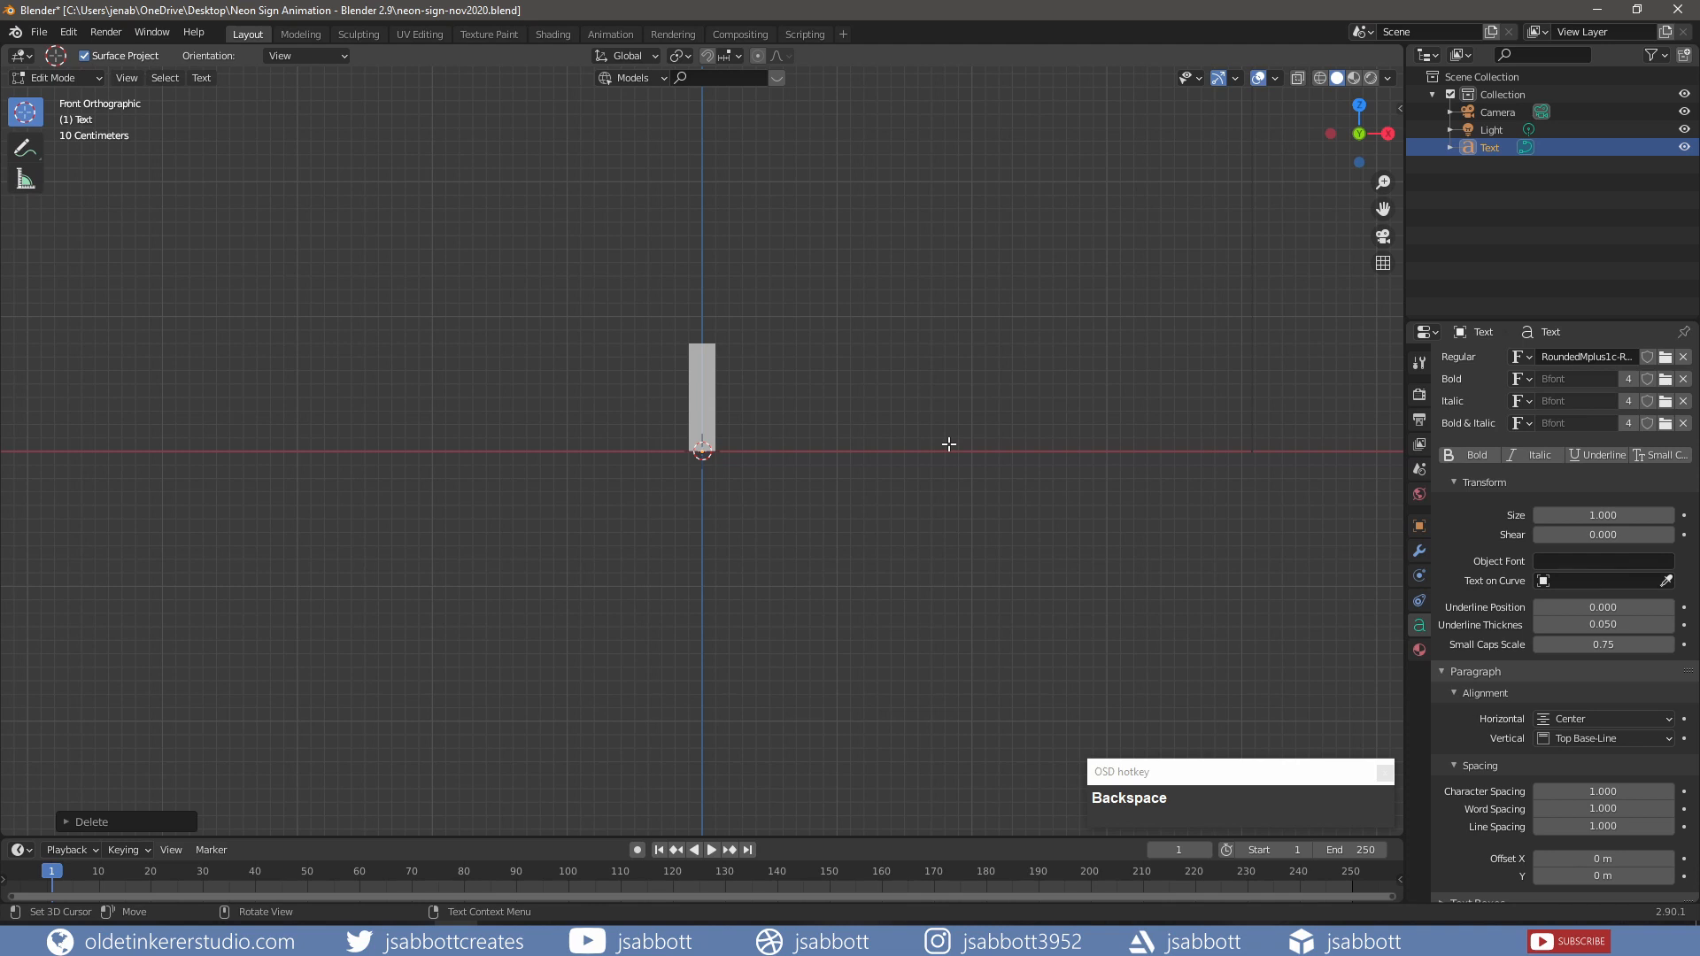
{"action": "type", "text": "BLENDER"}
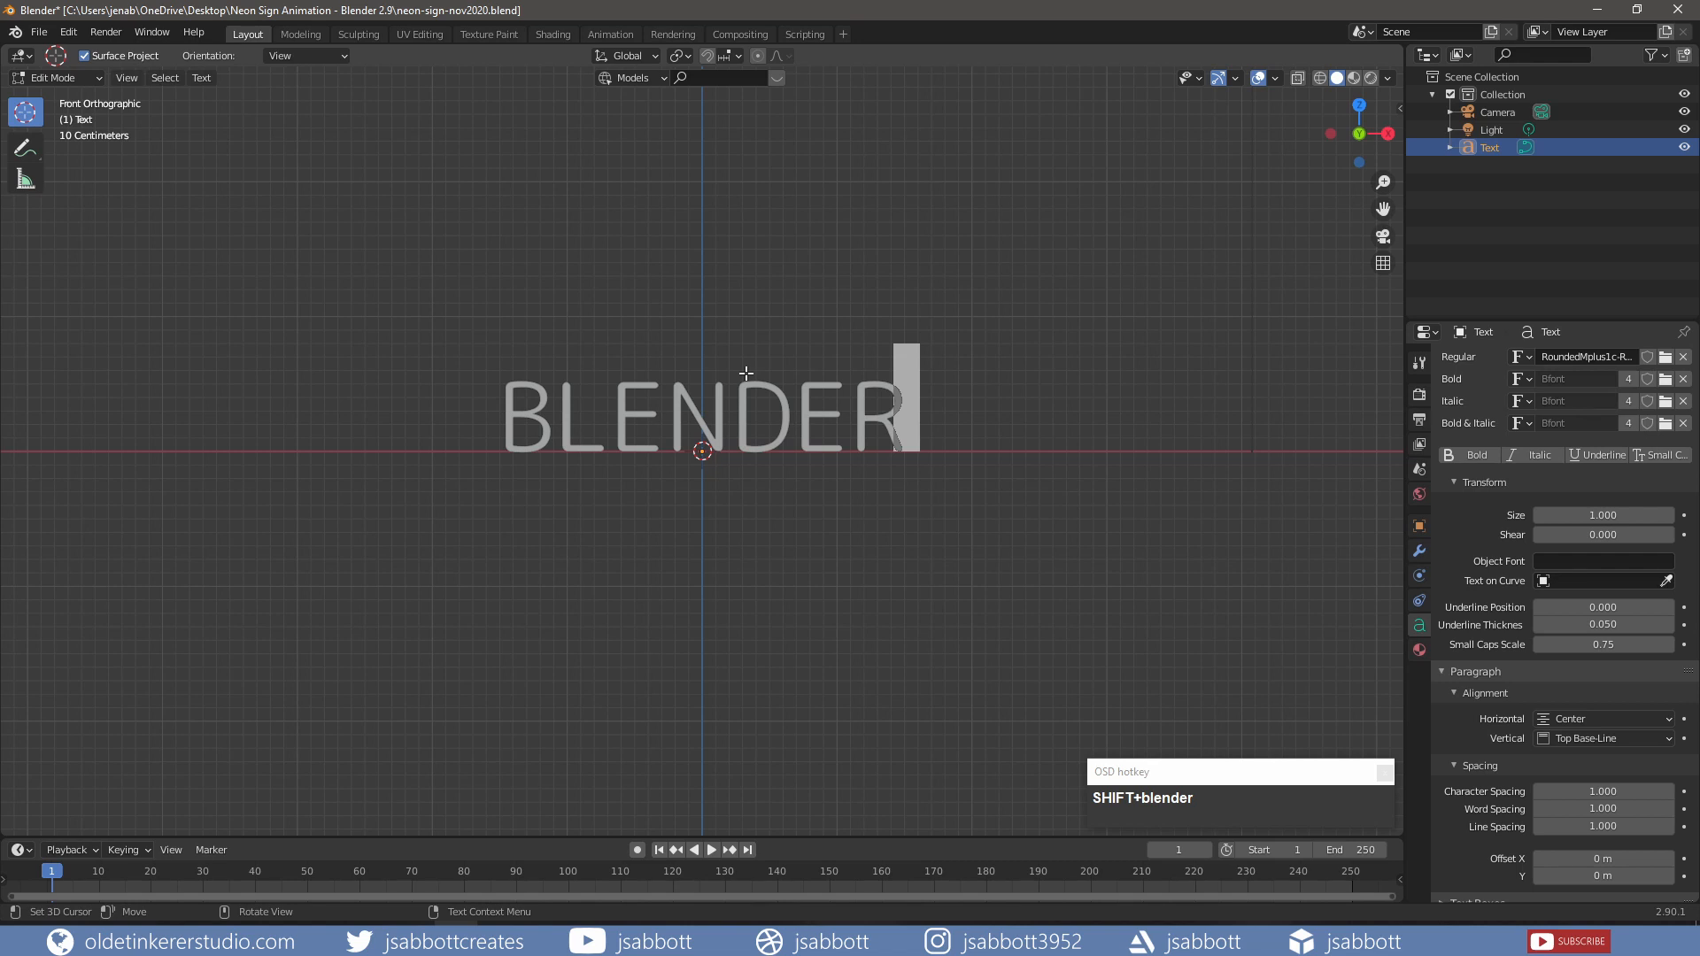
{"action": "left_click", "coordinate": [827, 329]}
{"action": "key", "text": "Tab"}
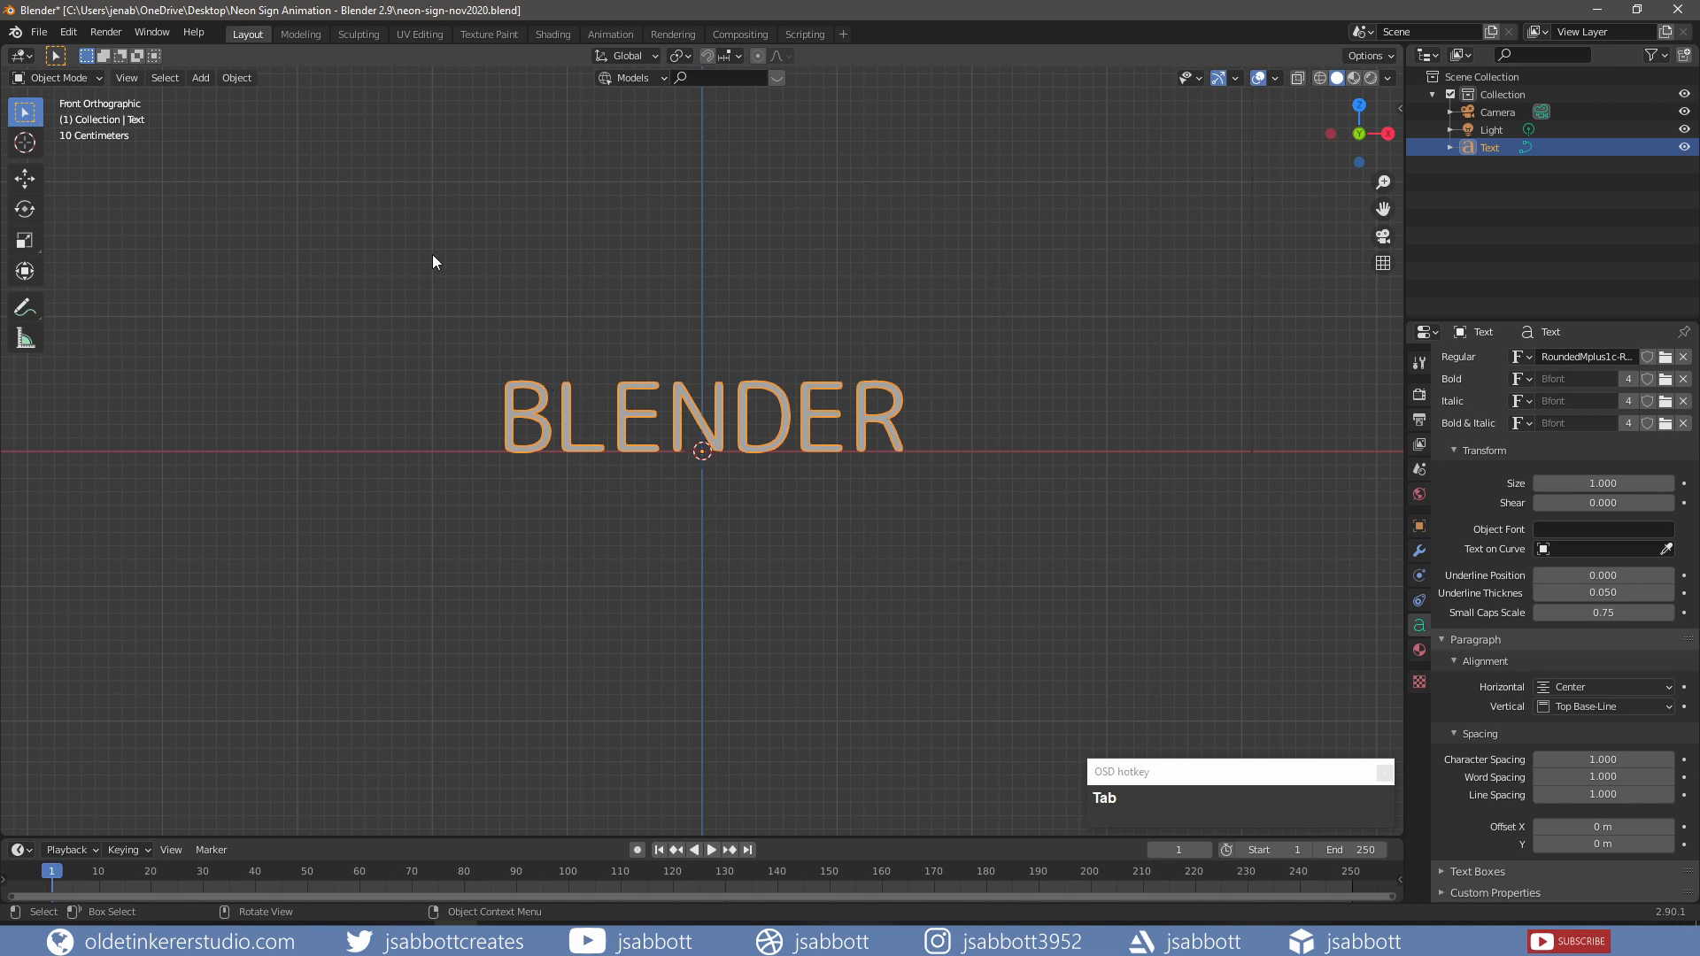
Step: Convert the BLENDER text object into a curve through Object > Convert
{"action": "left_click", "coordinate": [234, 81]}
{"action": "mouse_move", "coordinate": [288, 544]}
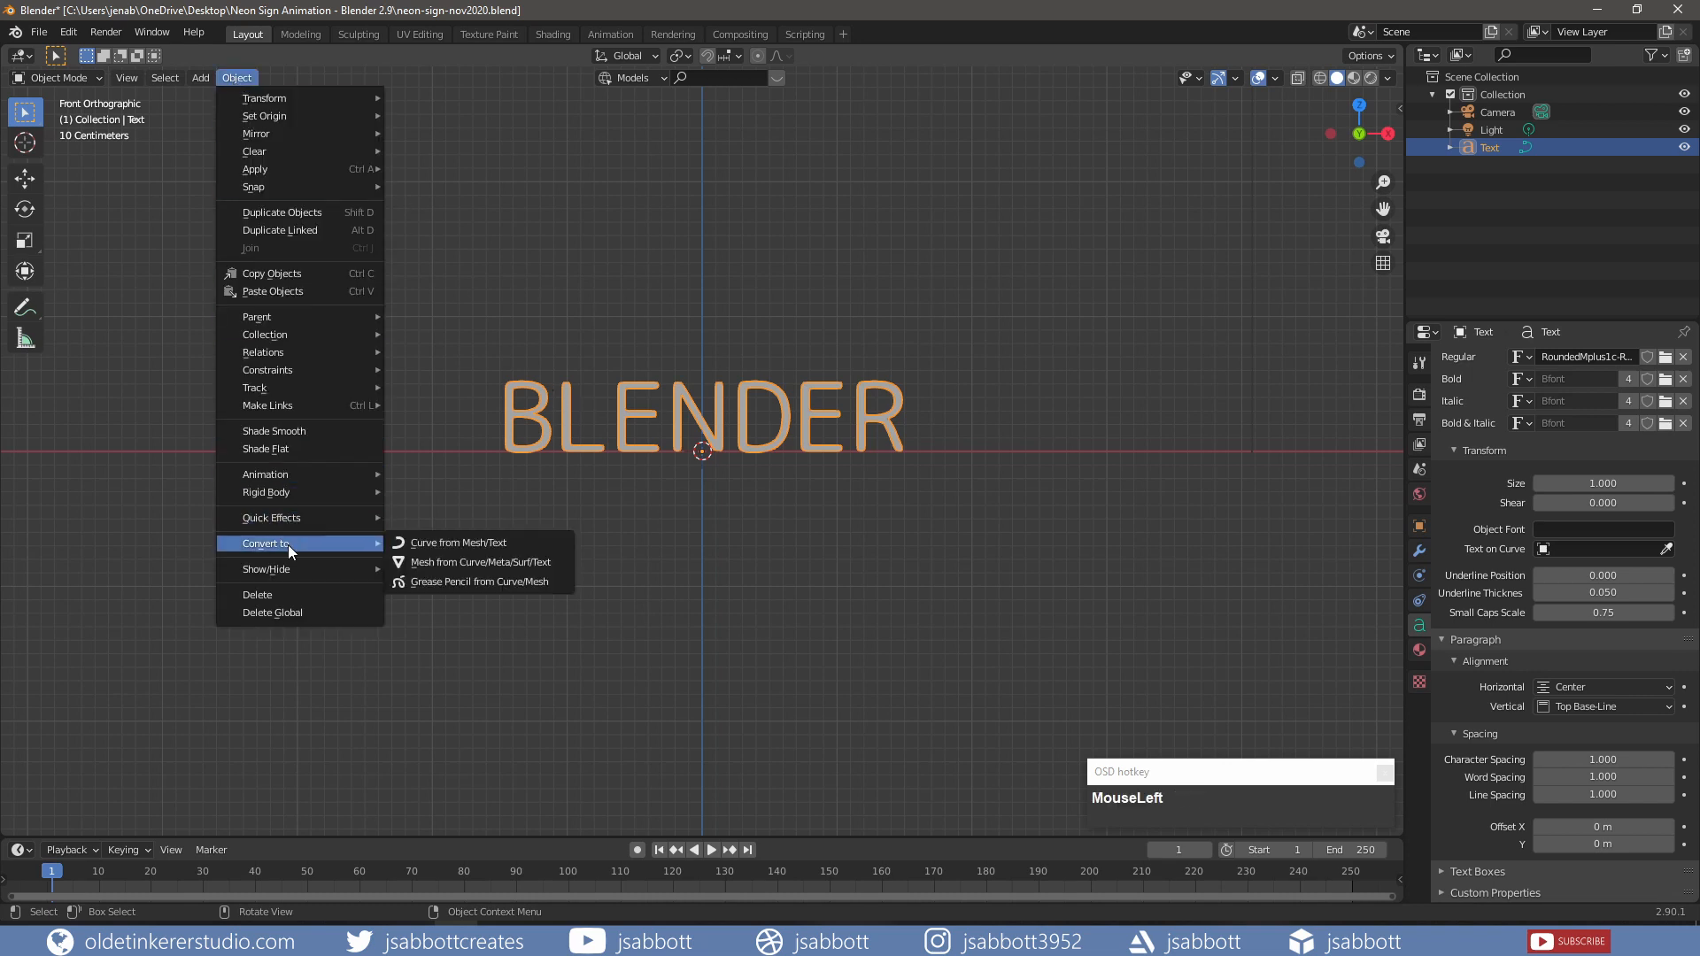
{"action": "left_click", "coordinate": [451, 543]}
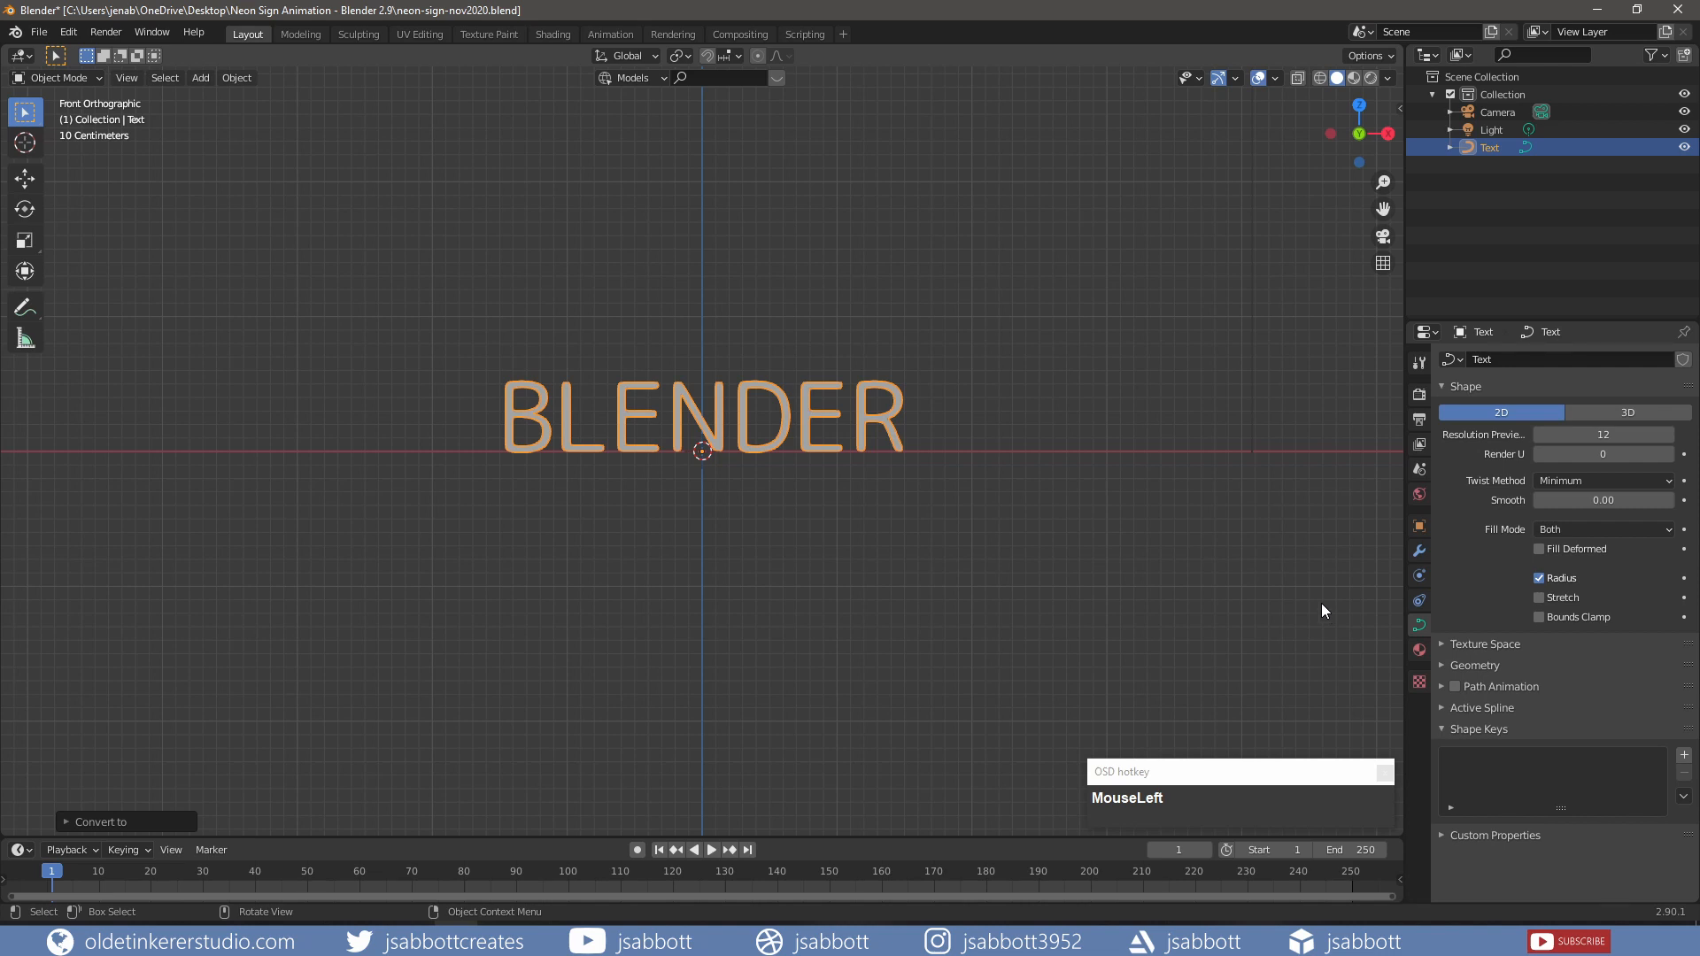
Step: Make the curve 3D with Full fill mode and a 0.01 m bevel depth
{"action": "left_click", "coordinate": [1625, 415]}
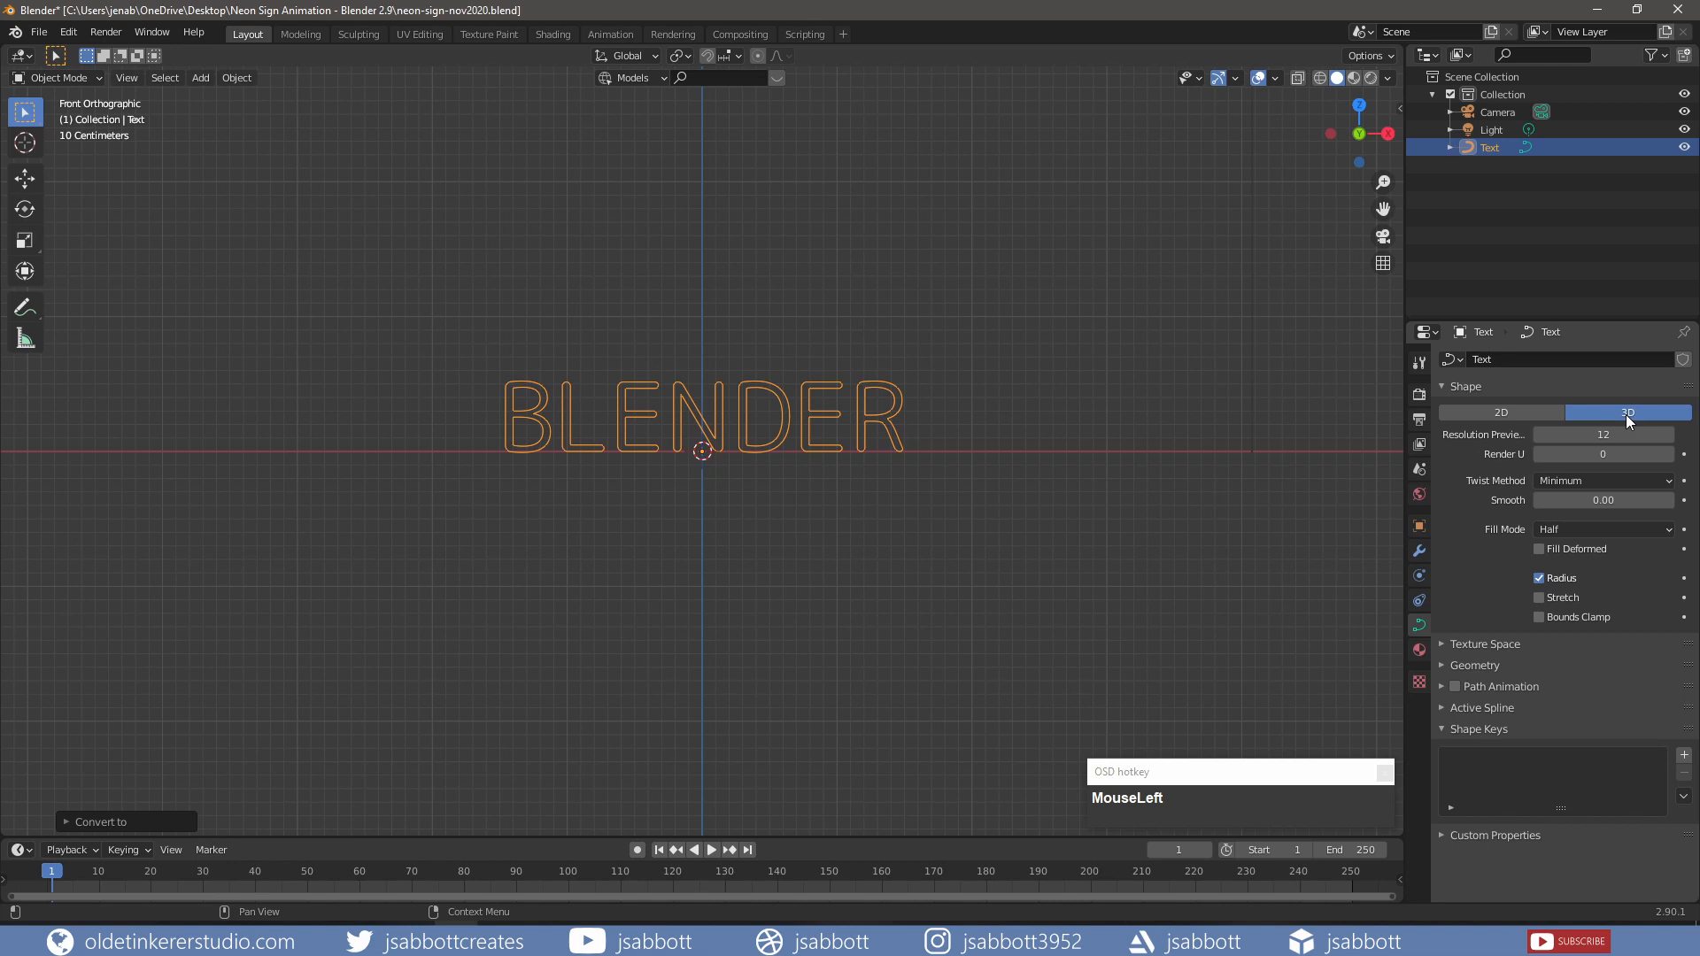
{"action": "left_click", "coordinate": [1596, 528]}
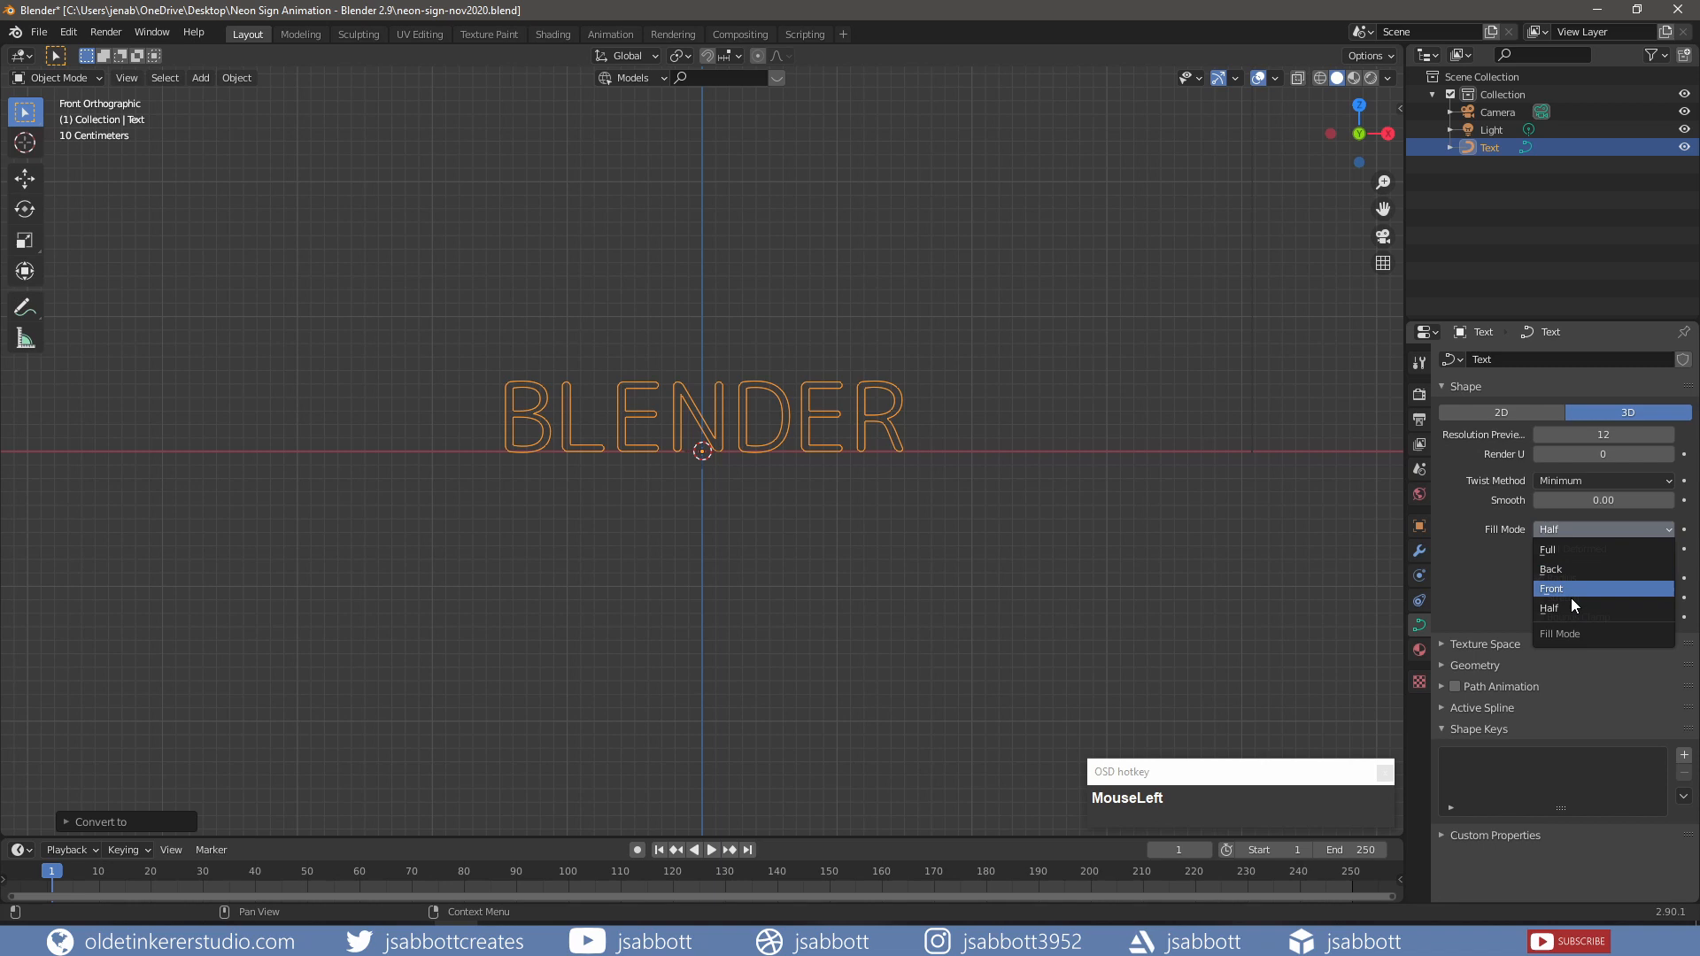
{"action": "left_click", "coordinate": [1561, 550]}
{"action": "scroll", "coordinate": [889, 455], "scroll_direction": "up", "scroll_amount": 4}
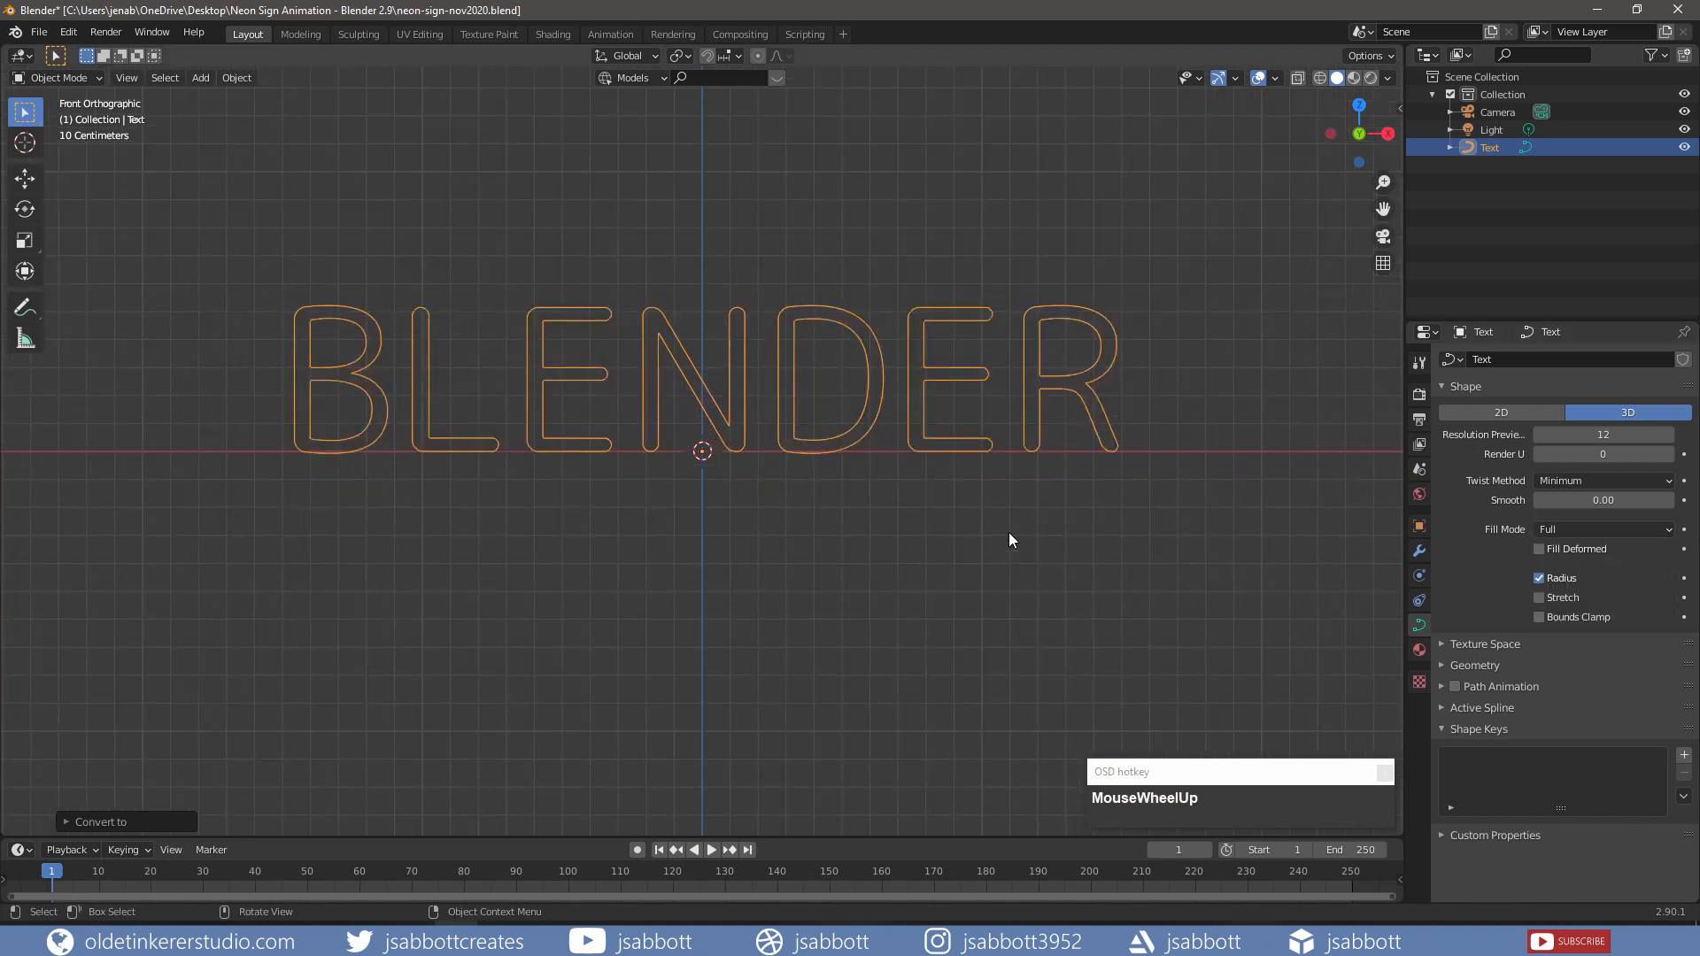
{"action": "scroll", "coordinate": [1474, 602], "scroll_direction": "down", "scroll_amount": 1}
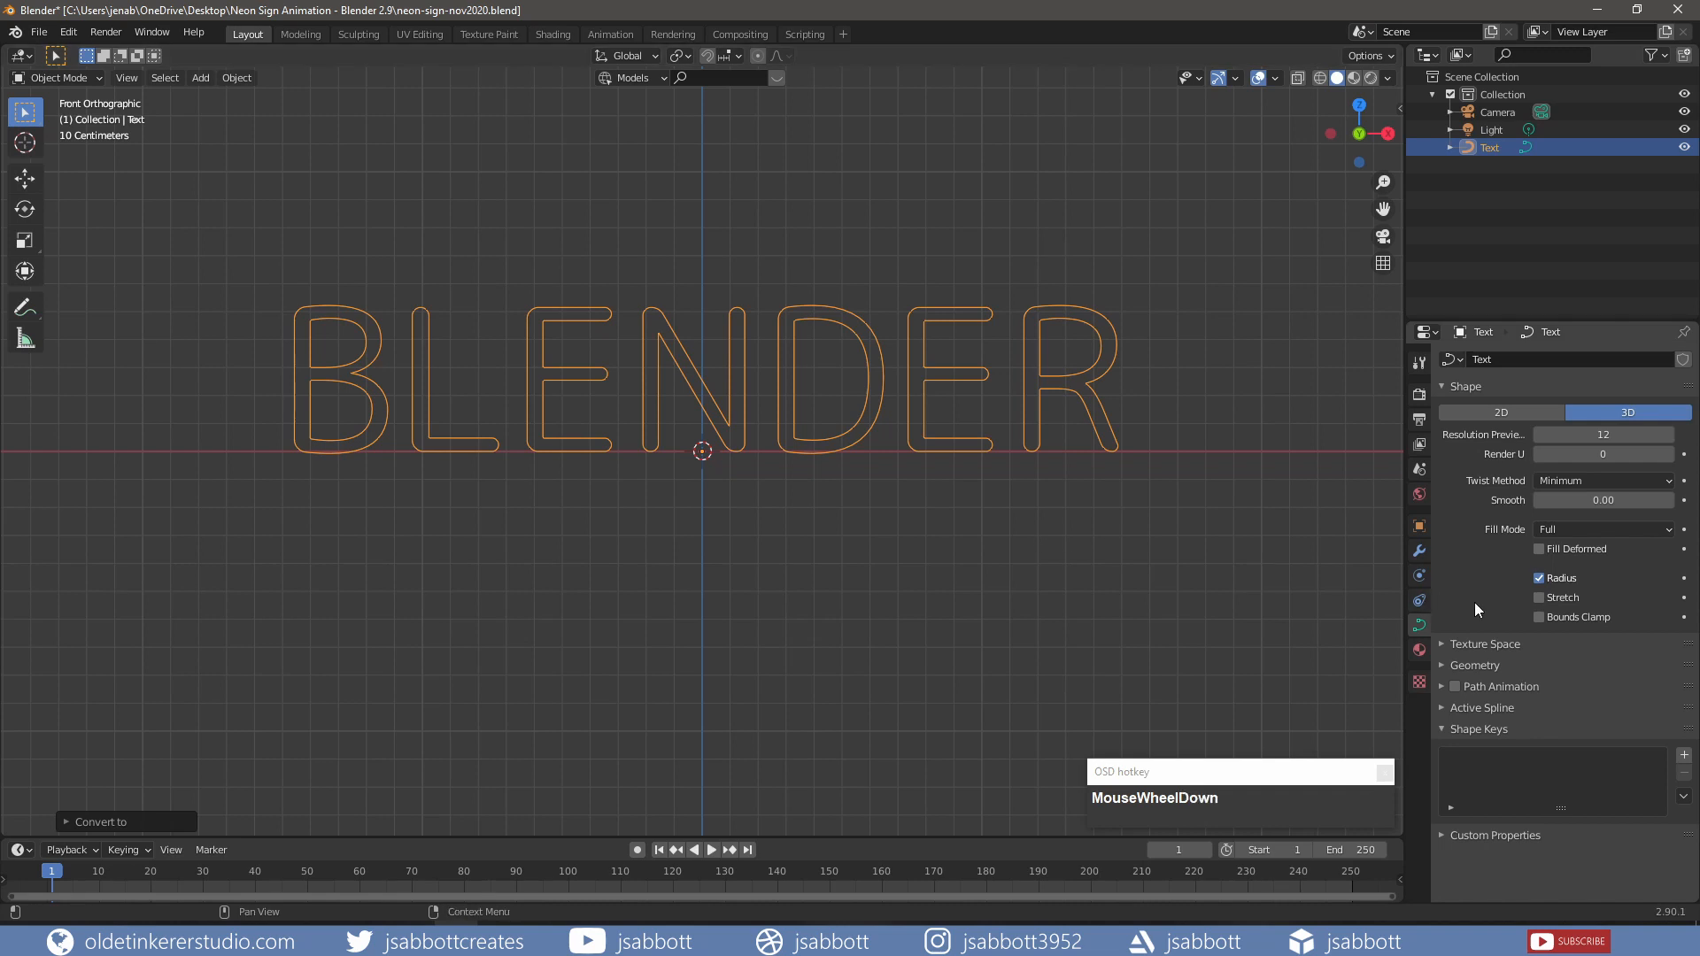
{"action": "left_click", "coordinate": [1441, 666]}
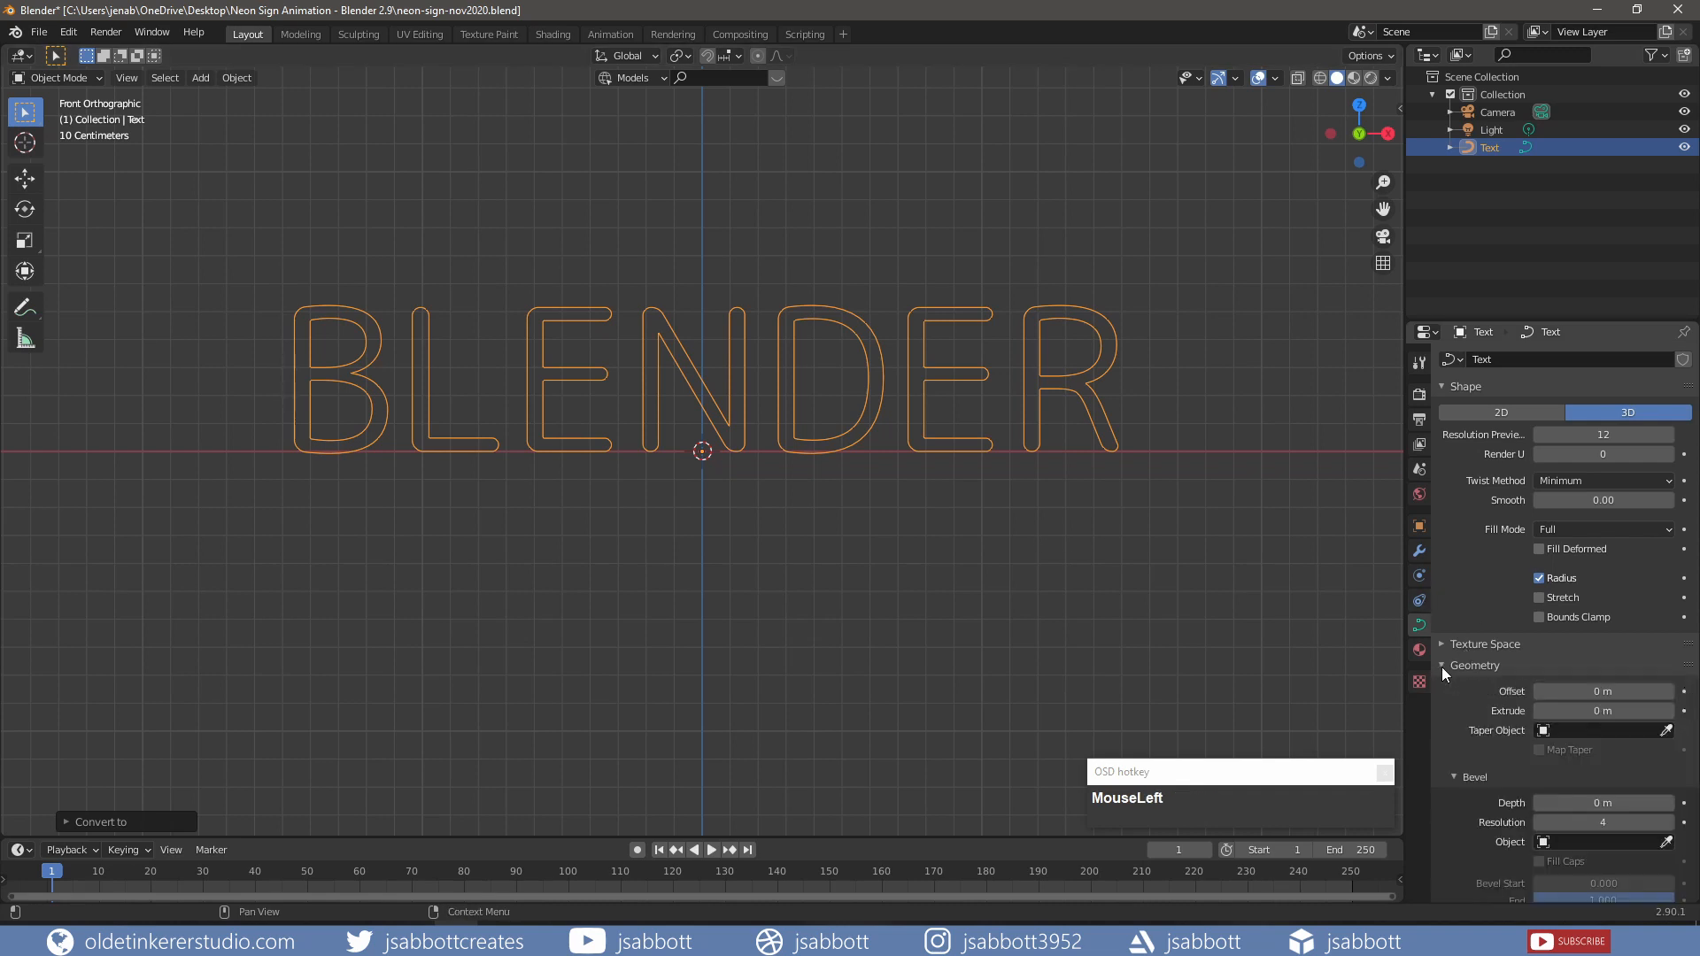
{"action": "scroll", "coordinate": [1474, 628], "scroll_direction": "down", "scroll_amount": 3}
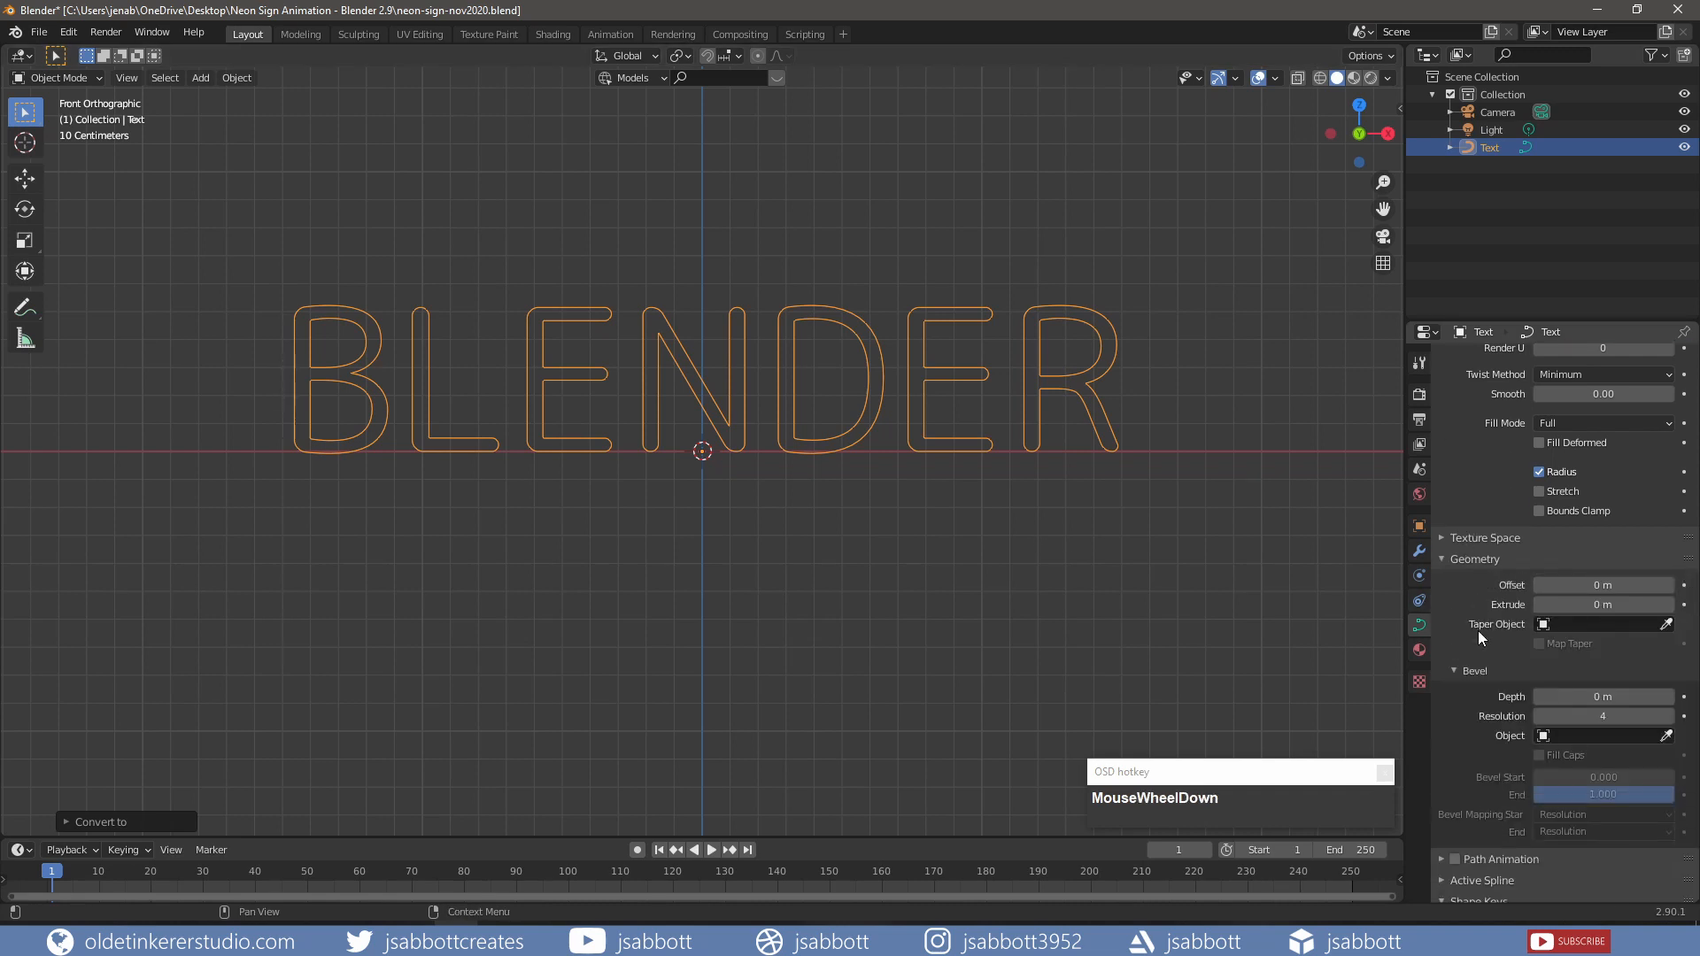
{"action": "left_click", "coordinate": [1668, 697]}
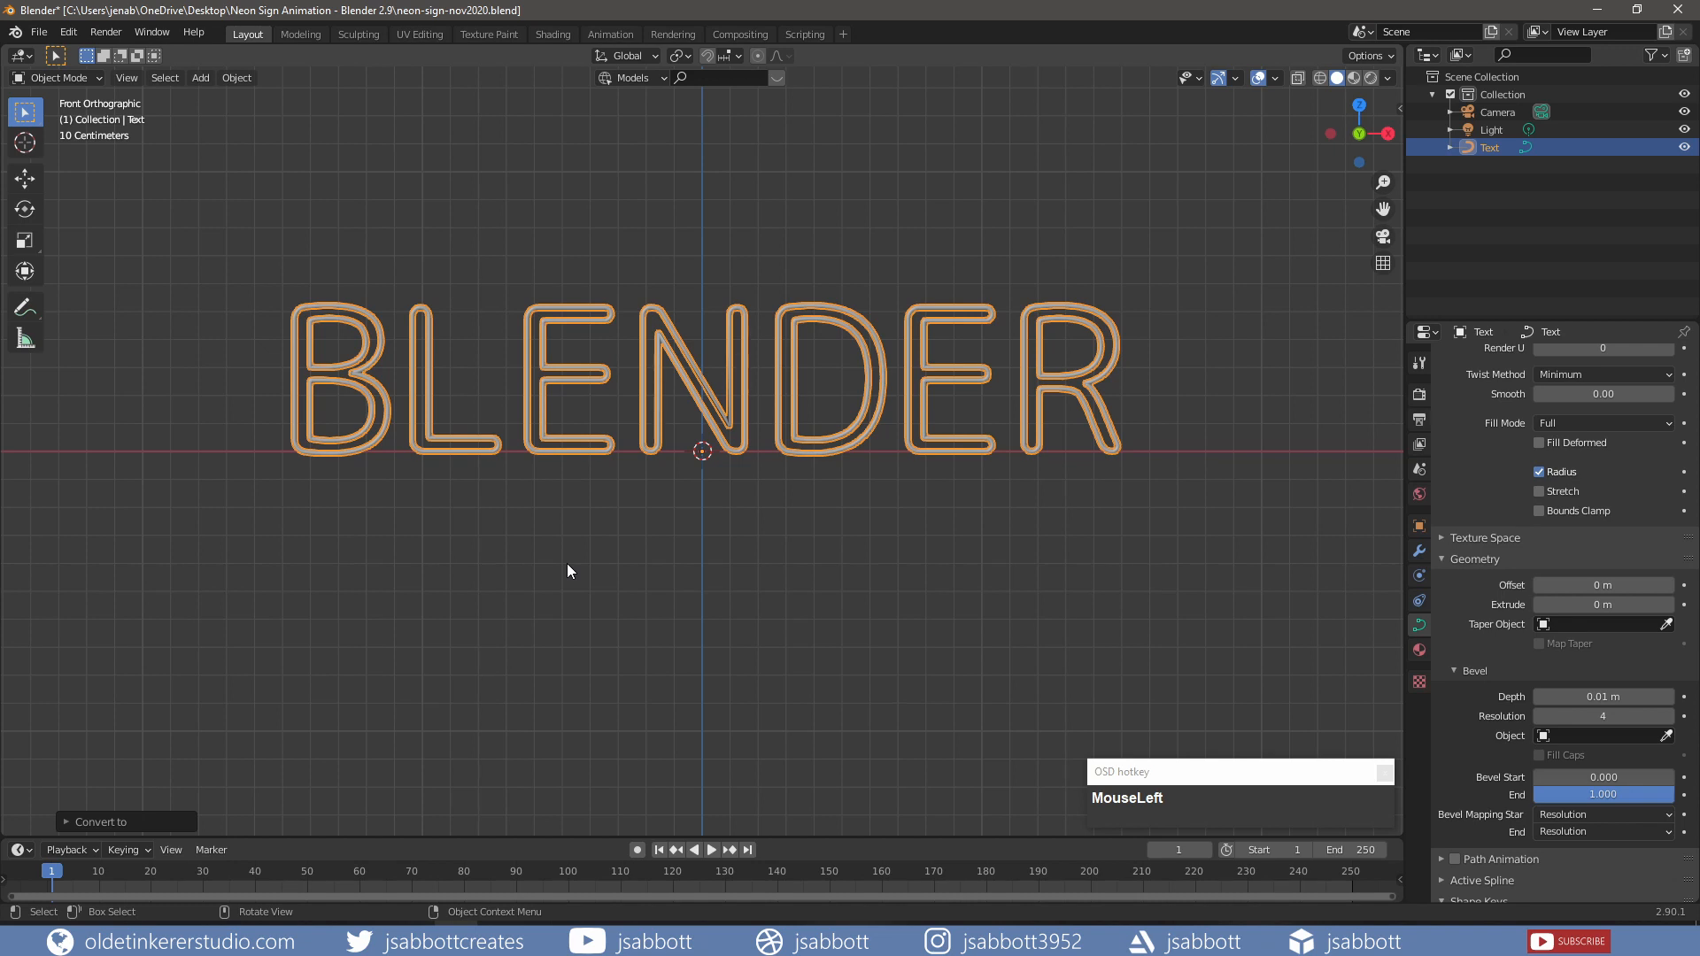
{"action": "key", "text": "Tab"}
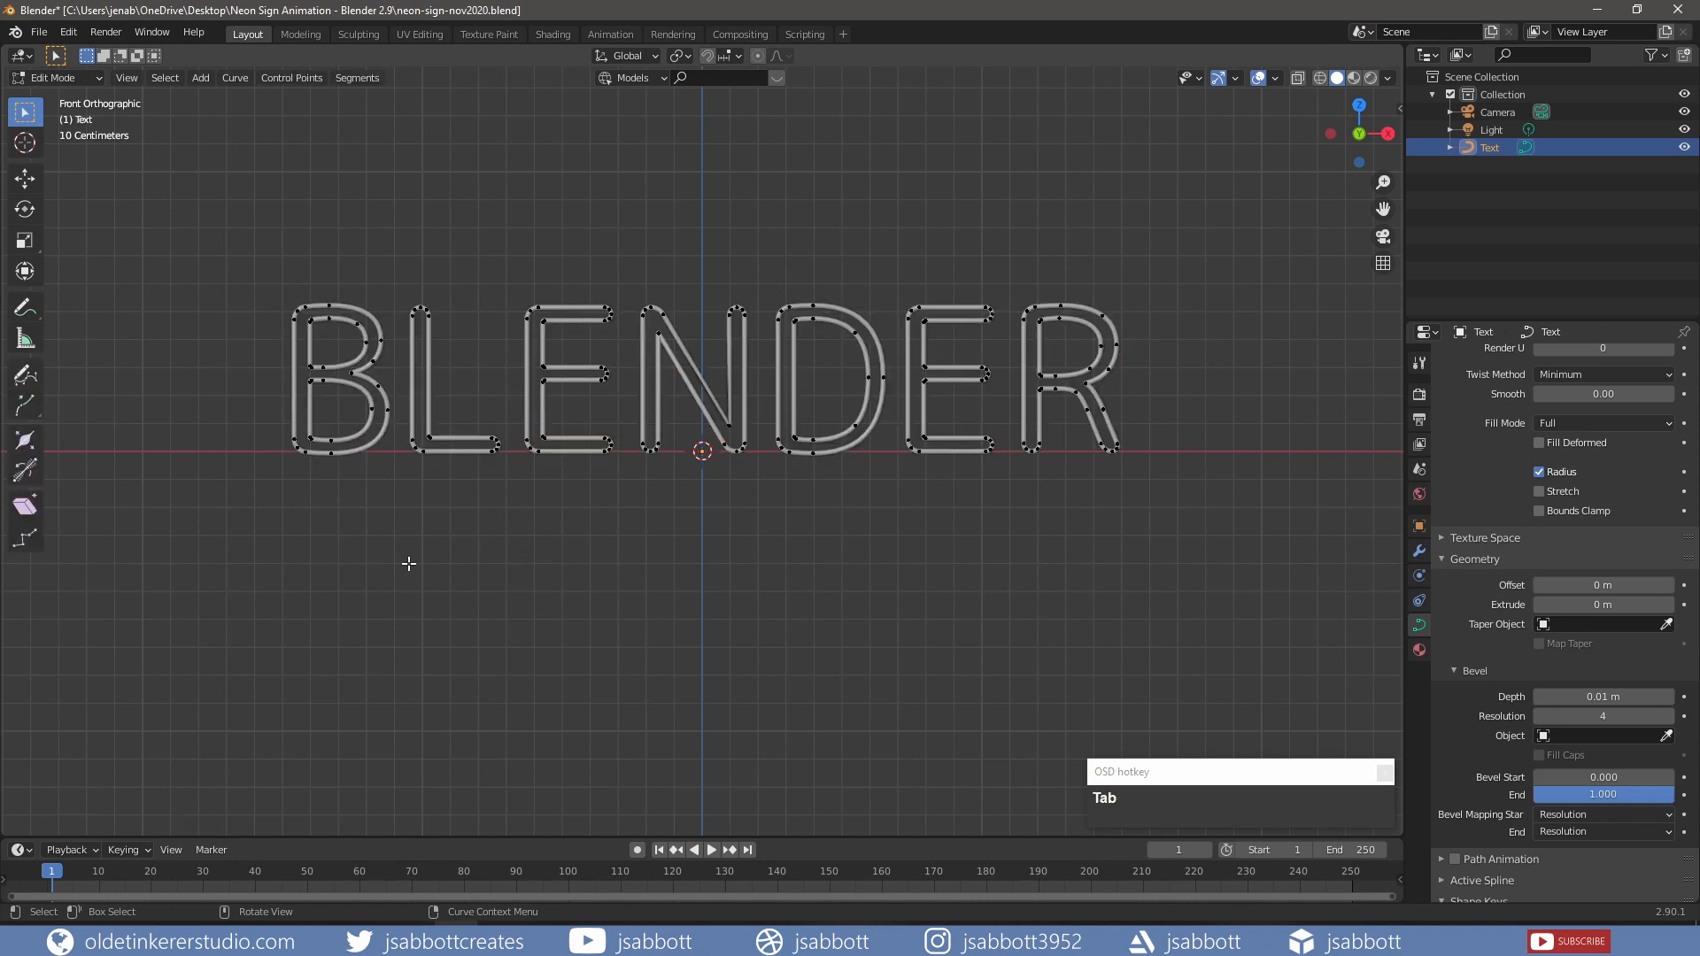
Step: Subdivide a segment on the B's outer curve with 2 cuts
{"action": "scroll", "coordinate": [408, 563], "scroll_direction": "up", "scroll_amount": 2}
{"action": "scroll", "coordinate": [409, 563], "scroll_direction": "up", "scroll_amount": 1}
{"action": "middle_click_drag", "start_coordinate": [296, 561], "coordinate": [699, 601], "text": "shift"}
{"action": "scroll", "coordinate": [581, 618], "scroll_direction": "up", "scroll_amount": 1}
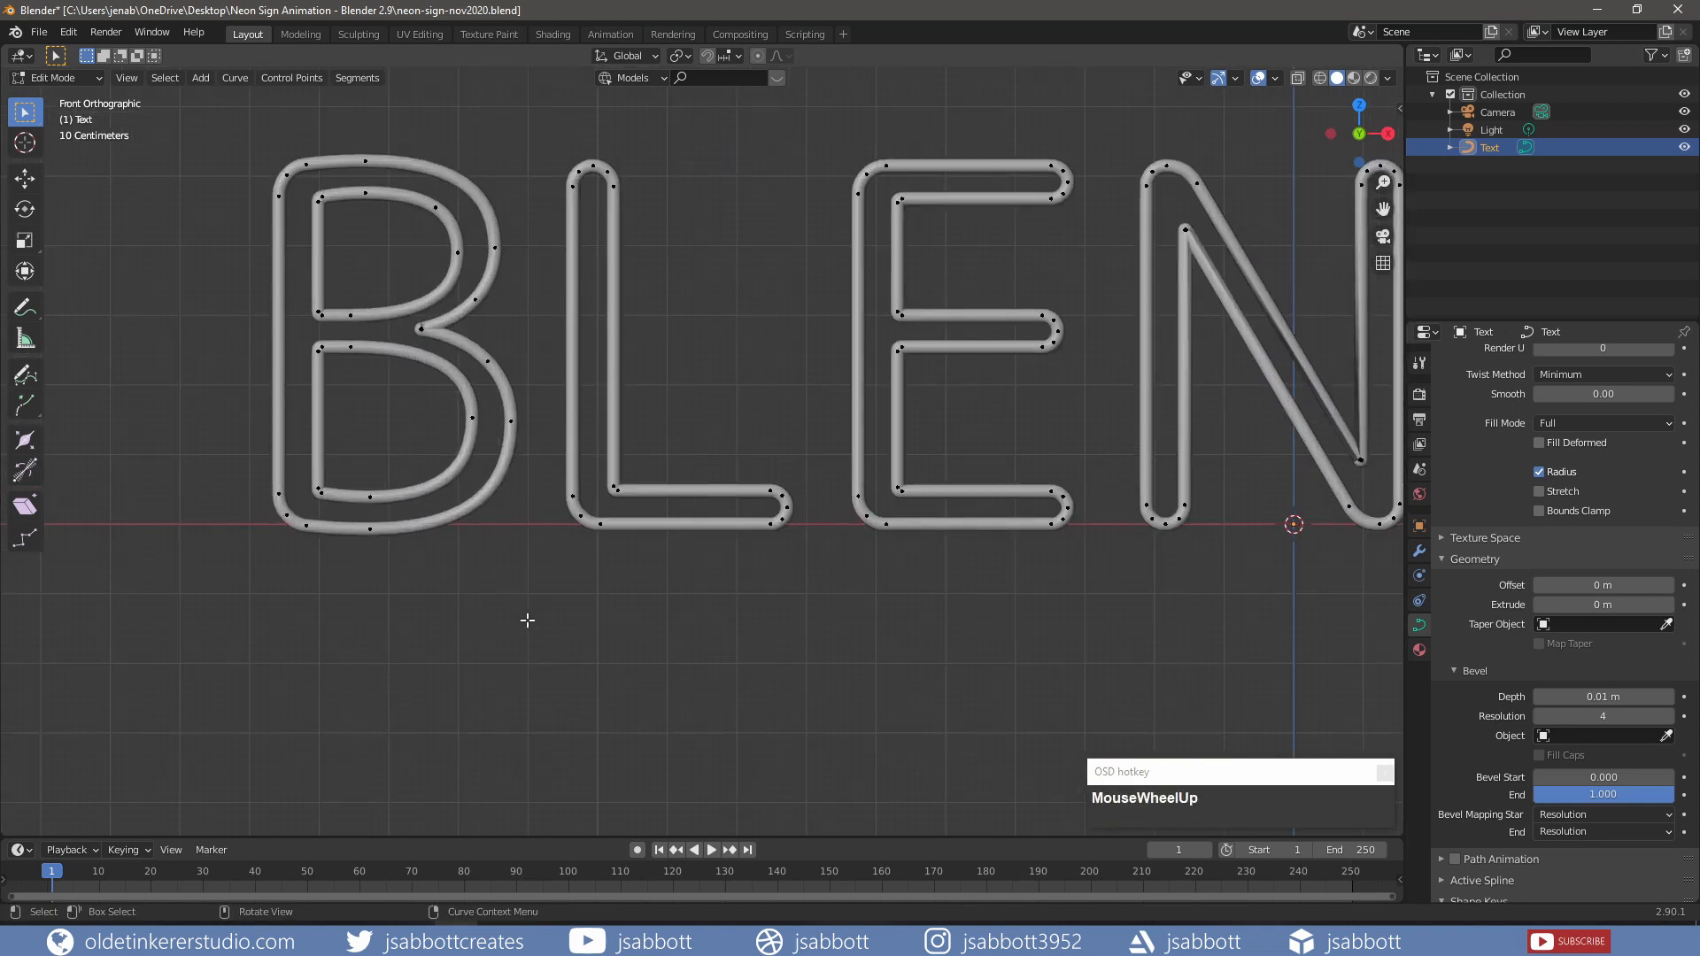
{"action": "left_click", "coordinate": [510, 421]}
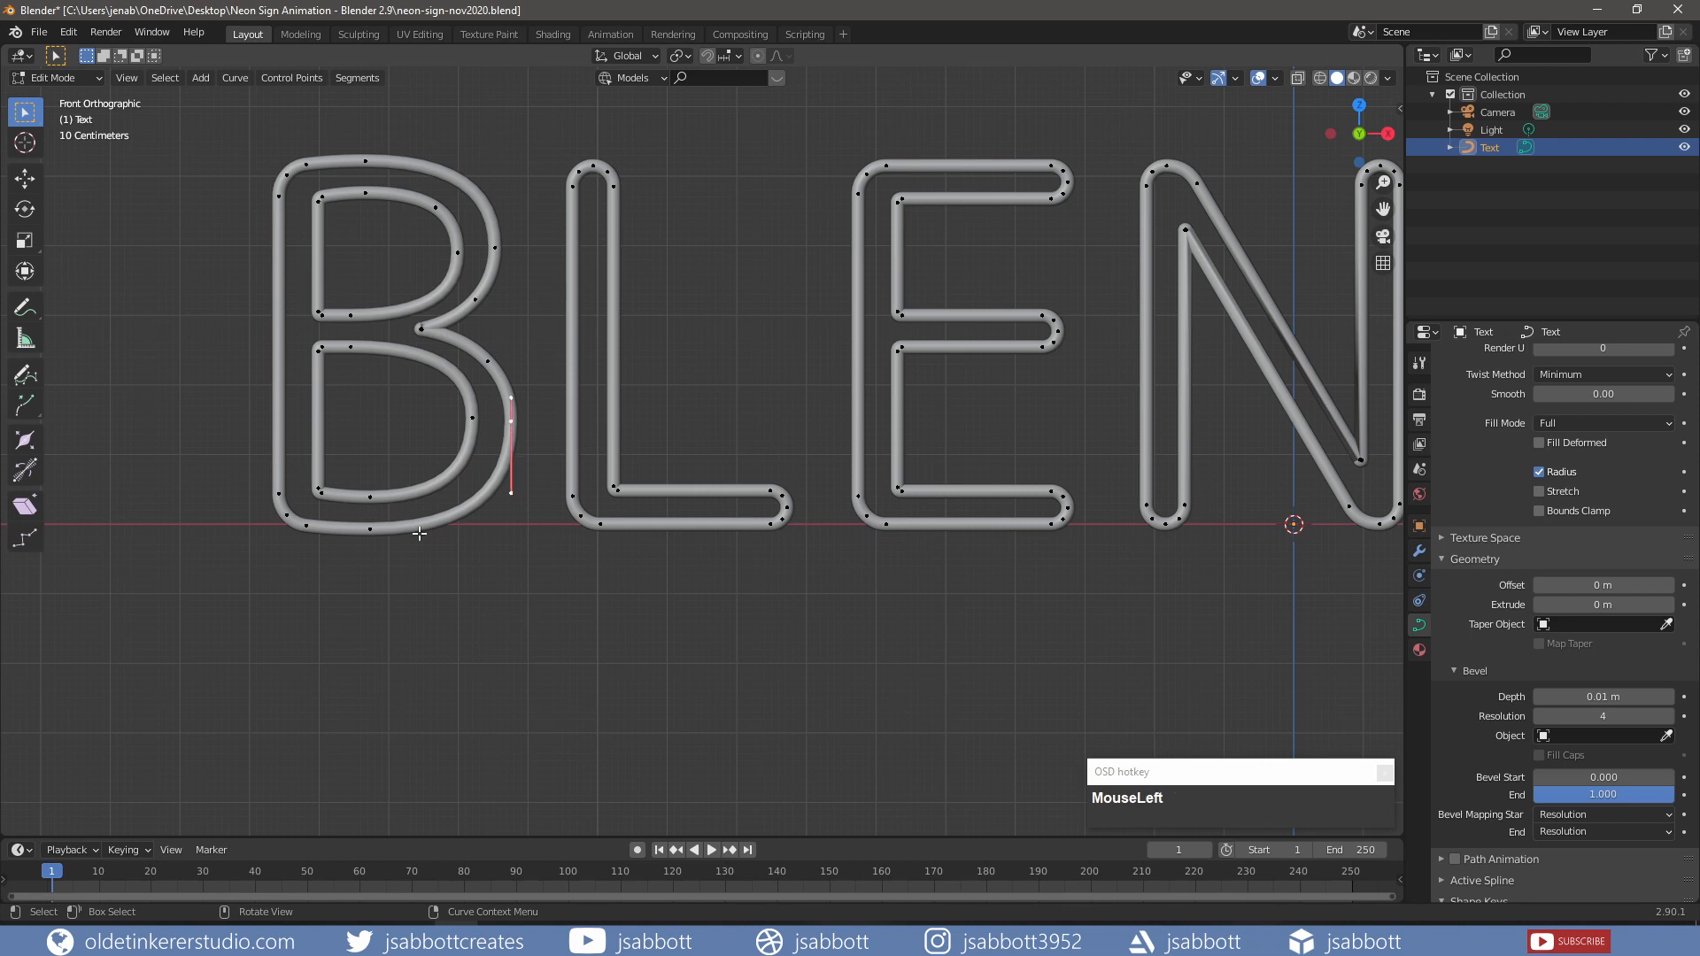
{"action": "left_click", "coordinate": [371, 532], "text": "shift"}
{"action": "right_click", "coordinate": [371, 532]}
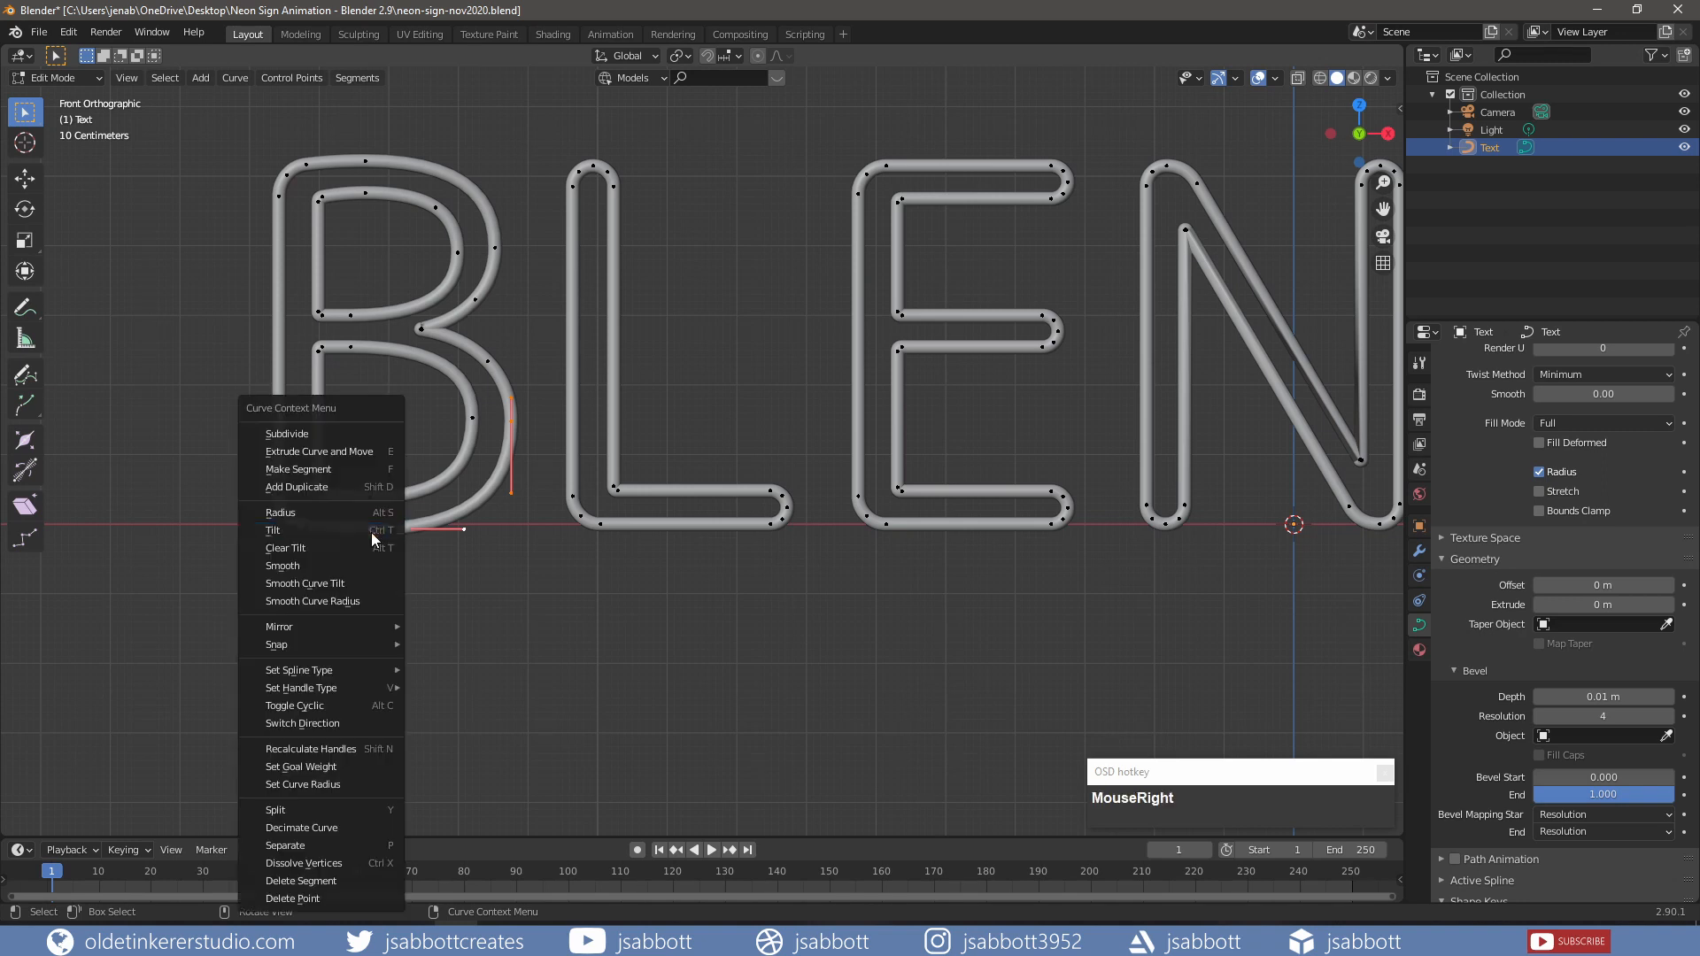
{"action": "left_click", "coordinate": [330, 433]}
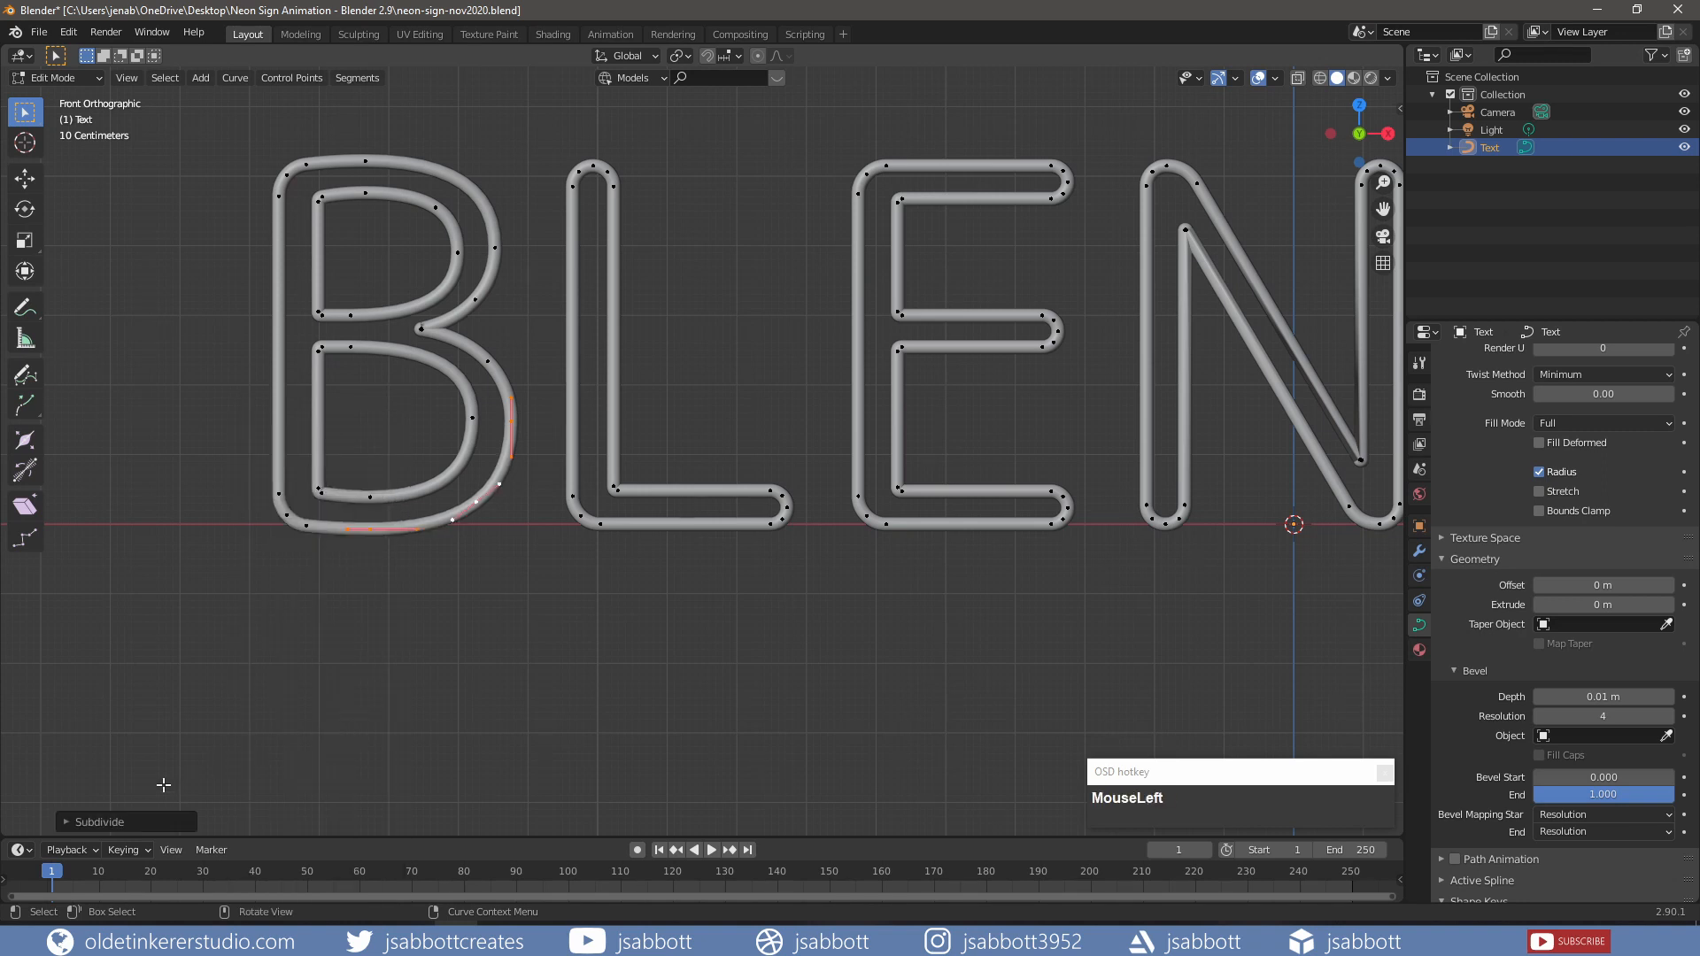
{"action": "left_click", "coordinate": [66, 822]}
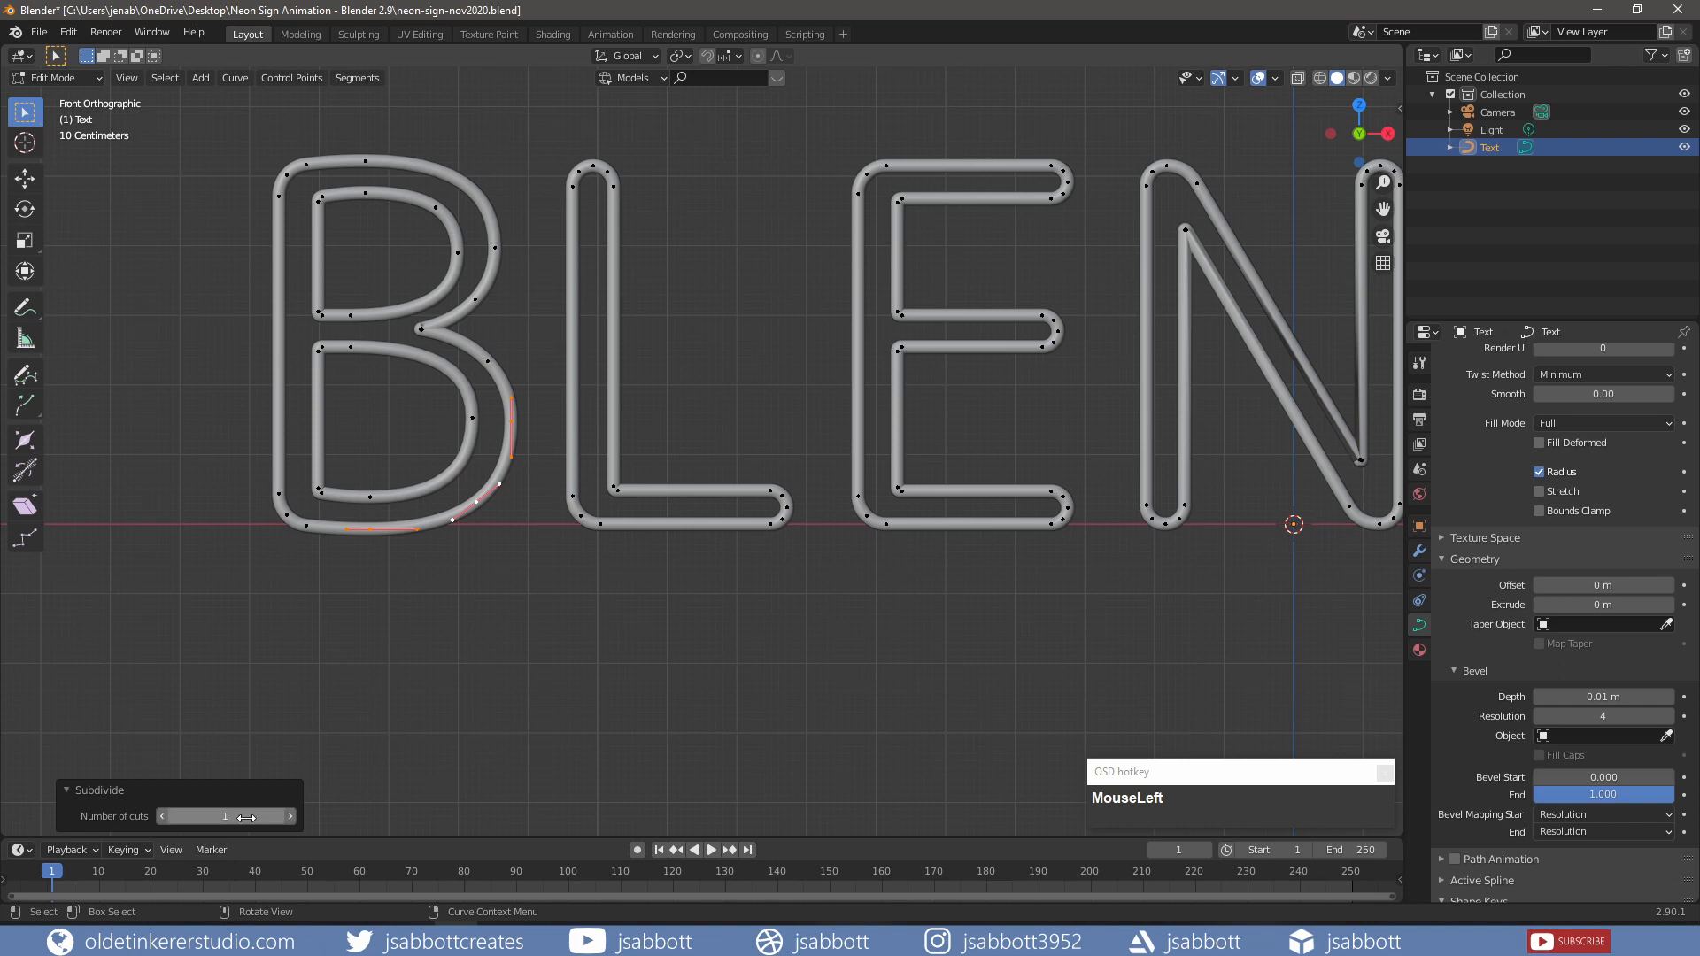
{"action": "left_click", "coordinate": [290, 816]}
{"action": "left_click", "coordinate": [67, 788]}
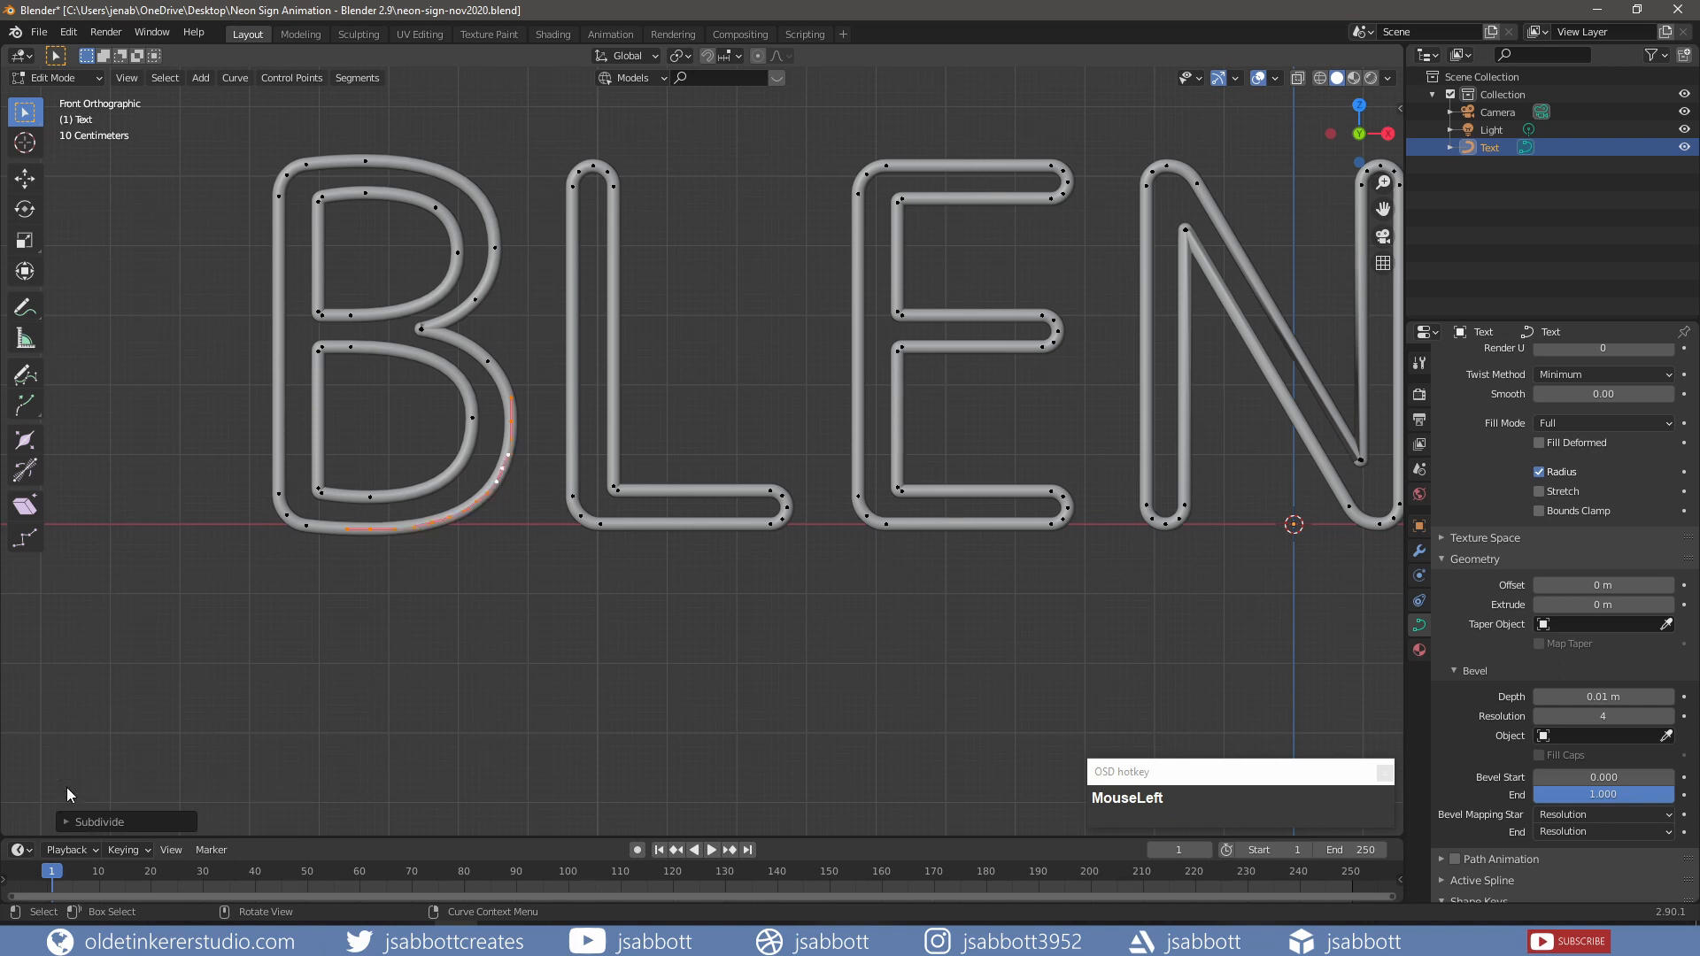
Step: Delete a short segment of the B's bottom curve and select the cut endpoint in Top view
{"action": "left_click", "coordinate": [452, 680]}
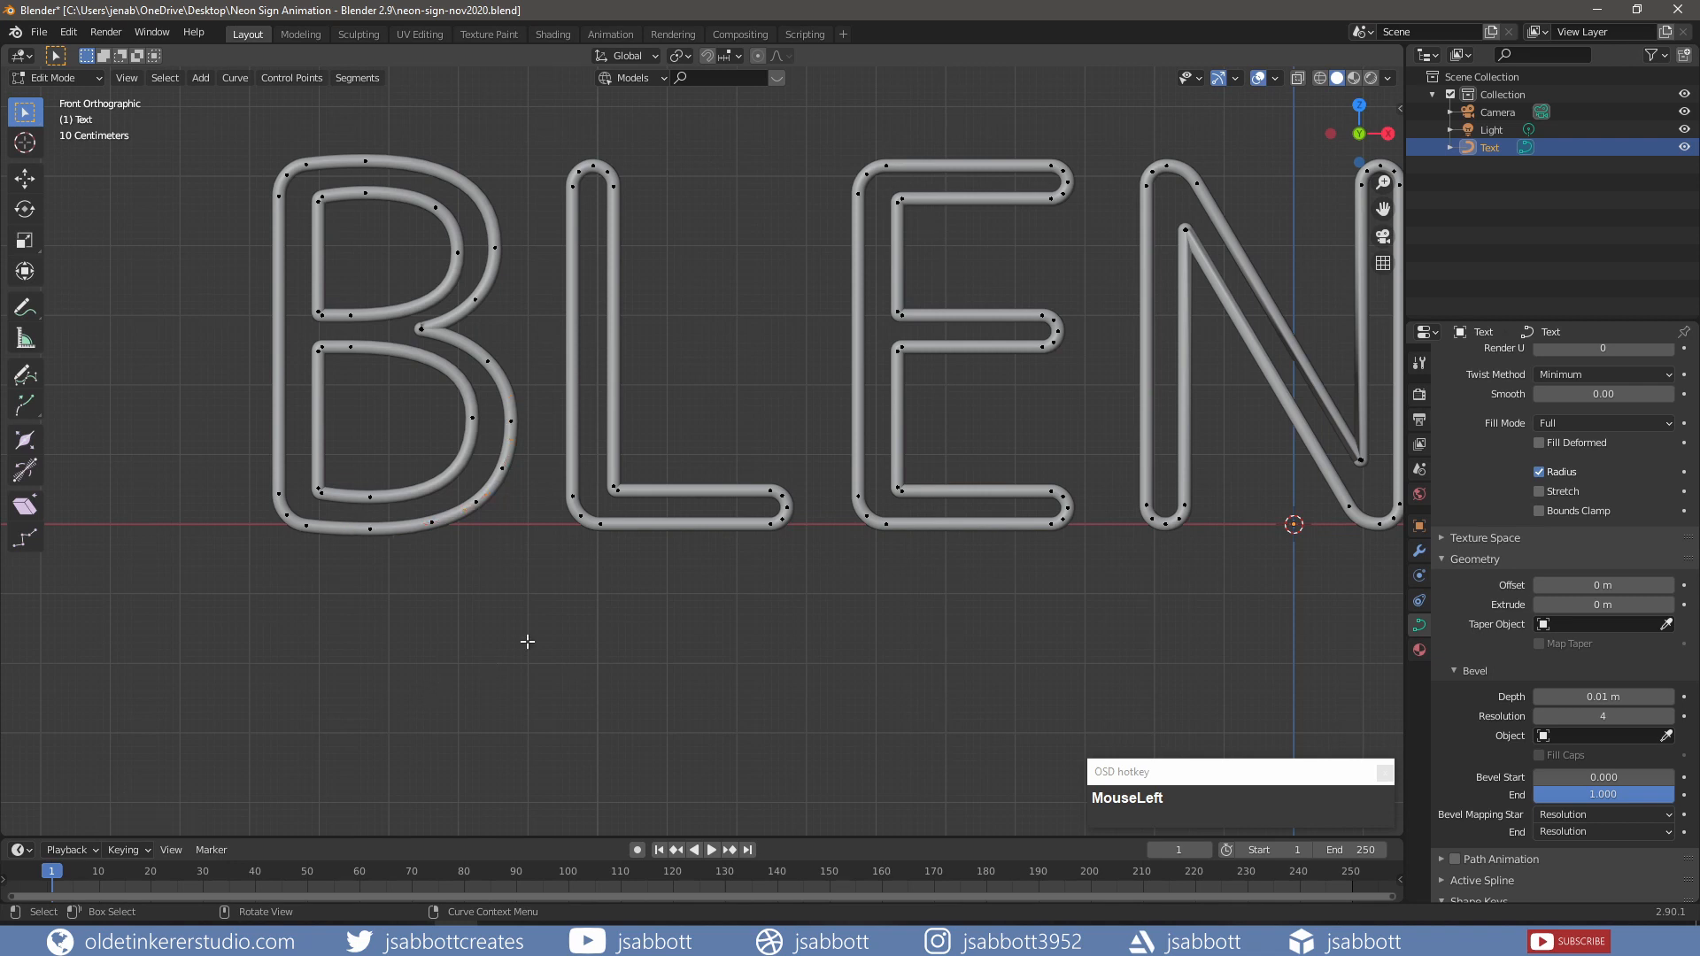
{"action": "left_click", "coordinate": [432, 521]}
{"action": "key", "text": "x"}
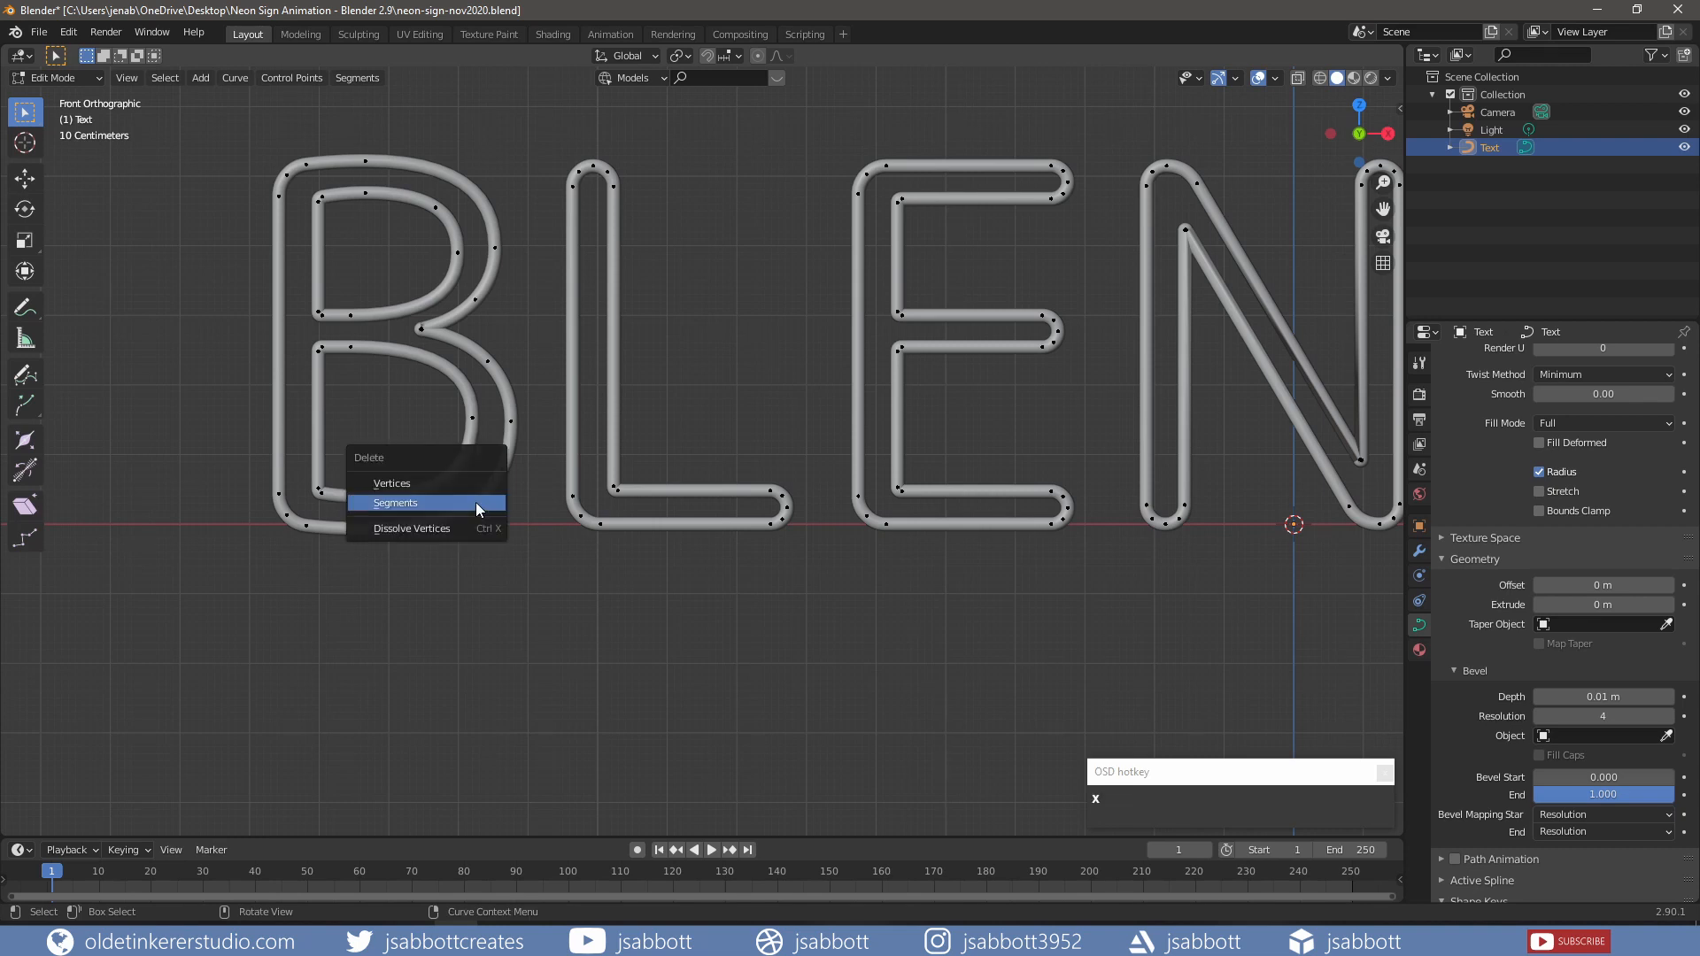
{"action": "left_click", "coordinate": [441, 502]}
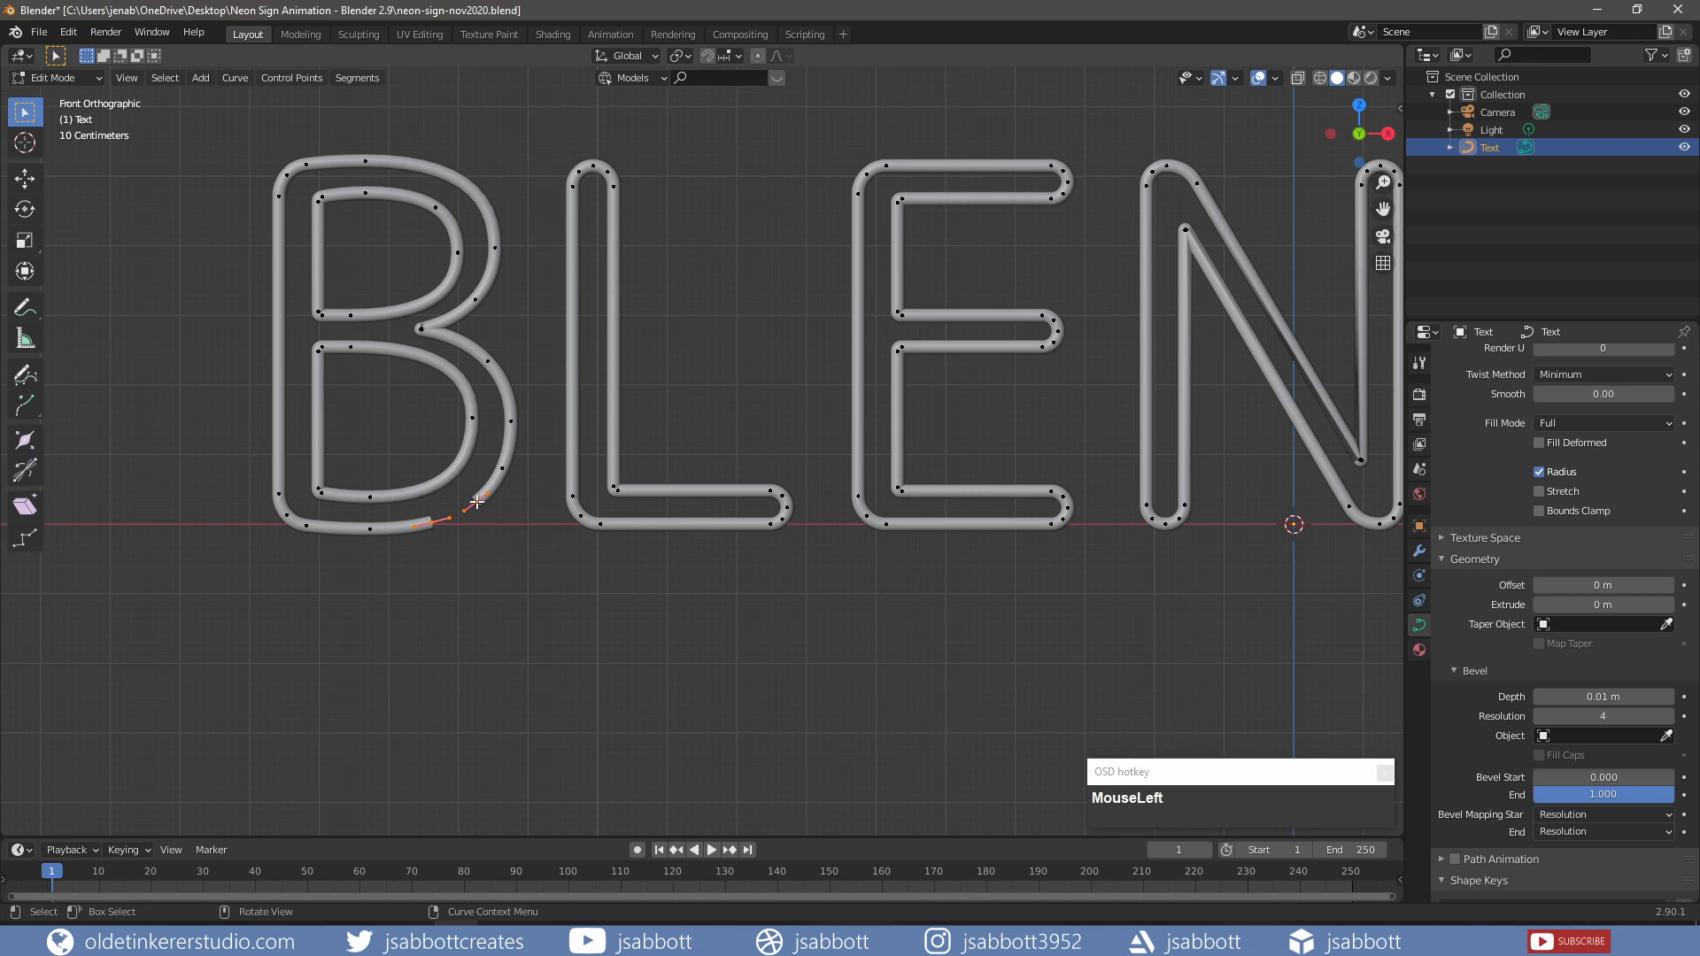
{"action": "left_click", "coordinate": [476, 502]}
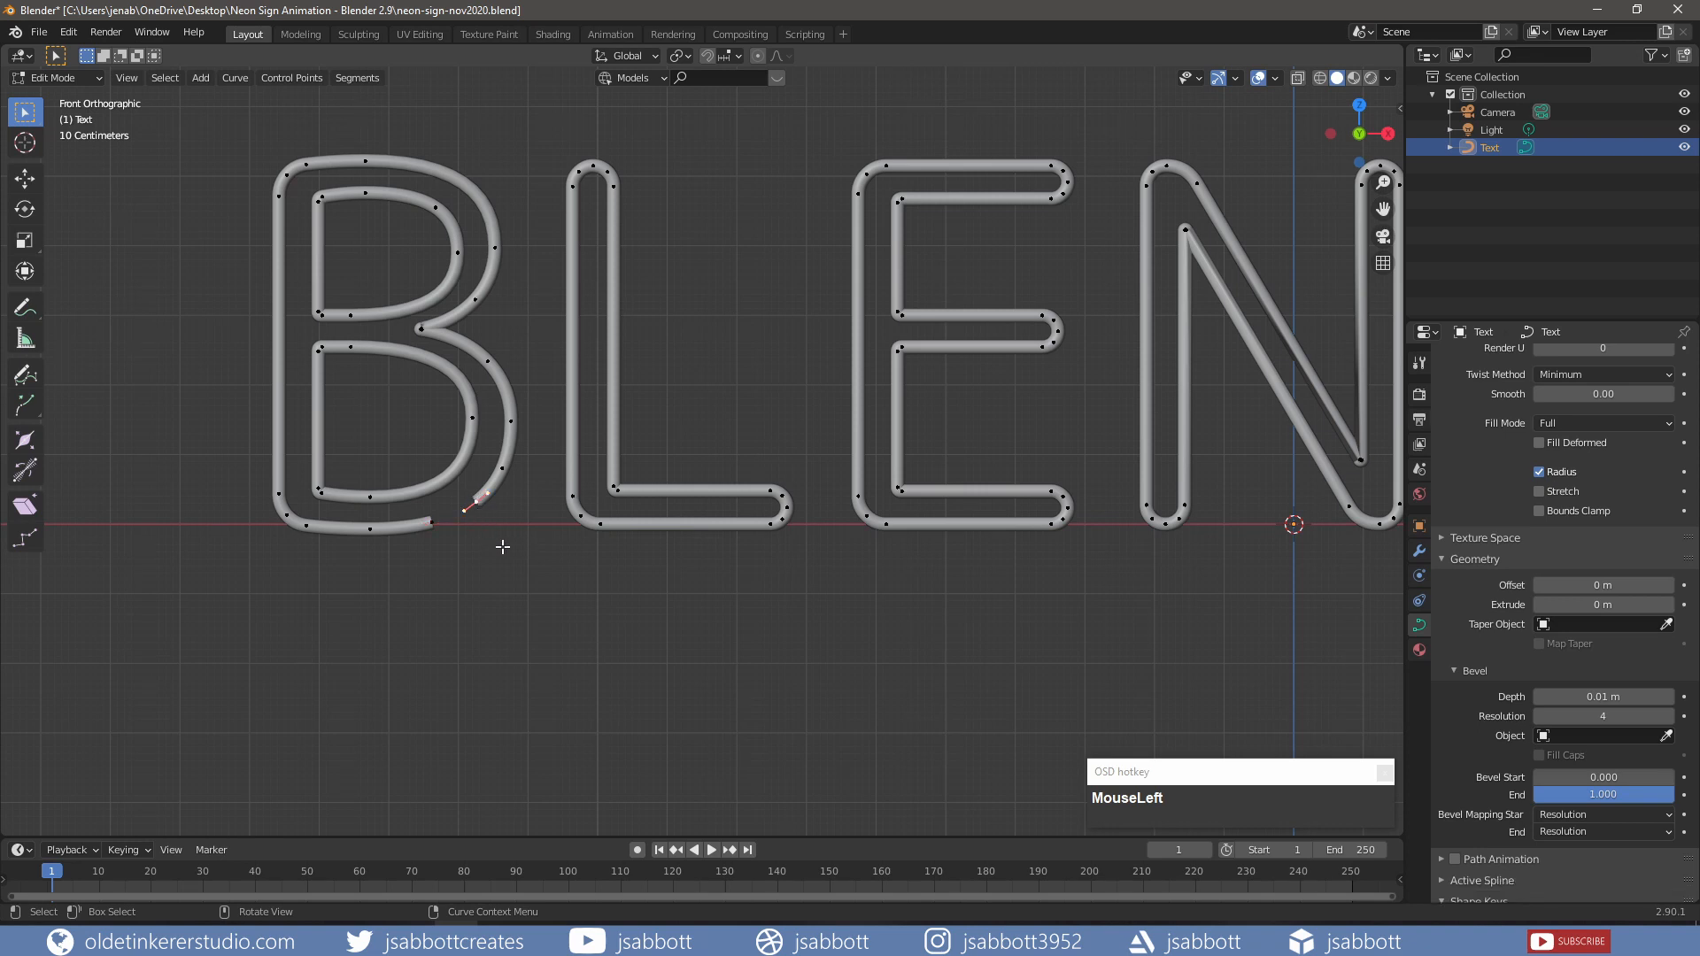
{"action": "key", "text": "KP_7"}
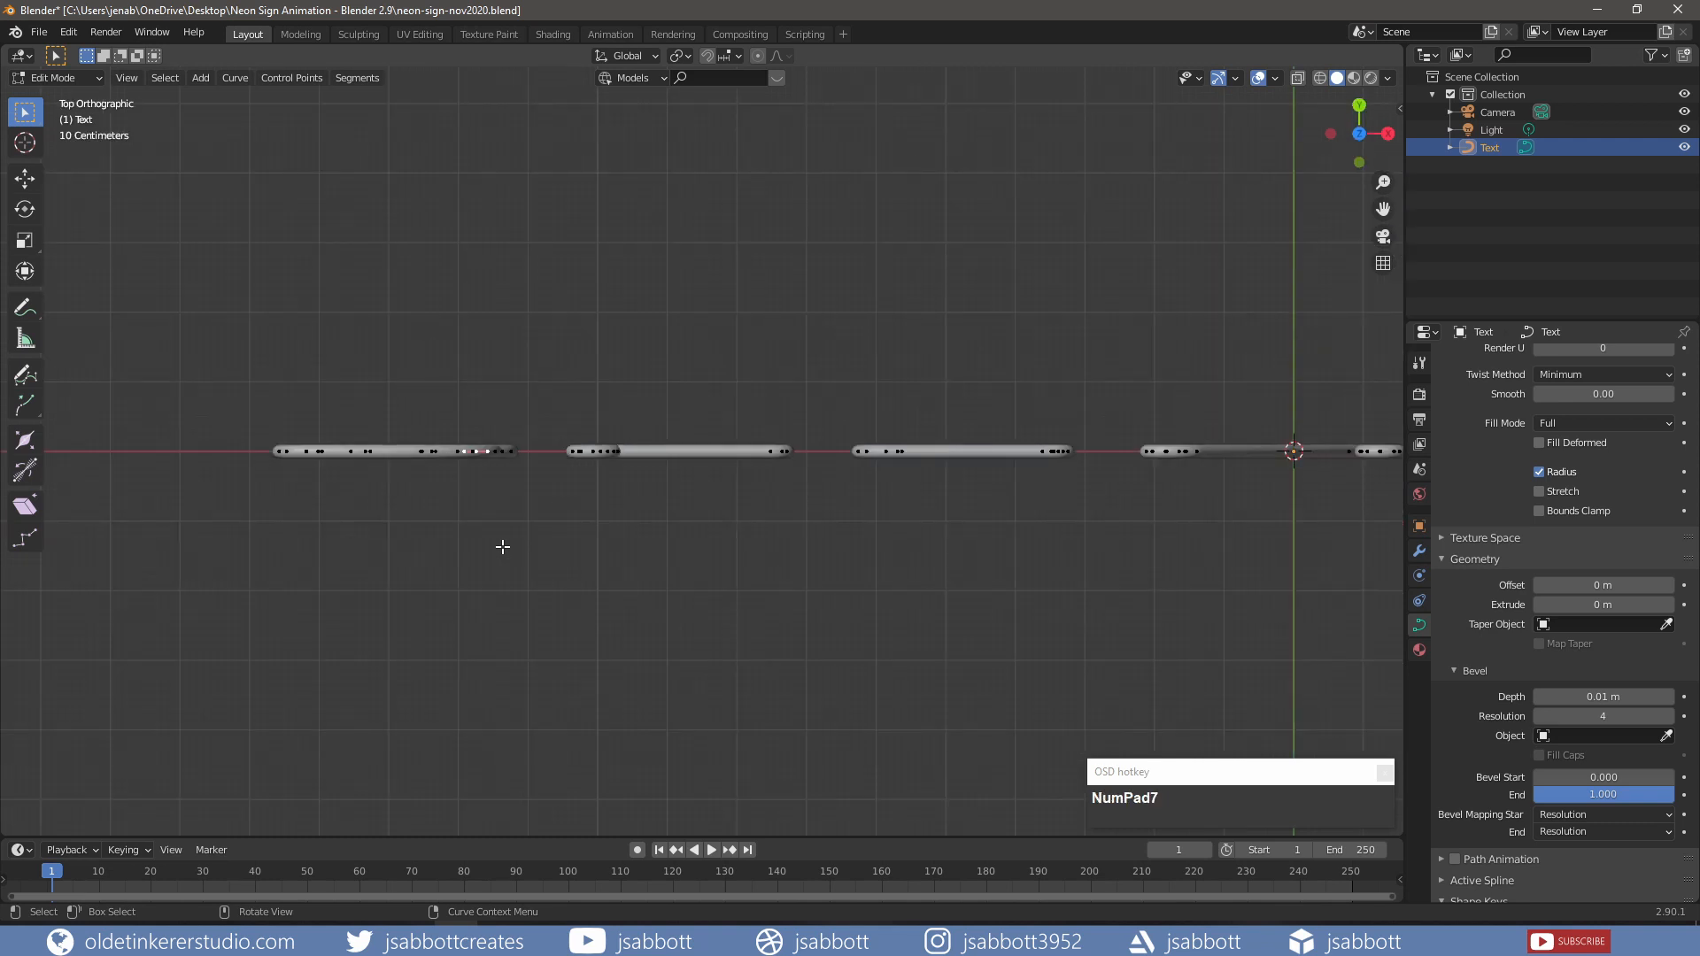
Step: Move the B's endpoint 5 cm back along Y and give it vector handles
{"action": "key", "text": "g"}
{"action": "key", "text": "y"}
{"action": "key", "text": "KP_Decimal"}
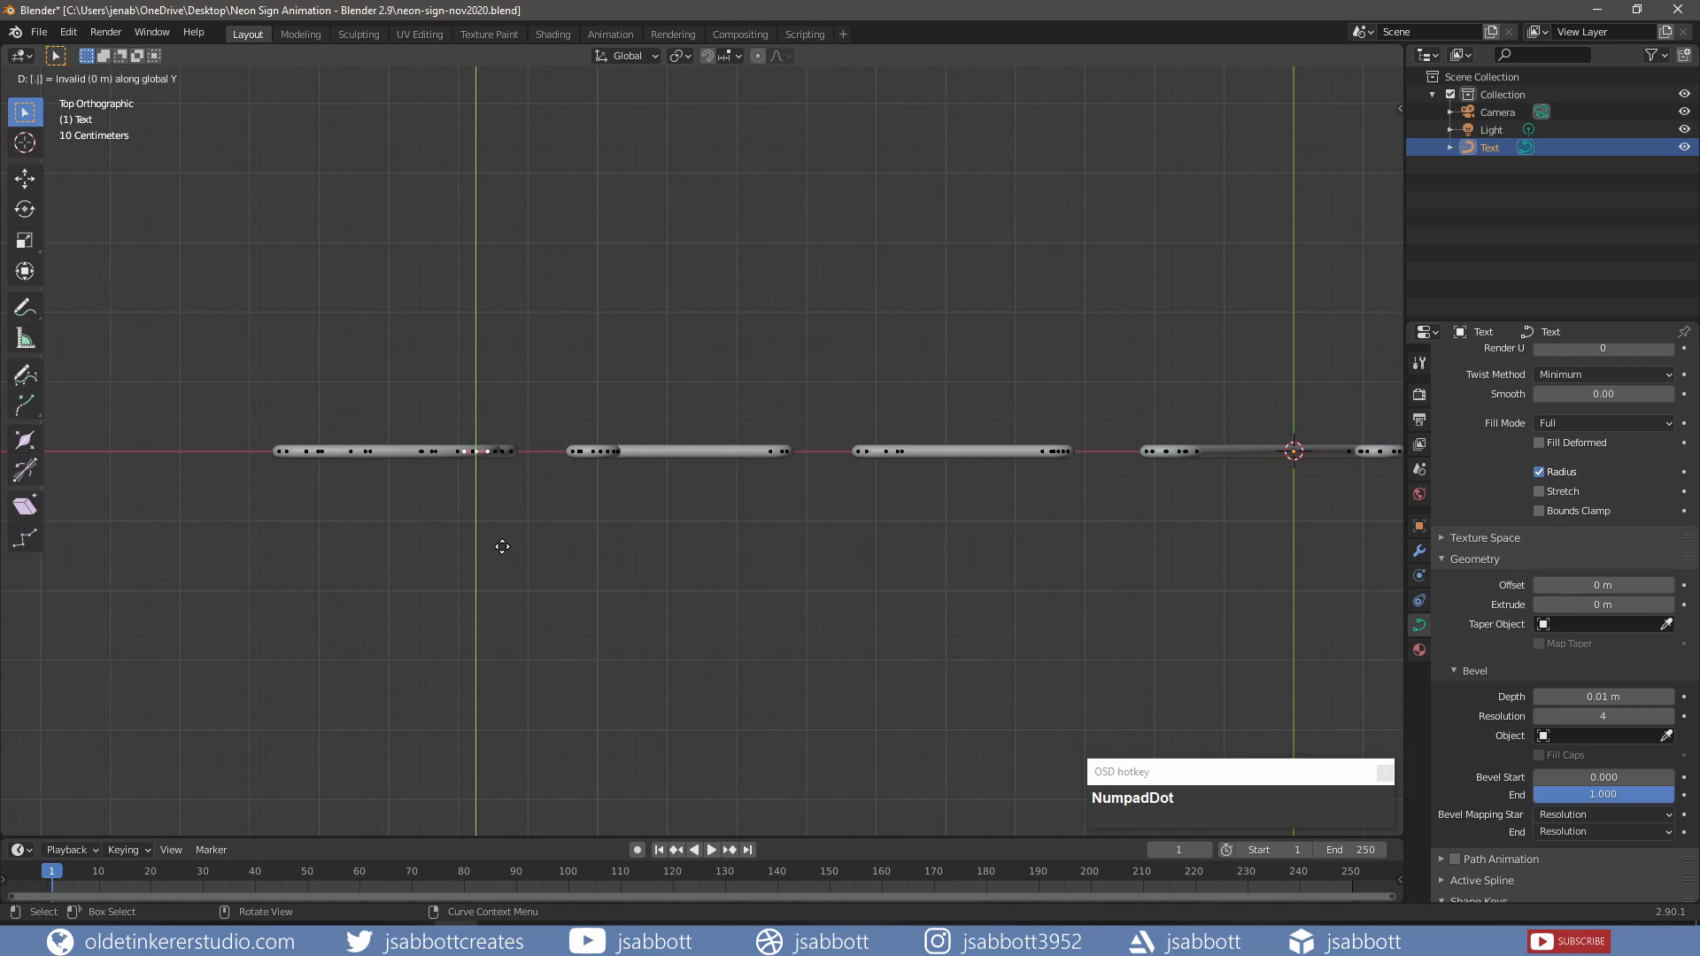
{"action": "key", "text": "KP_0"}
{"action": "key", "text": "KP_5"}
{"action": "left_click", "coordinate": [502, 546]}
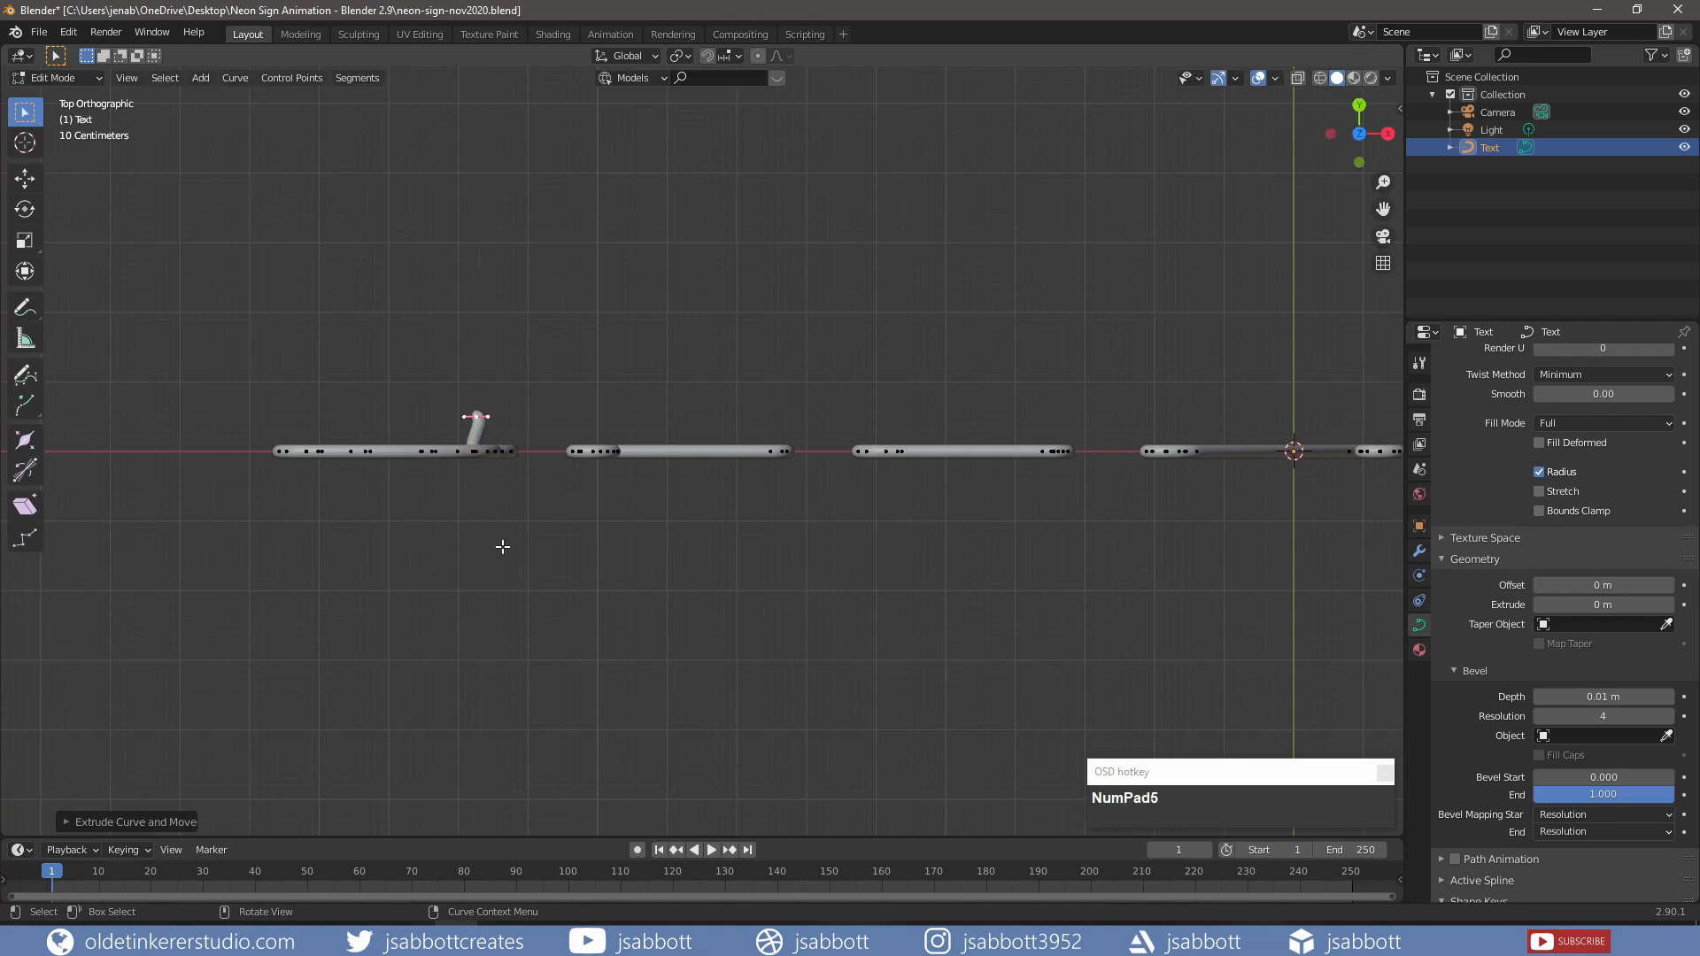
{"action": "key", "text": "v"}
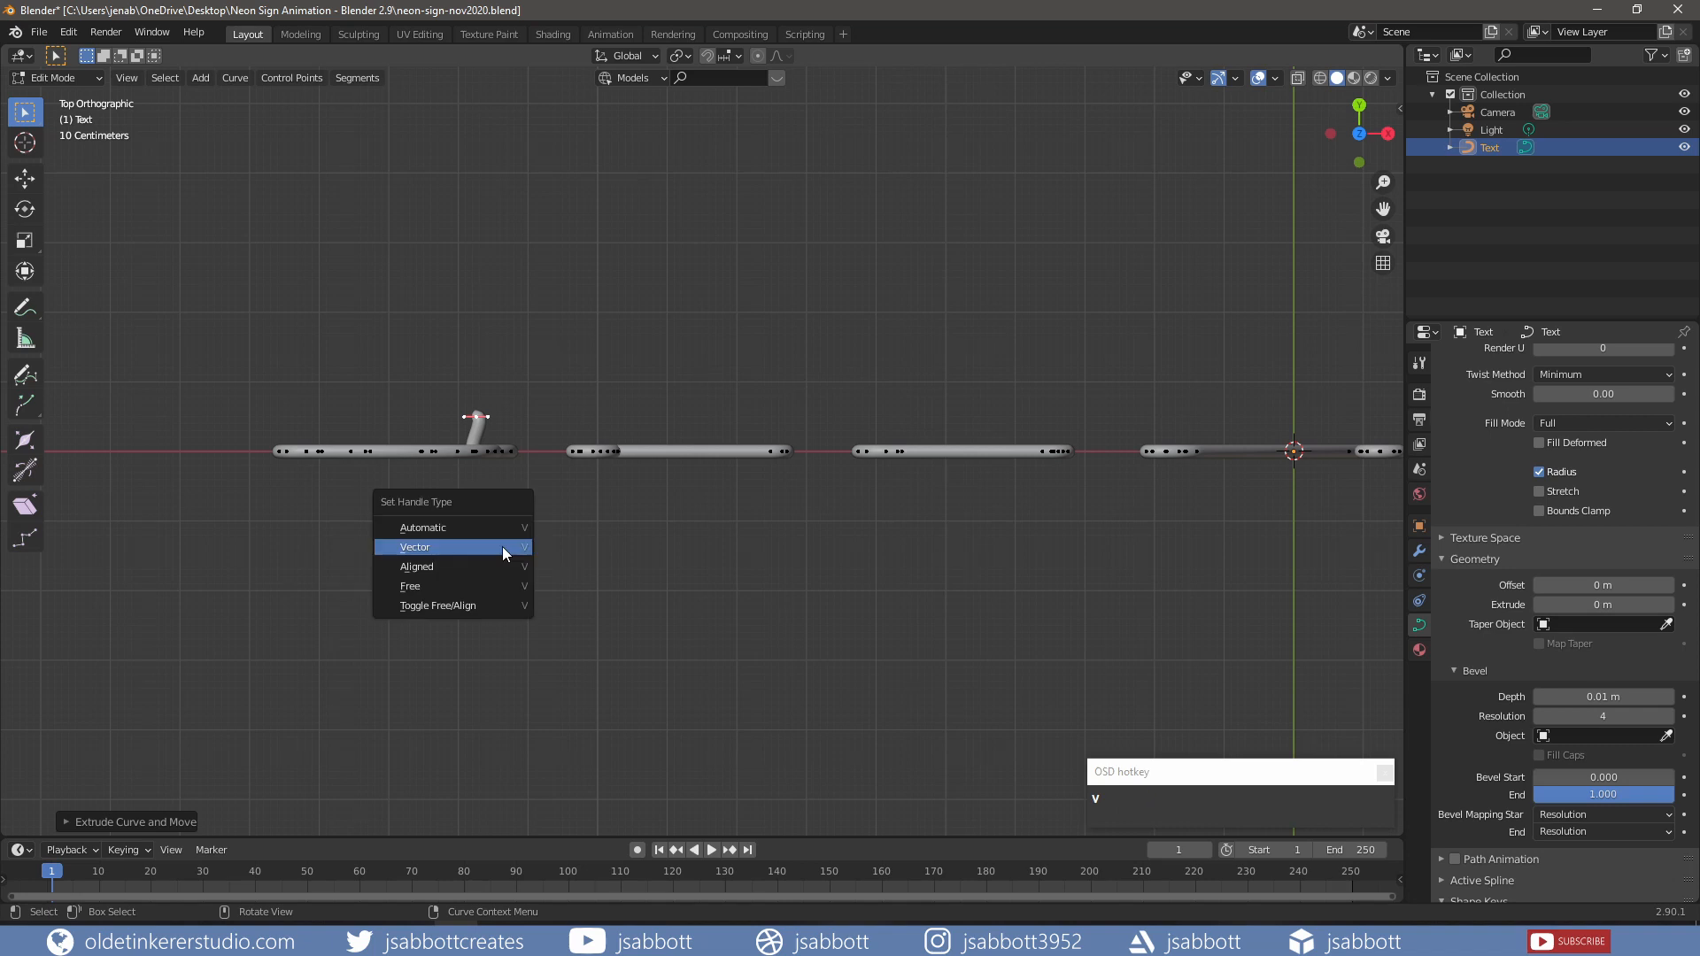
{"action": "left_click", "coordinate": [502, 548]}
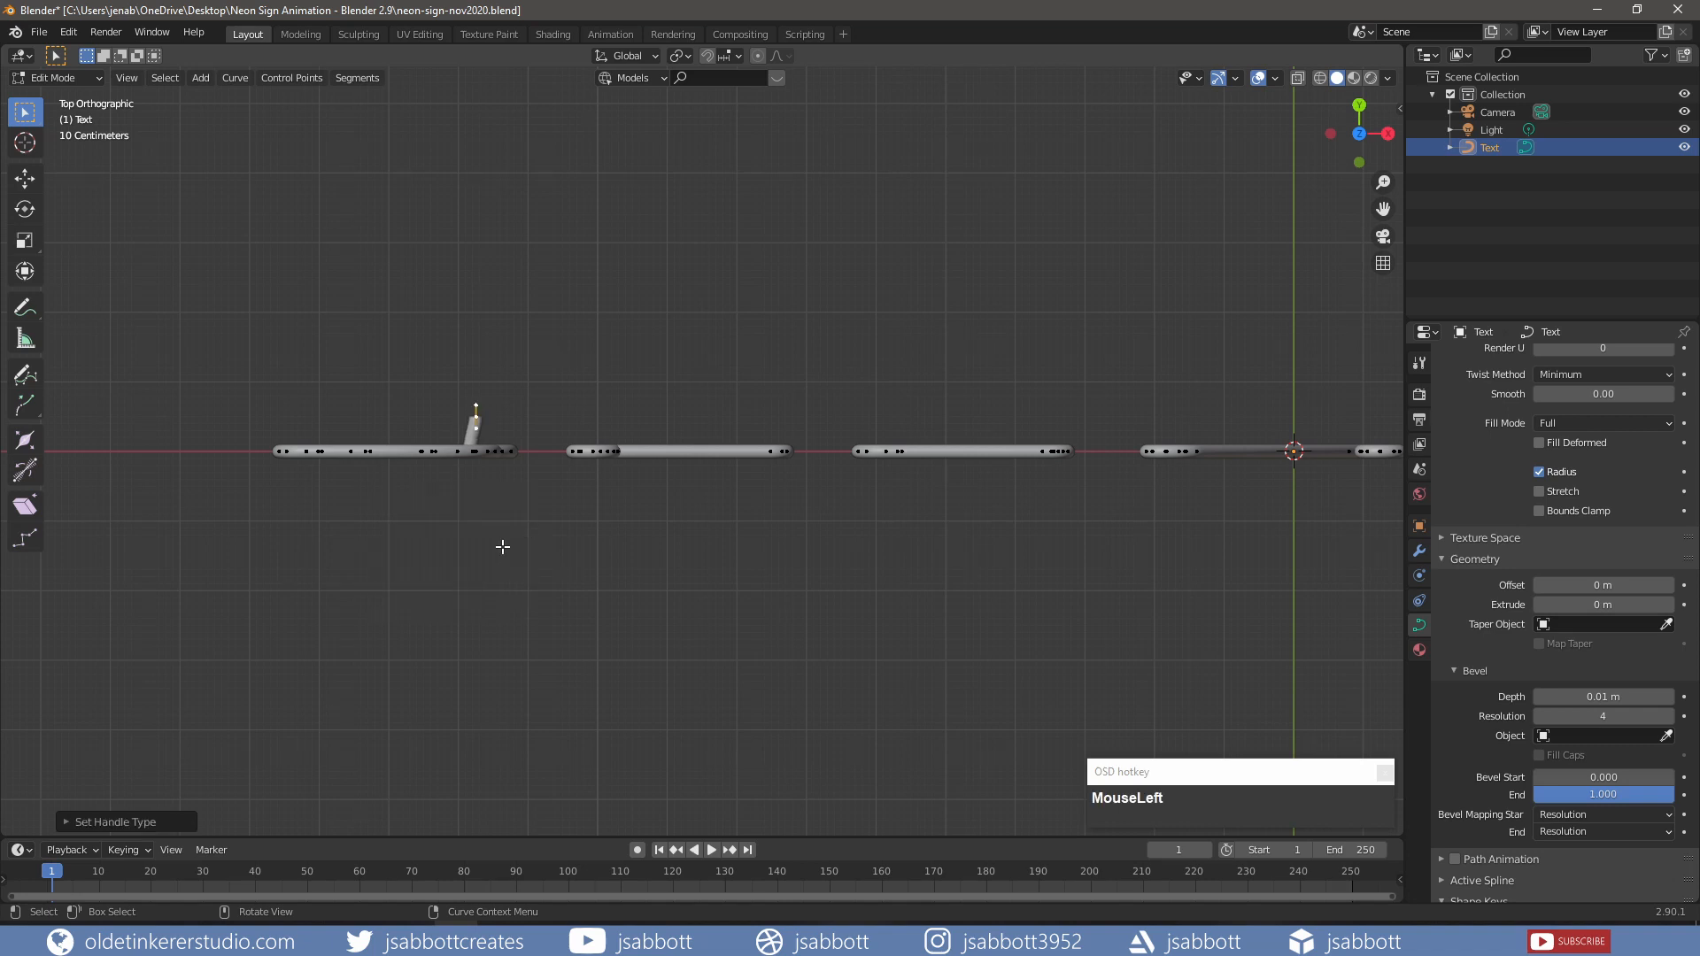
{"action": "key", "text": "KP_1"}
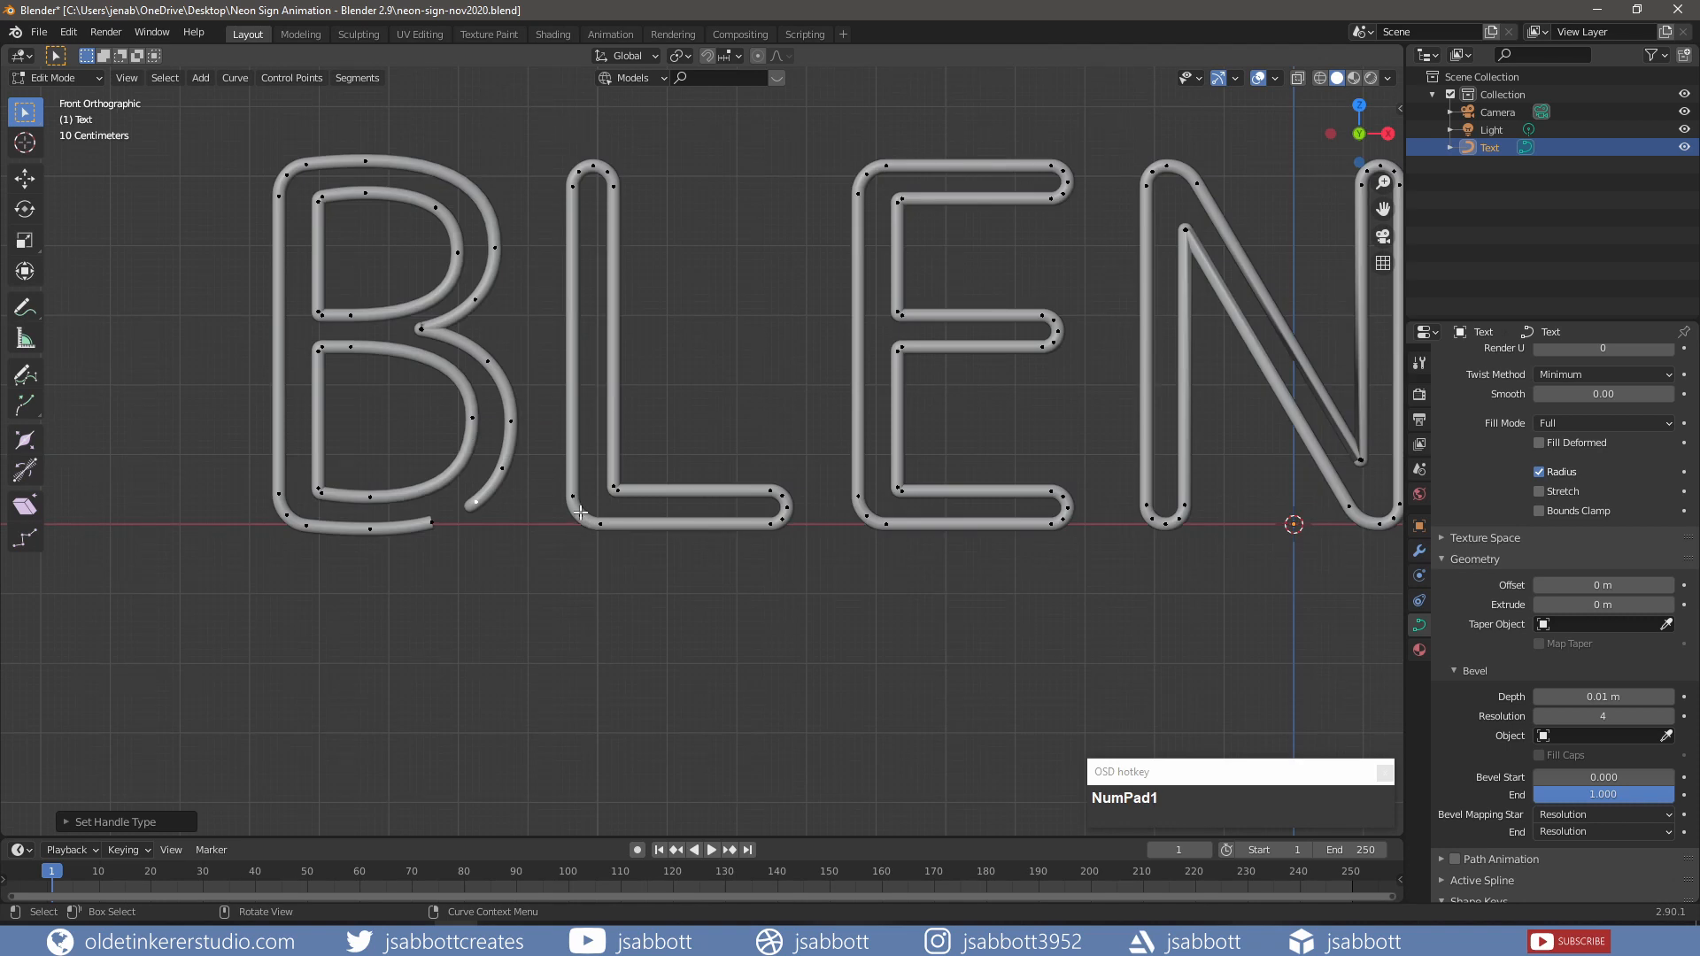
Step: Delete the L's bottom-left corner segment and move its endpoint 5 cm along Y with vector handles
{"action": "left_click", "coordinate": [579, 512]}
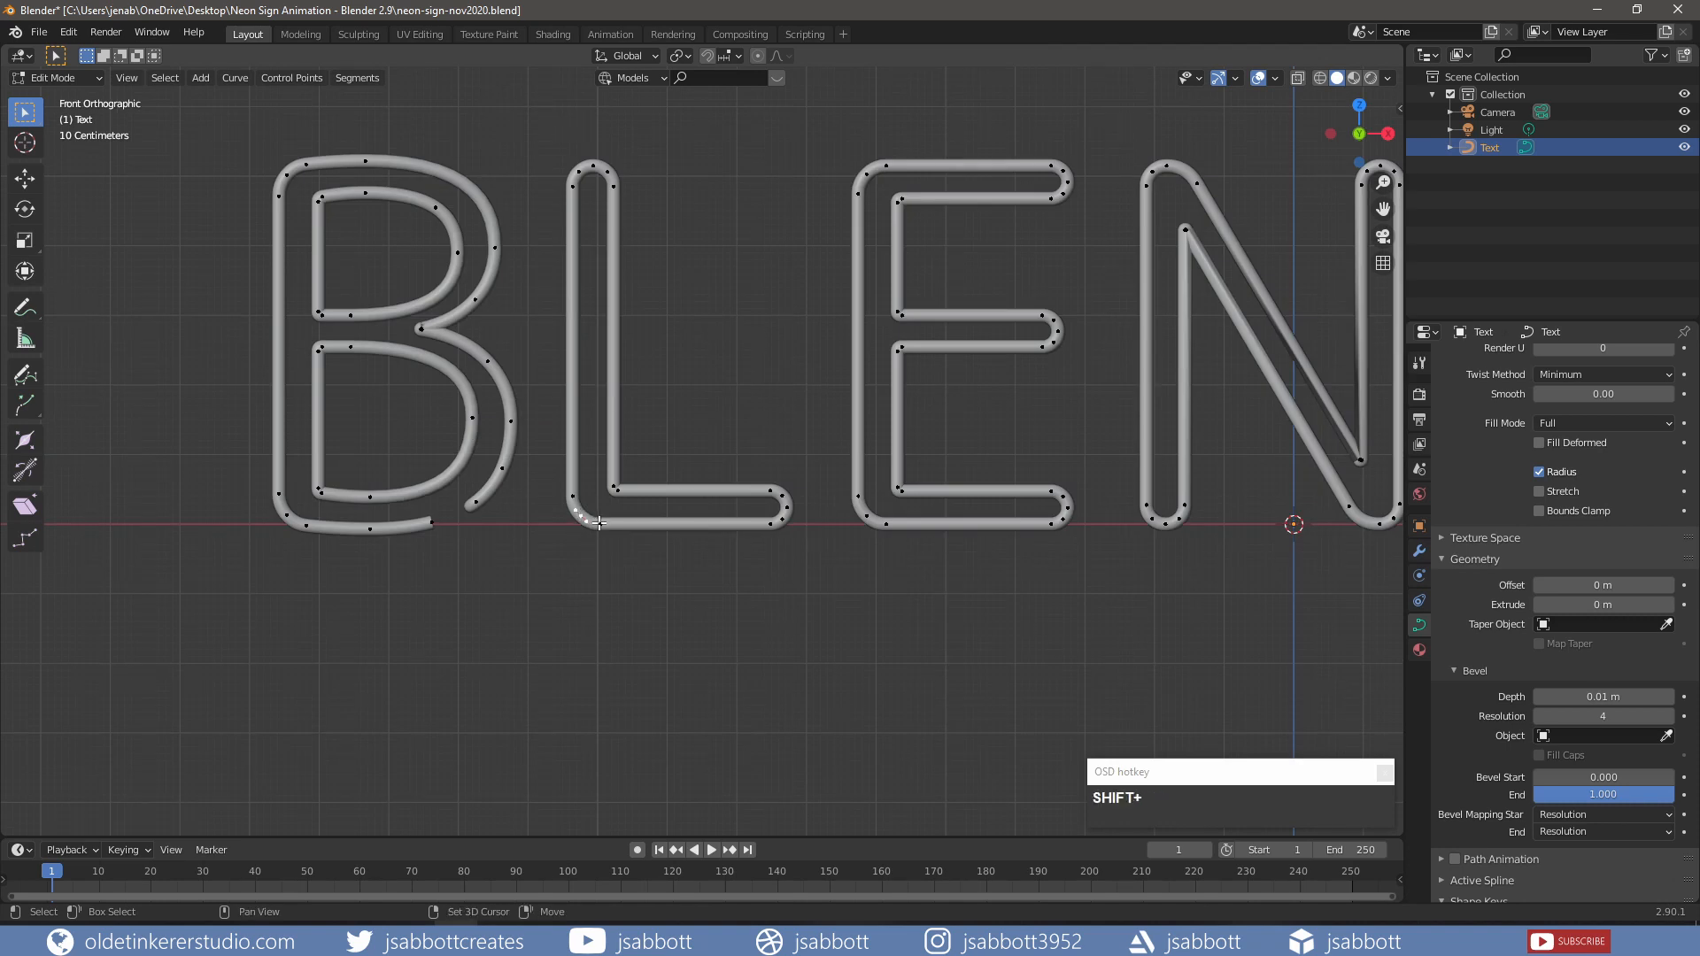
{"action": "left_click", "coordinate": [599, 523], "text": "shift"}
{"action": "key", "text": "x"}
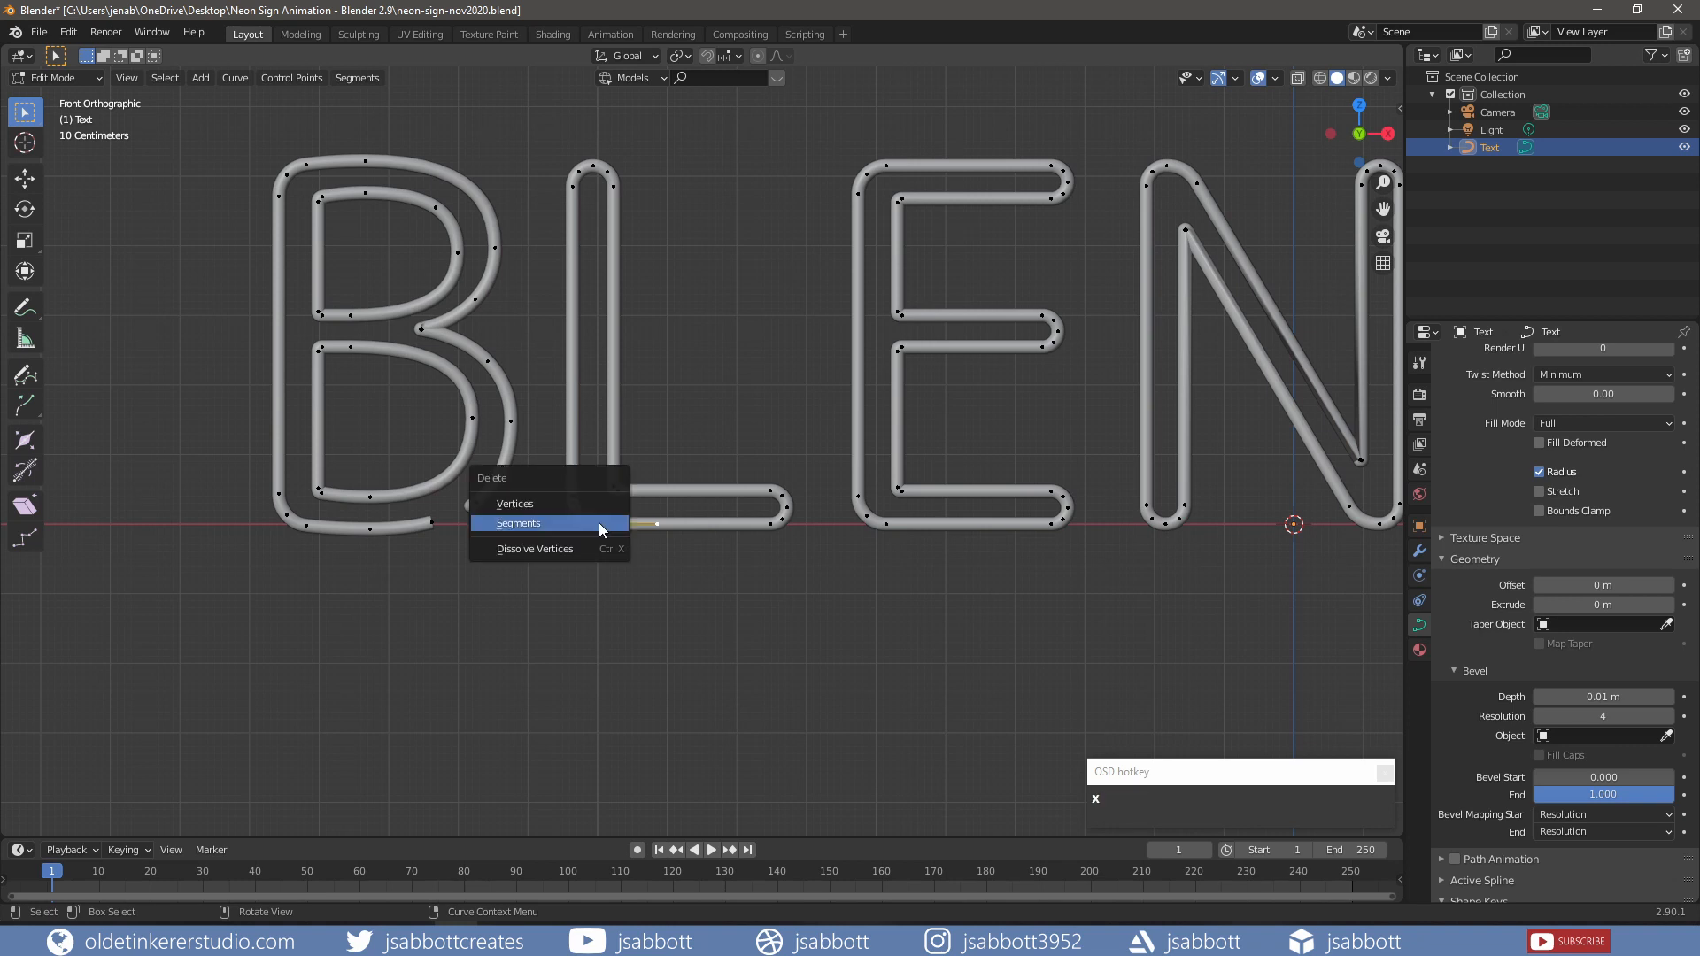
{"action": "left_click", "coordinate": [598, 526]}
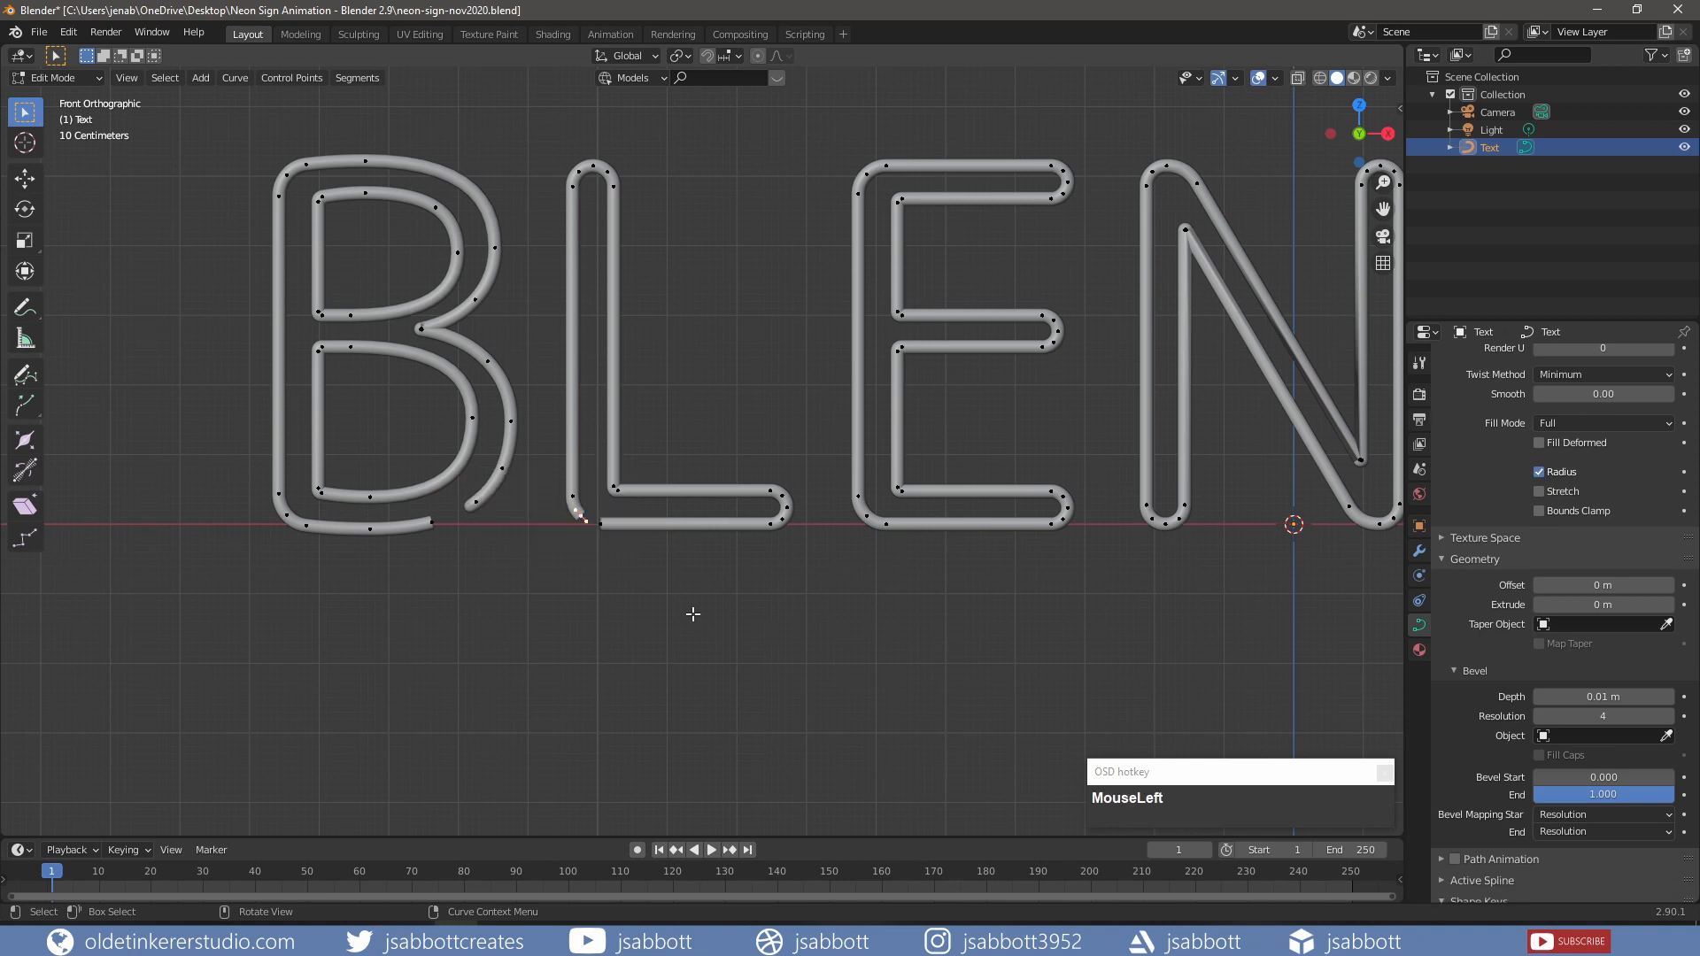
{"action": "key", "text": "KP_7"}
{"action": "key", "text": "g"}
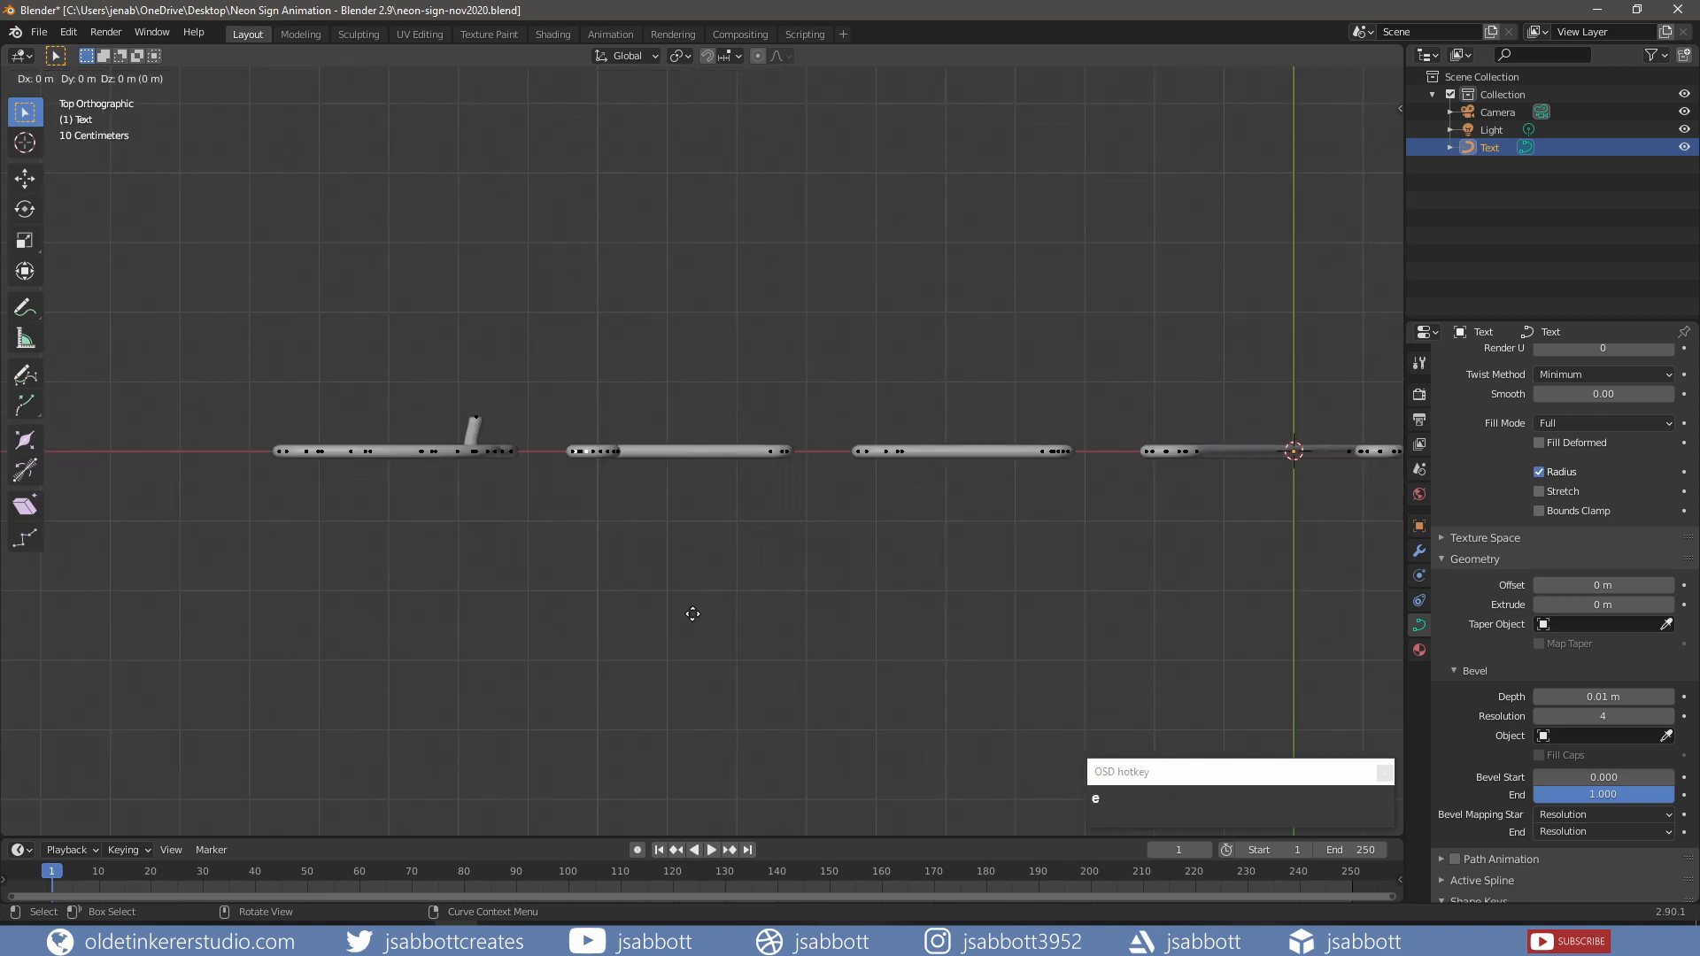
{"action": "key", "text": "y"}
{"action": "key", "text": "KP_5"}
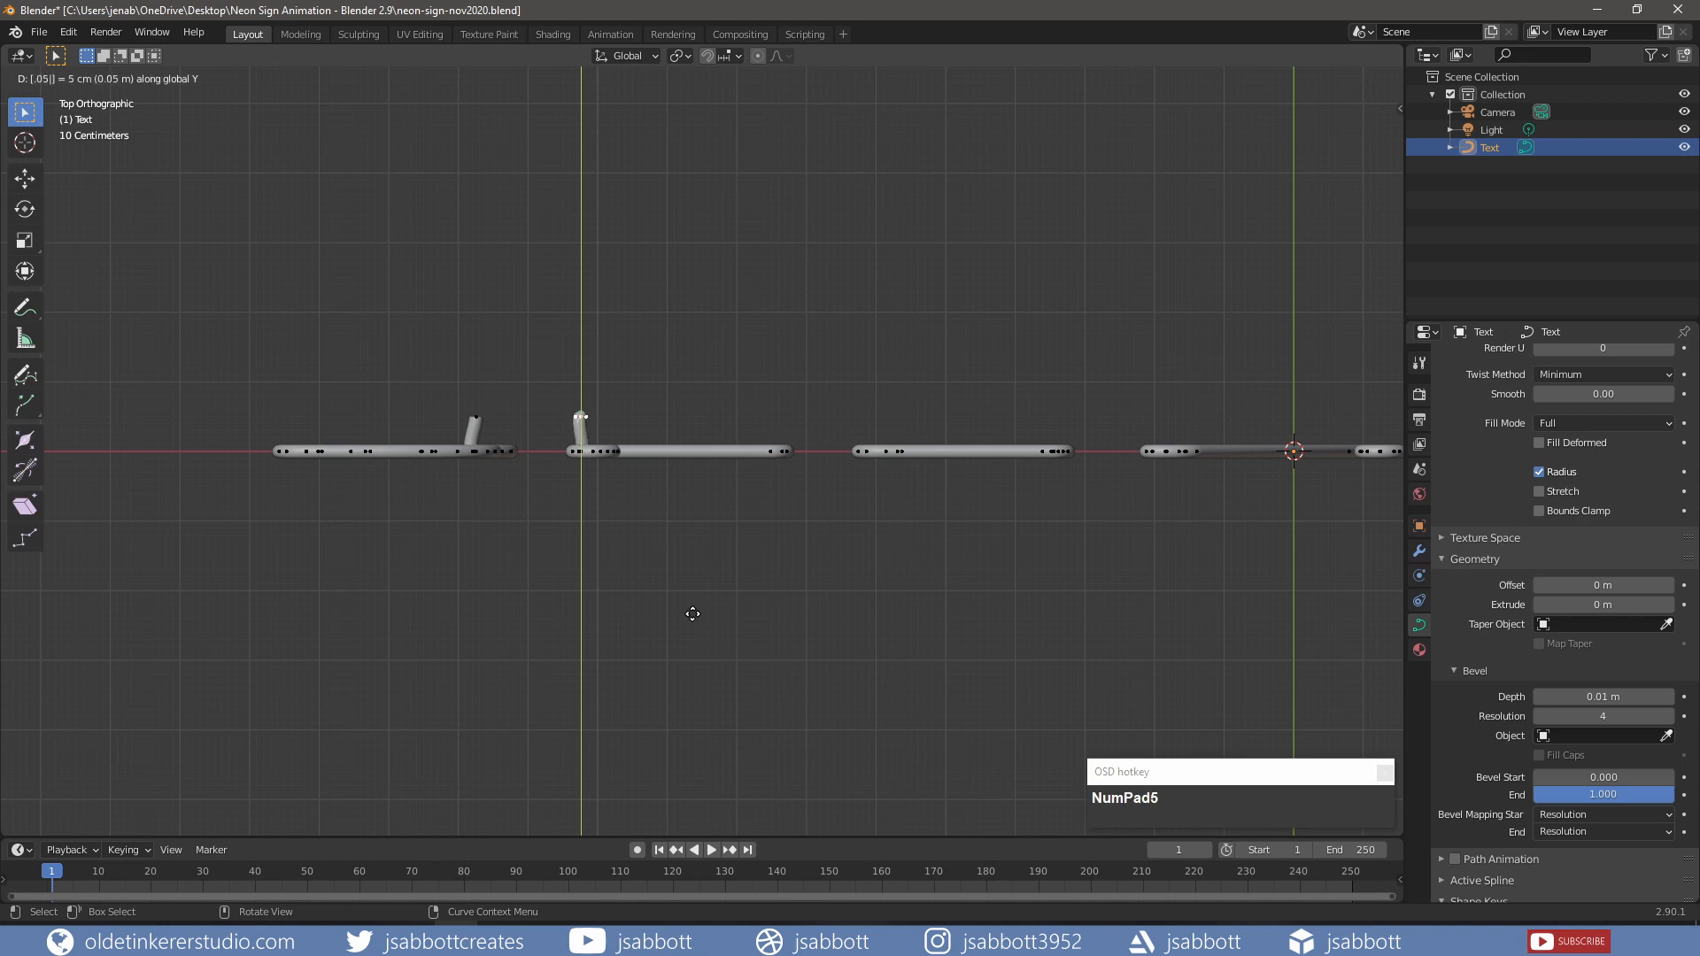
{"action": "left_click", "coordinate": [692, 614]}
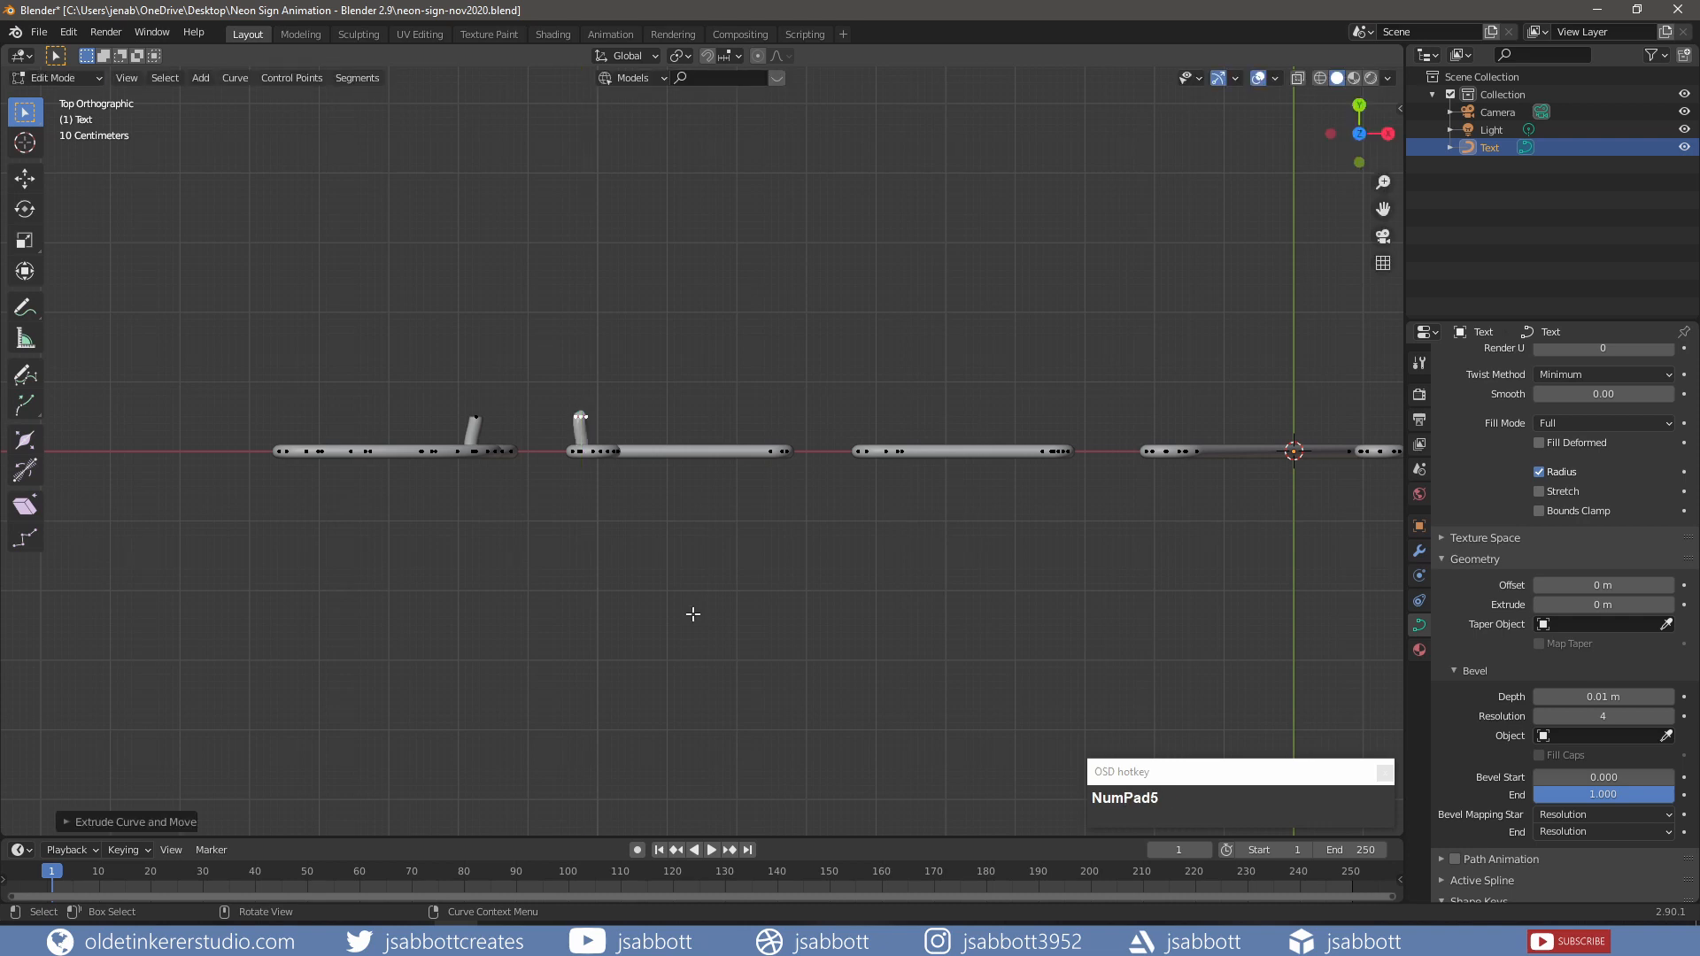
{"action": "key", "text": "v"}
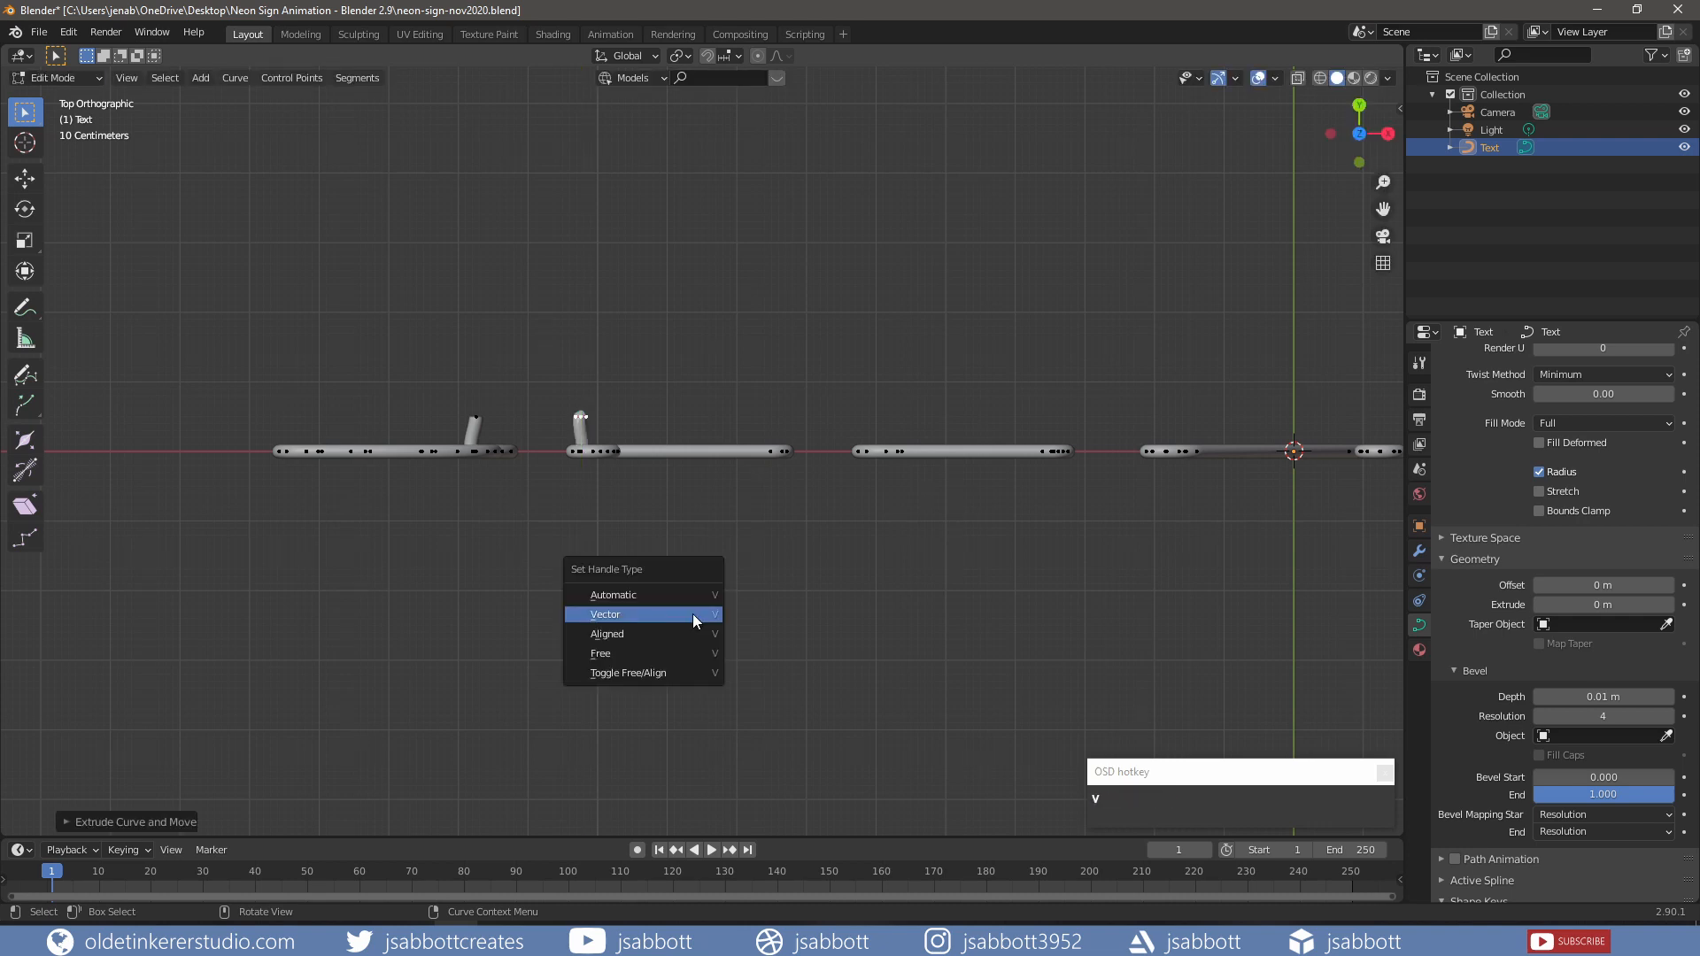
{"action": "left_click", "coordinate": [692, 614]}
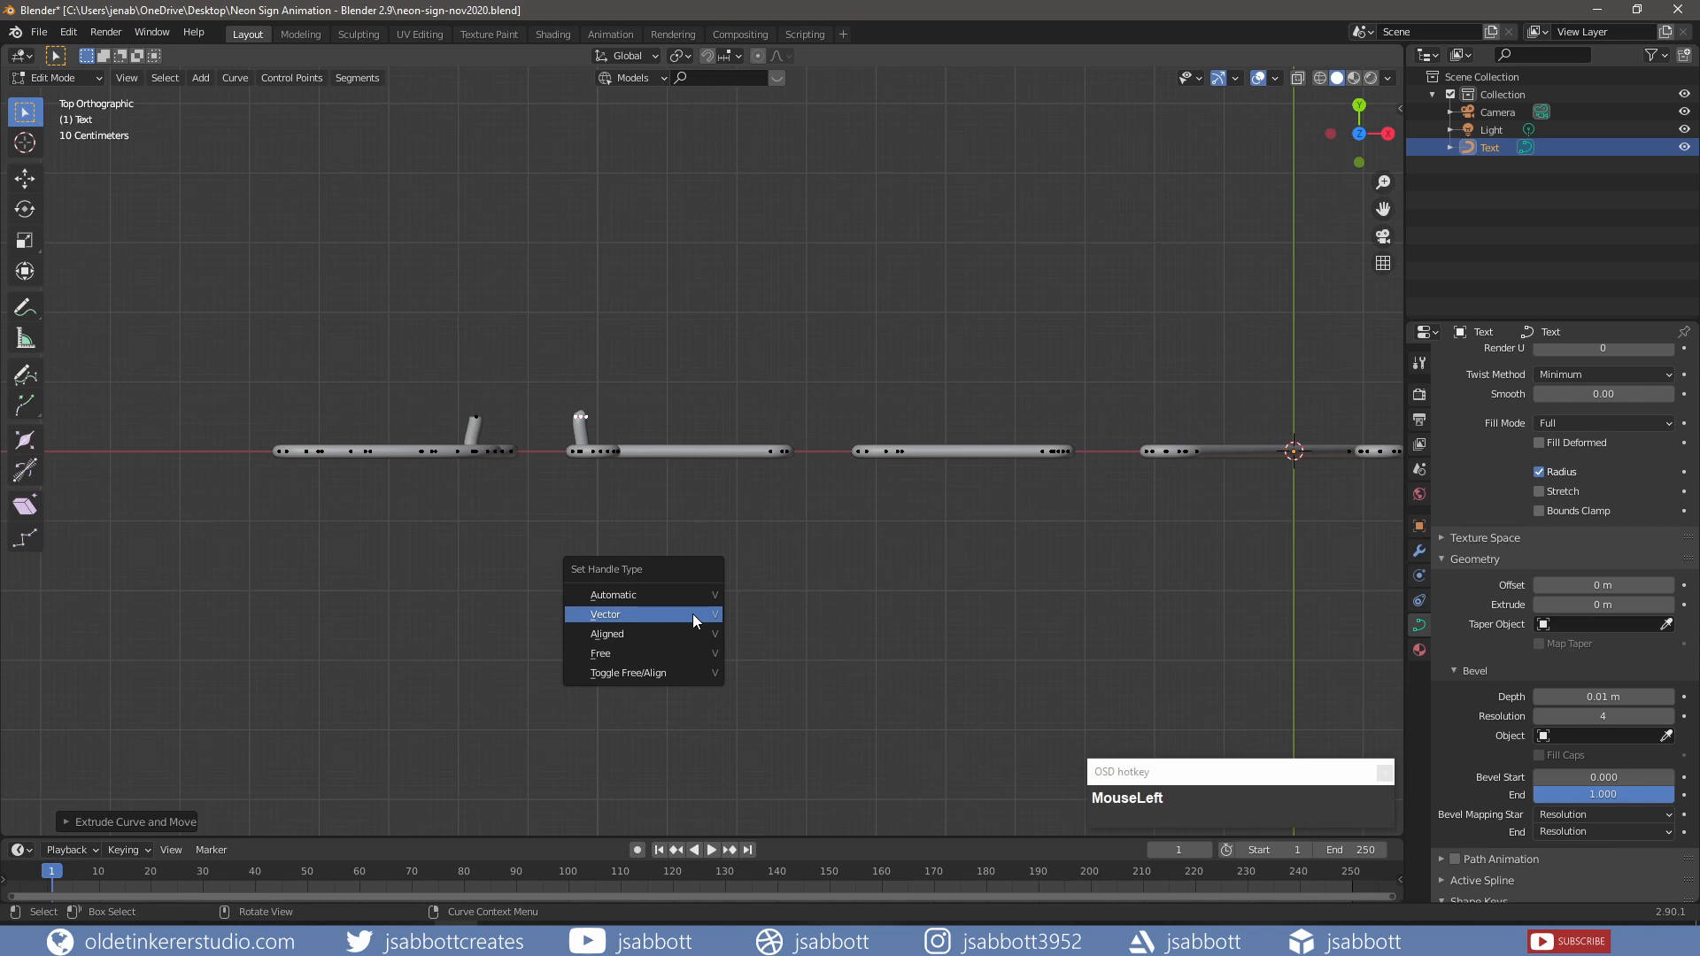
Step: Bridge the B and L stub endpoints with a new segment
{"action": "key", "text": "shift"}
{"action": "left_click", "coordinate": [477, 415], "text": "shift"}
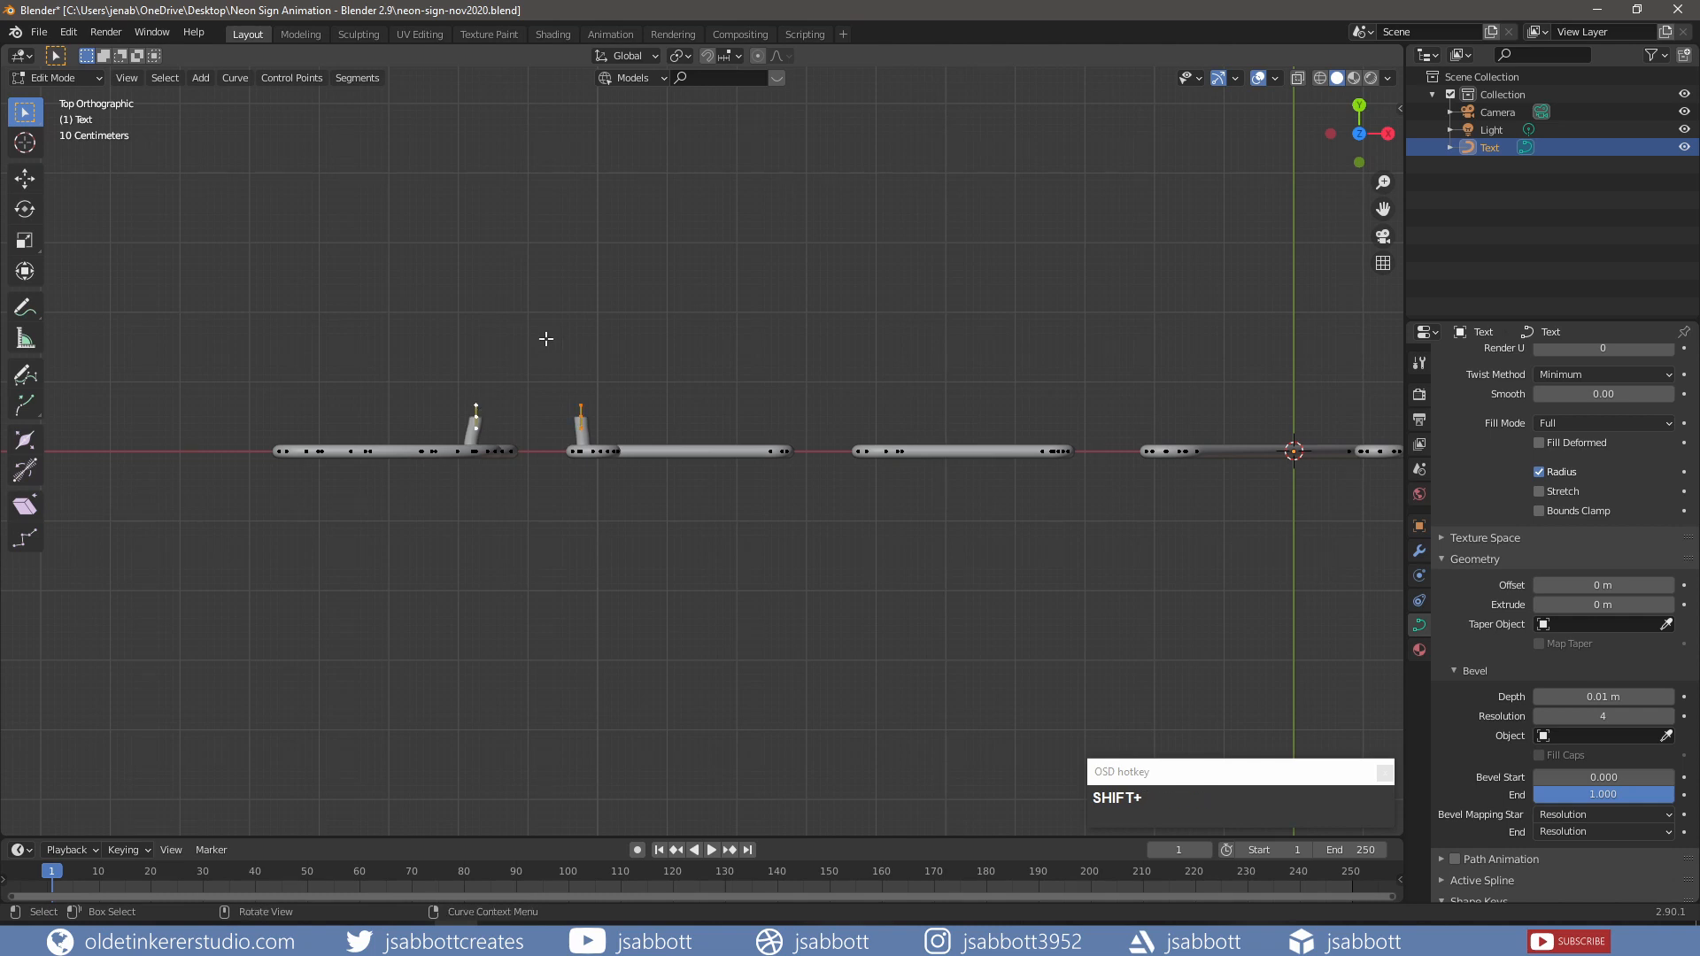
{"action": "key", "text": "f"}
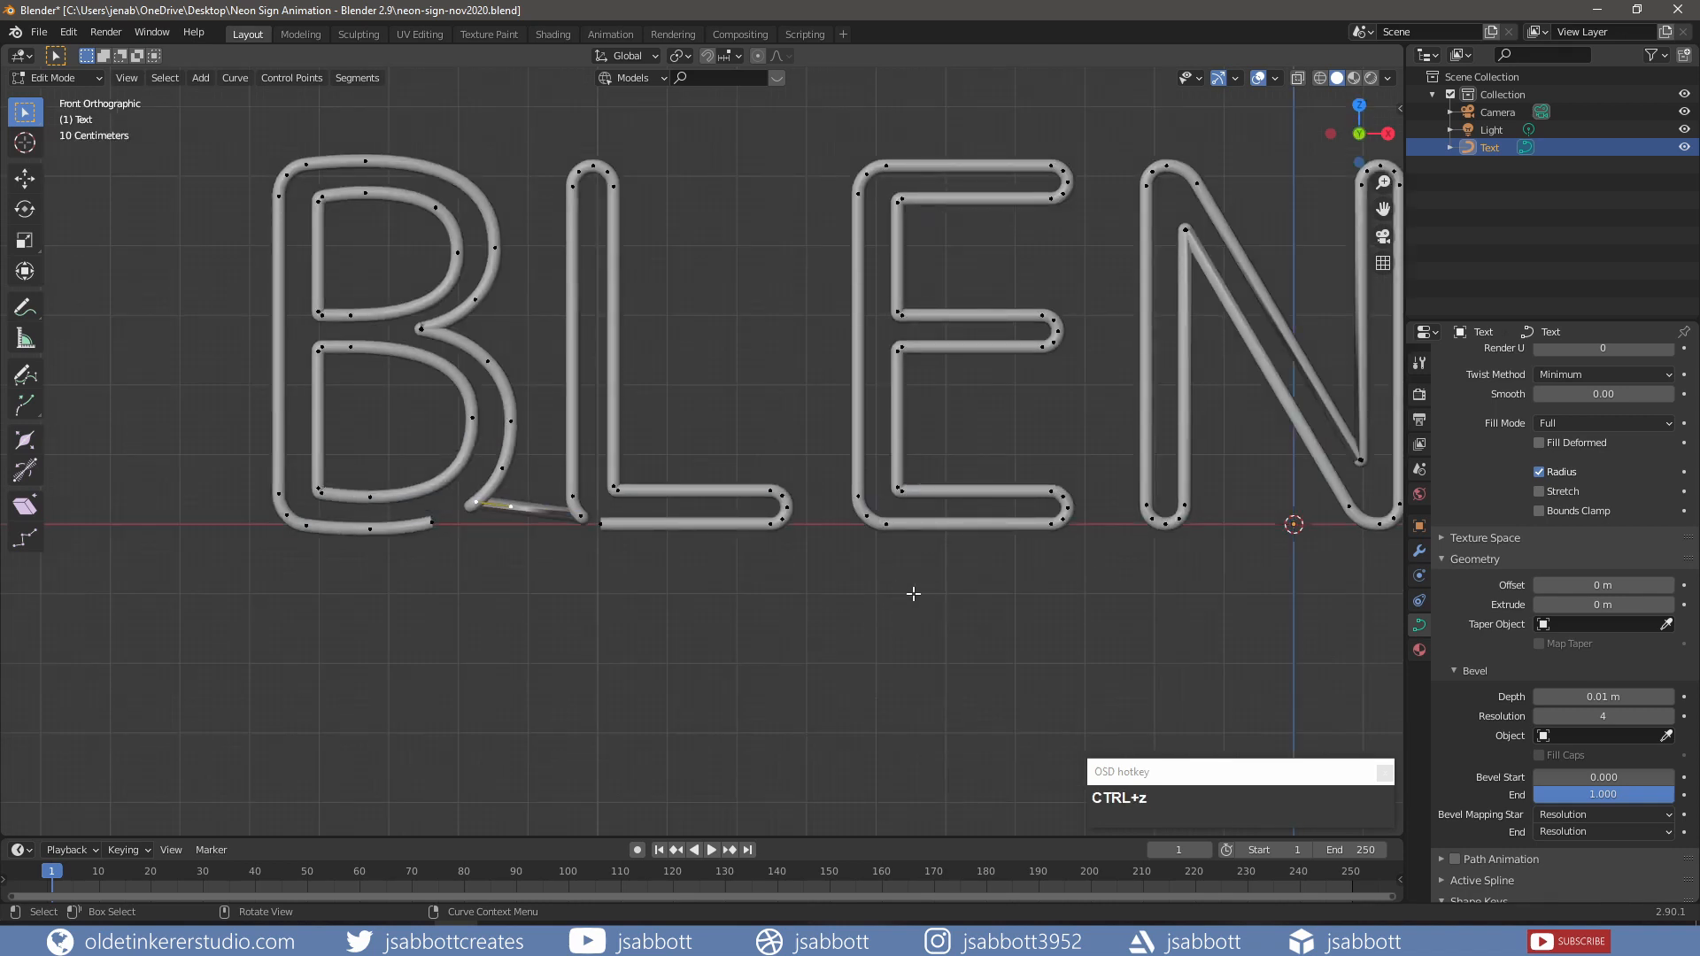
Step: Delete the segments at the E's lower-right corner and the R's bottom
{"action": "middle_click_drag", "start_coordinate": [921, 596], "coordinate": [769, 598], "text": "shift"}
{"action": "left_click", "coordinate": [665, 559]}
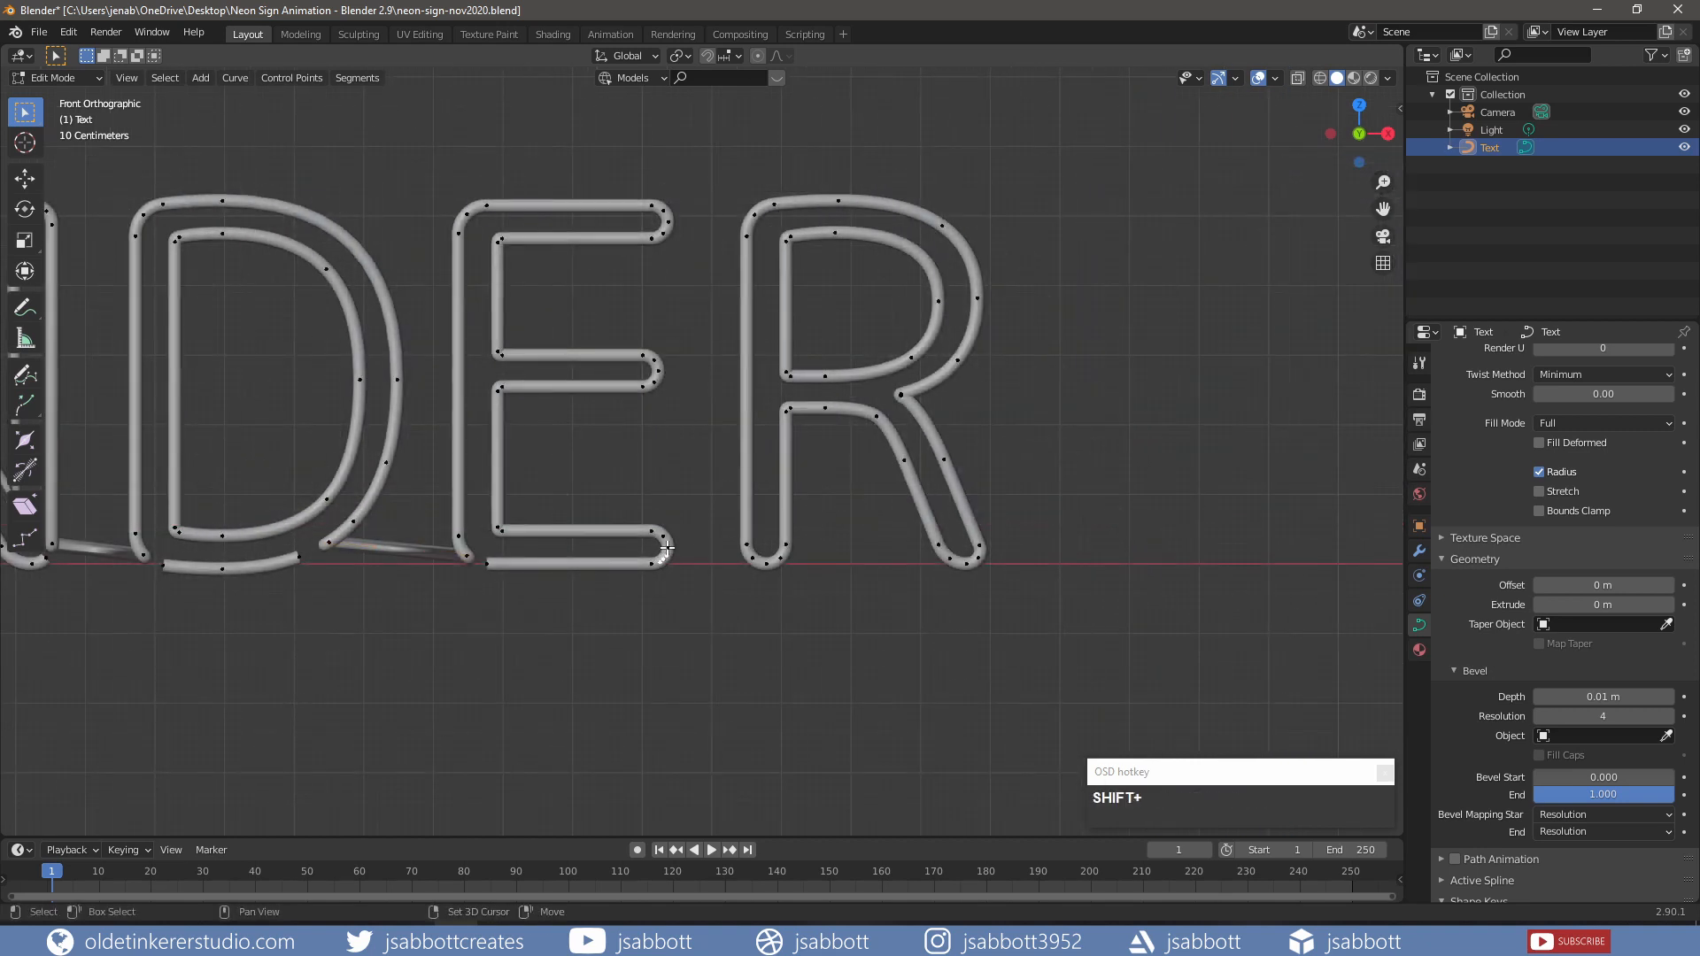
{"action": "left_click", "coordinate": [669, 549], "text": "shift"}
{"action": "right_click", "coordinate": [668, 549]}
{"action": "left_click", "coordinate": [671, 554]}
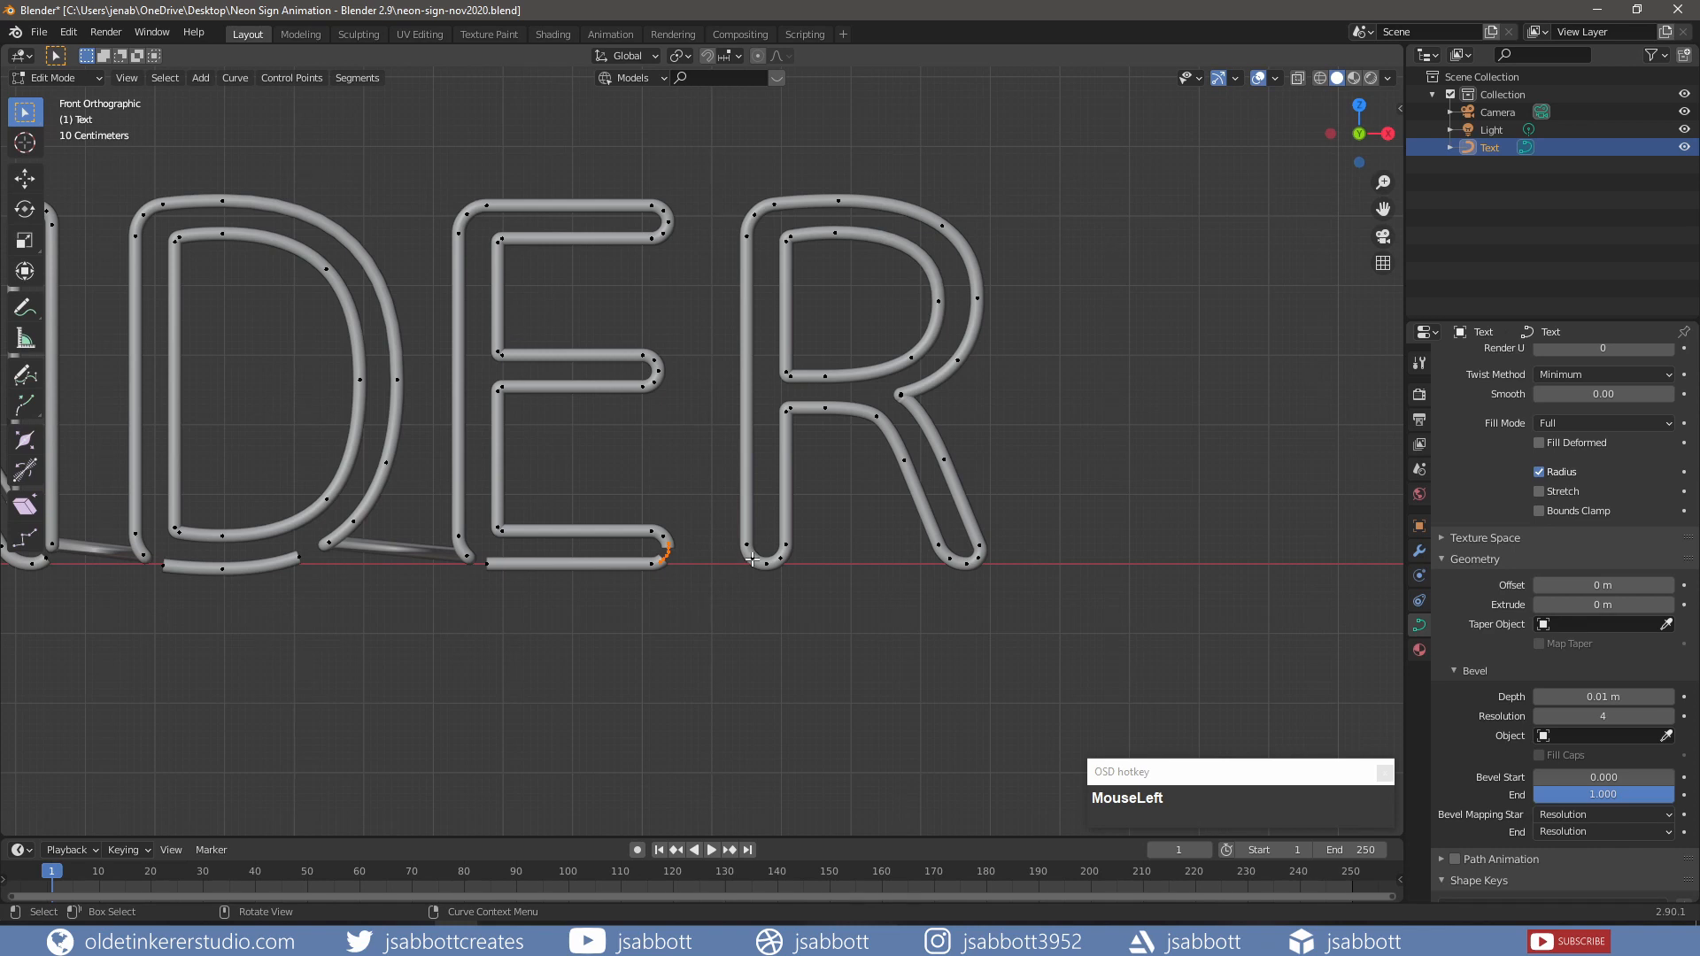
{"action": "left_click", "coordinate": [765, 560]}
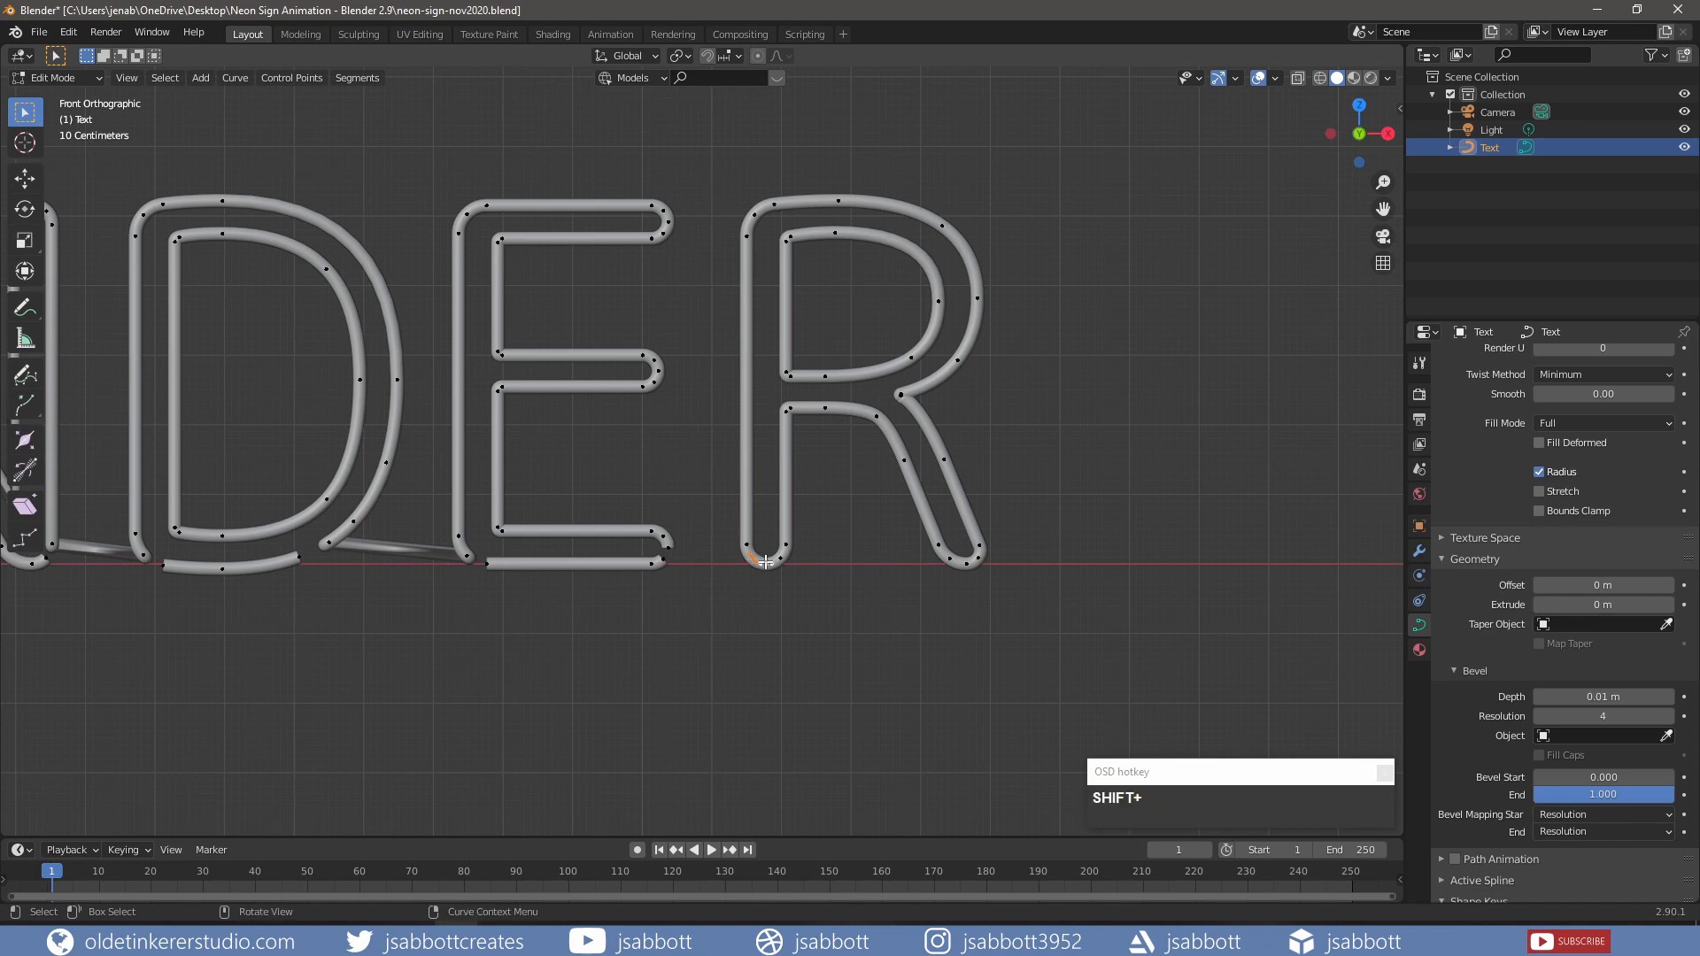
{"action": "key", "text": "shift+x"}
{"action": "left_click", "coordinate": [766, 567]}
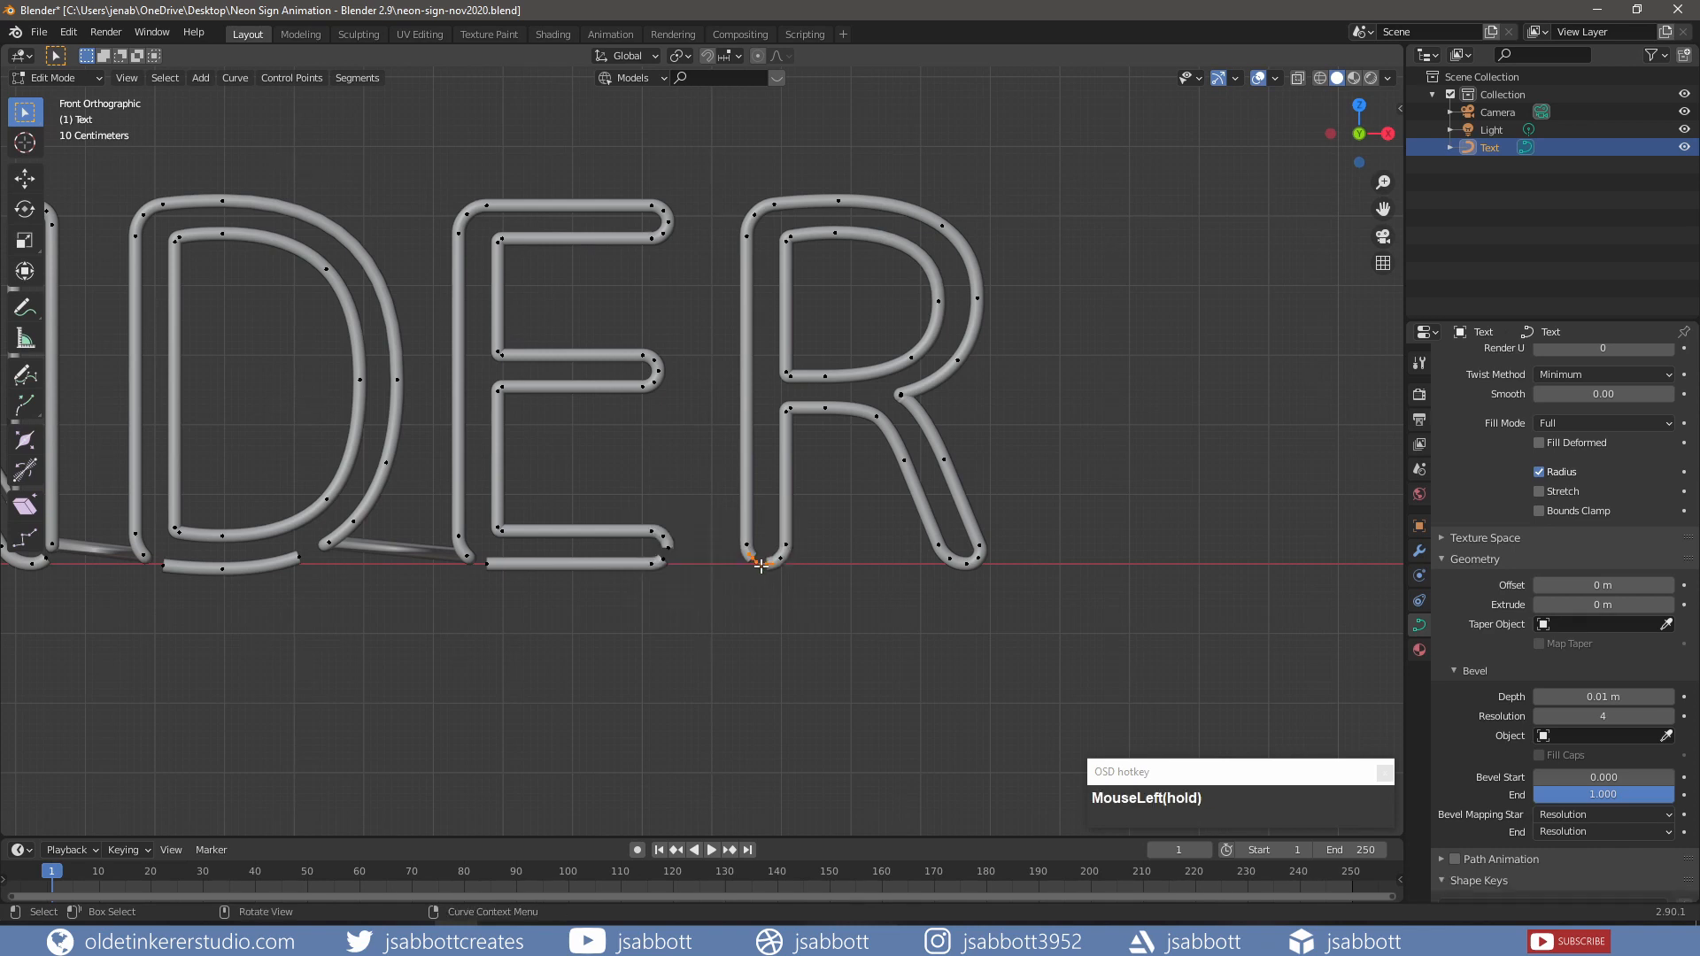
Step: Move the E and R endpoints 5 cm back along Y and give them vector handles
{"action": "left_click", "coordinate": [666, 549]}
{"action": "left_click", "coordinate": [752, 558], "text": "shift"}
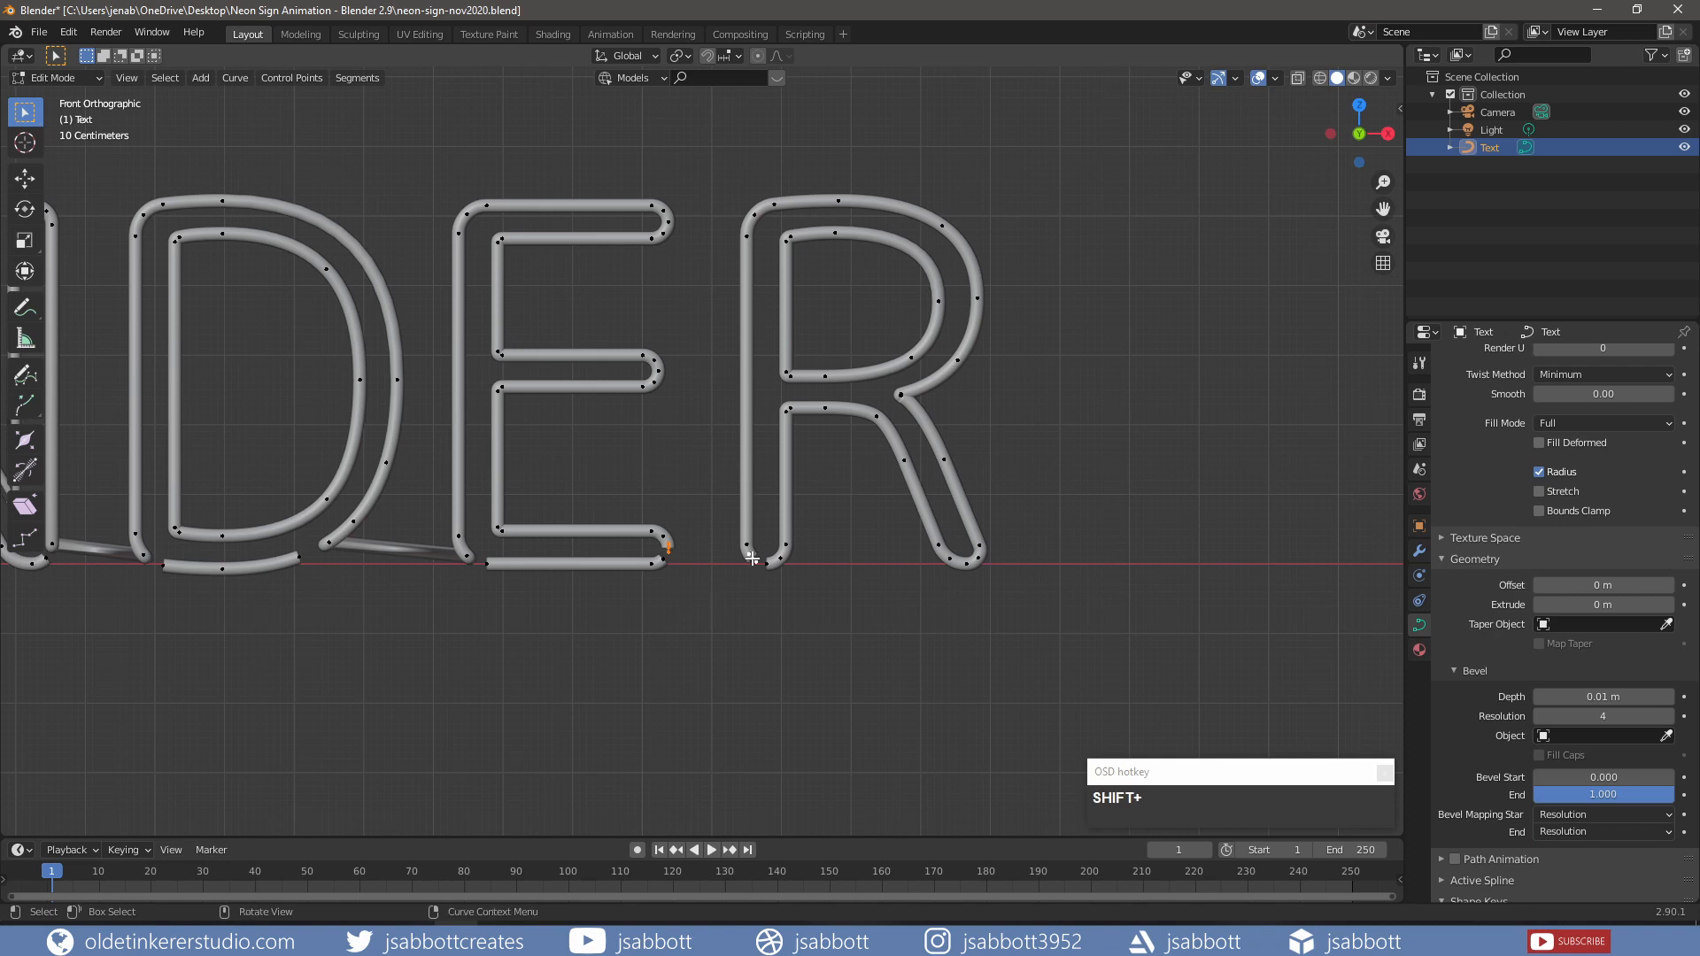
{"action": "key", "text": "g"}
{"action": "key", "text": "y"}
{"action": "key", "text": "KP_Decimal"}
{"action": "key", "text": "KP_0"}
{"action": "key", "text": "KP_5"}
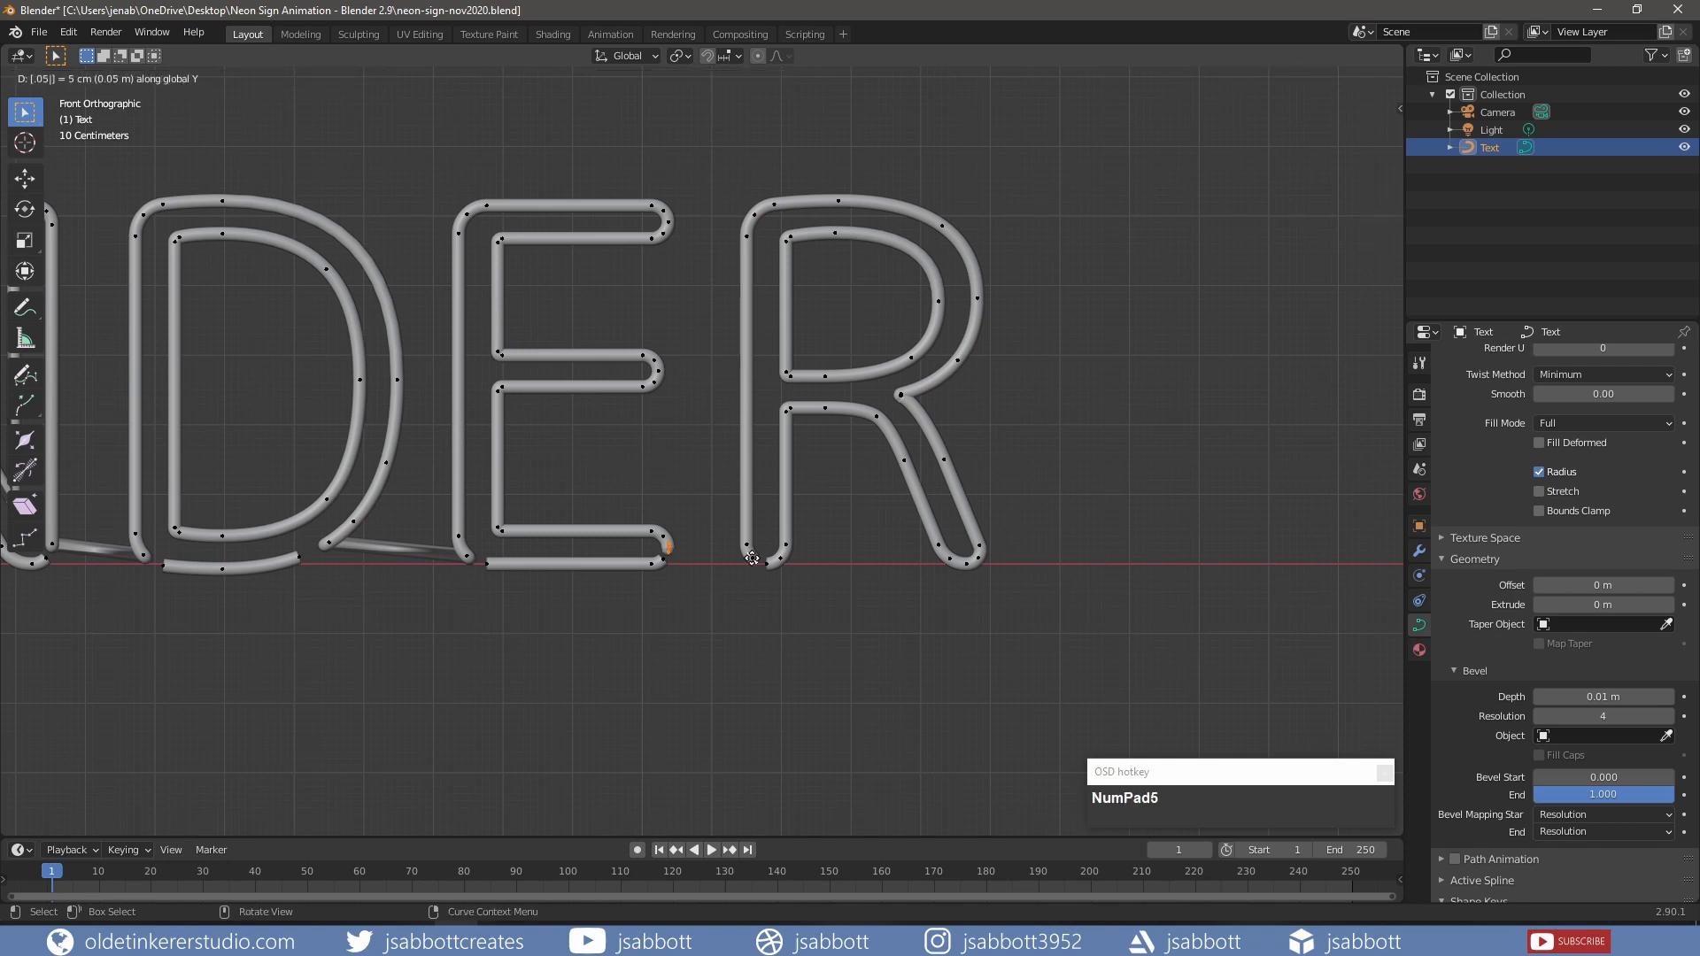
{"action": "key", "text": "Return"}
{"action": "key", "text": "v"}
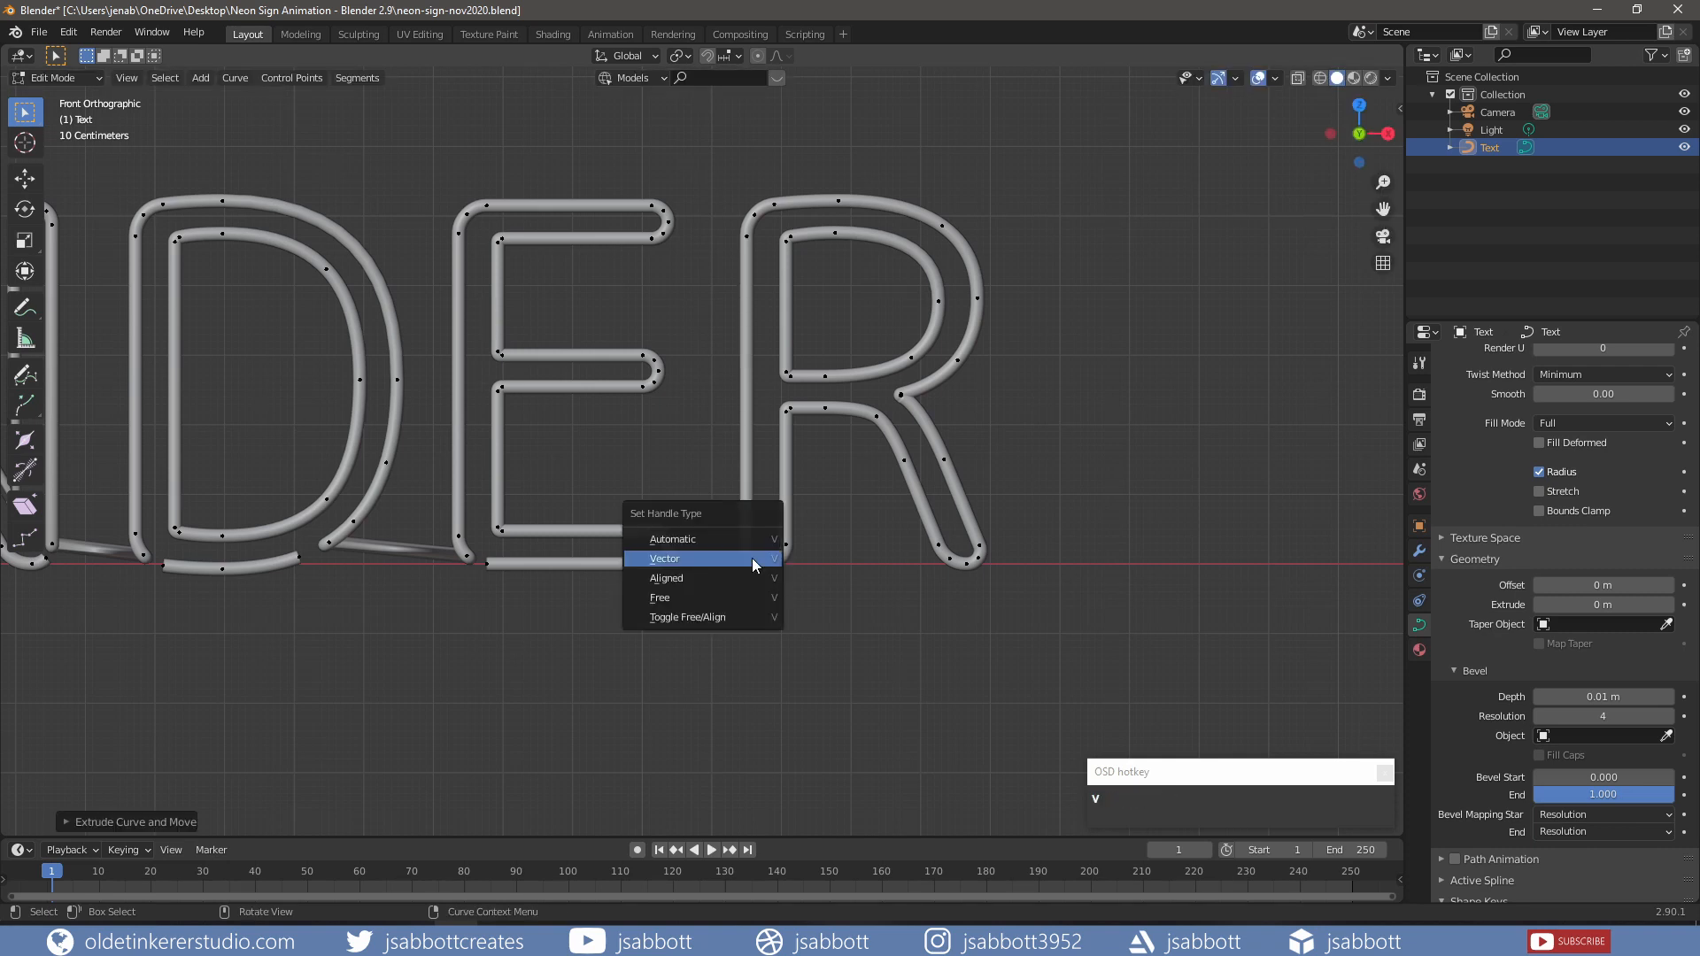
{"action": "left_click", "coordinate": [753, 561]}
{"action": "key", "text": "KP_7"}
Step: In wireframe, box-select all raised bridge points, set their handle type, then return to solid shading
{"action": "key", "text": "z"}
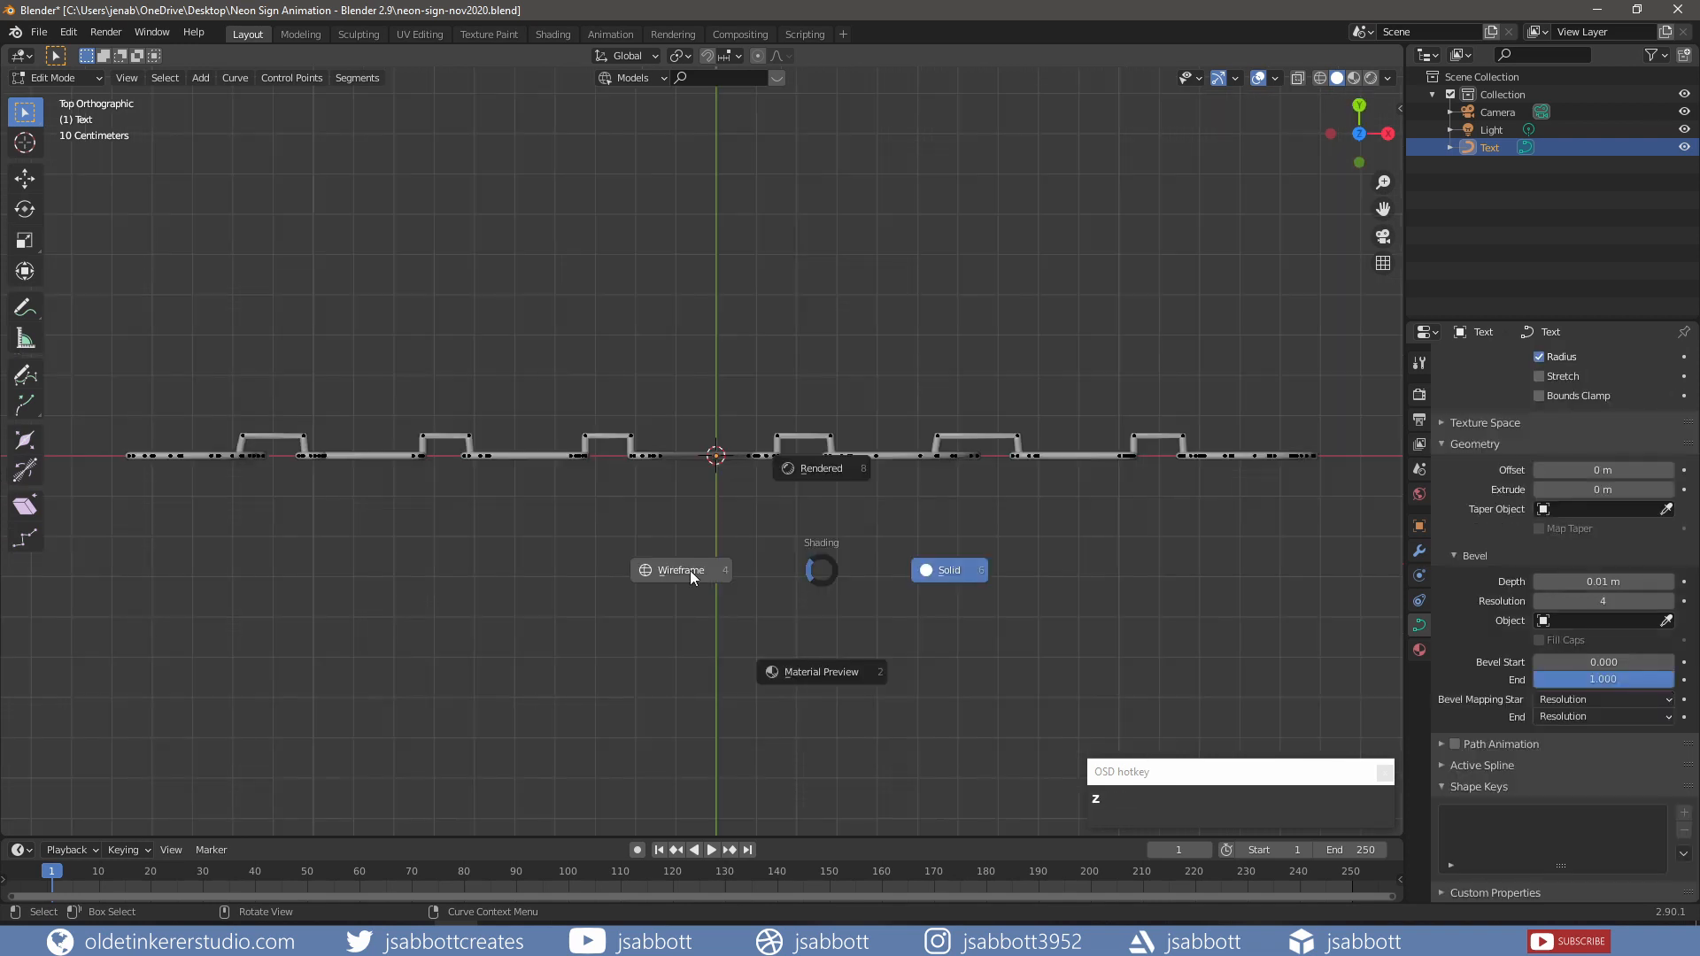
{"action": "left_click", "coordinate": [690, 573]}
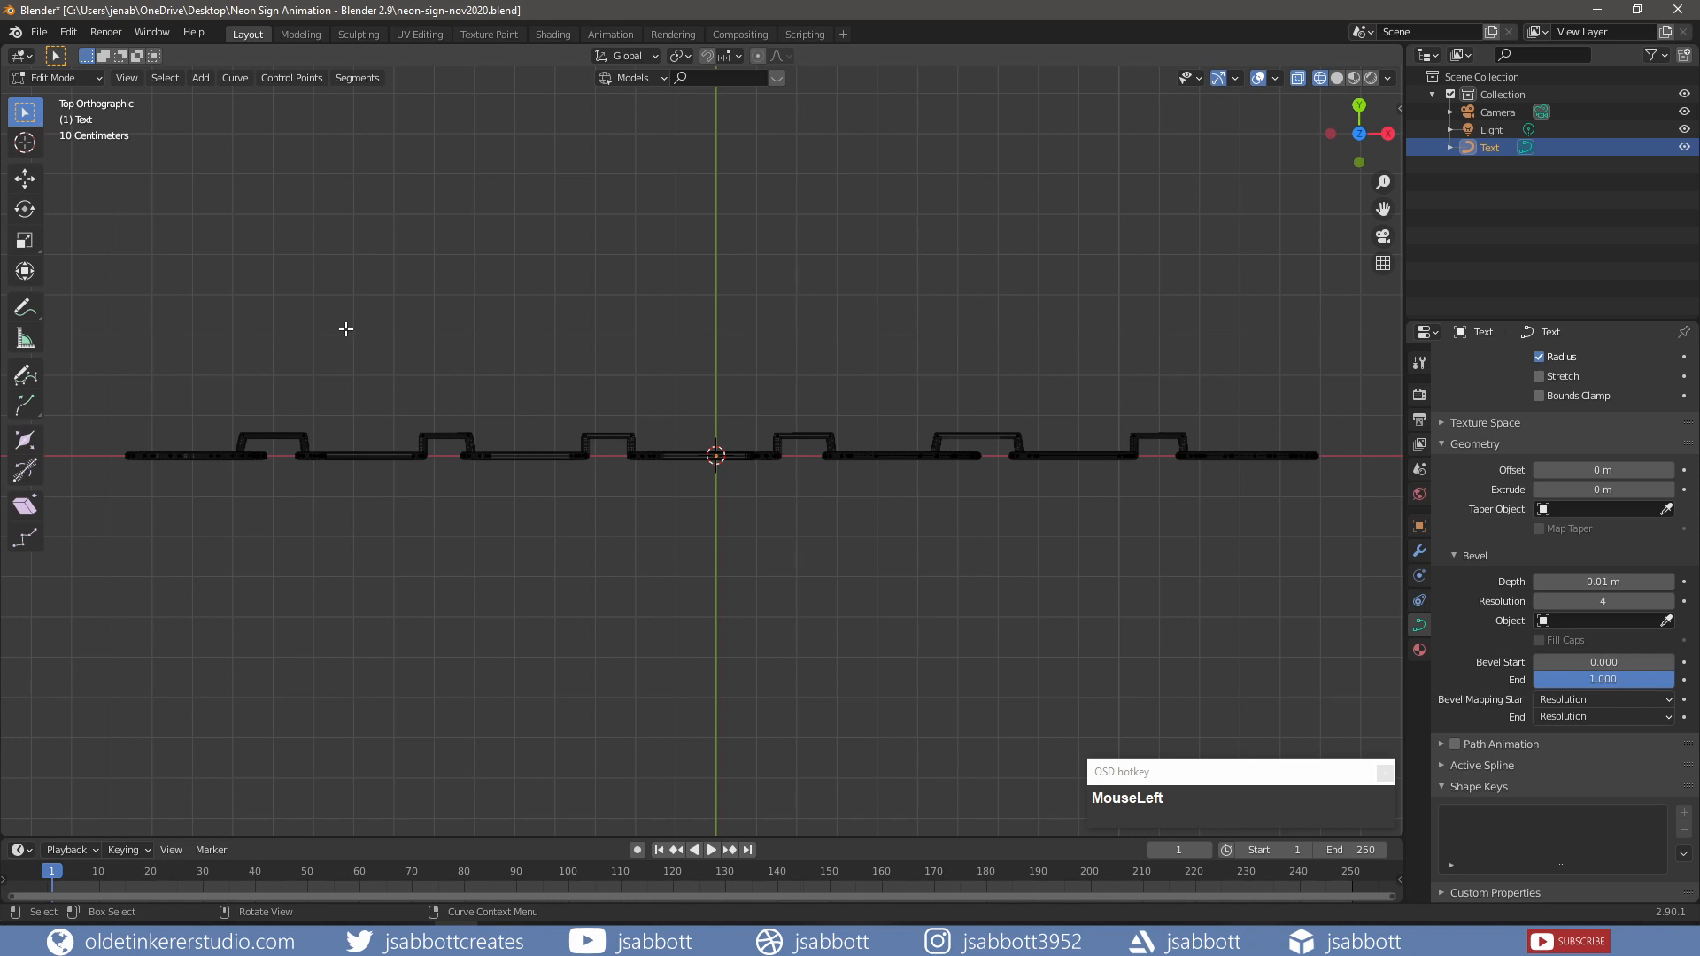
{"action": "key", "text": "b"}
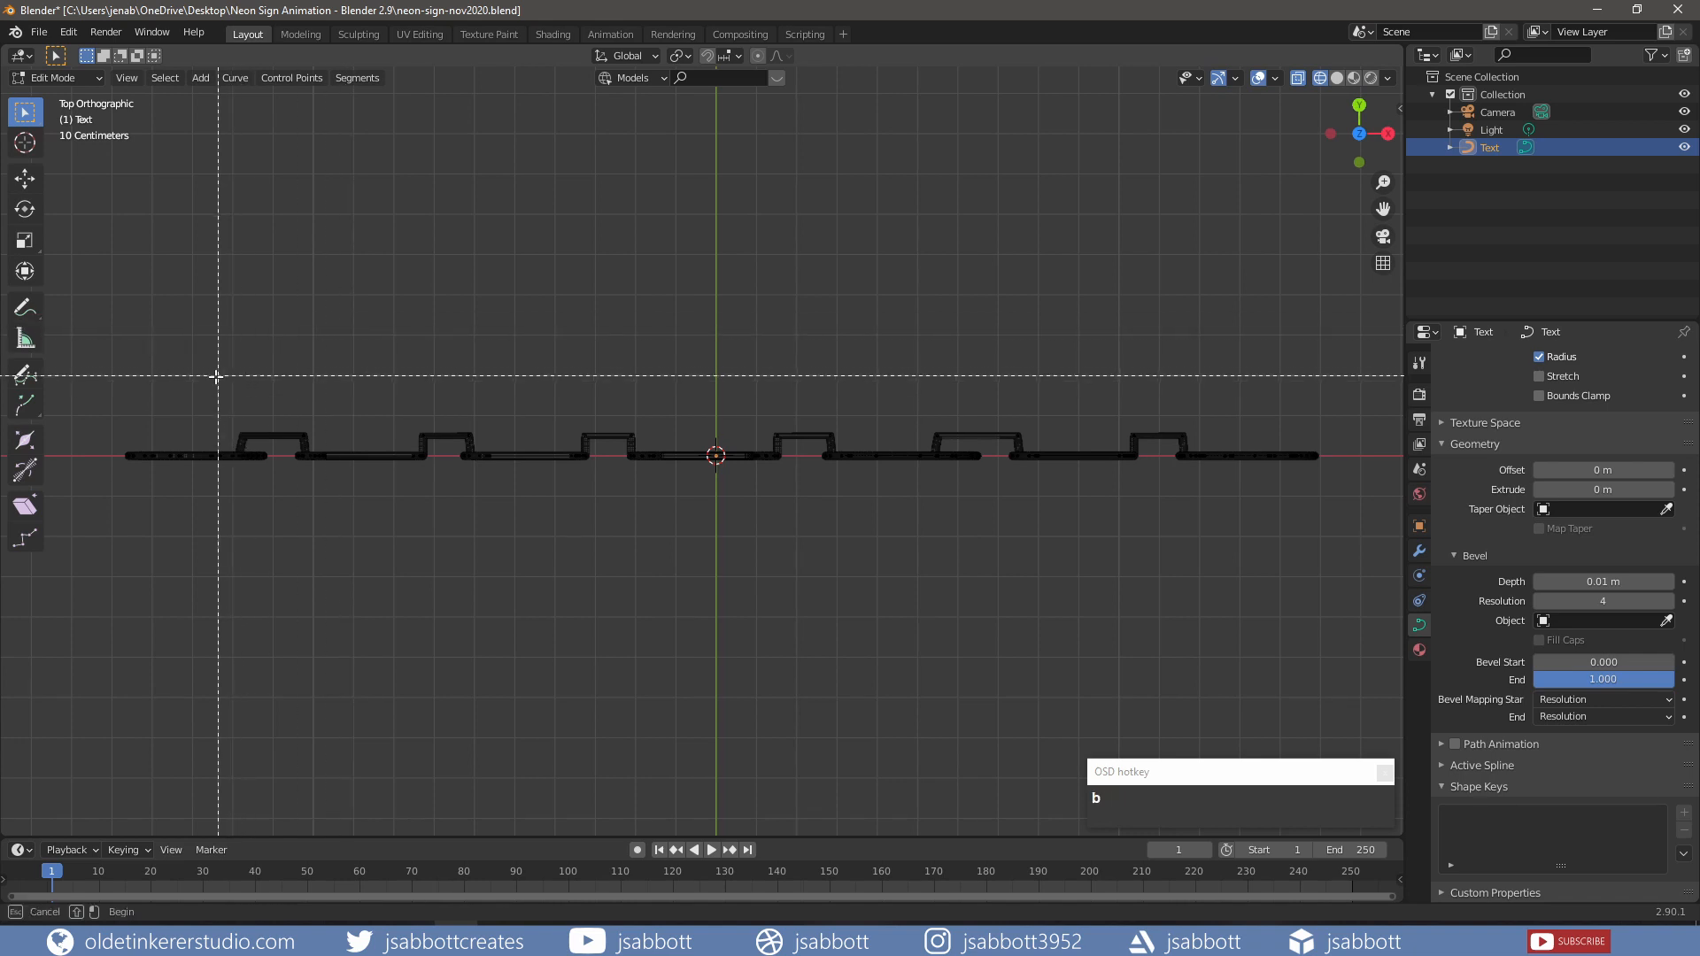
{"action": "left_click_drag", "start_coordinate": [212, 379], "coordinate": [1200, 450]}
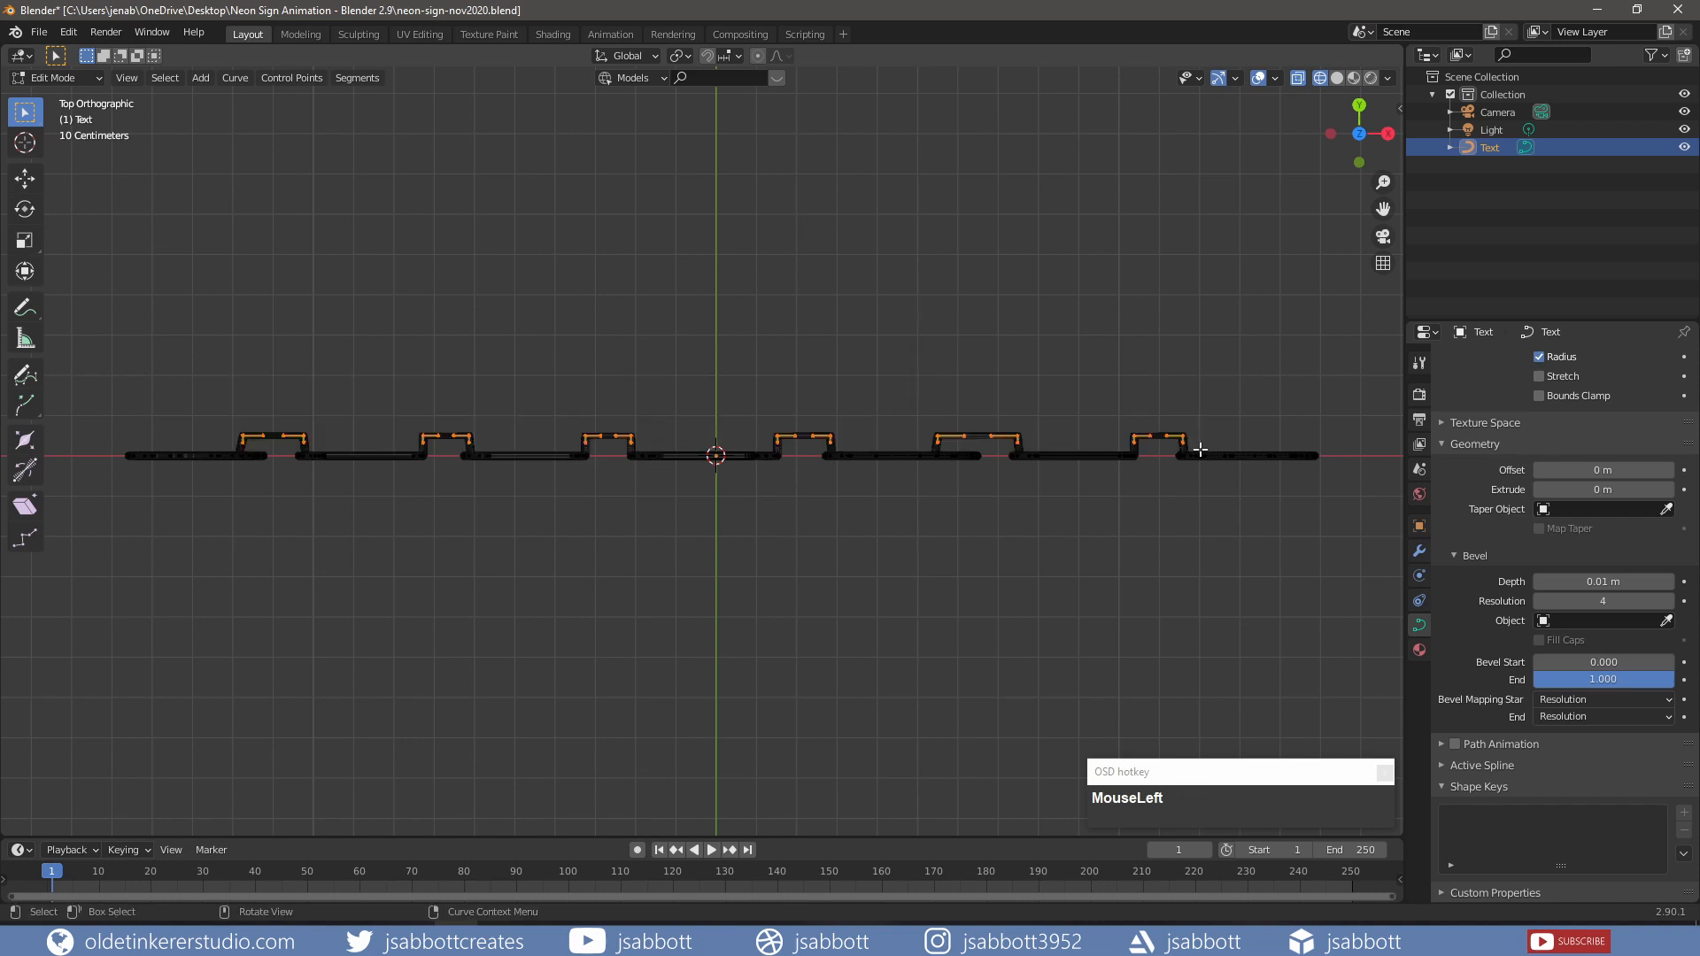
{"action": "key", "text": "v"}
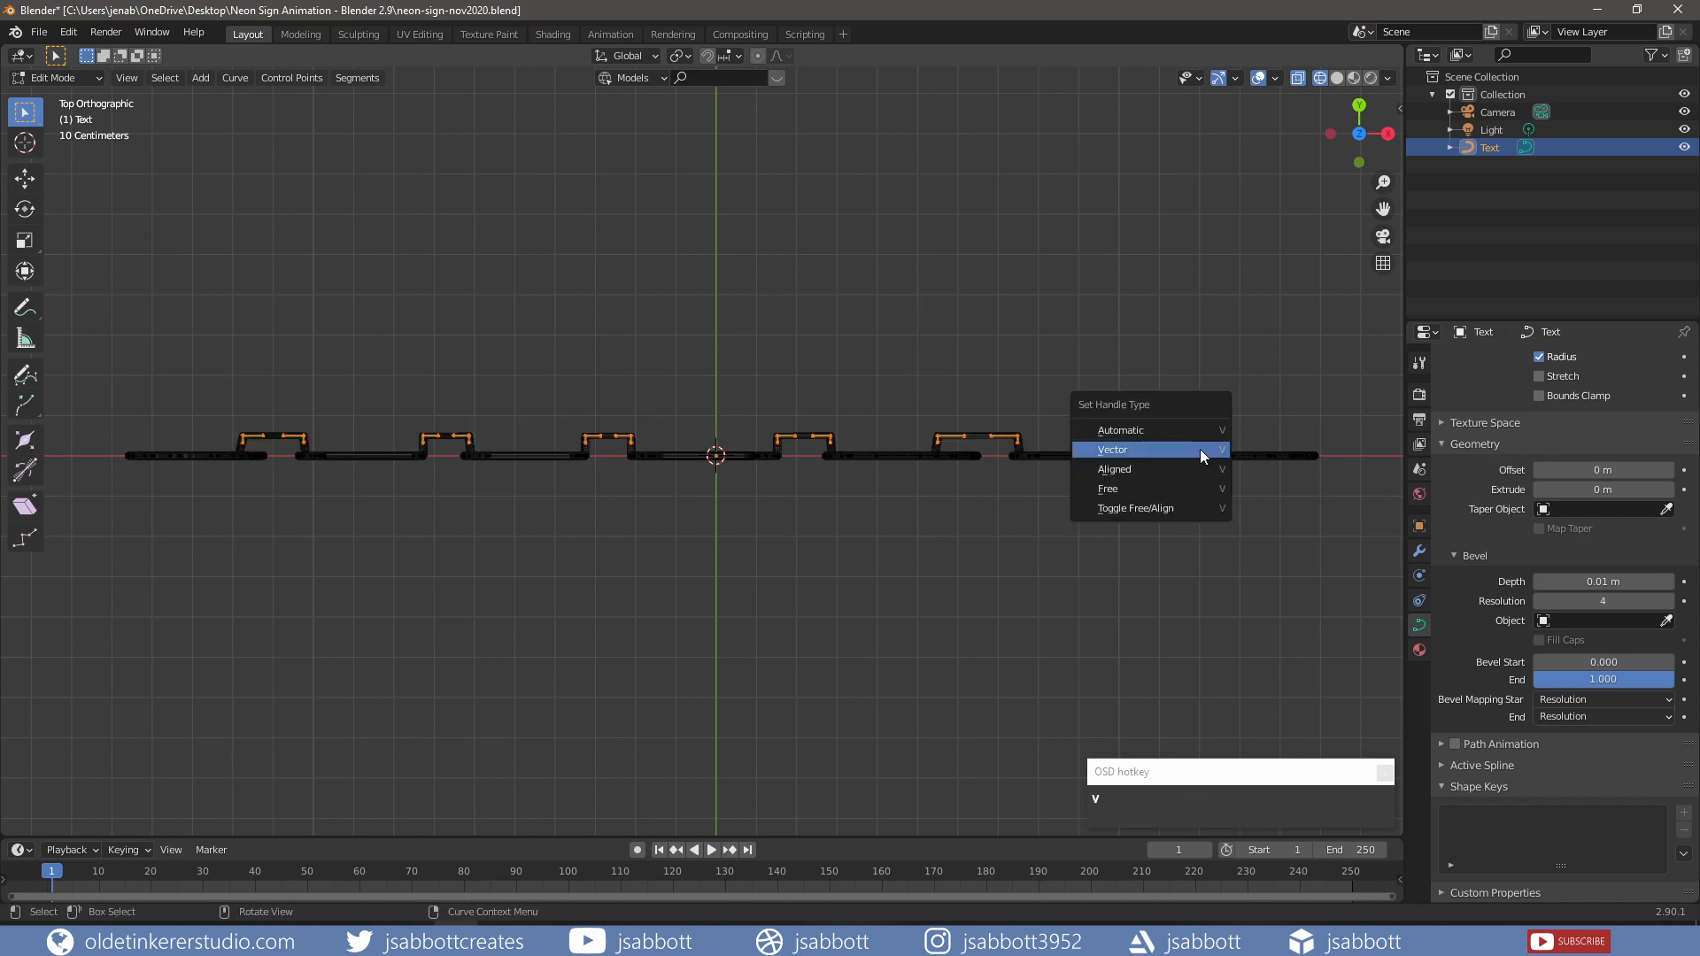
{"action": "left_click", "coordinate": [1147, 470]}
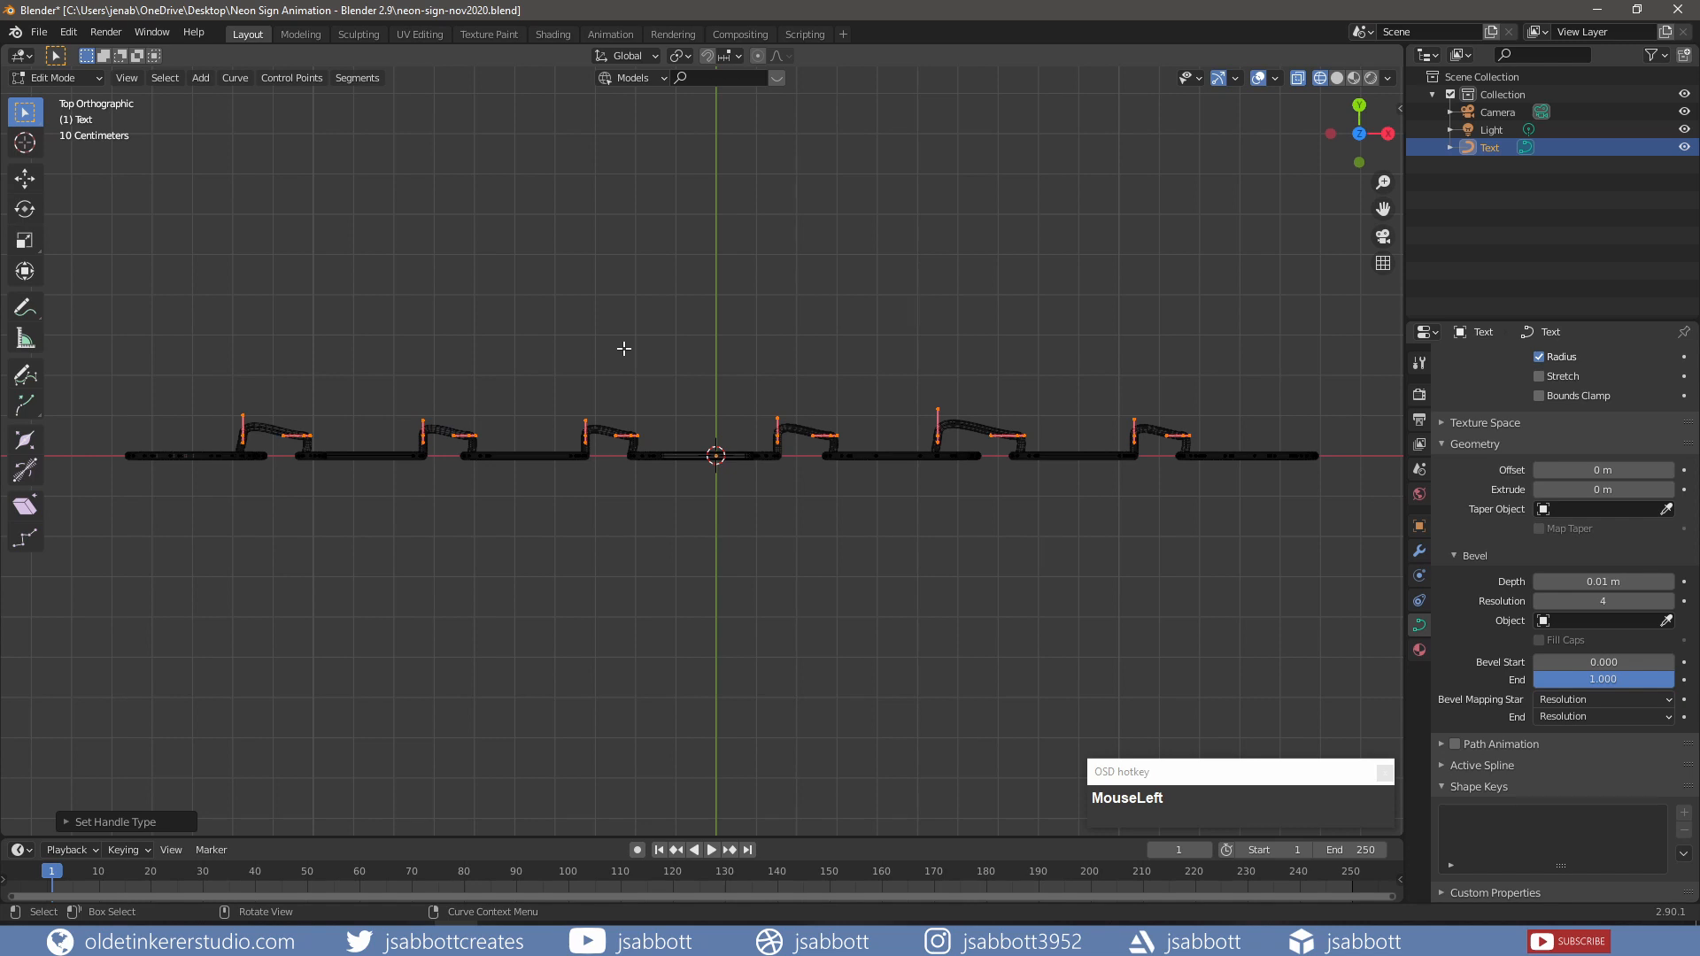
{"action": "key", "text": "z"}
{"action": "left_click", "coordinate": [746, 352]}
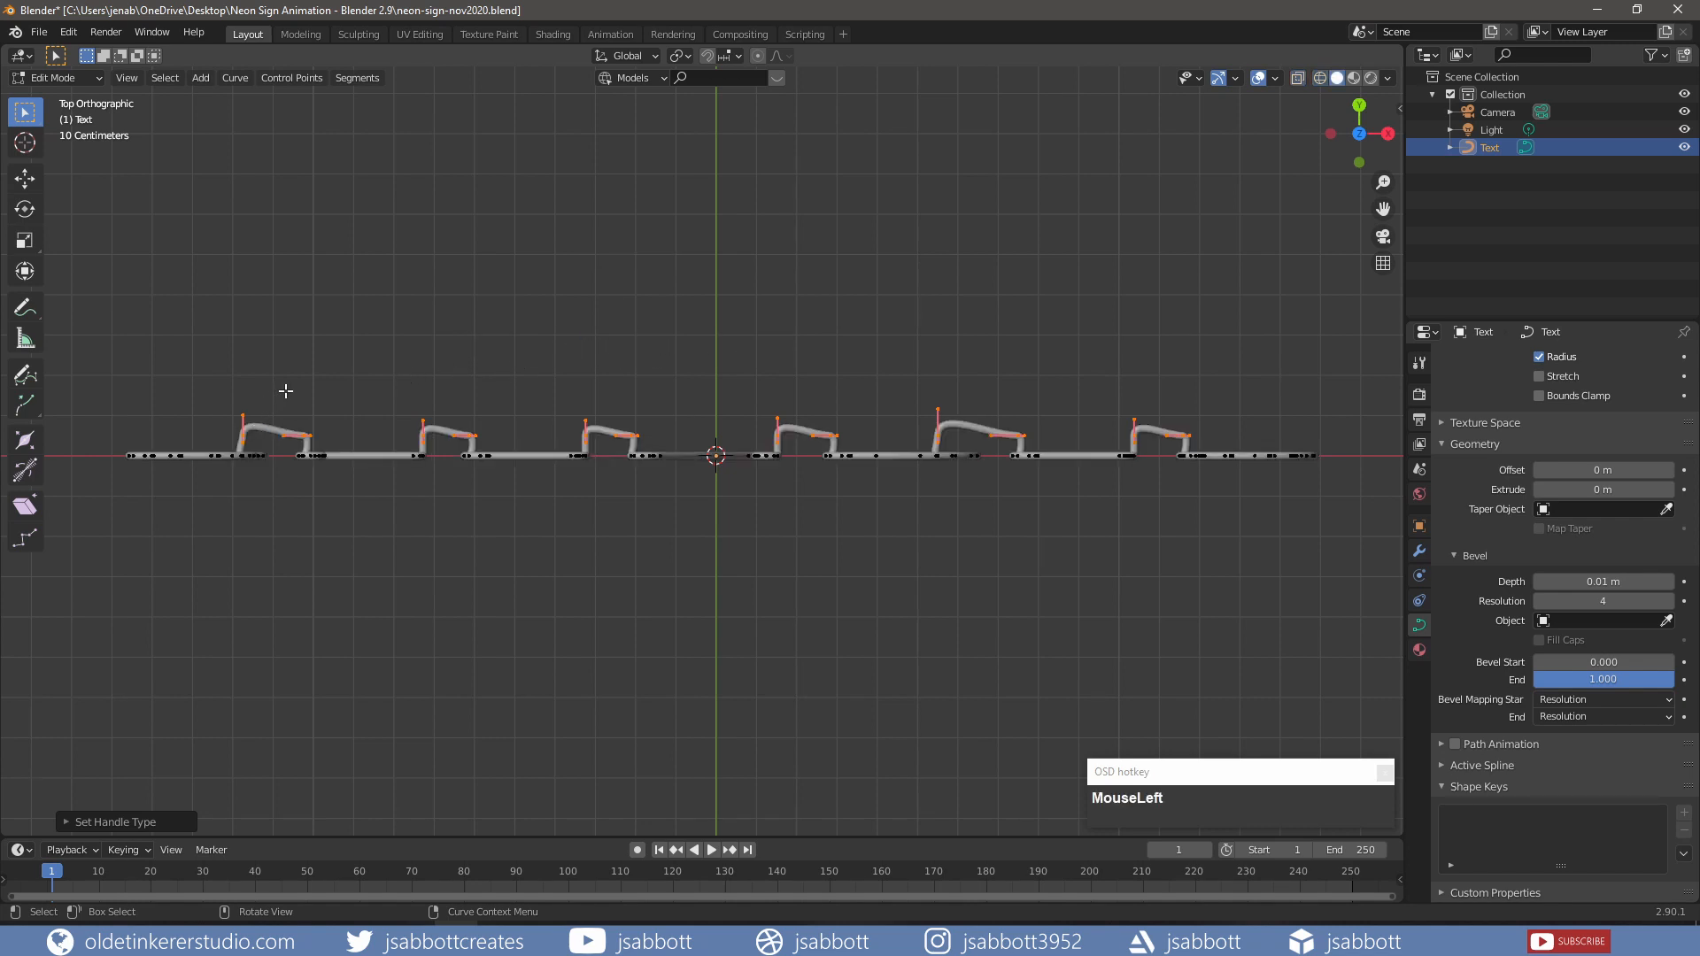
Step: Nudge the handle points on six letters about 0.011 m along Y
{"action": "left_click", "coordinate": [244, 426]}
{"action": "left_click", "coordinate": [424, 436], "text": "shift"}
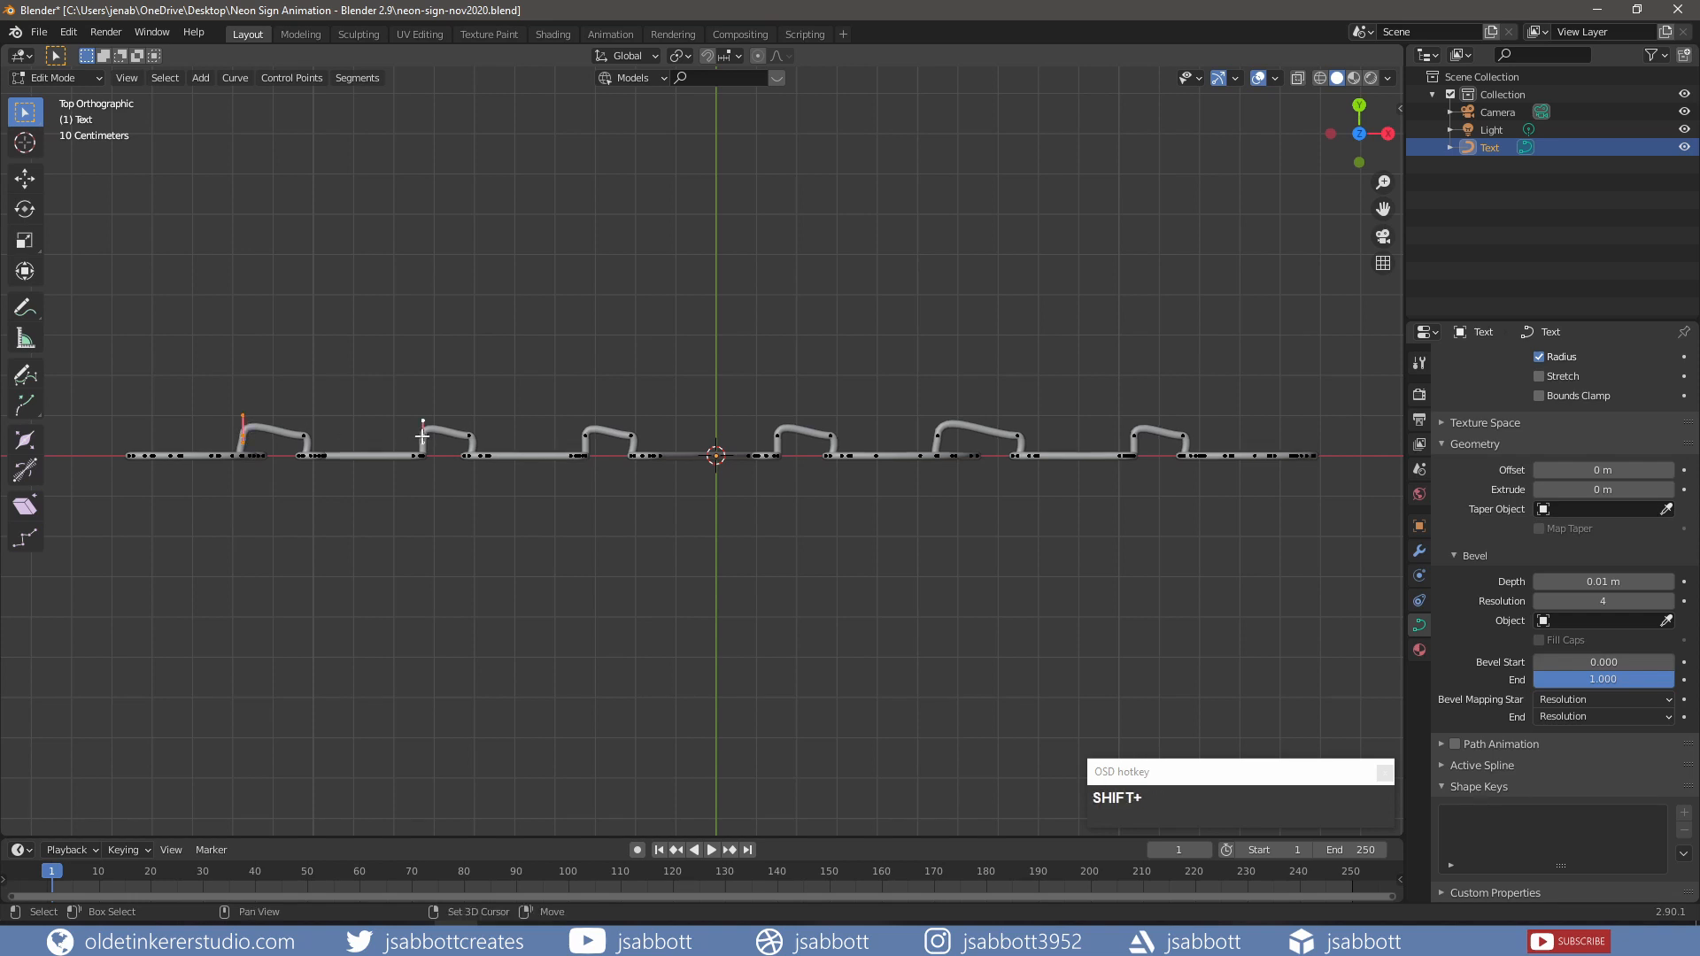
{"action": "left_click", "coordinate": [585, 435], "text": "shift"}
{"action": "left_click", "coordinate": [777, 436], "text": "shift"}
{"action": "left_click", "coordinate": [939, 433], "text": "shift"}
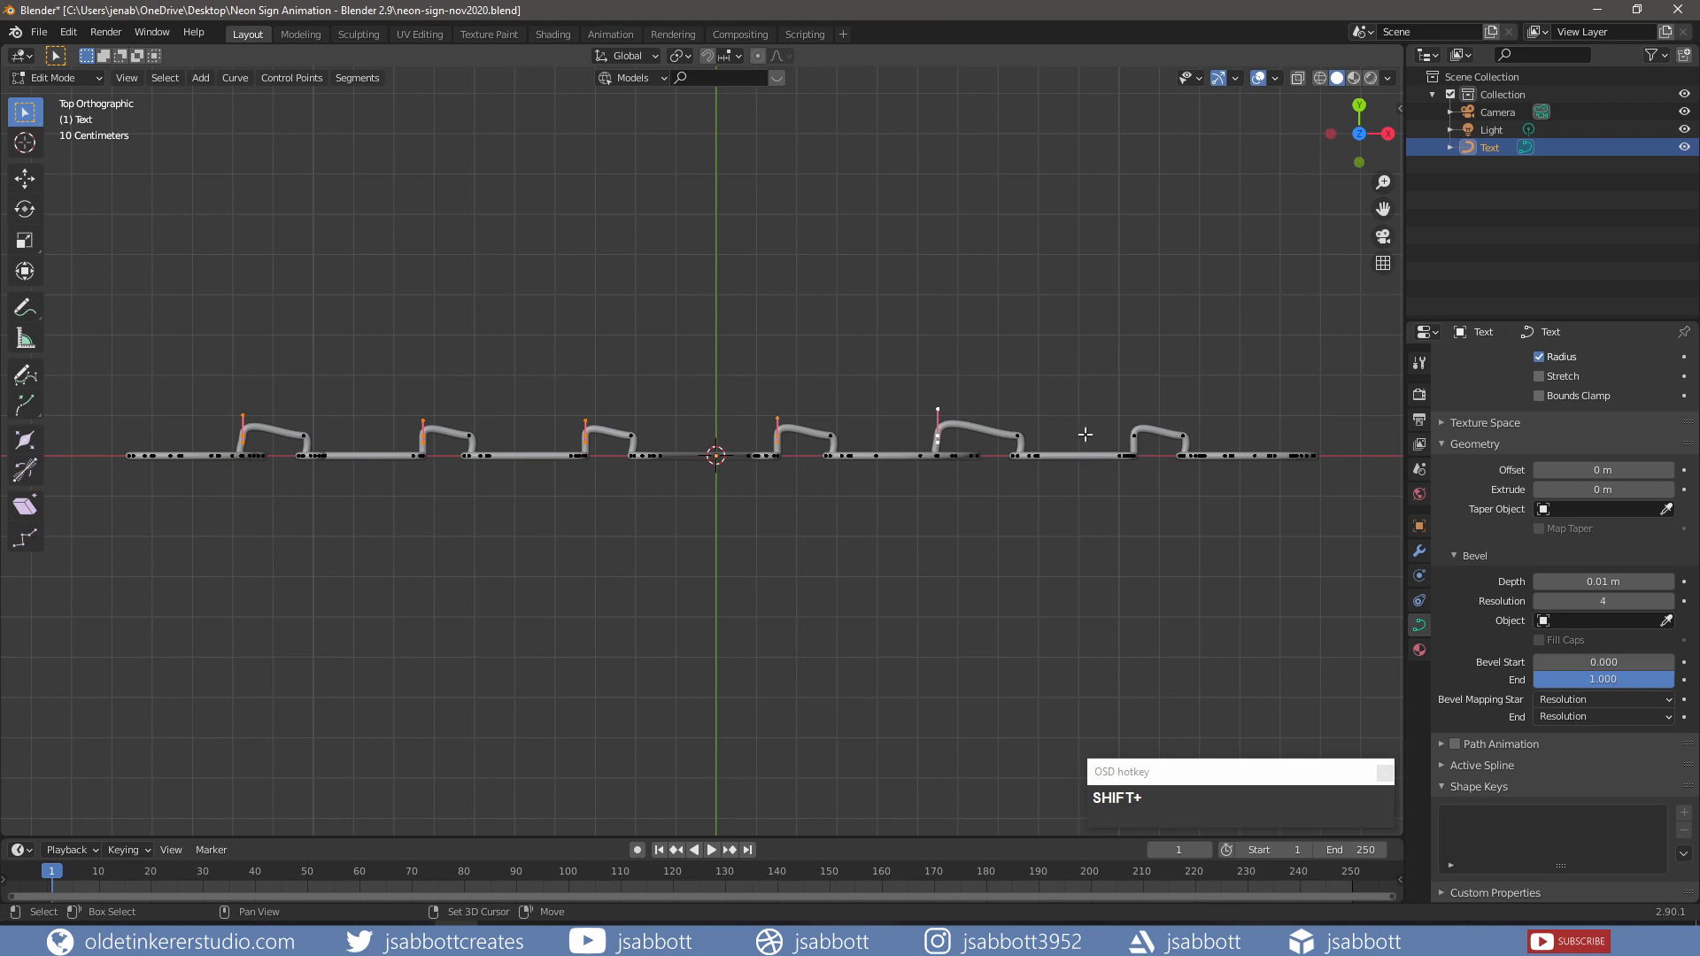
{"action": "left_click", "coordinate": [1133, 435], "text": "shift"}
{"action": "key", "text": "g"}
{"action": "key", "text": "y"}
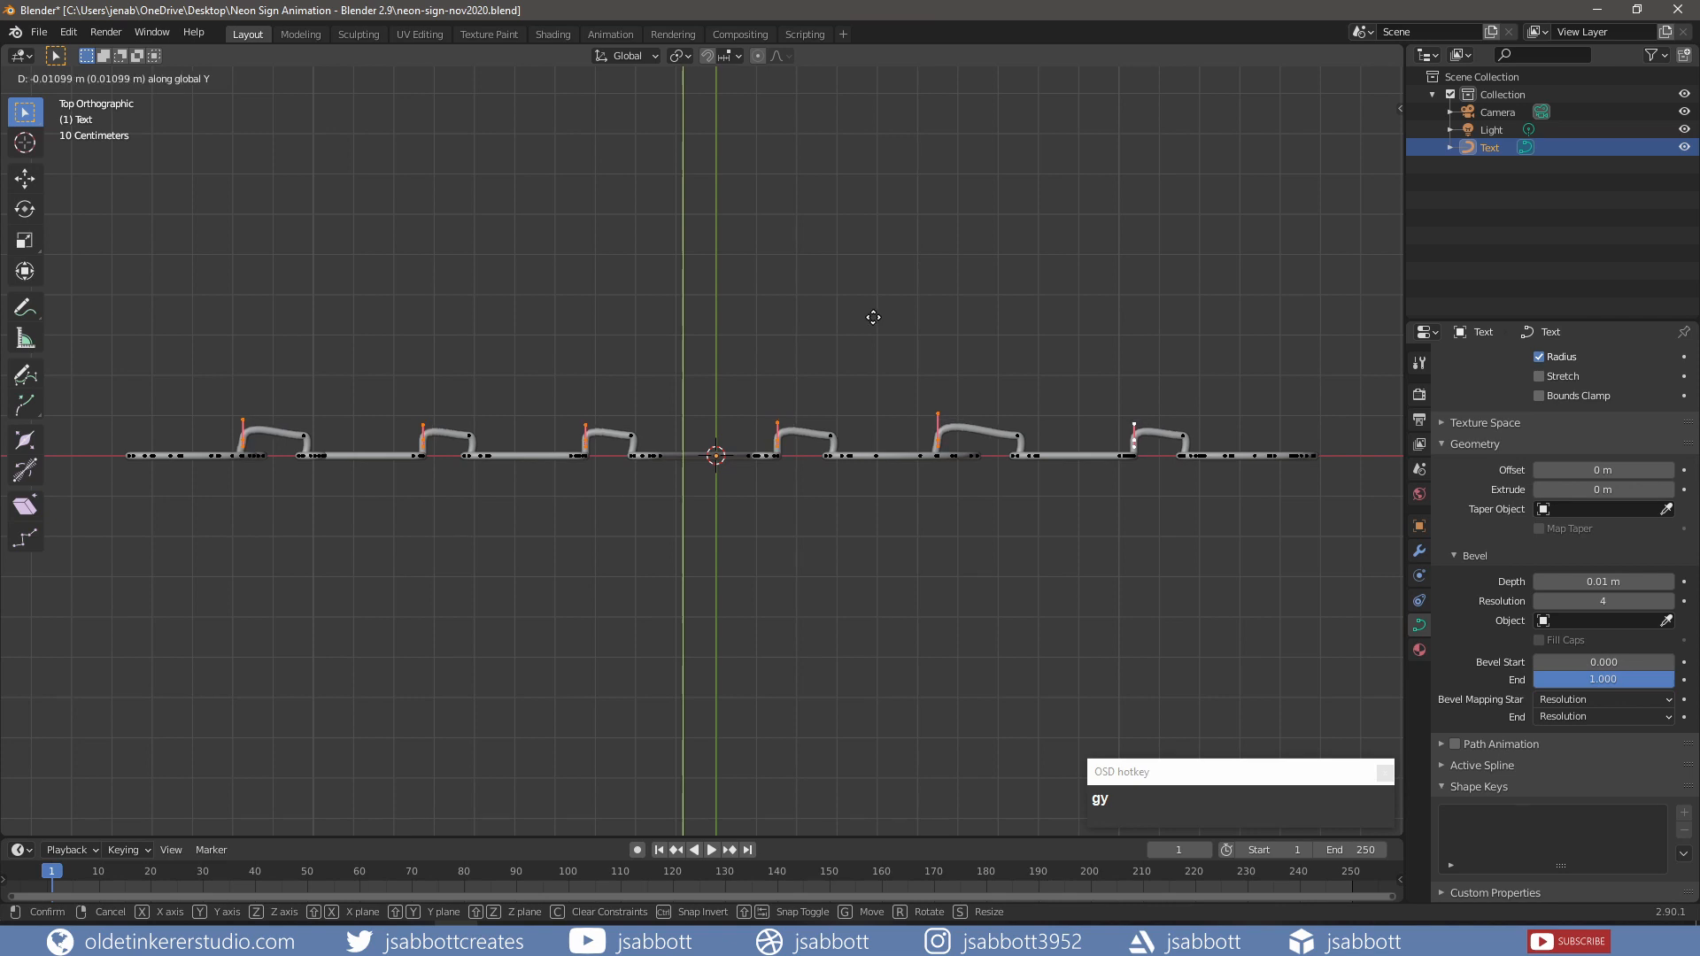
{"action": "left_click", "coordinate": [870, 324]}
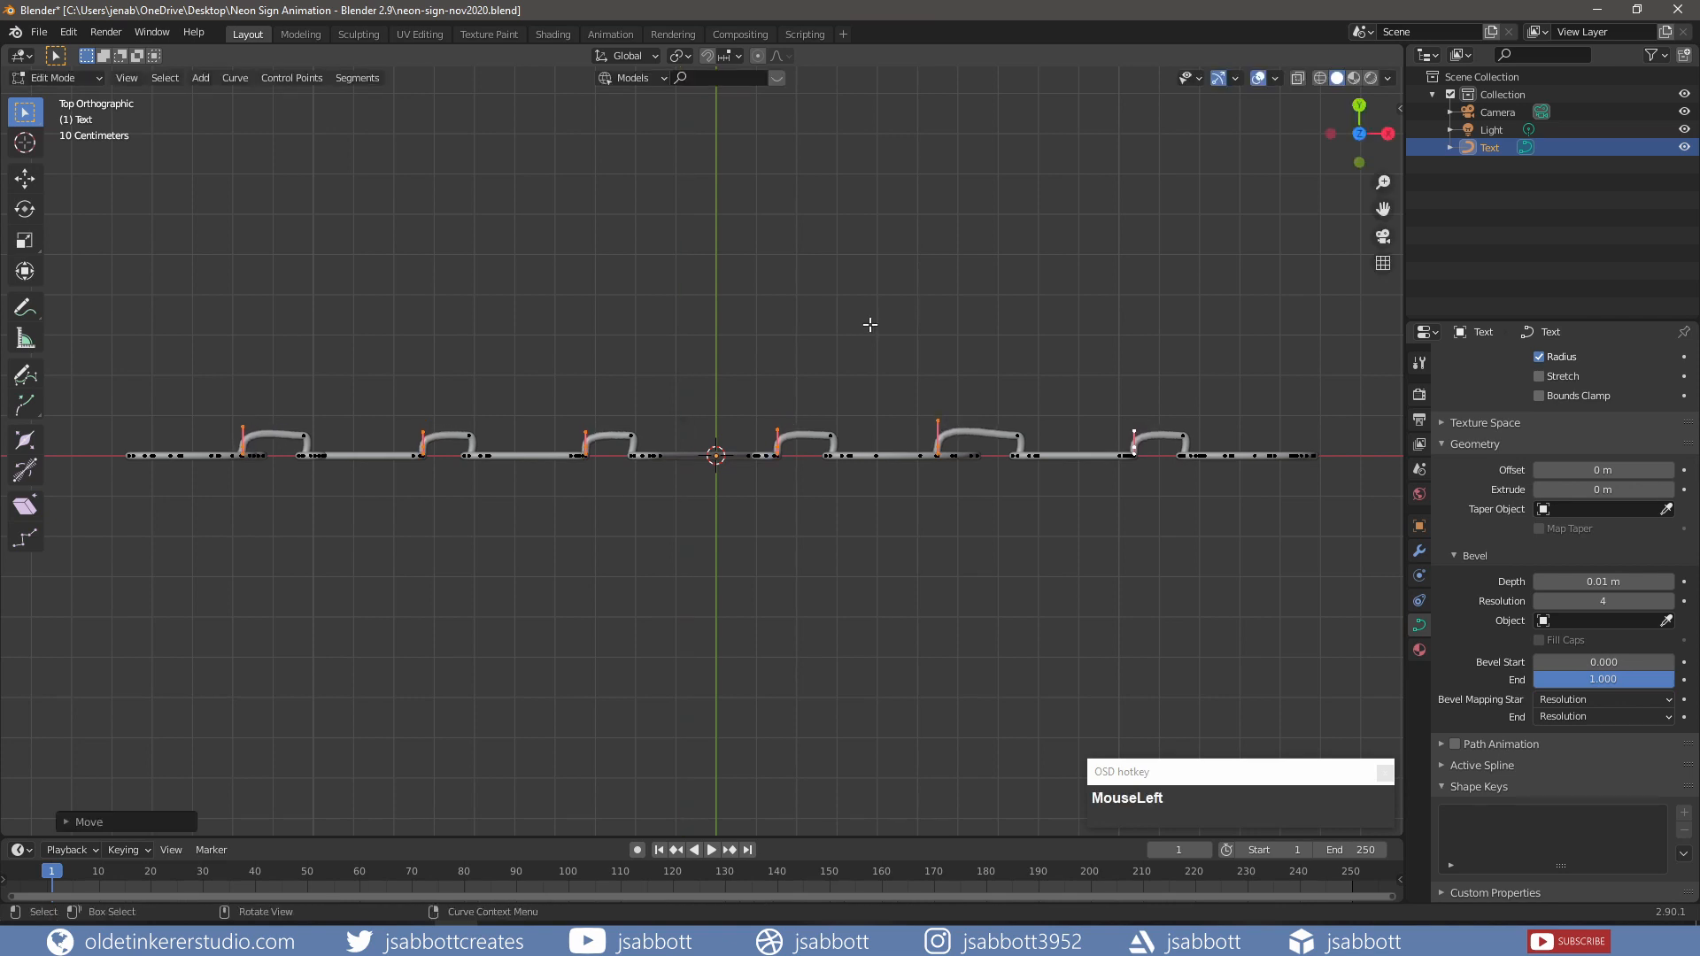
{"action": "key", "text": "KP_1"}
{"action": "scroll", "coordinate": [840, 230], "scroll_direction": "down", "scroll_amount": 2}
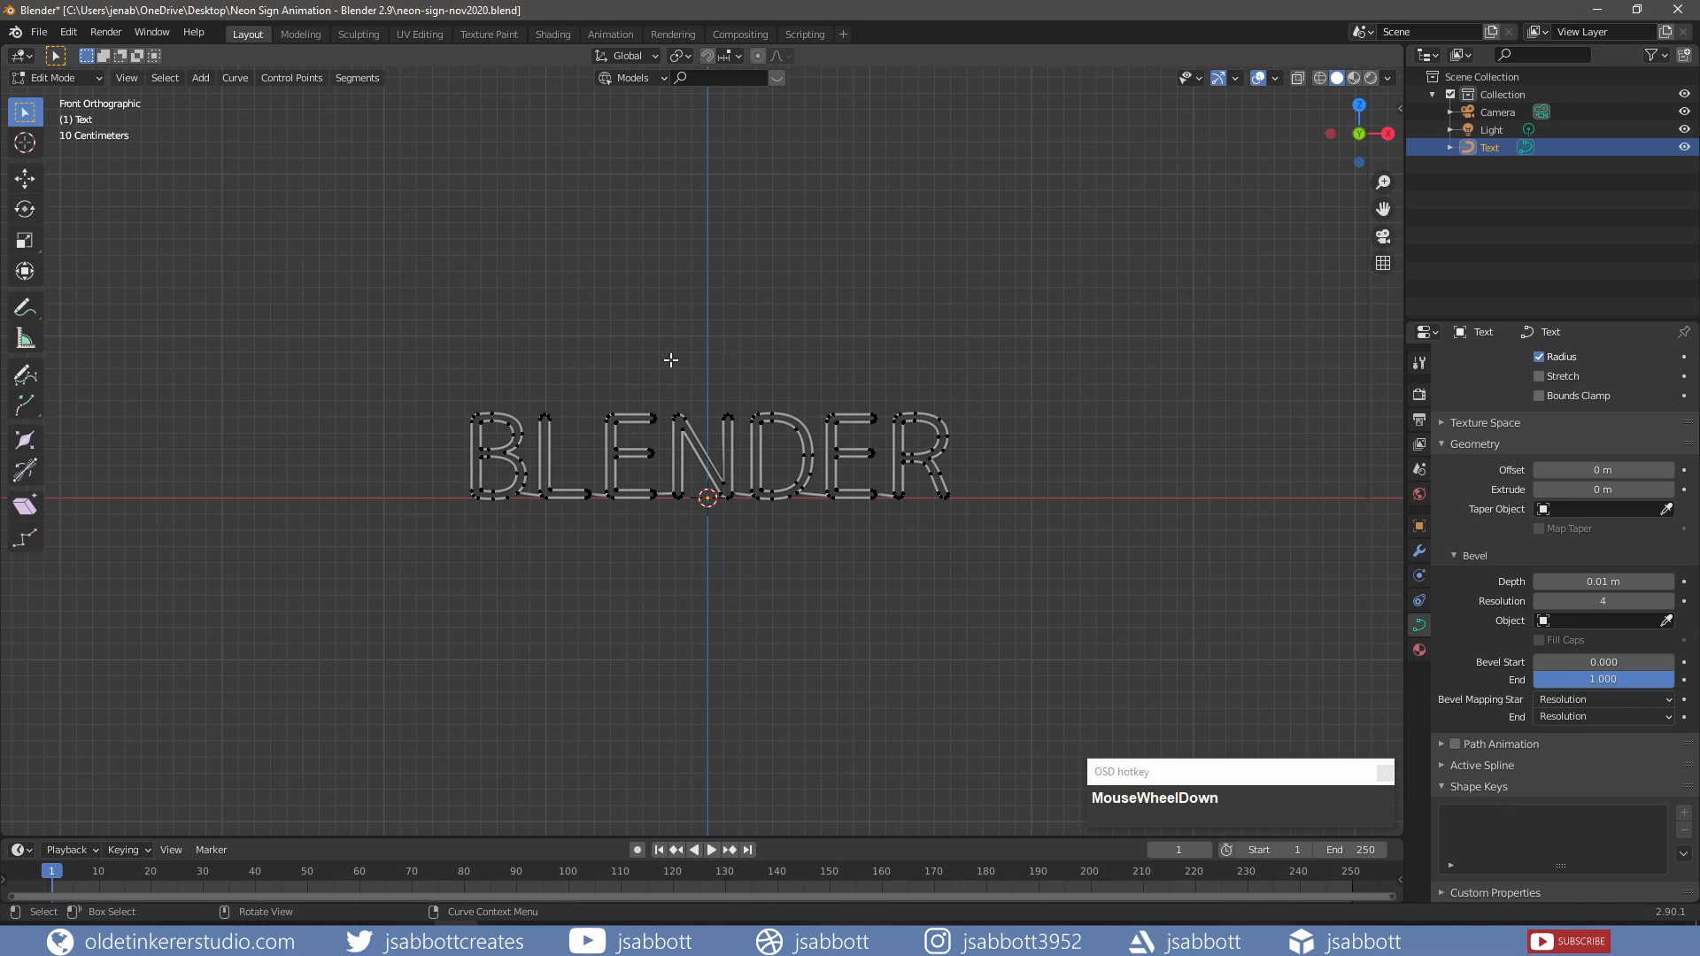
Step: Return to Object Mode and add a cube mesh at the origin
{"action": "key", "text": "Tab"}
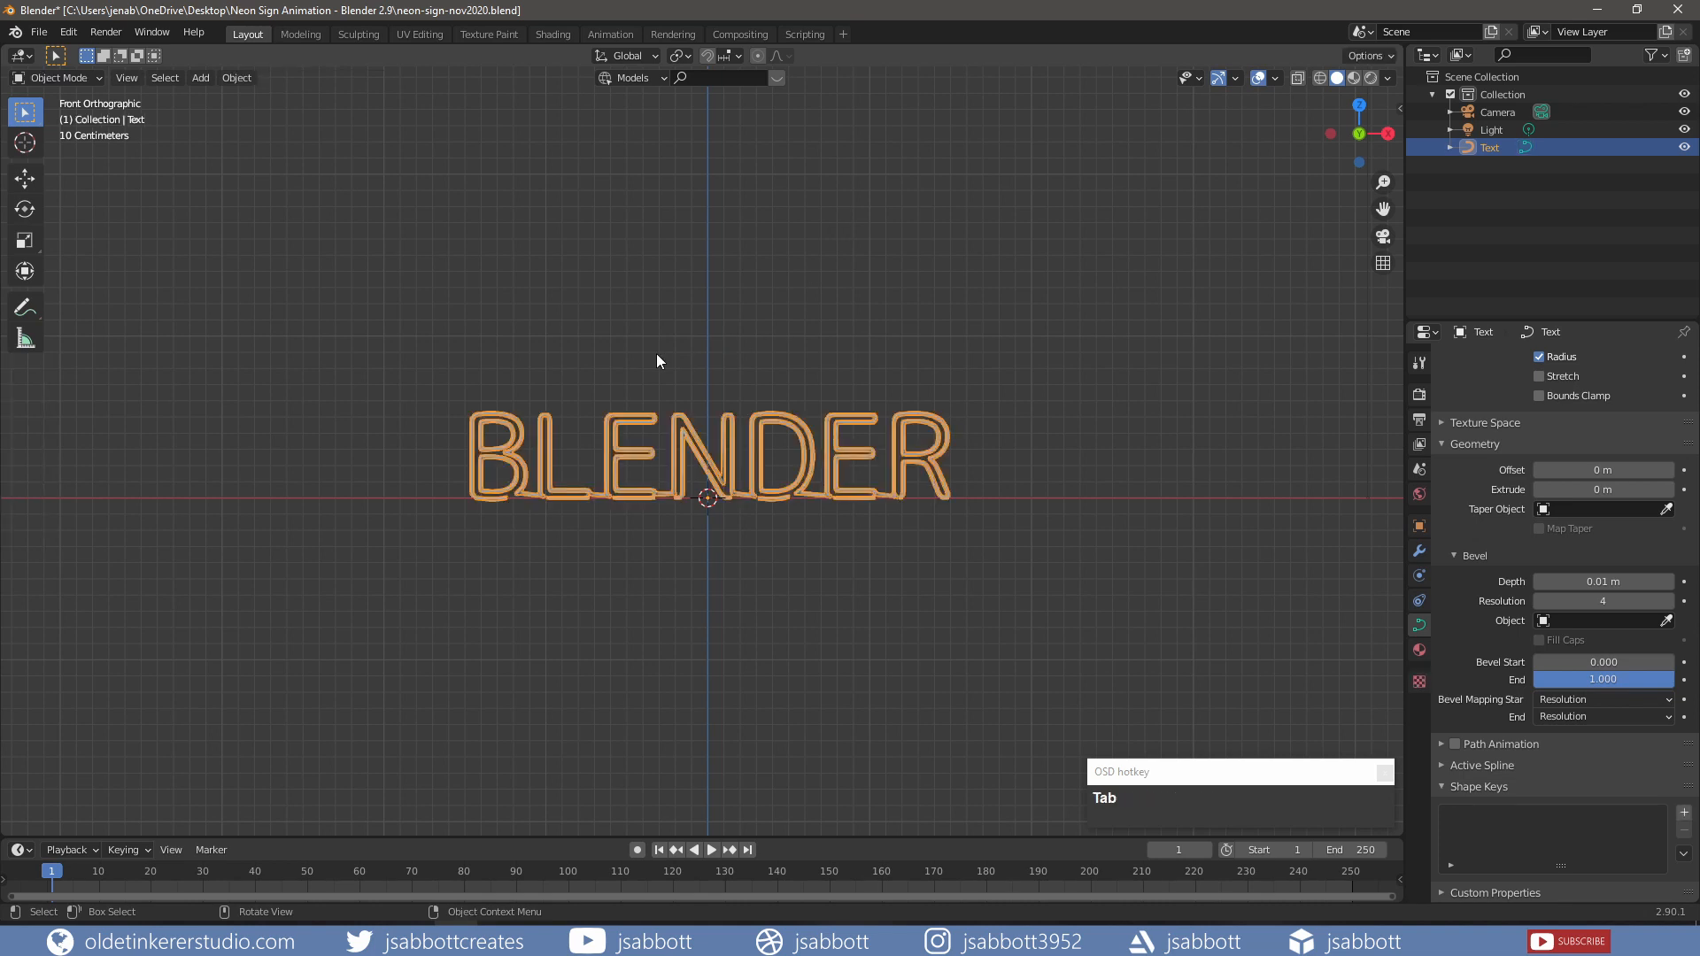
{"action": "key", "text": "shift"}
{"action": "key", "text": "shift+a"}
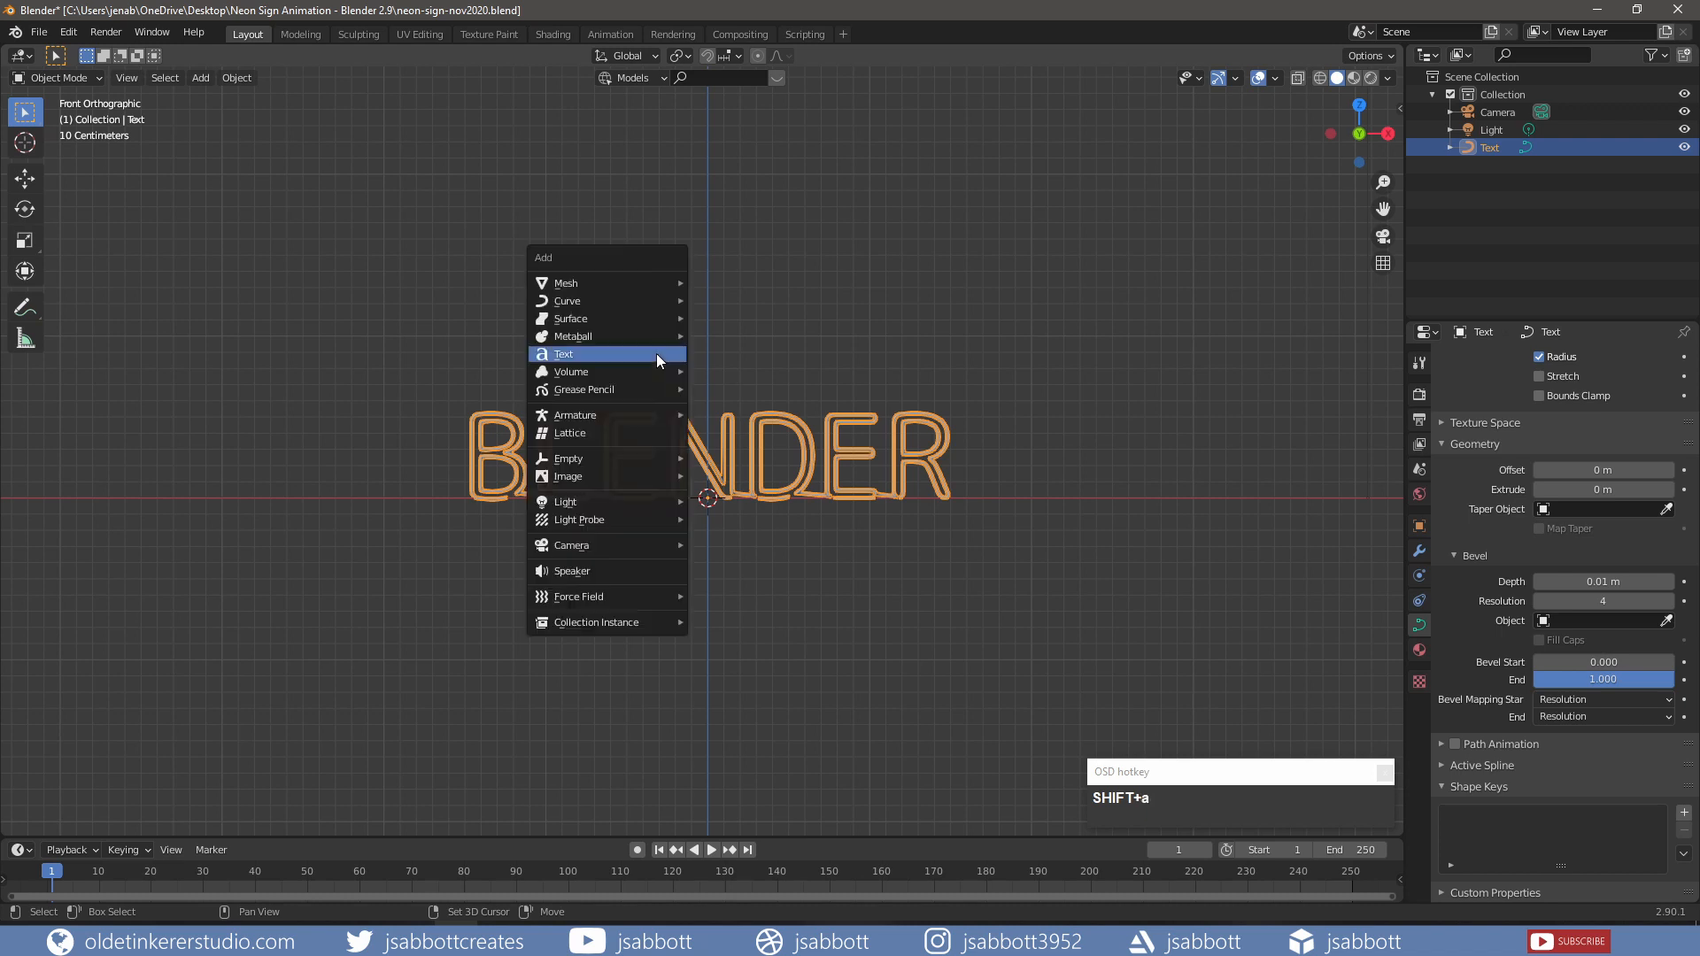
{"action": "mouse_move", "coordinate": [660, 282]}
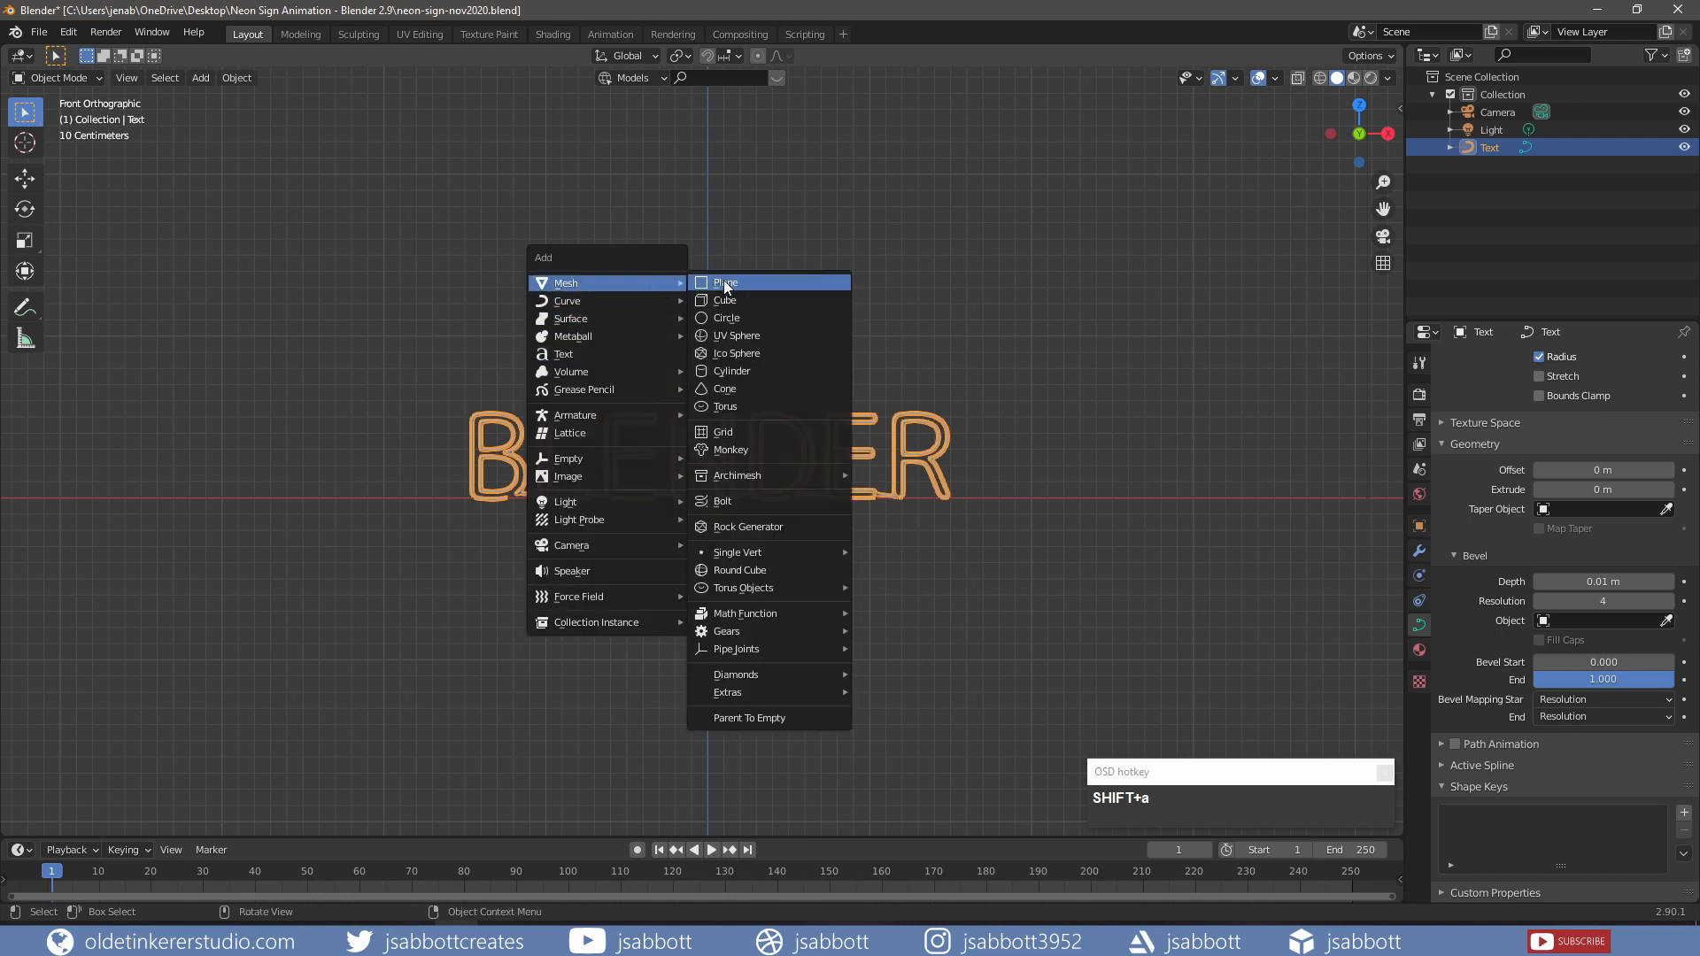
{"action": "left_click", "coordinate": [733, 300]}
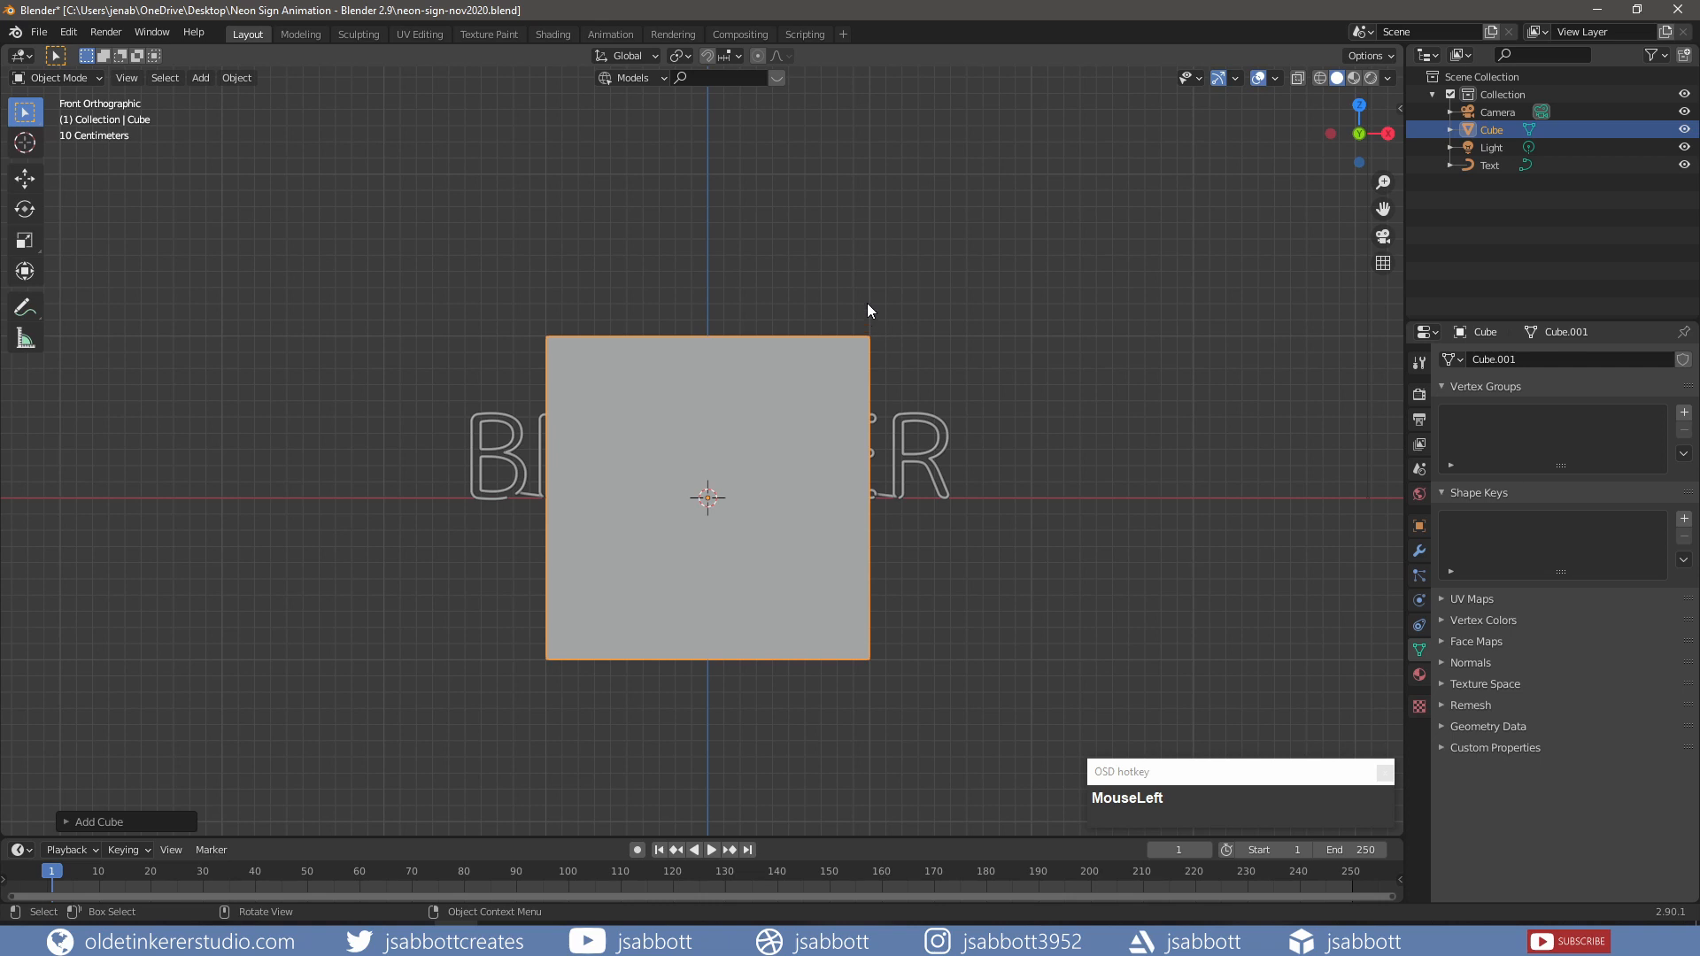
Step: Lower the cube slightly along Z and switch the viewport to wireframe shading
{"action": "key", "text": "g"}
{"action": "key", "text": "z"}
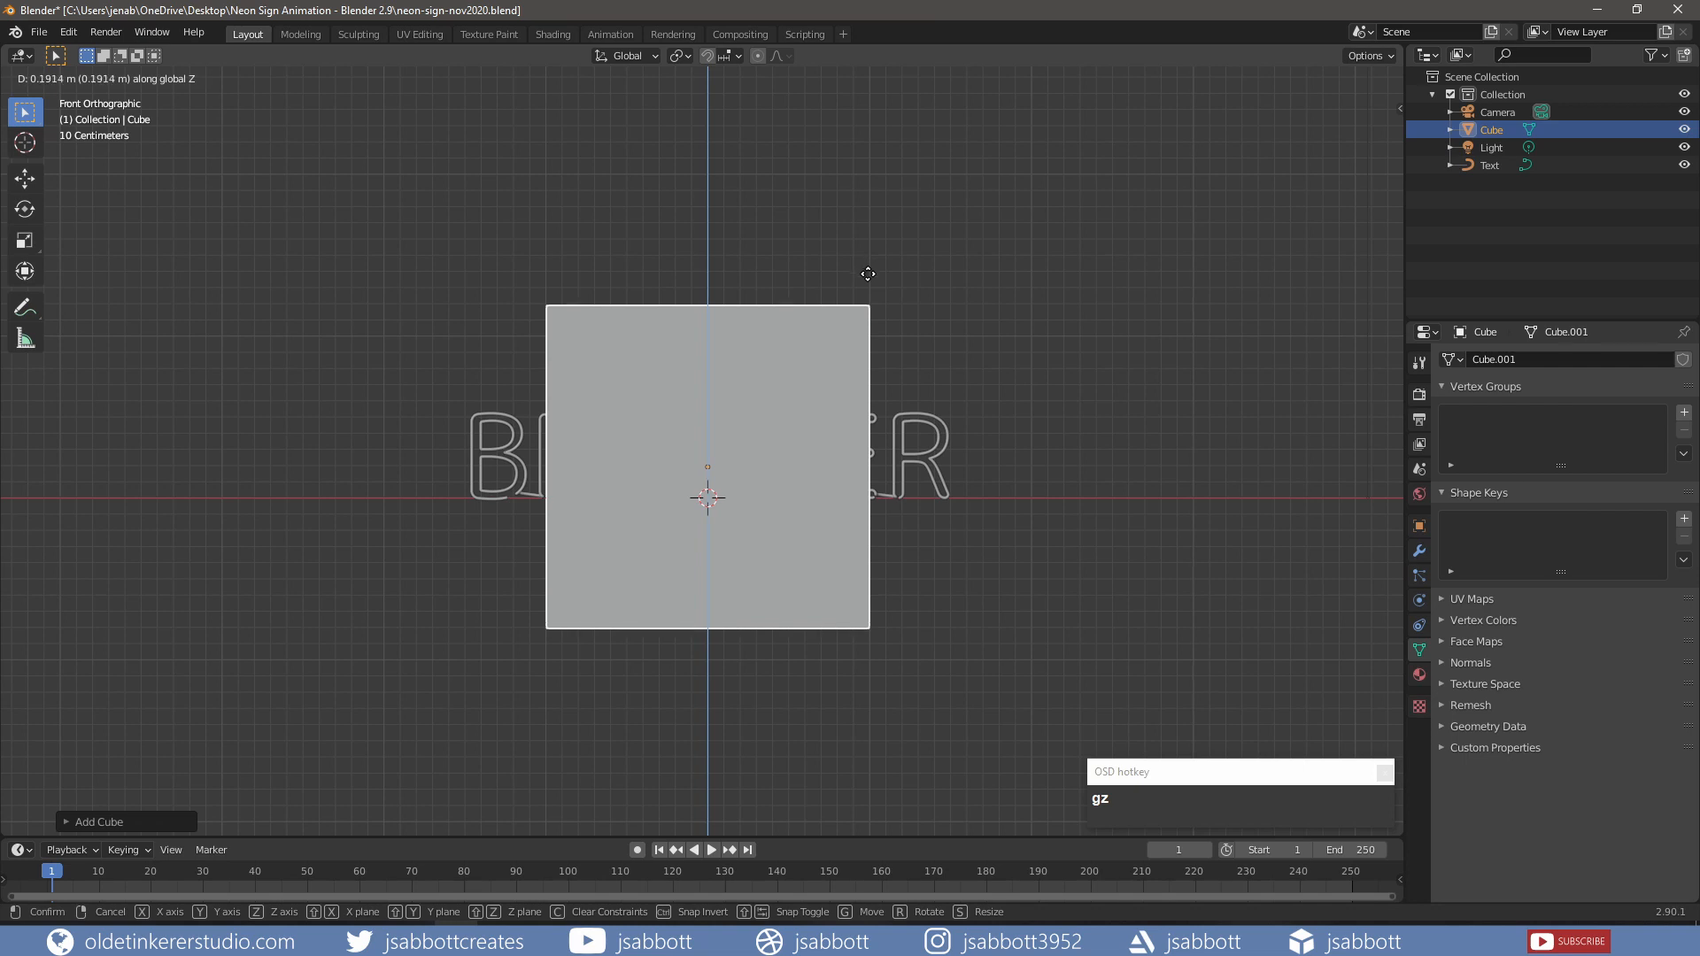
{"action": "left_click", "coordinate": [868, 276]}
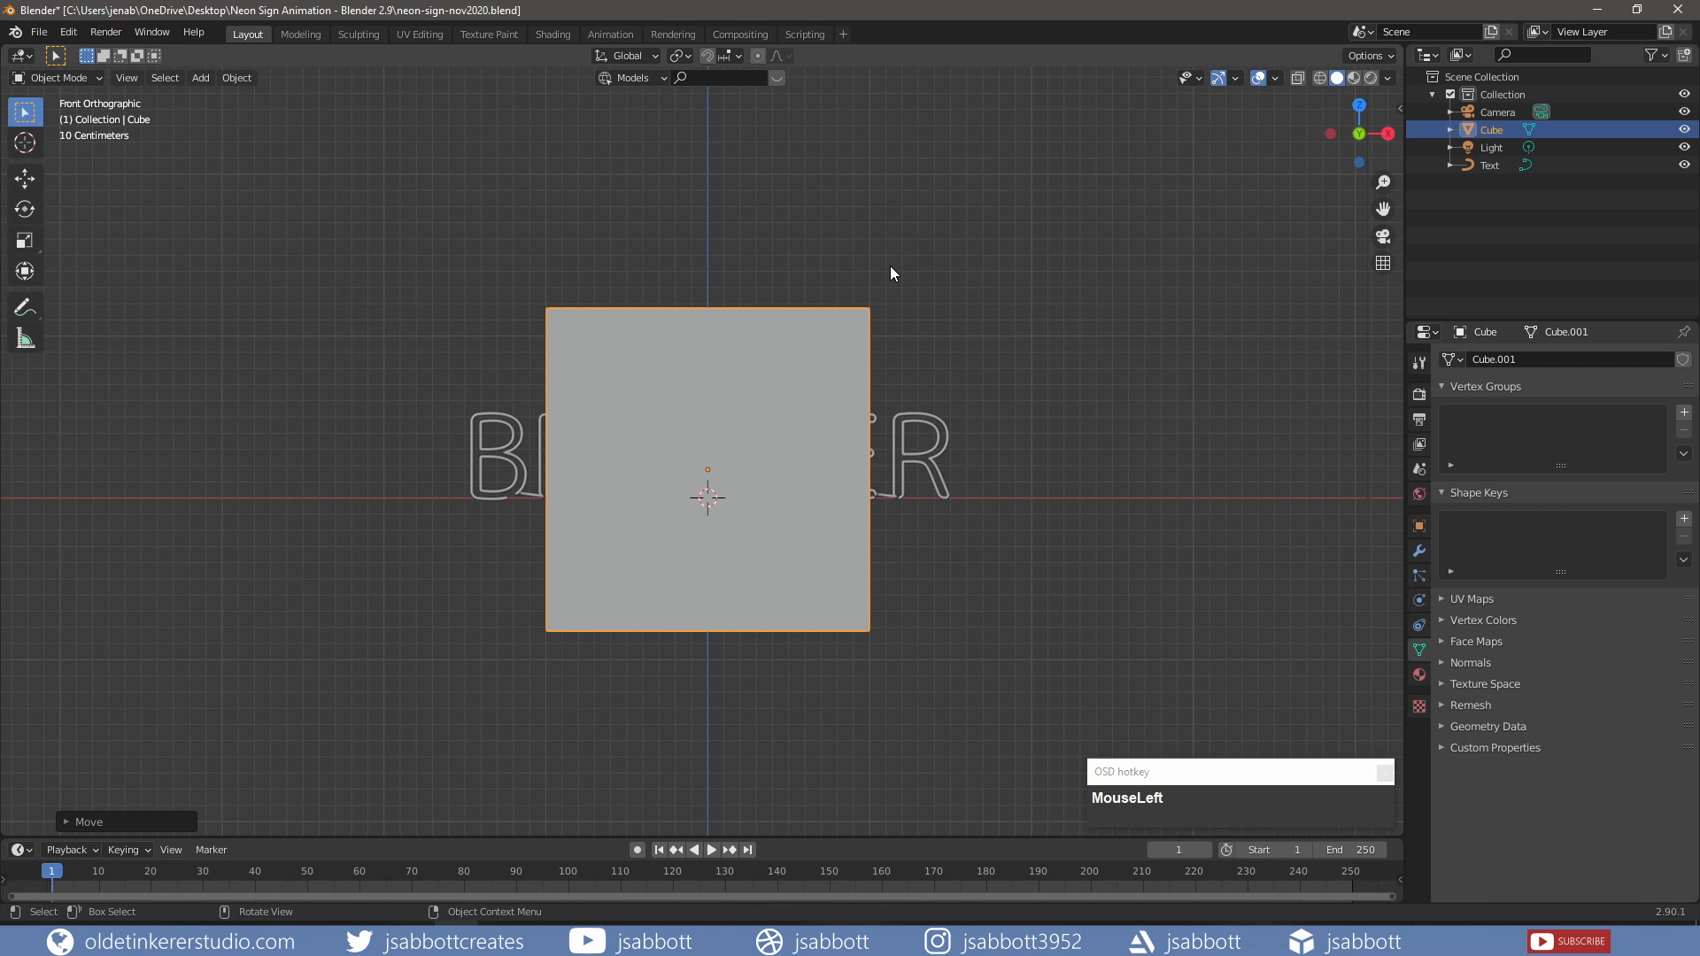
{"action": "key", "text": "z"}
{"action": "key", "text": "z"}
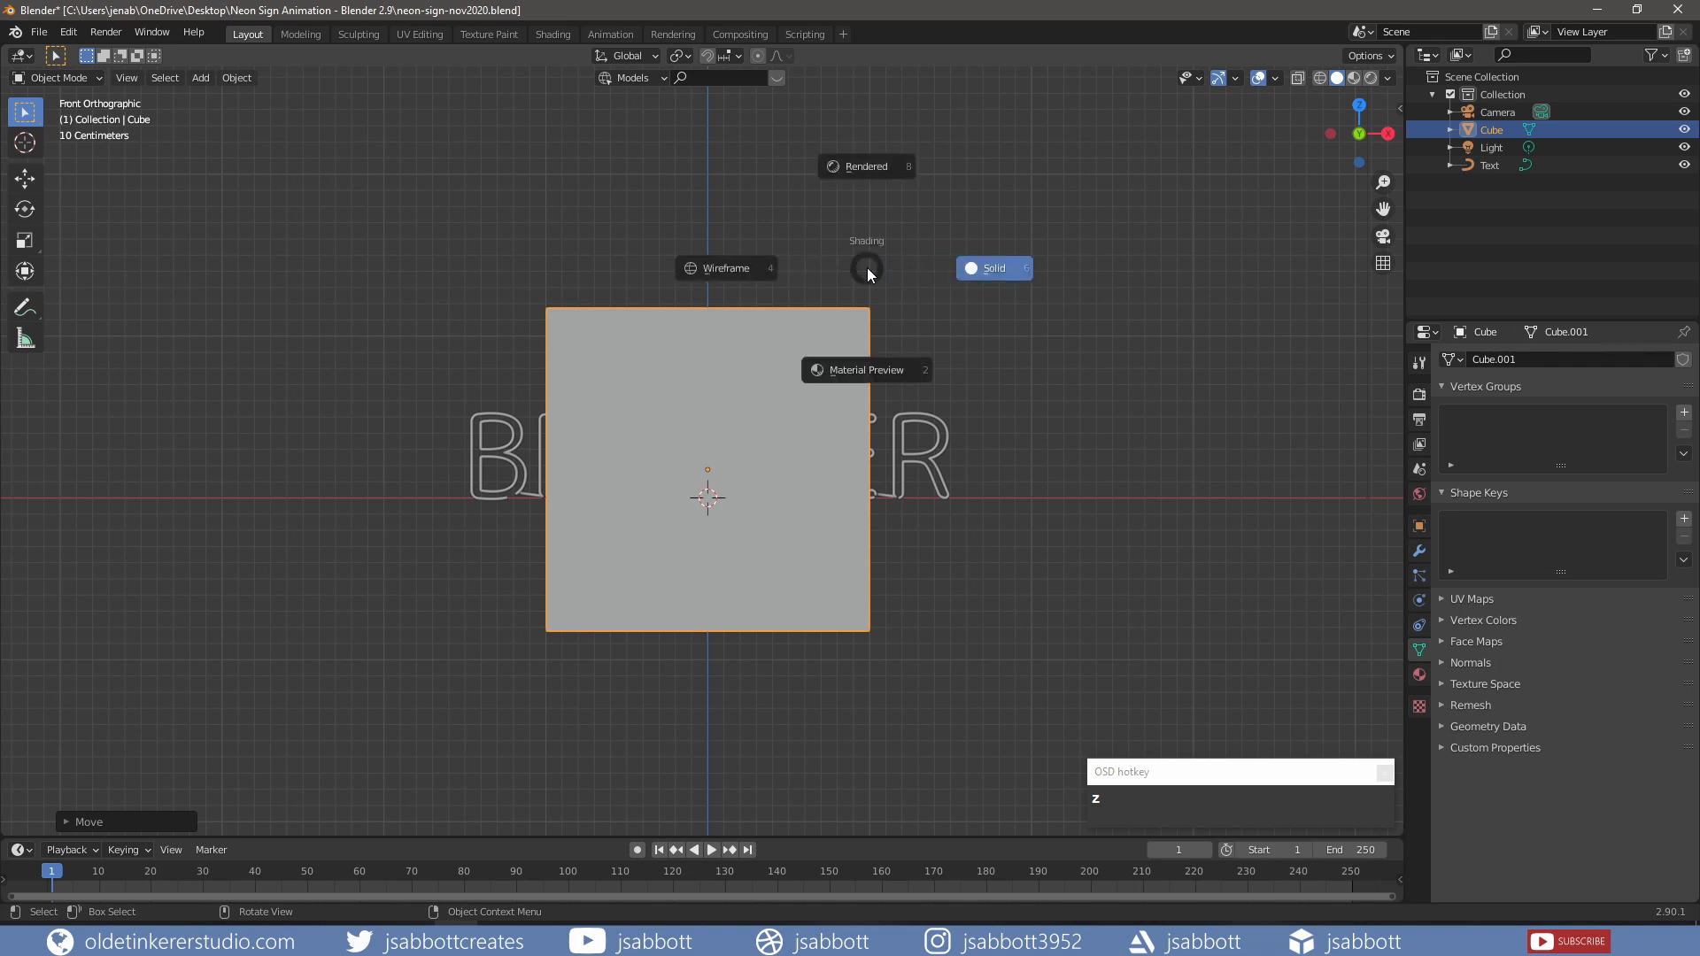
{"action": "left_click", "coordinate": [720, 267]}
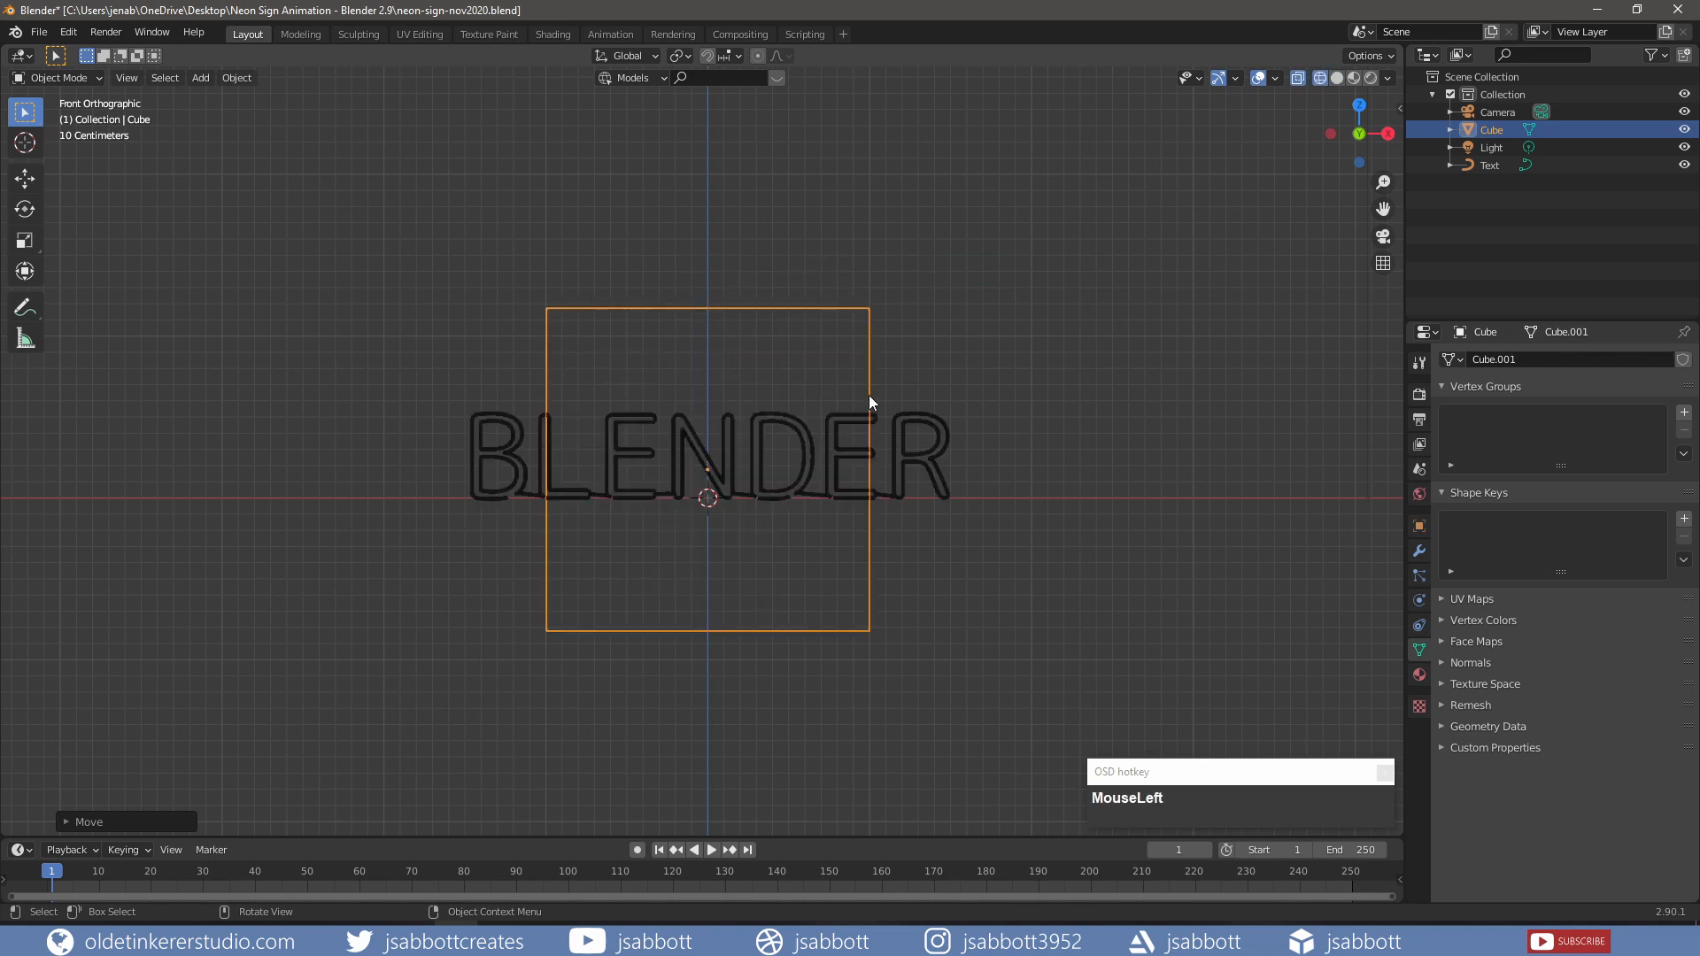
Step: Scale the cube about 1.62 along X and 0.57 along Z into a wide panel
{"action": "key", "text": "s"}
{"action": "key", "text": "x"}
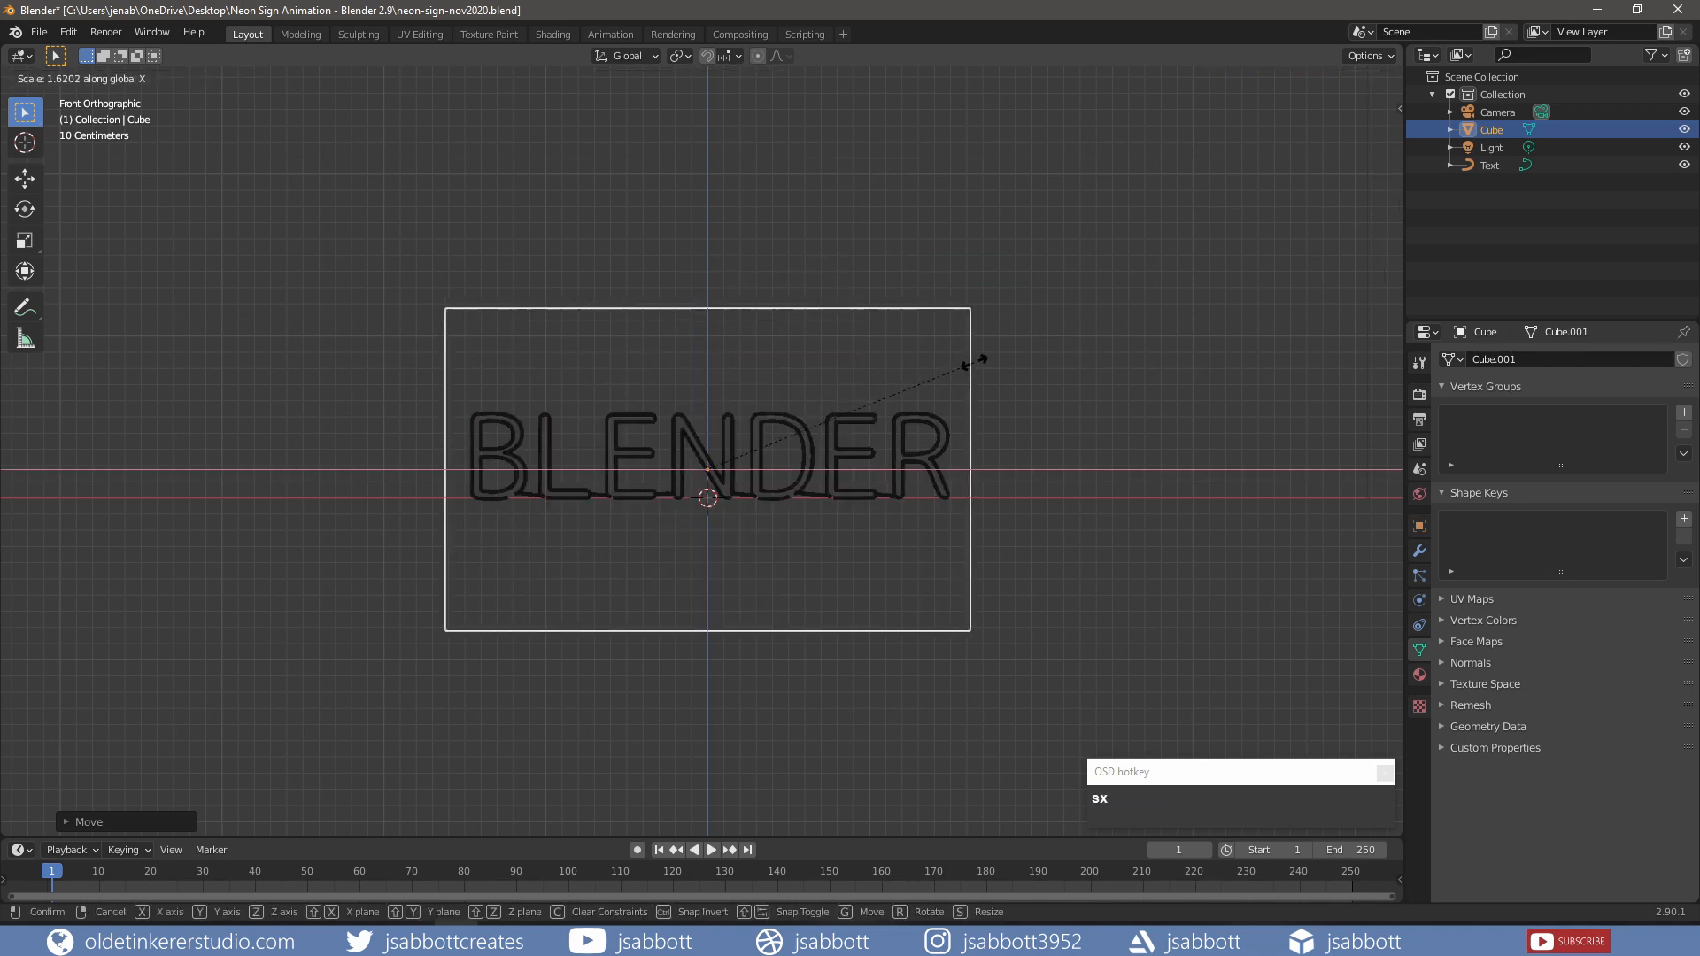
{"action": "left_click", "coordinate": [996, 356]}
{"action": "key", "text": "s"}
{"action": "key", "text": "z"}
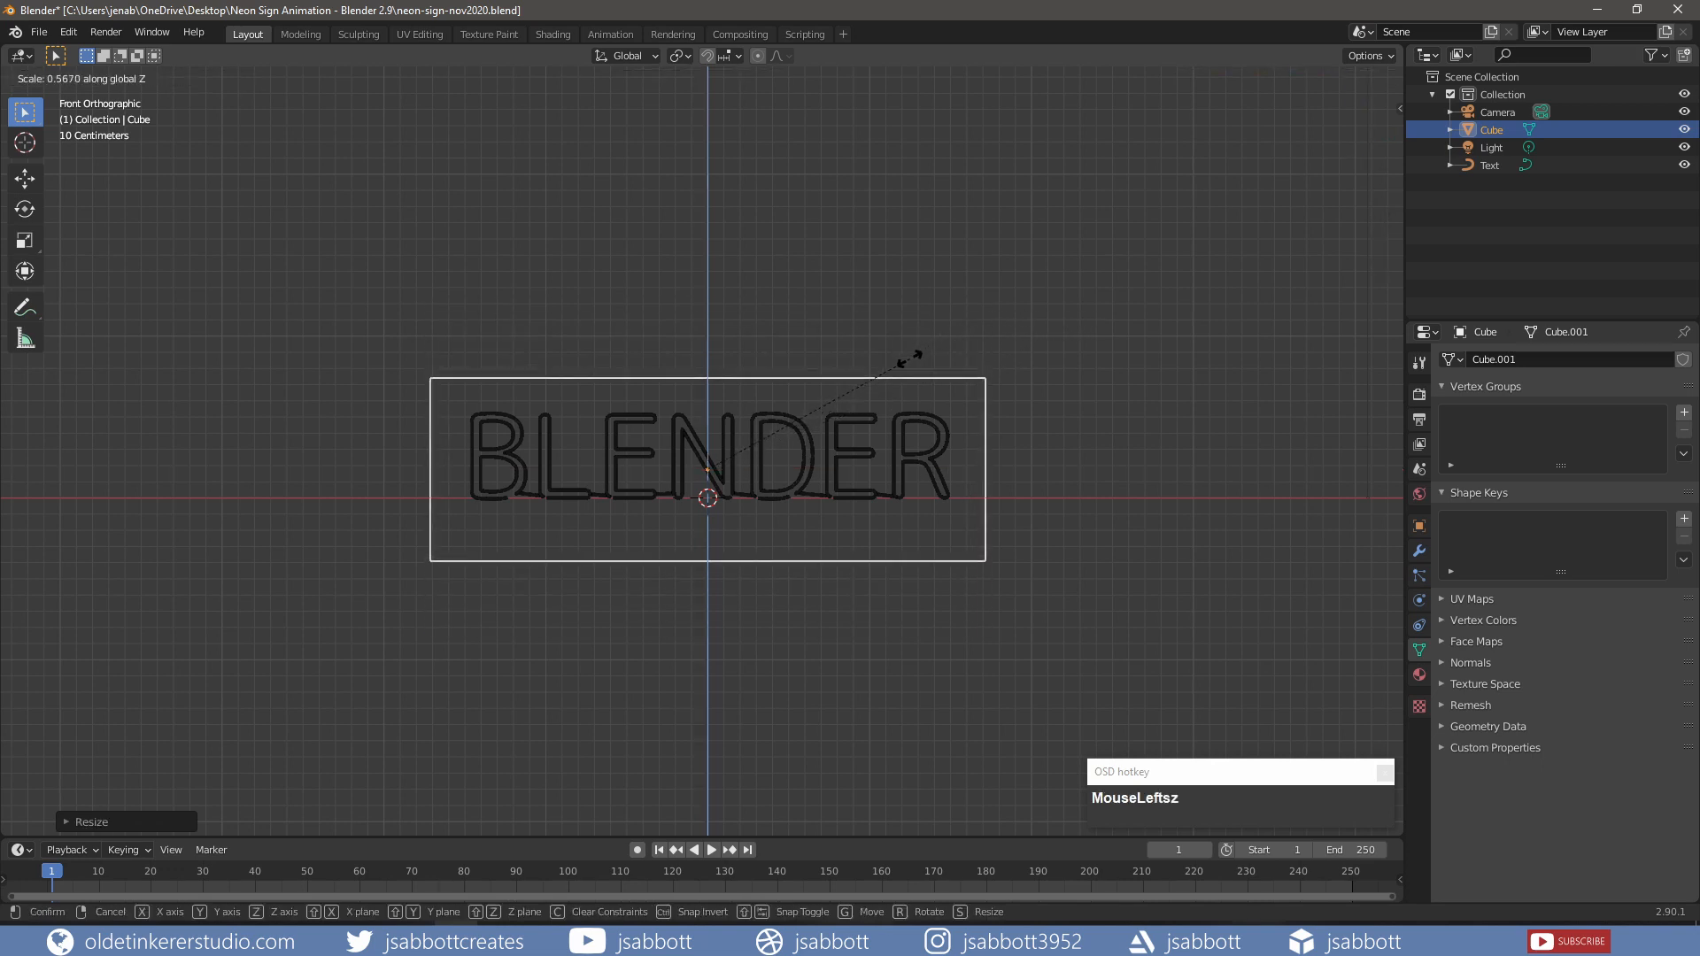
{"action": "left_click", "coordinate": [886, 370]}
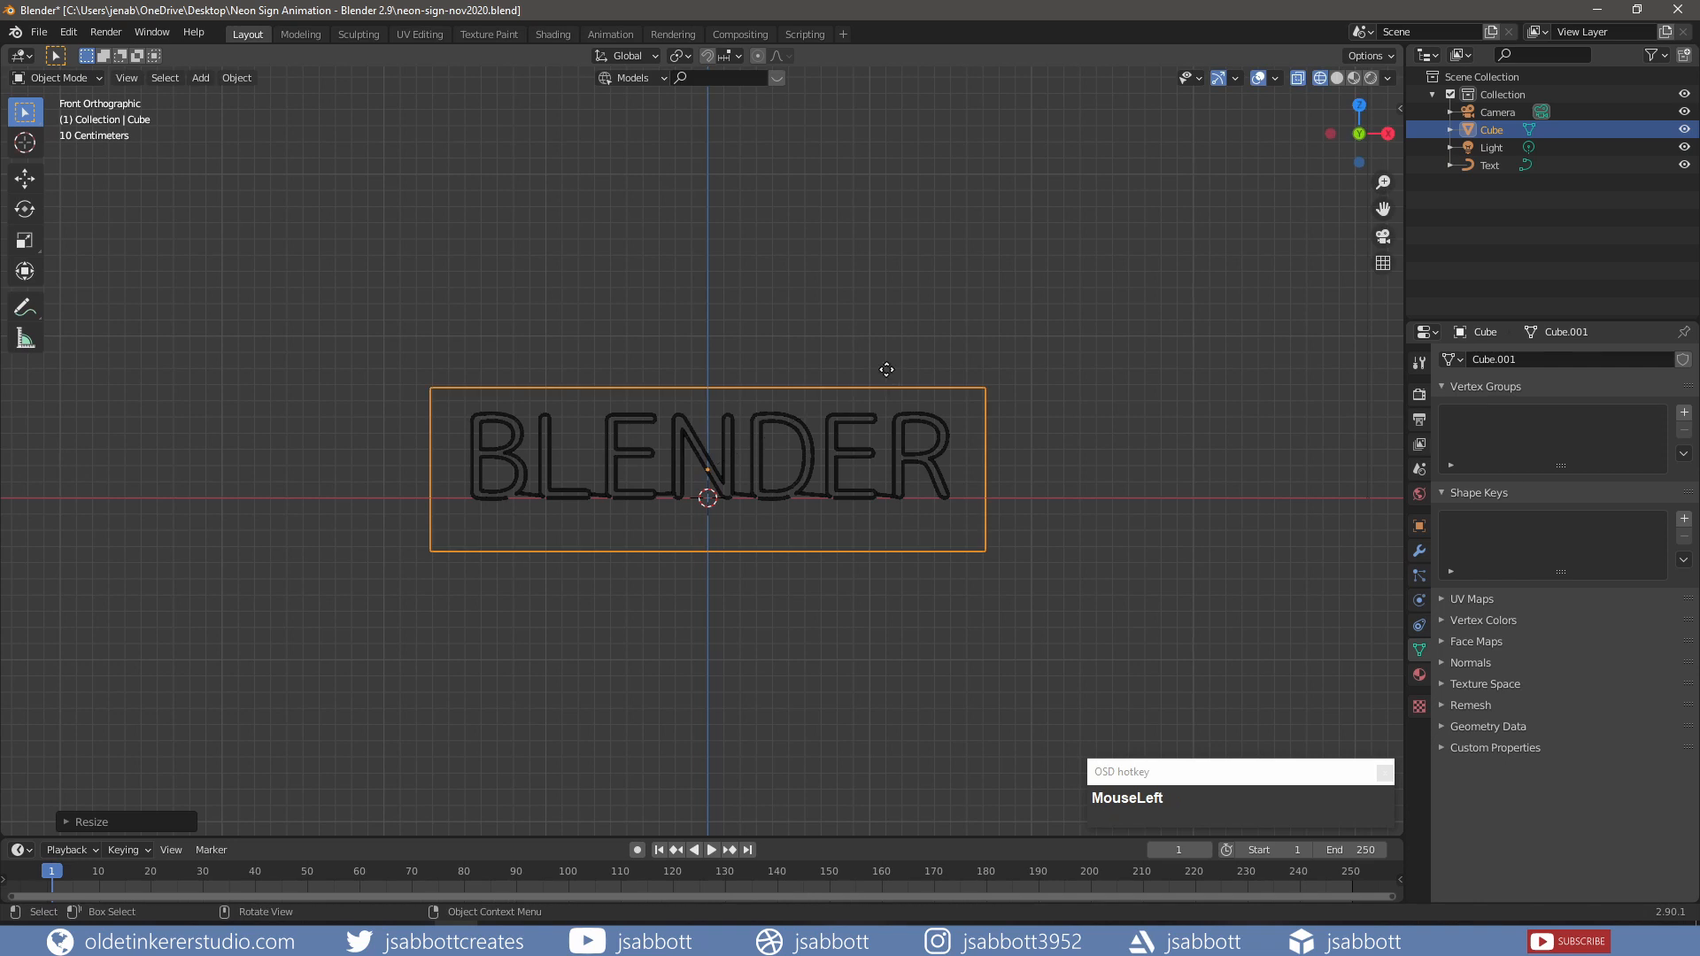
Step: Raise the panel slightly and thin its depth along Y
{"action": "key", "text": "g"}
{"action": "key", "text": "z"}
{"action": "left_click", "coordinate": [889, 355]}
{"action": "key", "text": "KP_1"}
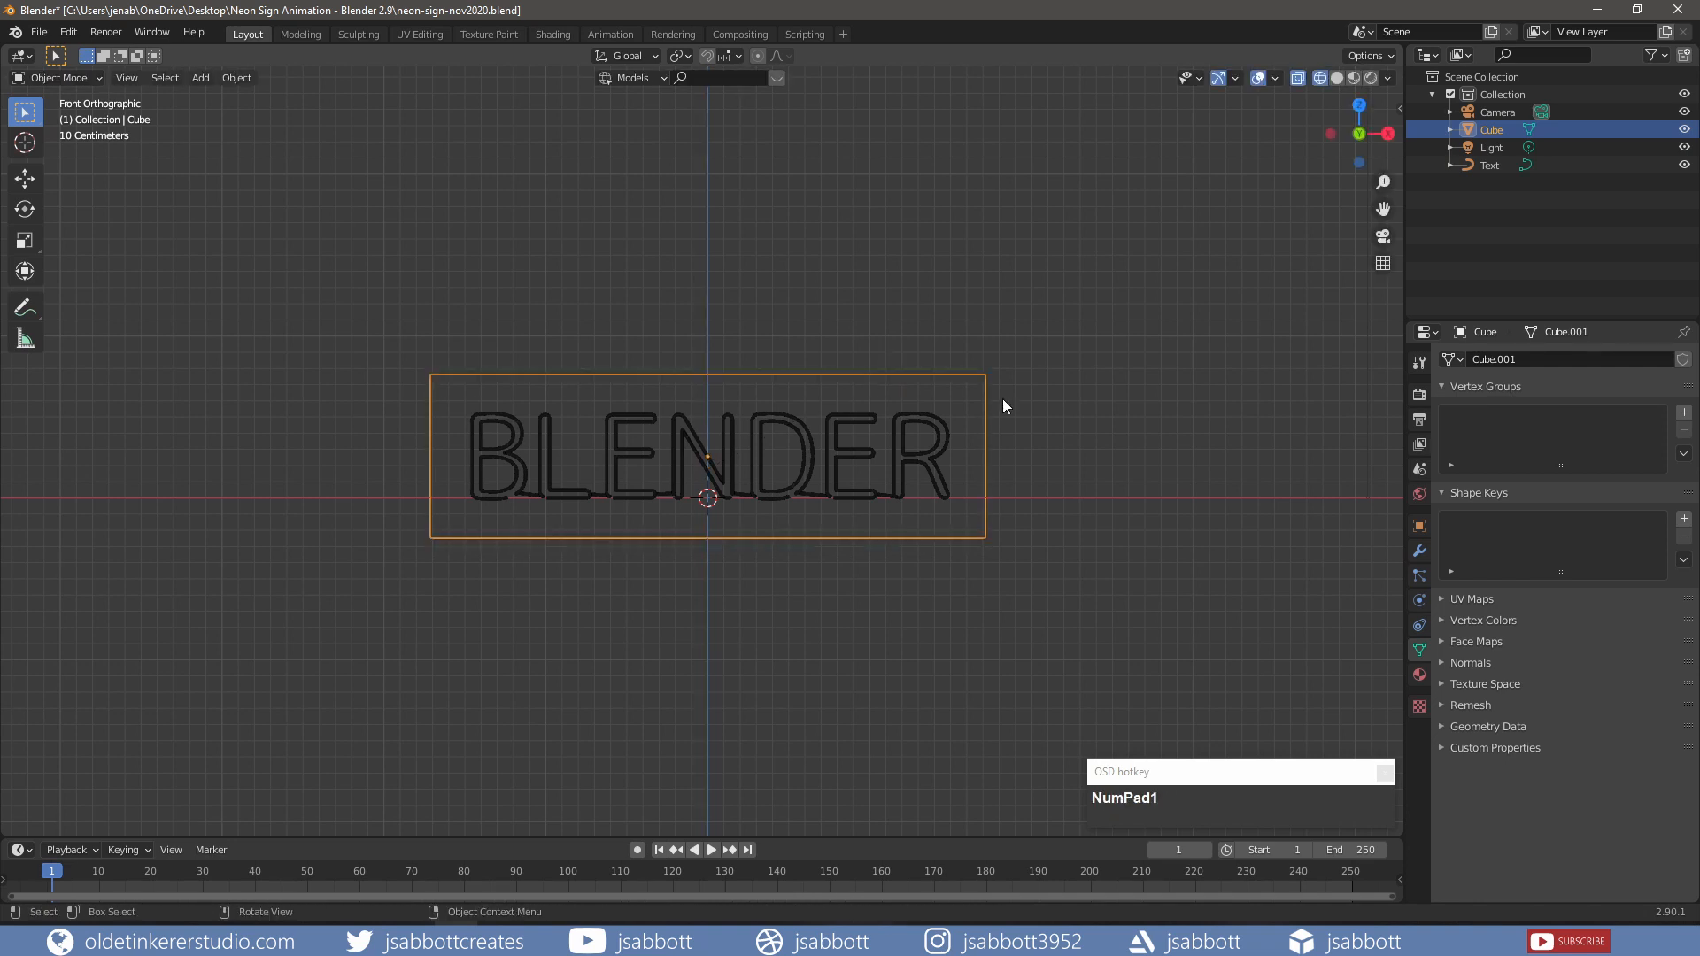
{"action": "key", "text": "KP_3"}
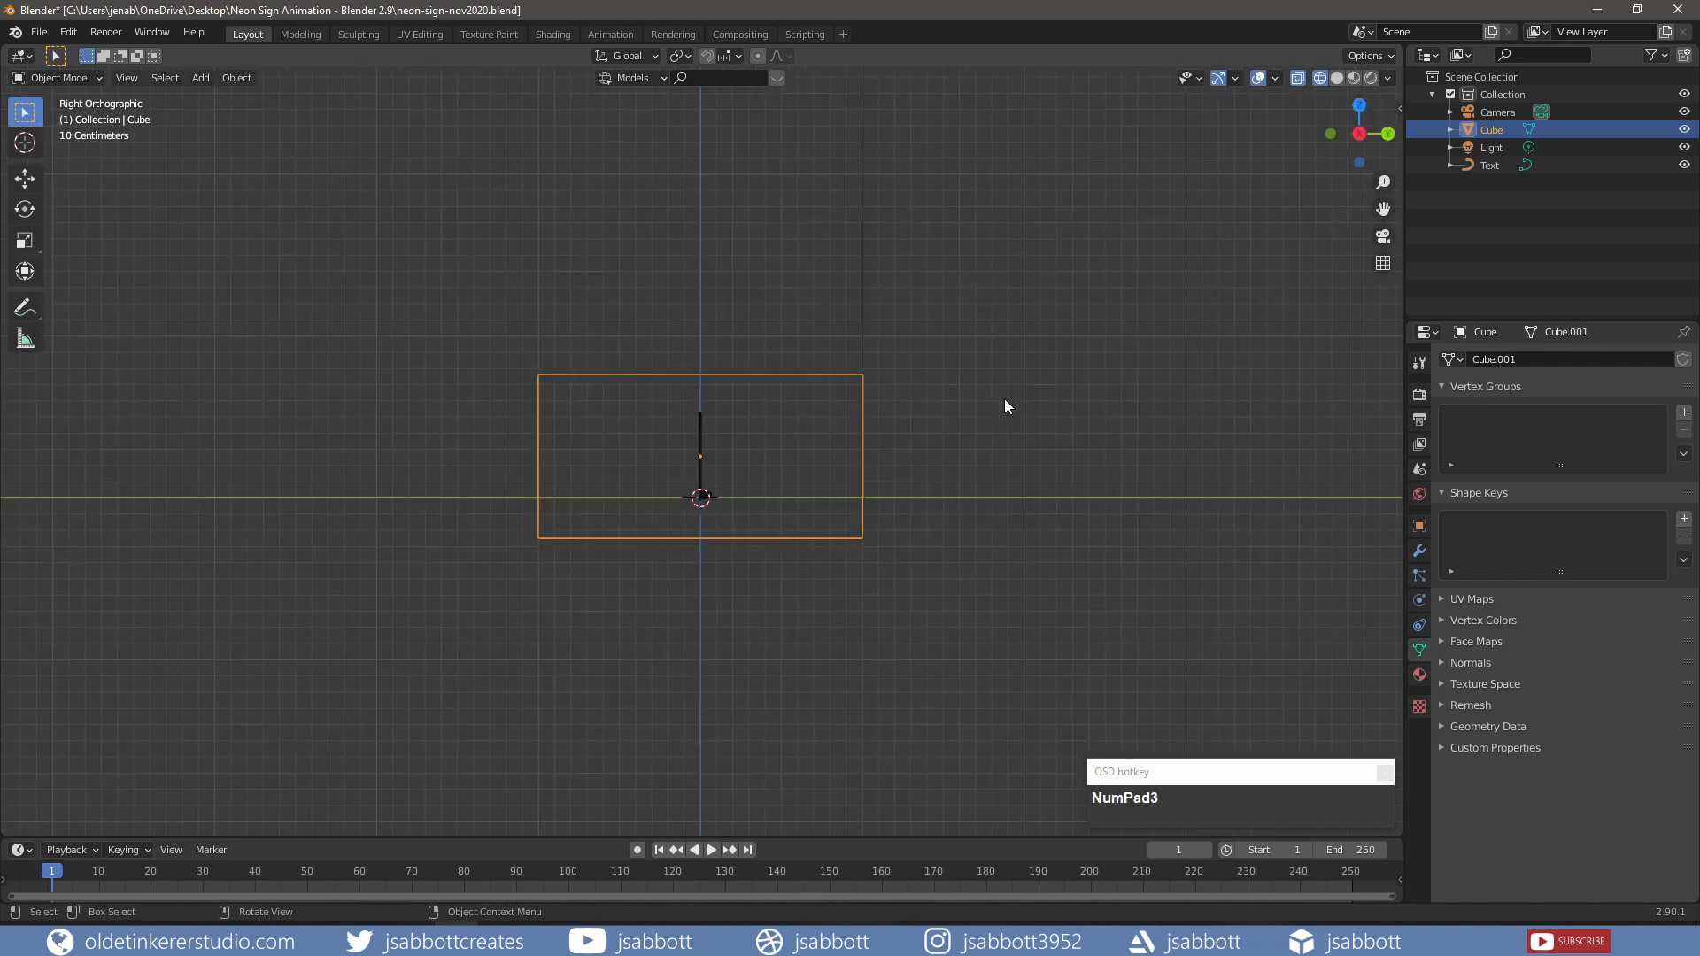
{"action": "key", "text": "s"}
{"action": "key", "text": "y"}
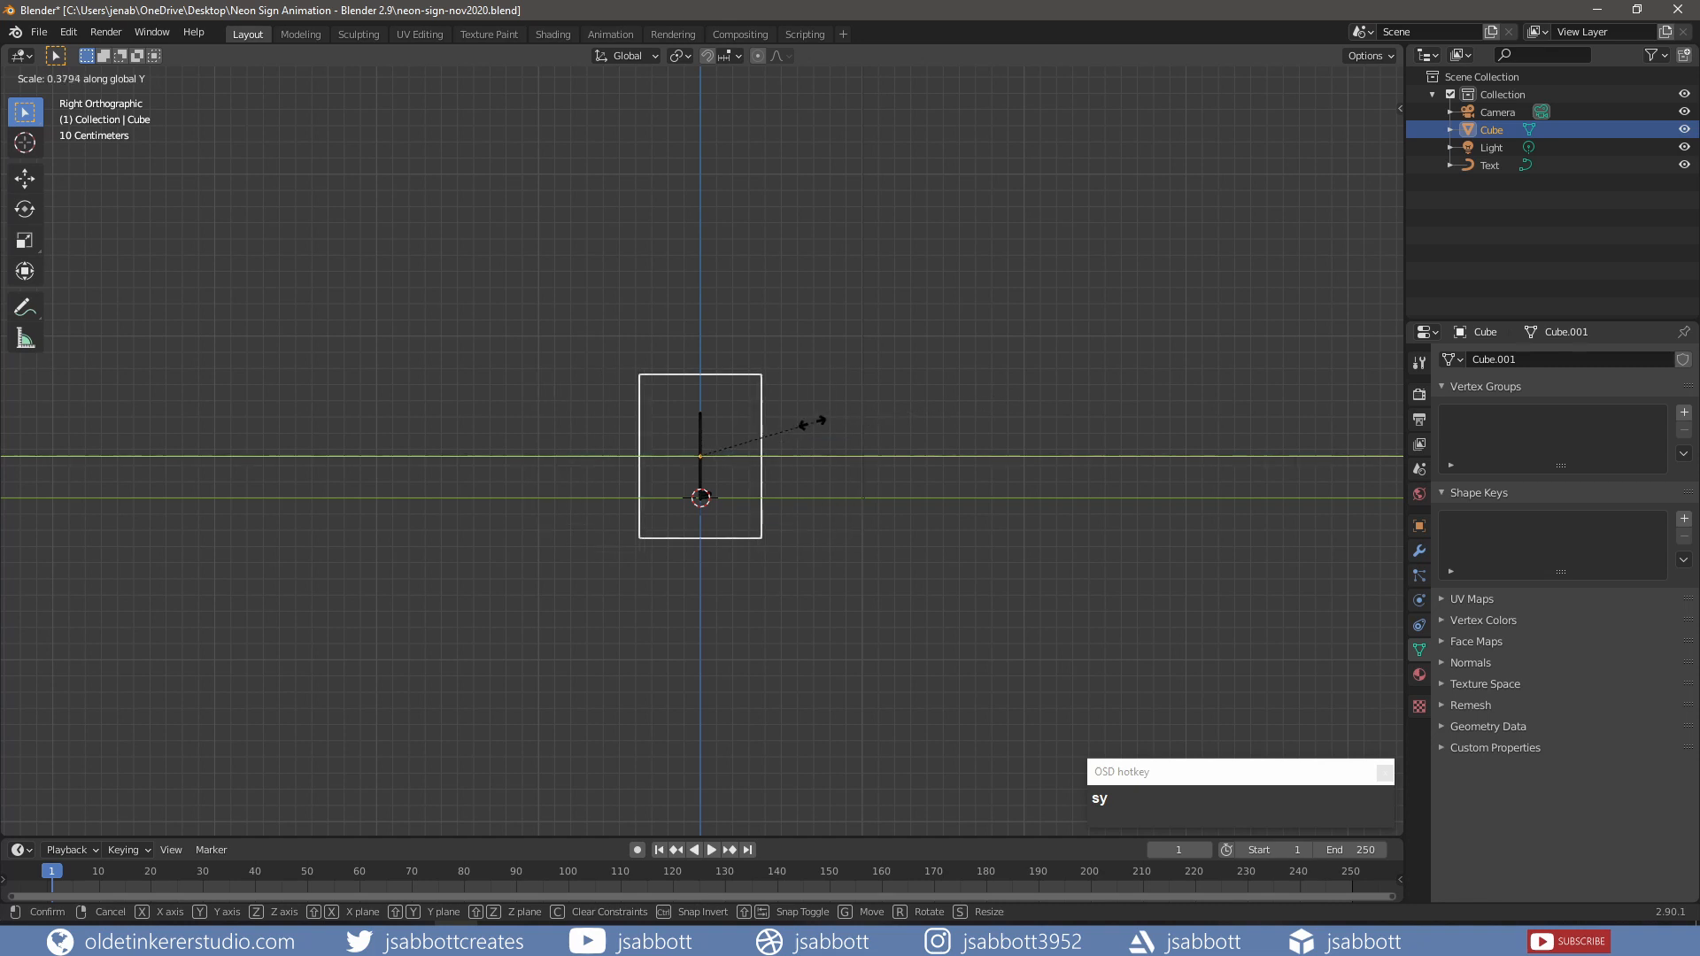
{"action": "left_click", "coordinate": [722, 435]}
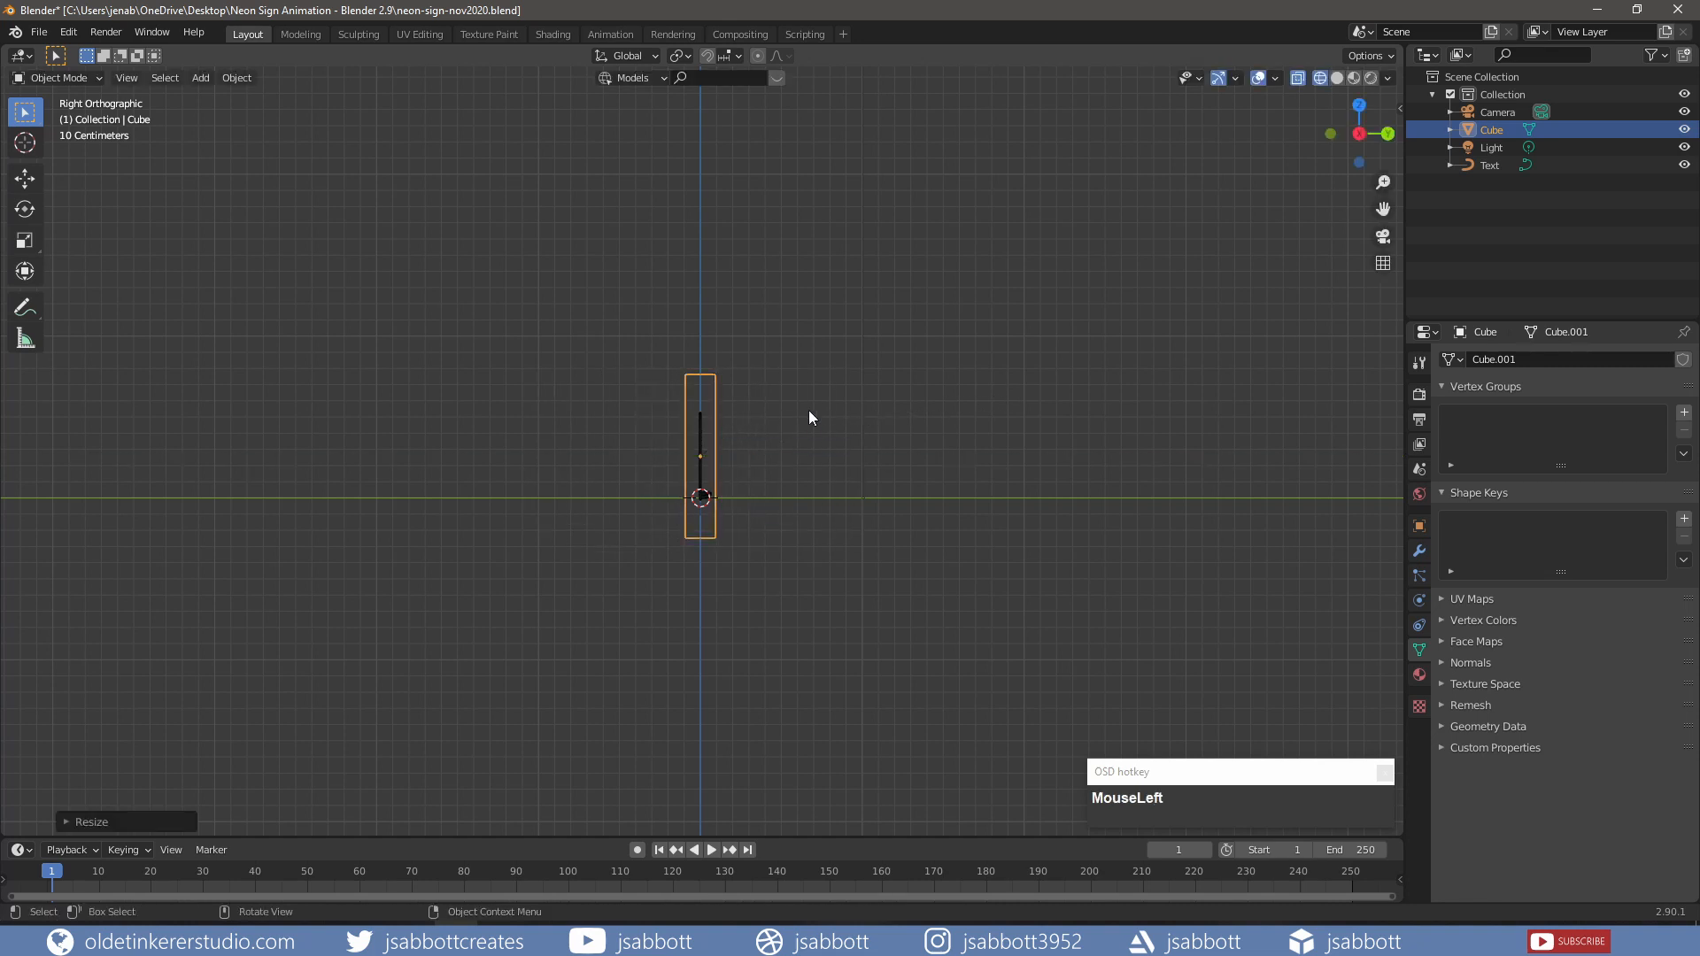
Step: Apply the panel's scale from the front view
{"action": "key", "text": "KP_1"}
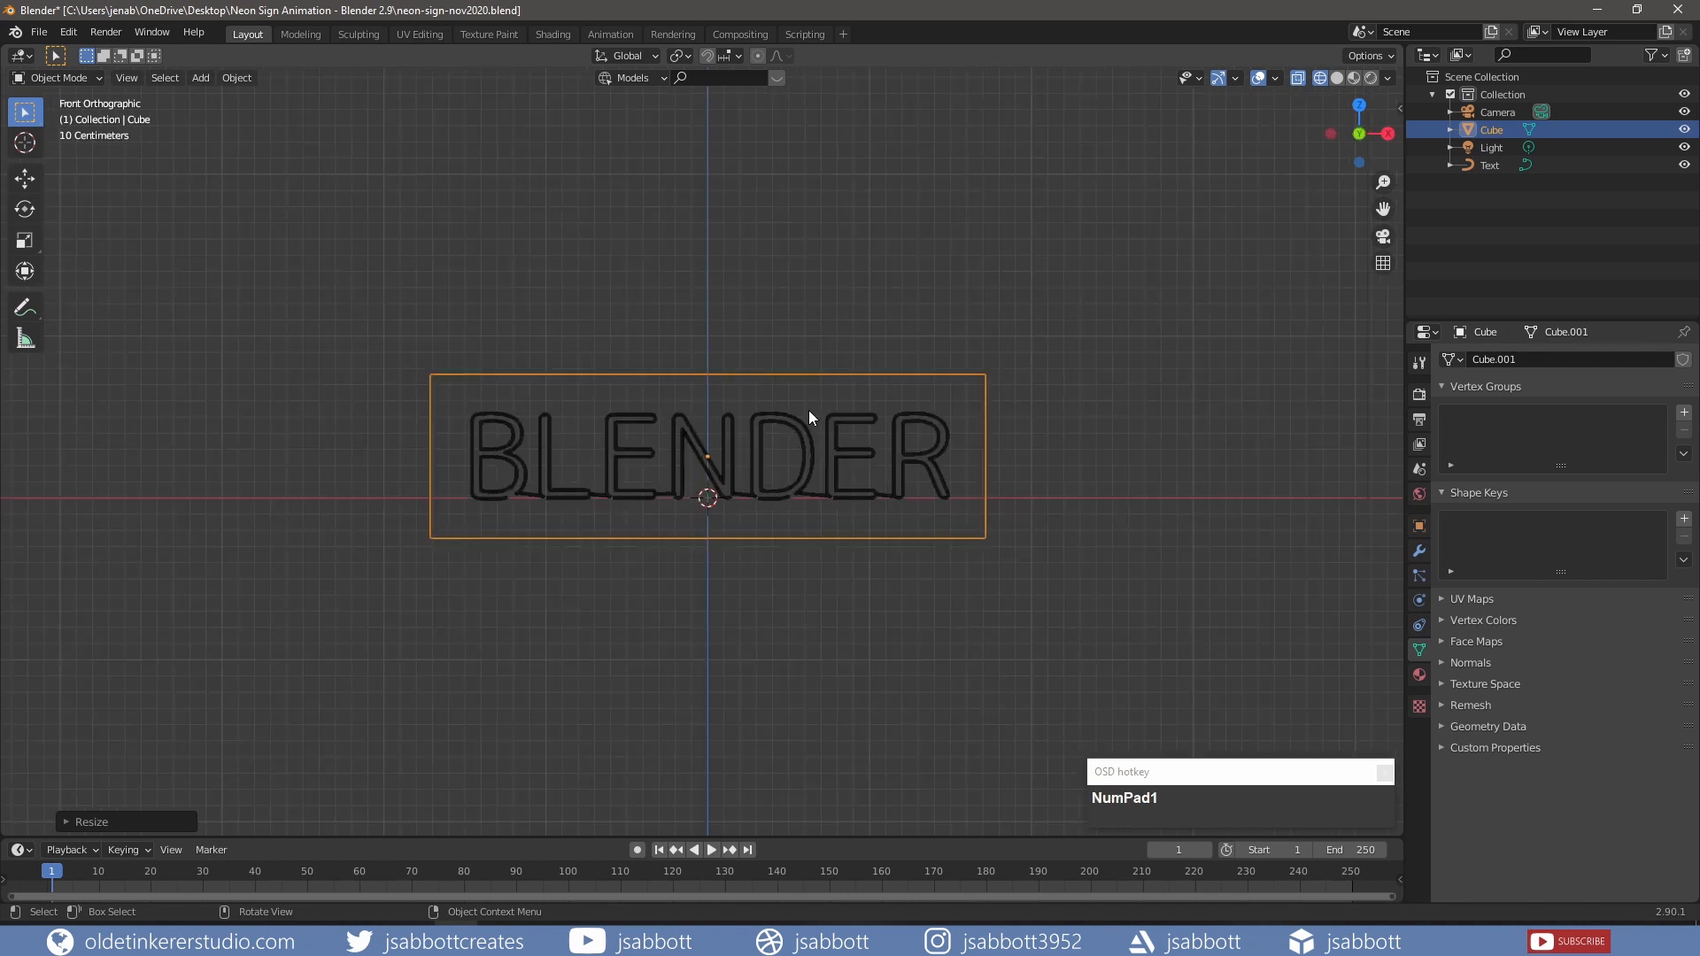
{"action": "key", "text": "ctrl+a"}
{"action": "left_click", "coordinate": [809, 411]}
Step: In Edit Mode, select the panel's front face and inset it to form a border
{"action": "key", "text": "Tab"}
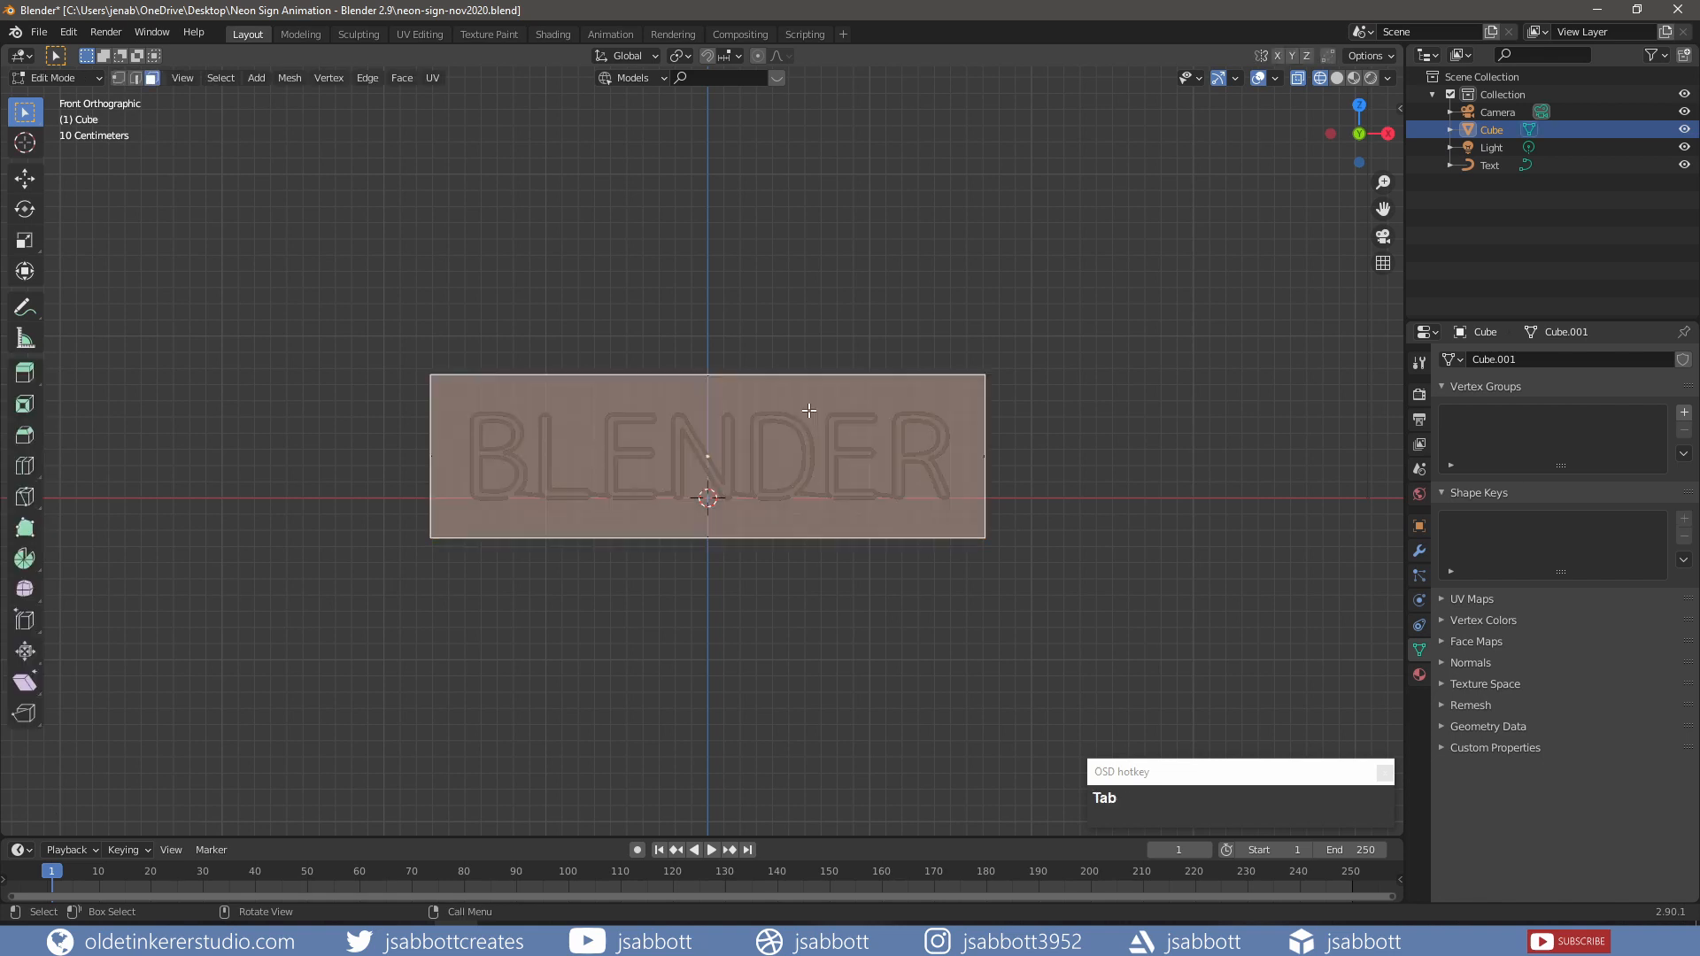
{"action": "middle_click_drag", "start_coordinate": [857, 333], "coordinate": [805, 360]}
{"action": "key", "text": "alt+a"}
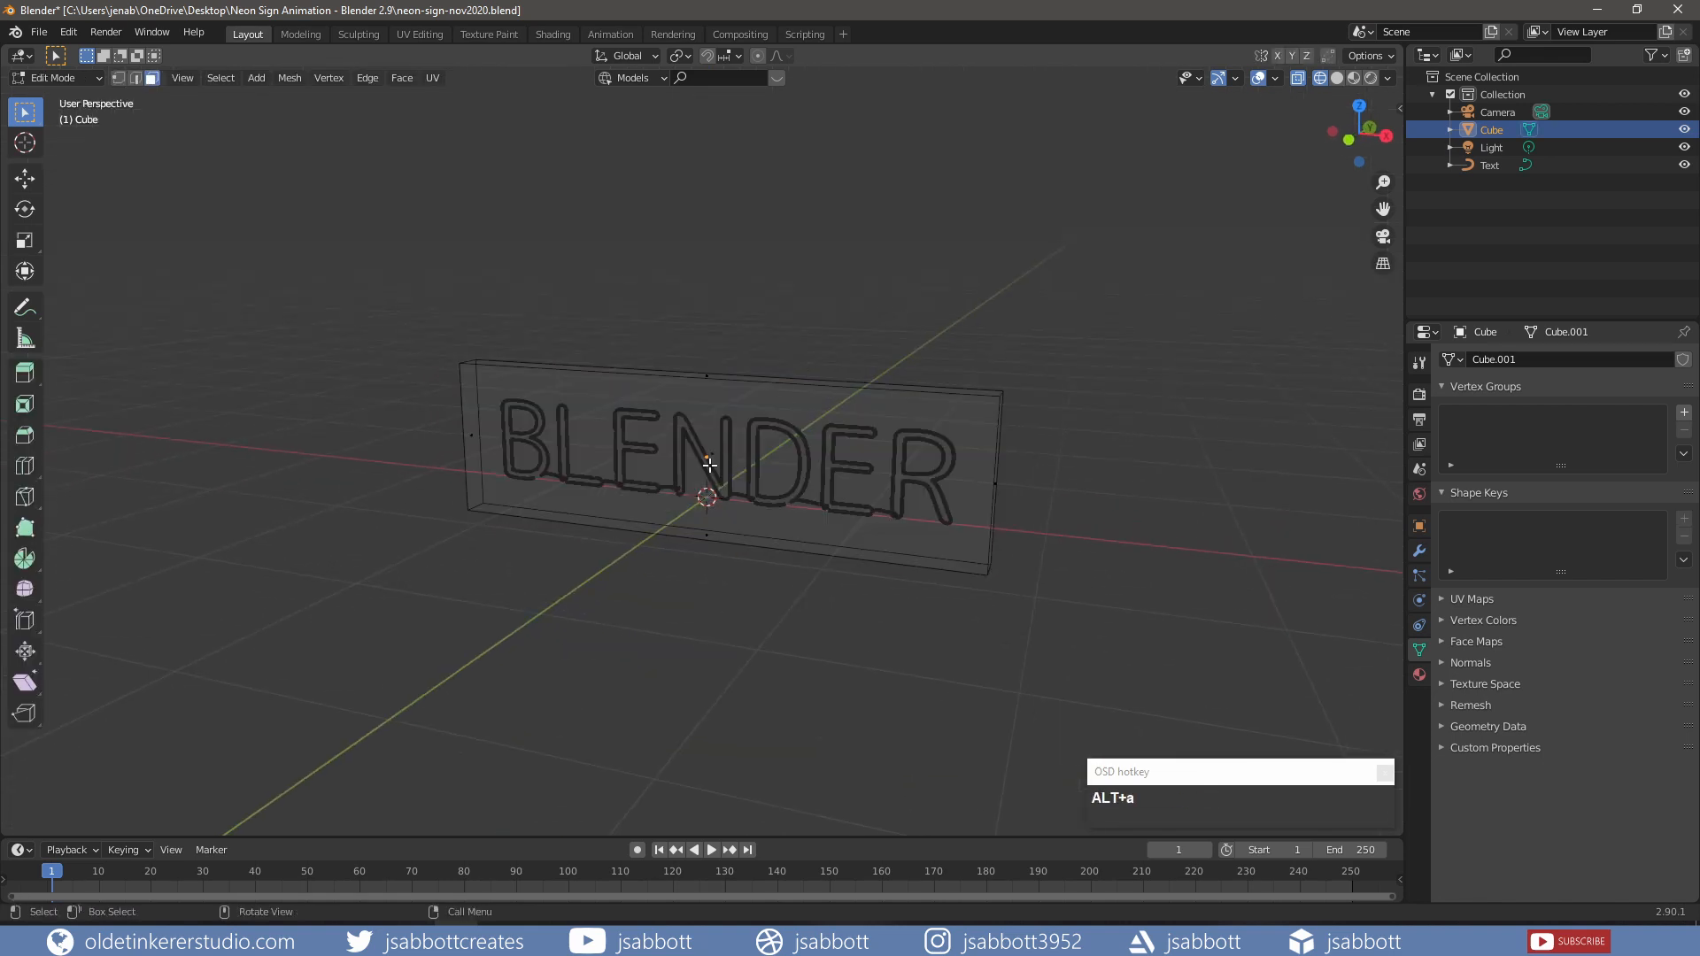
{"action": "middle_click_drag", "start_coordinate": [736, 451], "coordinate": [701, 467]}
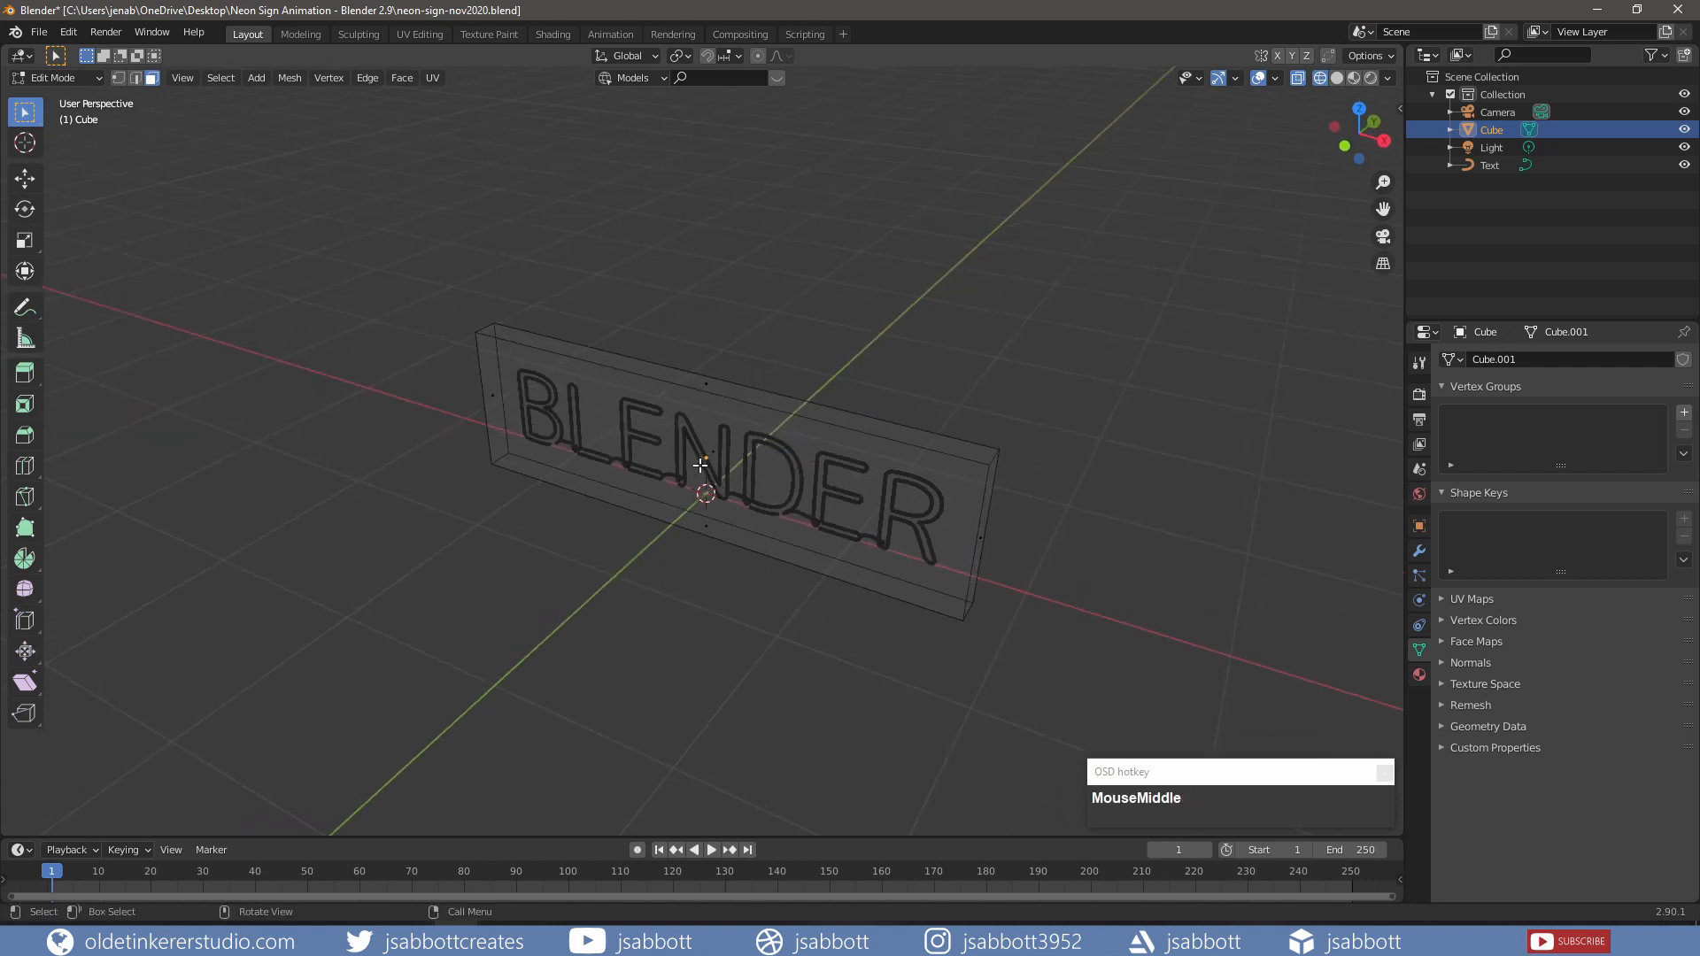
{"action": "left_click", "coordinate": [701, 467]}
{"action": "key", "text": "KP_1"}
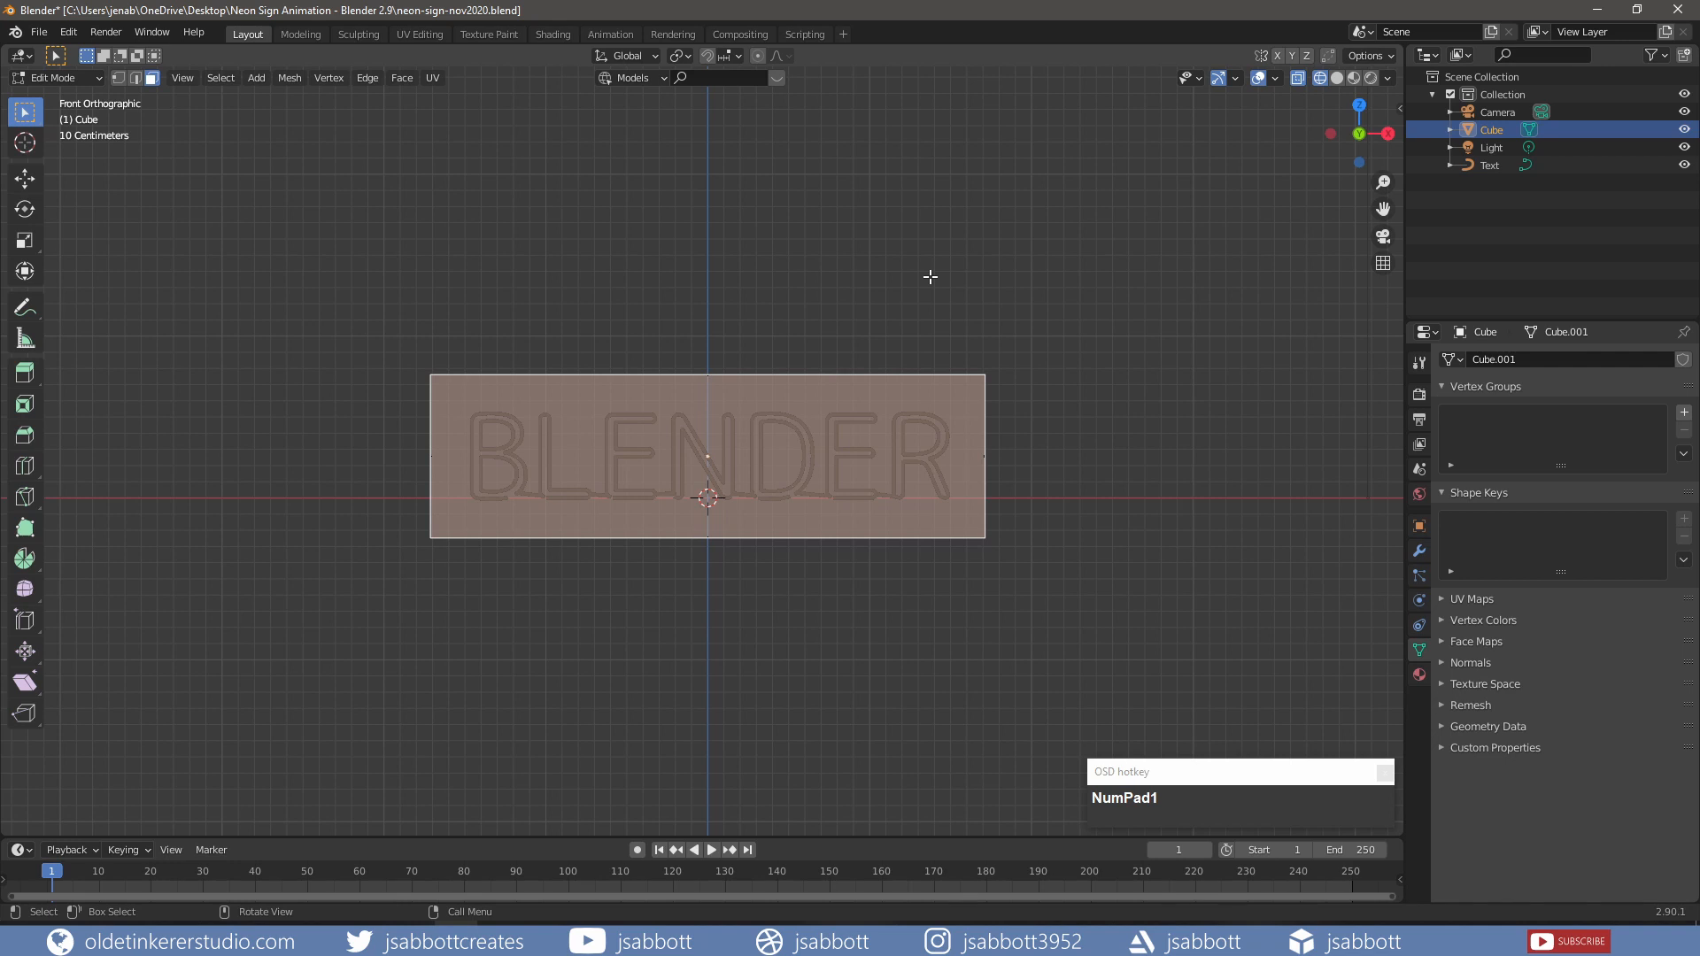
{"action": "key", "text": "i"}
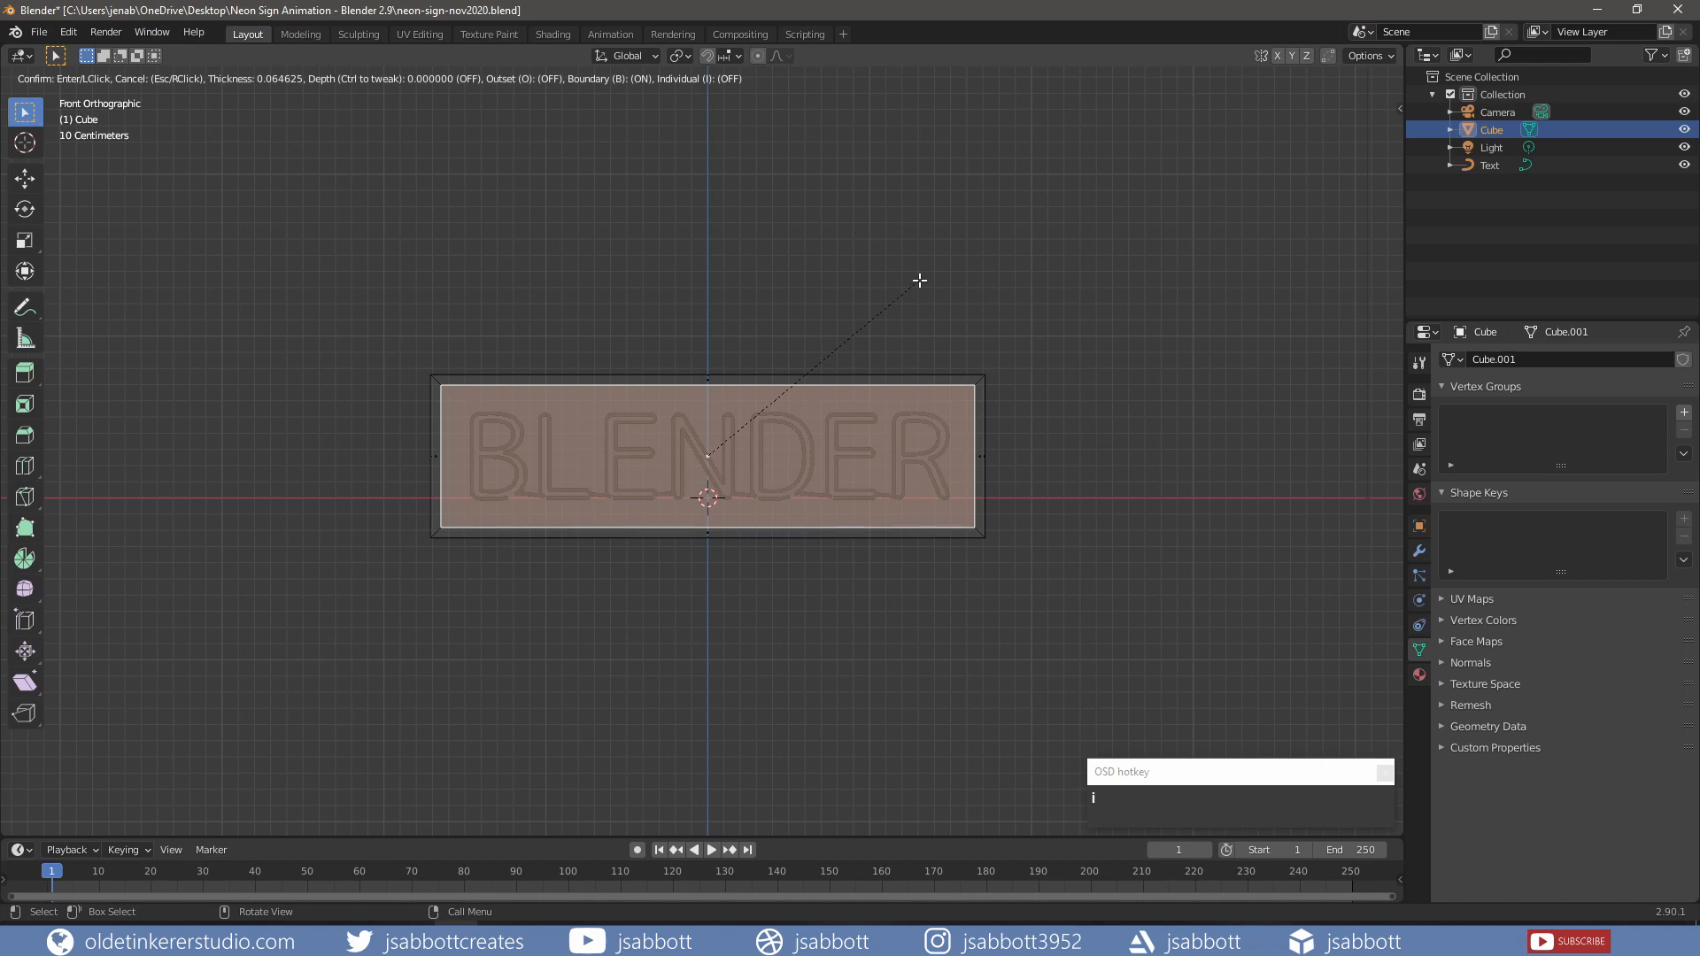
{"action": "left_click", "coordinate": [919, 281]}
Step: Extrude the inset face about 0.17 m back along Y to recess it
{"action": "key", "text": "KP_7"}
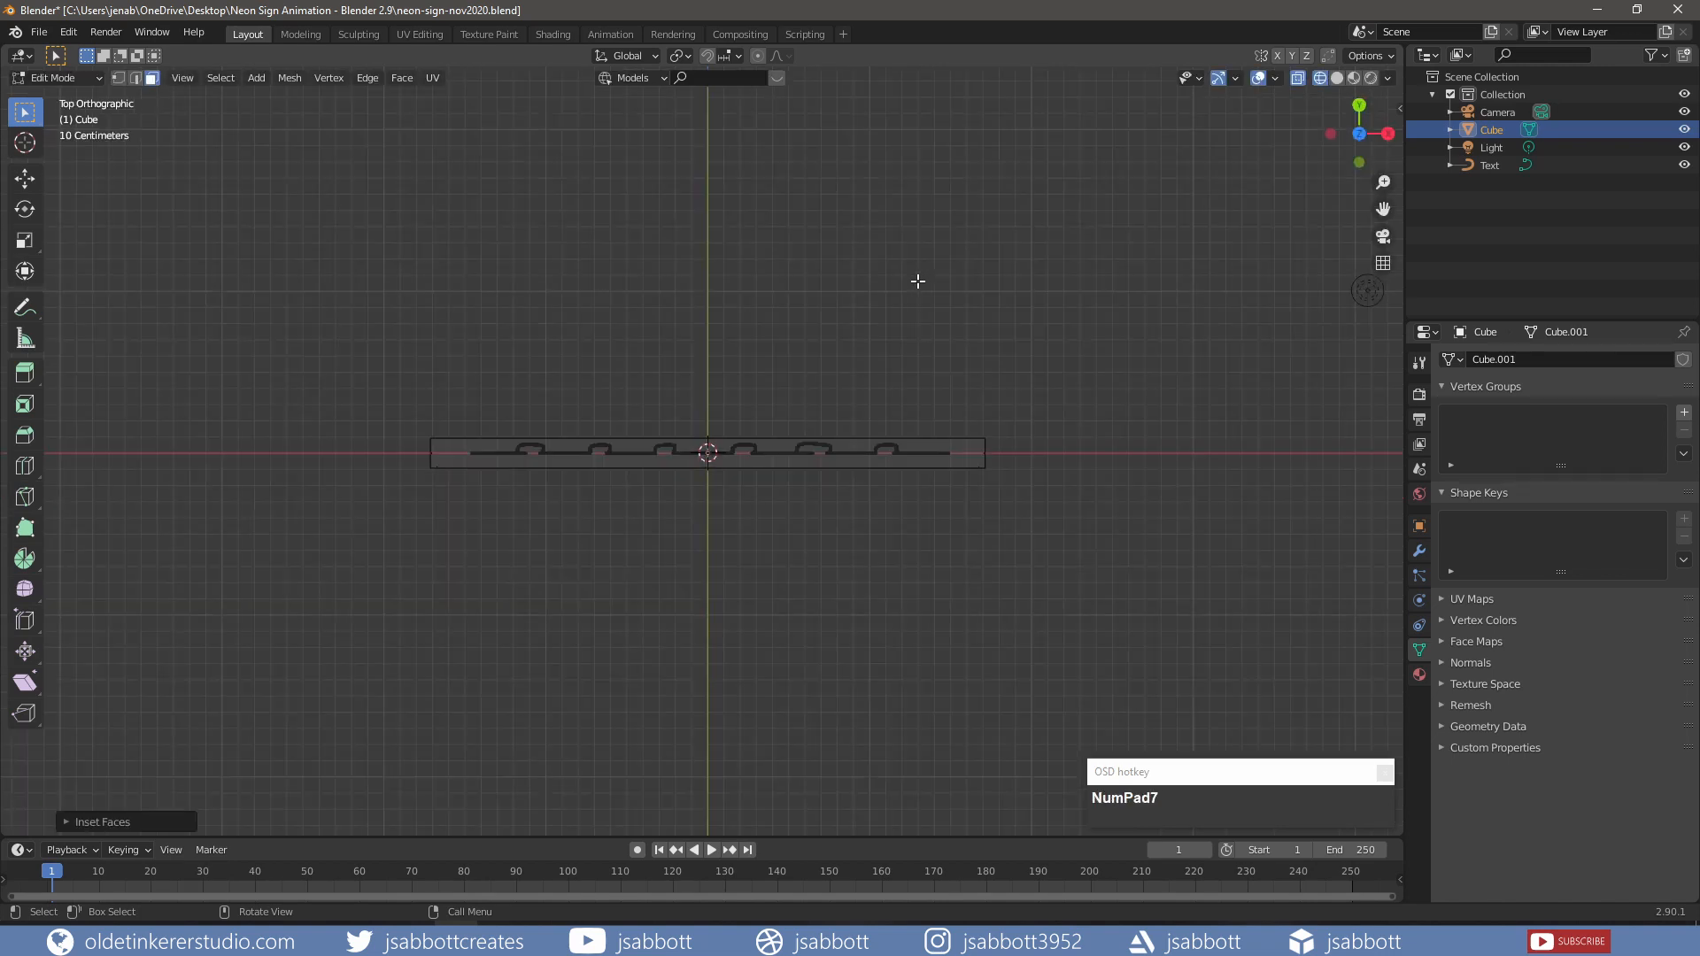
{"action": "scroll", "coordinate": [917, 281], "scroll_direction": "up", "scroll_amount": 3}
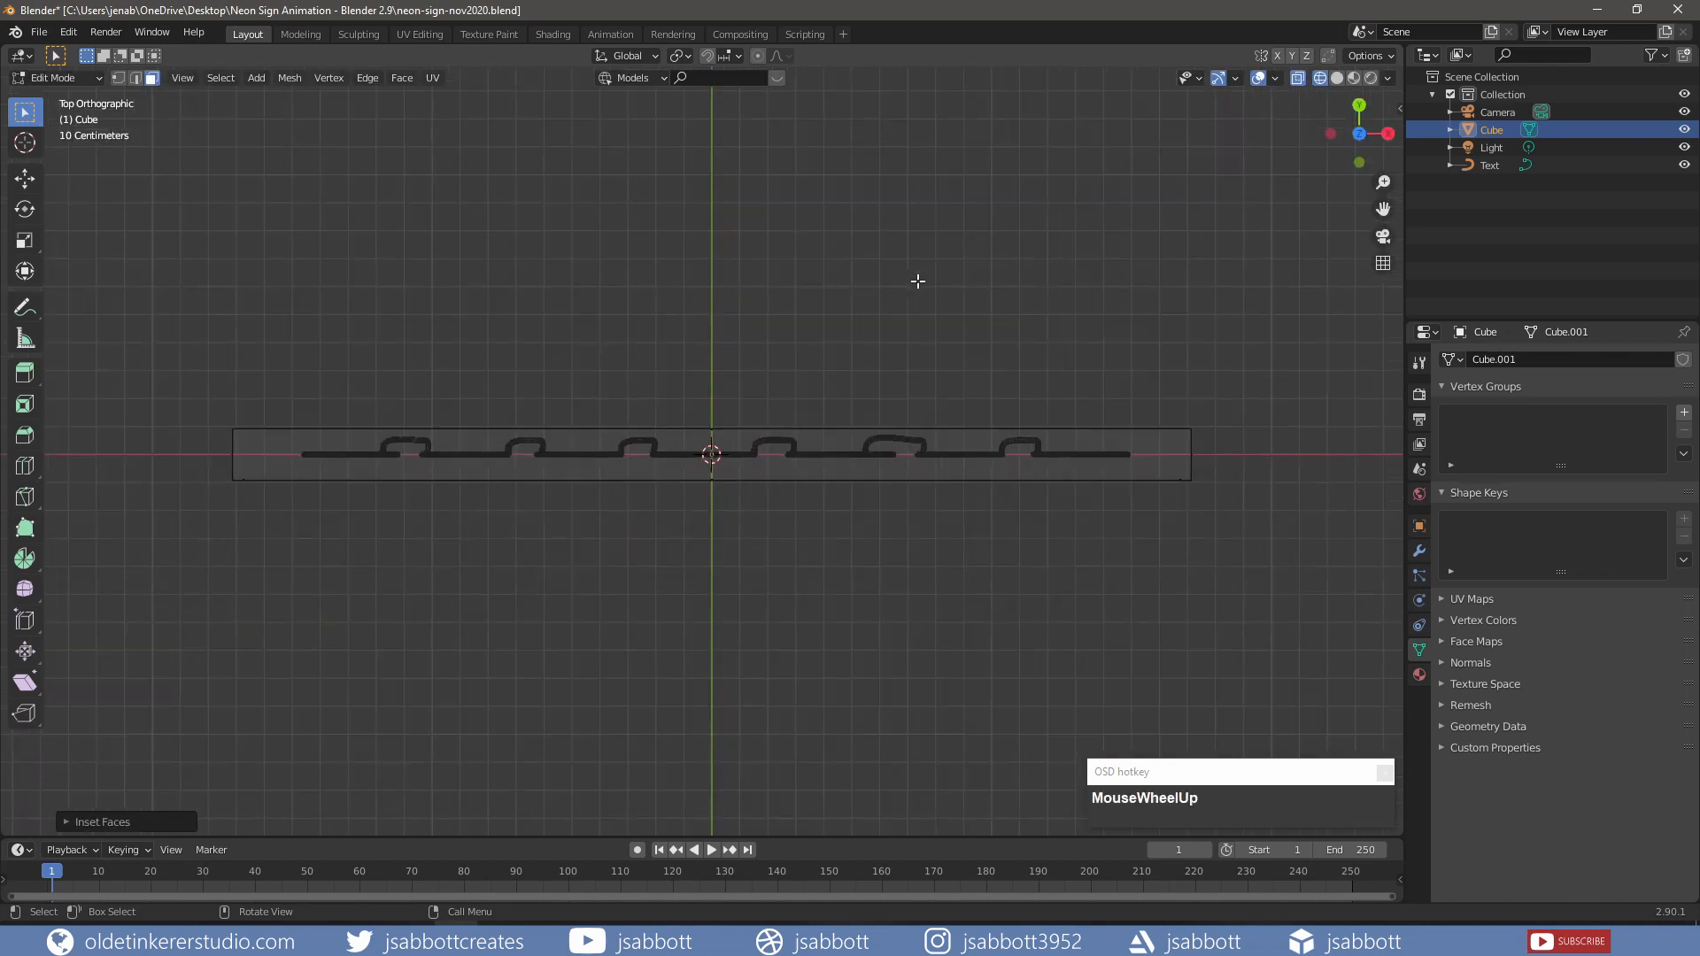
{"action": "key", "text": "e"}
{"action": "key", "text": "y"}
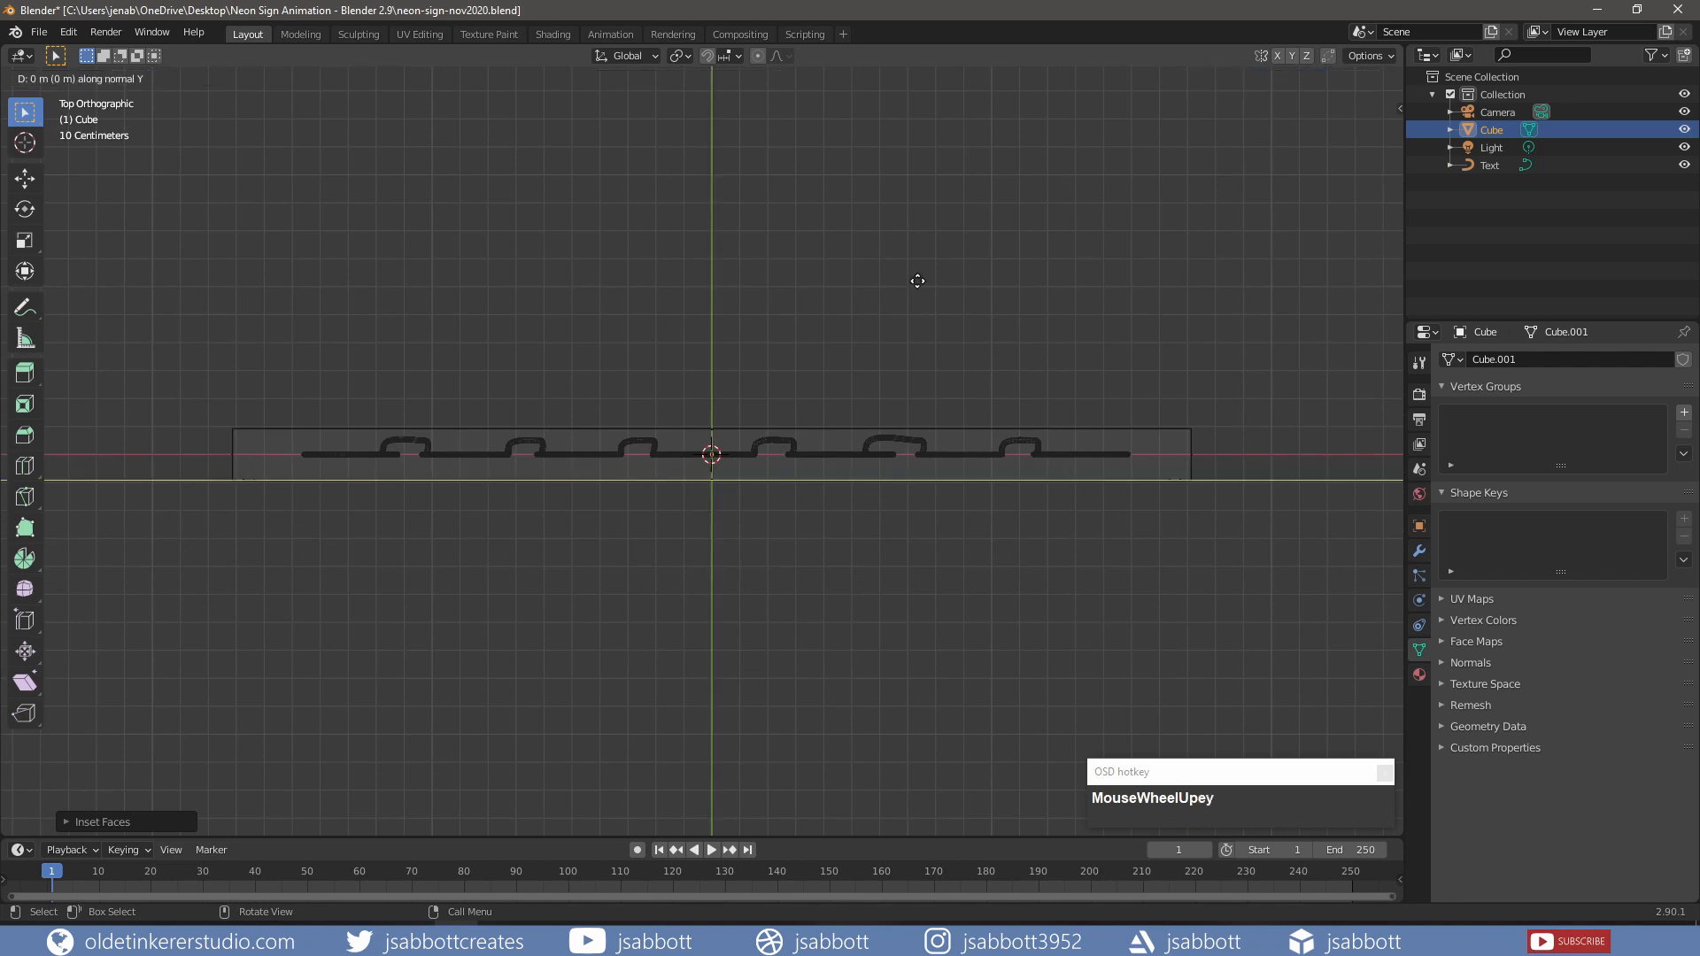
{"action": "key", "text": "y"}
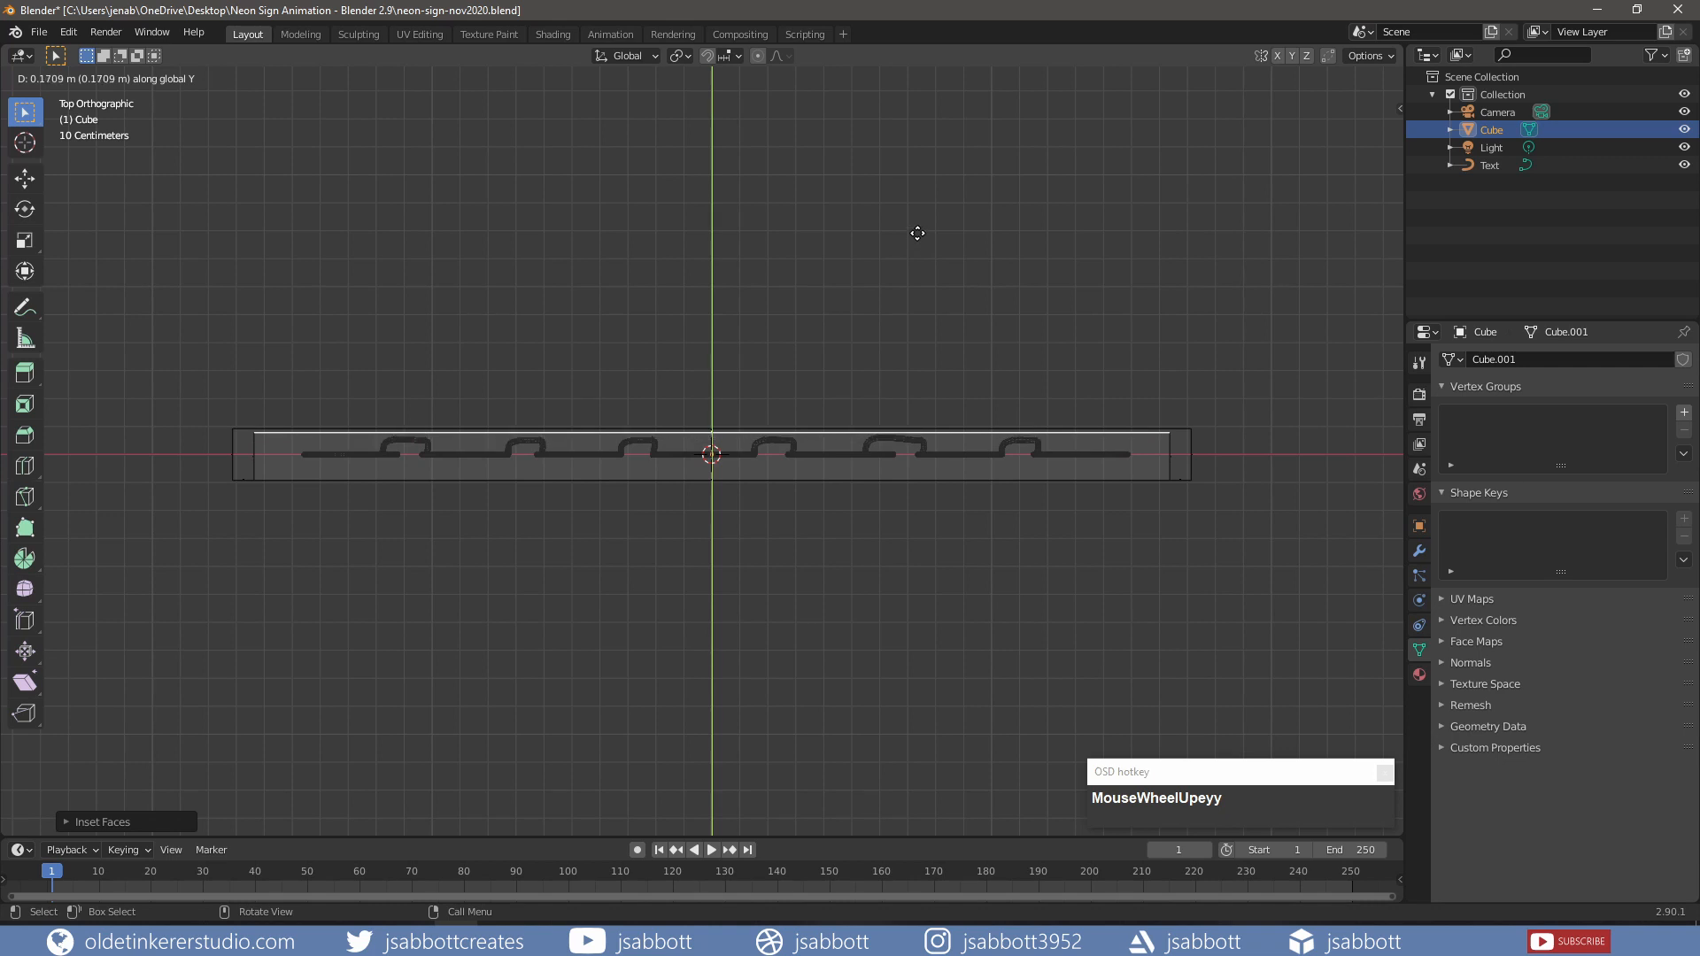
{"action": "left_click", "coordinate": [917, 232]}
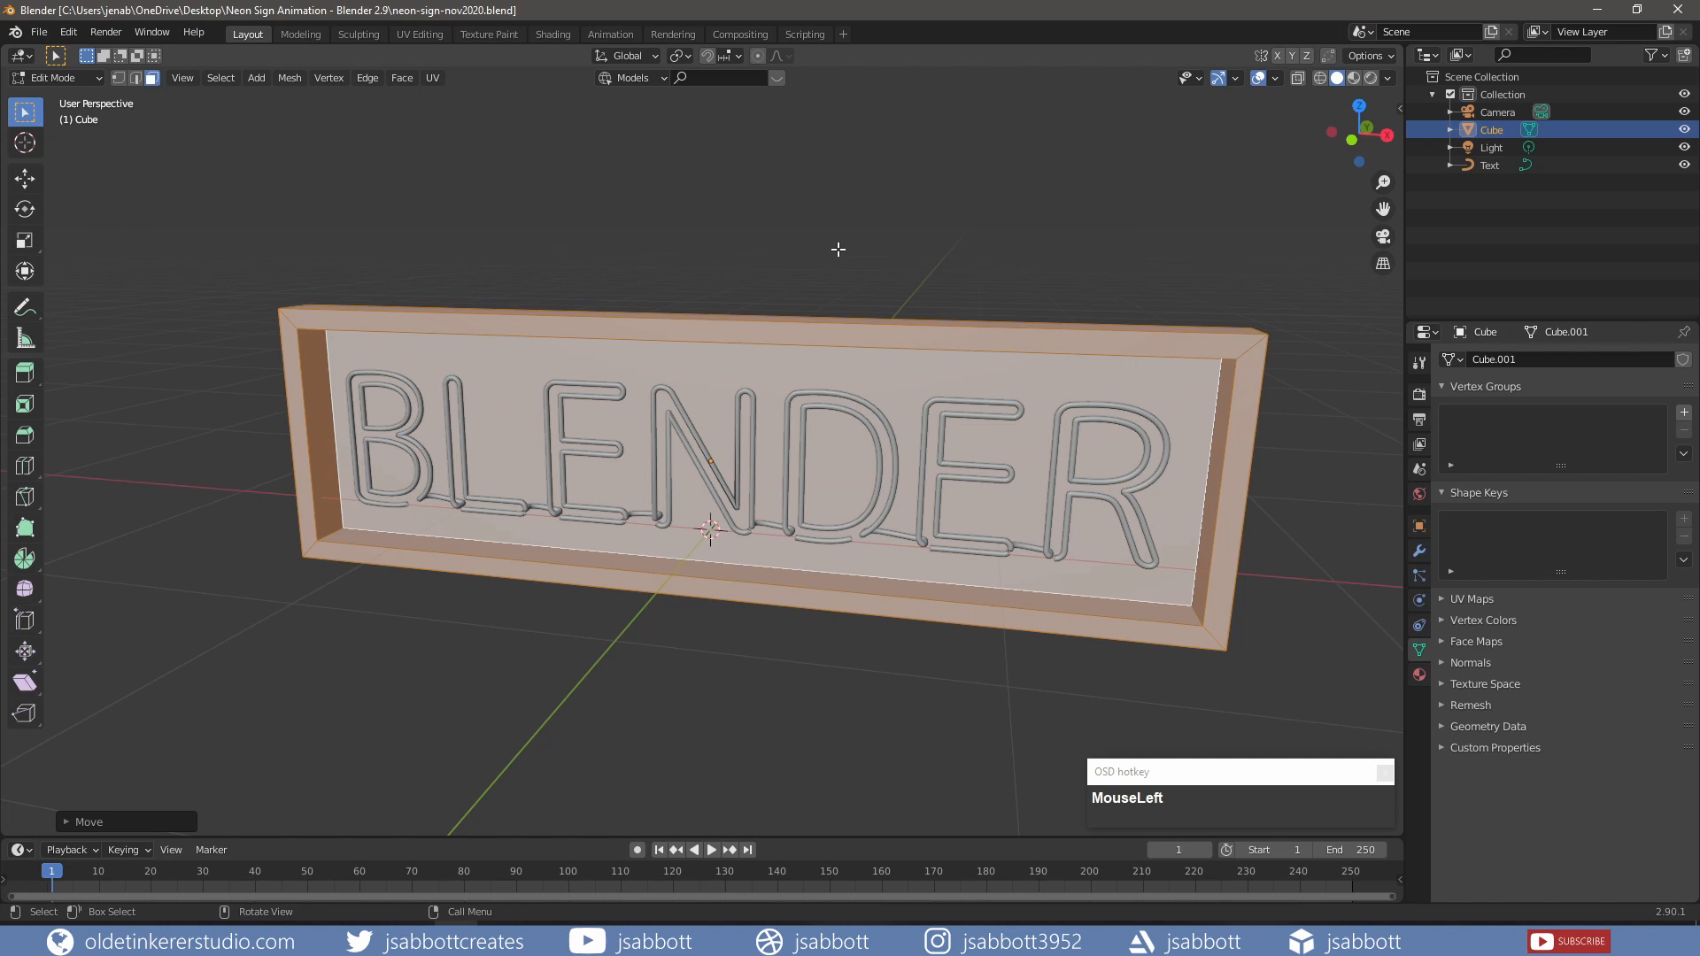
Step: Return to Object Mode and add a new plane in the front view
{"action": "key", "text": "Tab"}
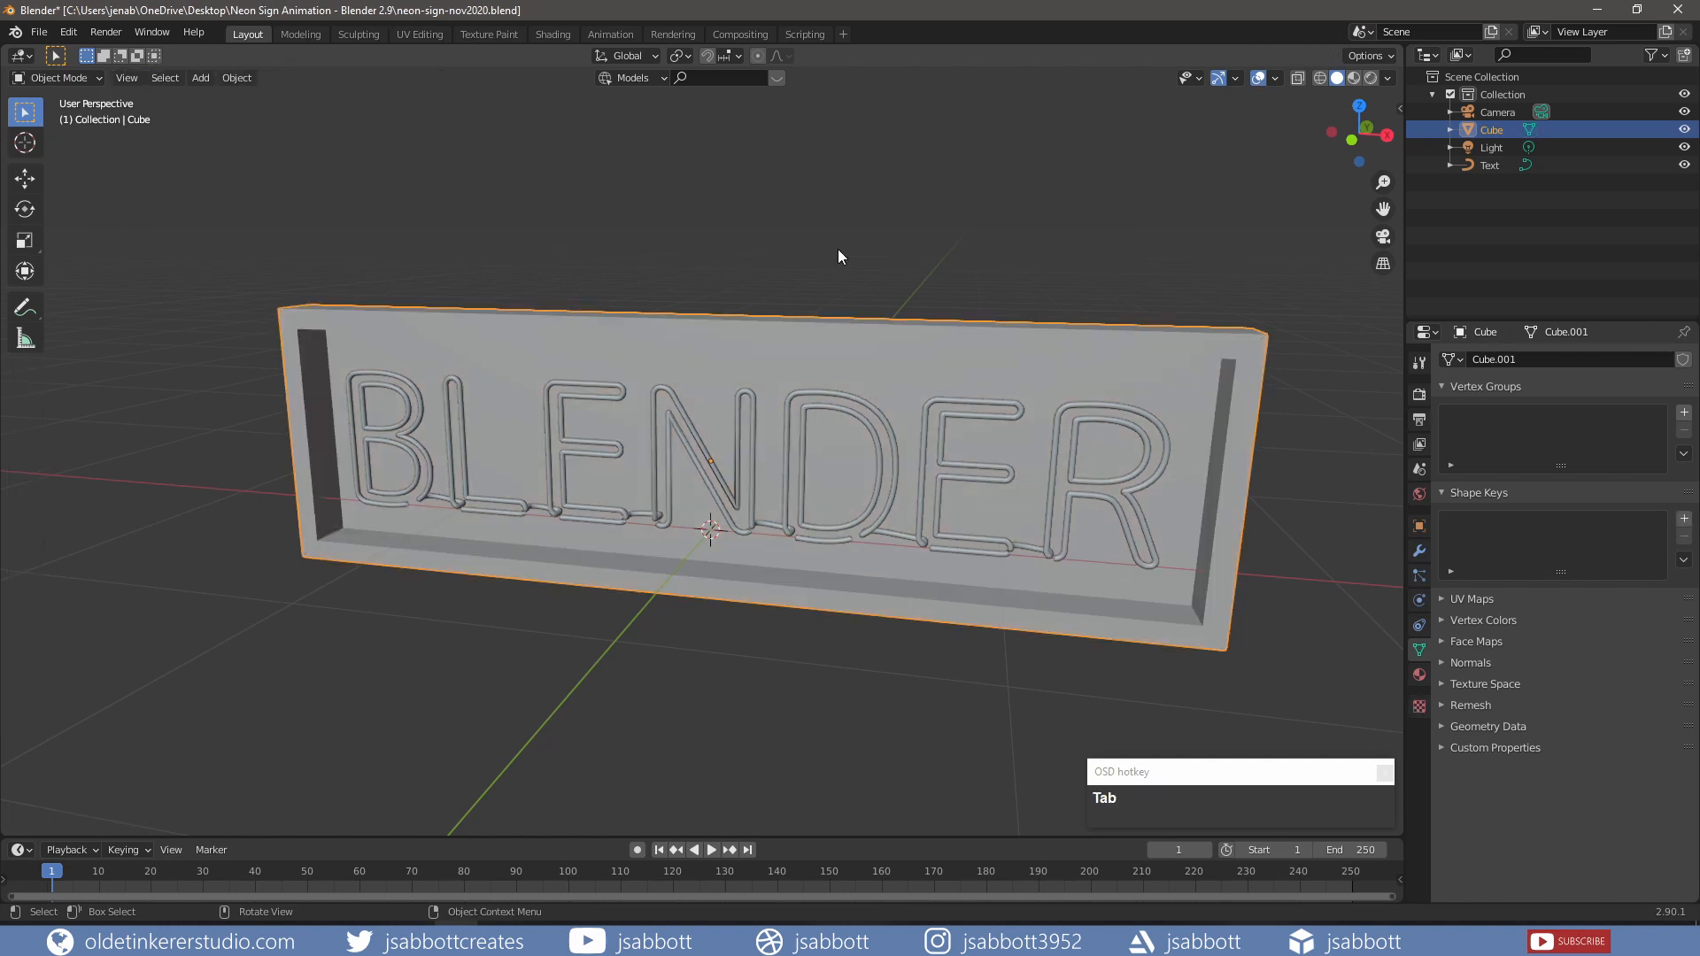
{"action": "key", "text": "KP_1"}
{"action": "scroll", "coordinate": [837, 248], "scroll_direction": "down", "scroll_amount": 3}
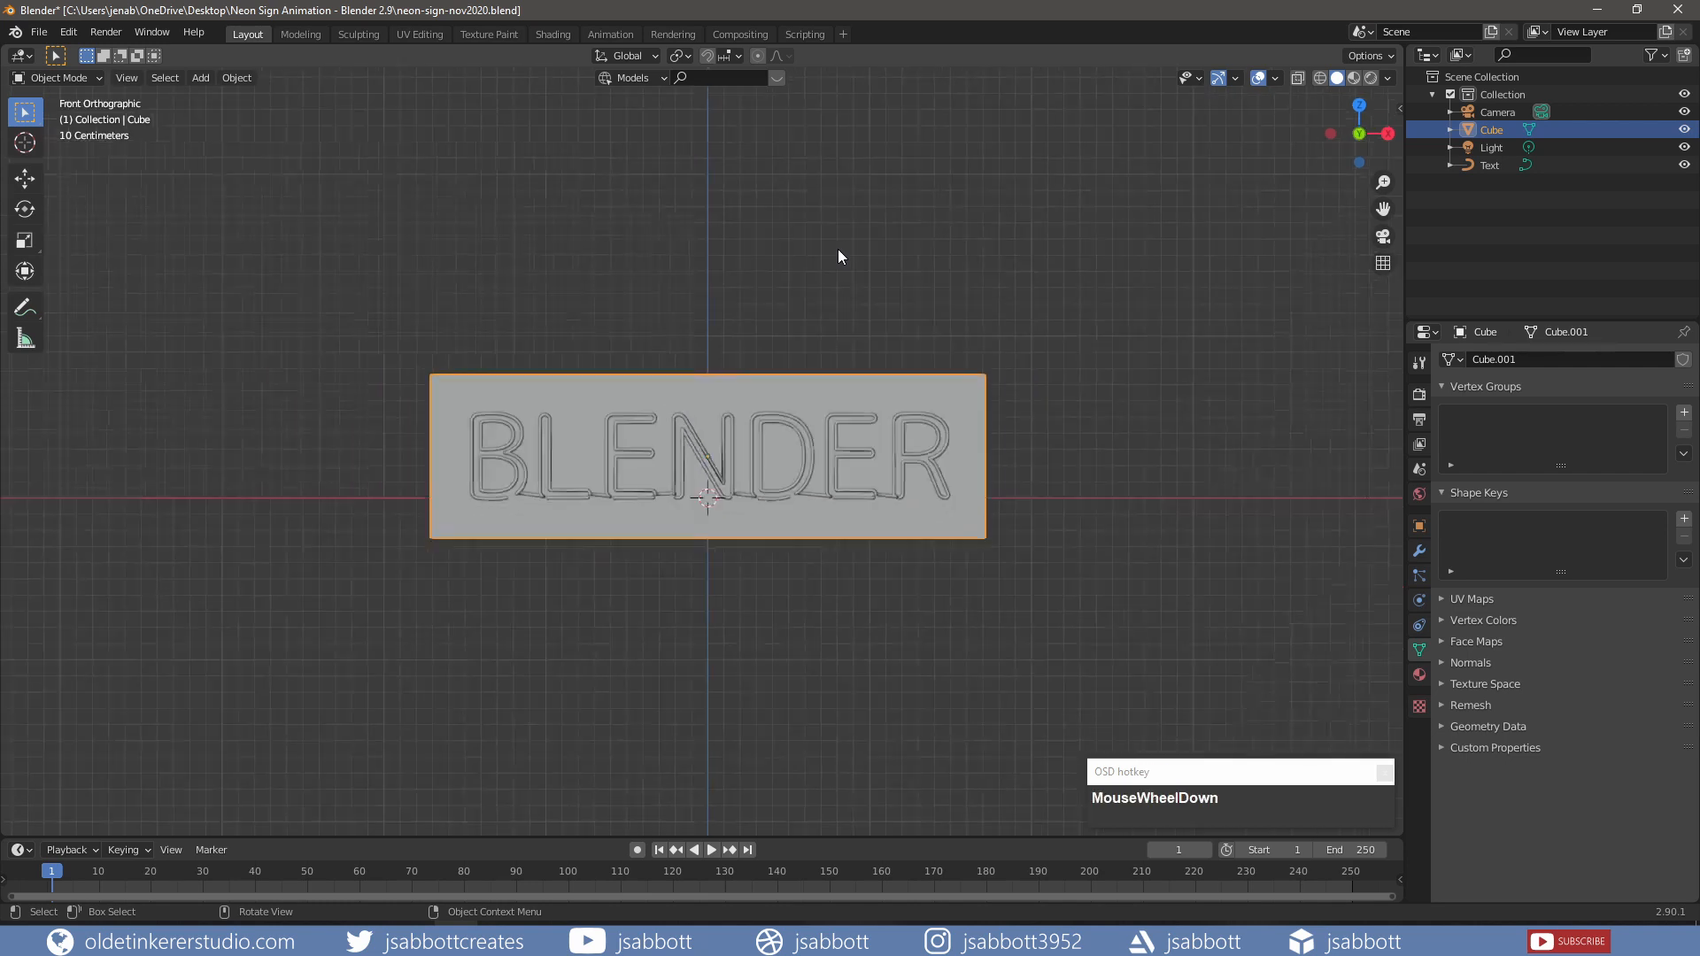
{"action": "key", "text": "shift+a"}
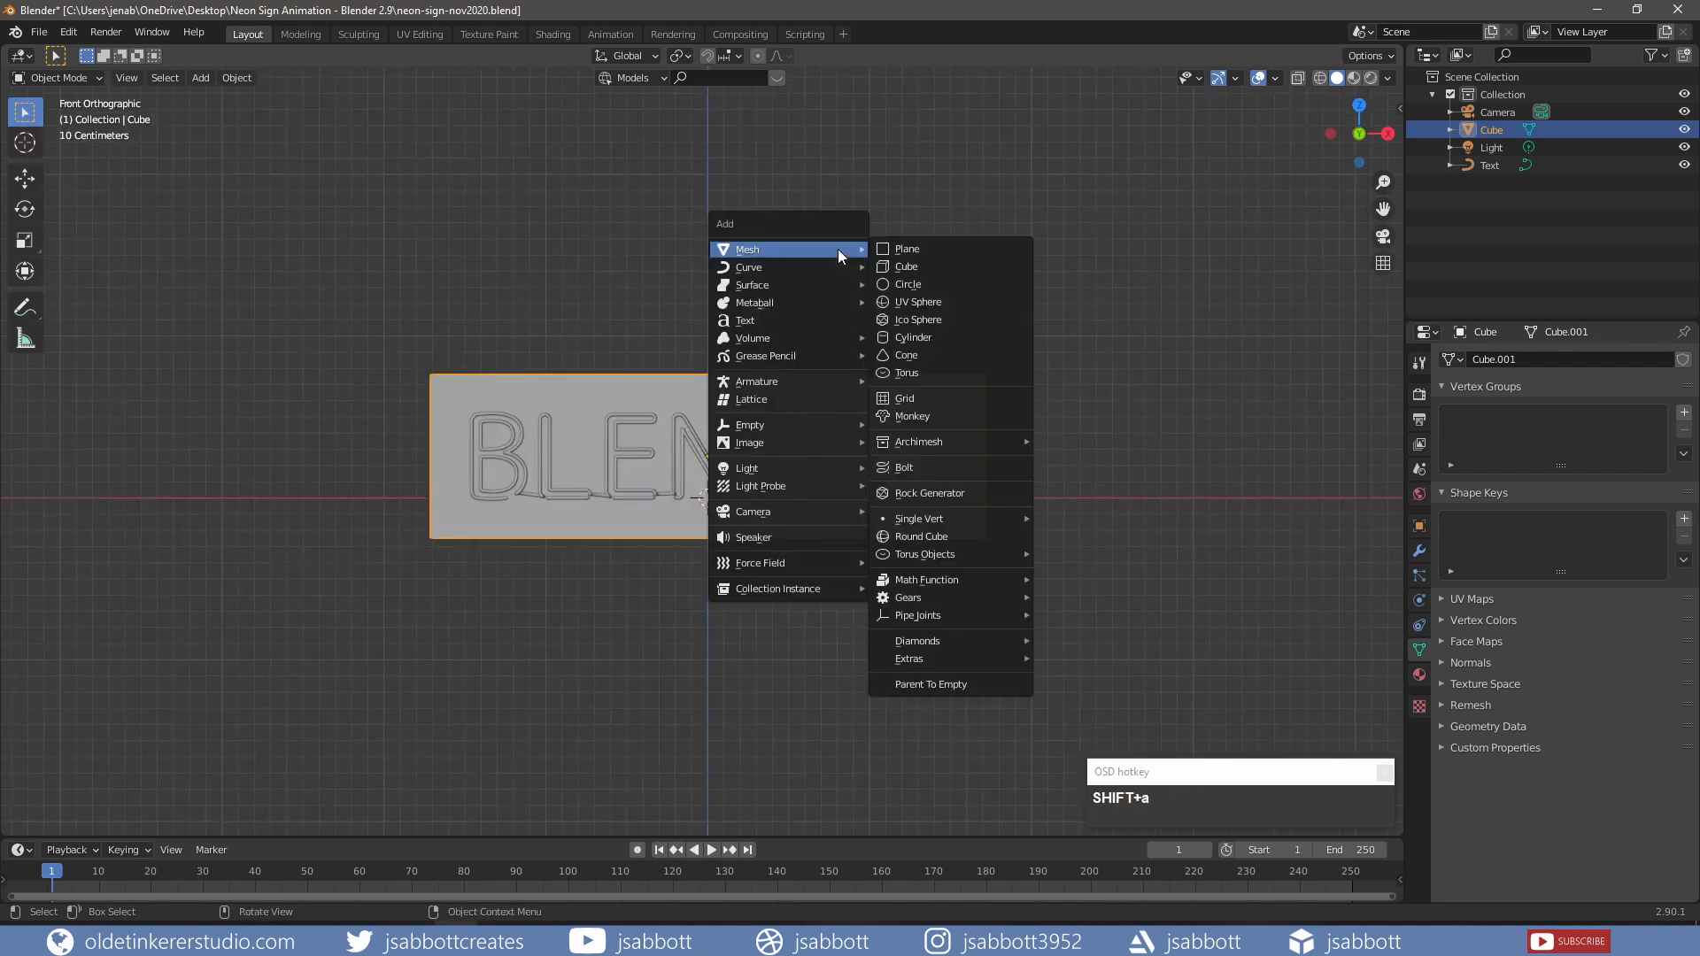
{"action": "left_click", "coordinate": [905, 249]}
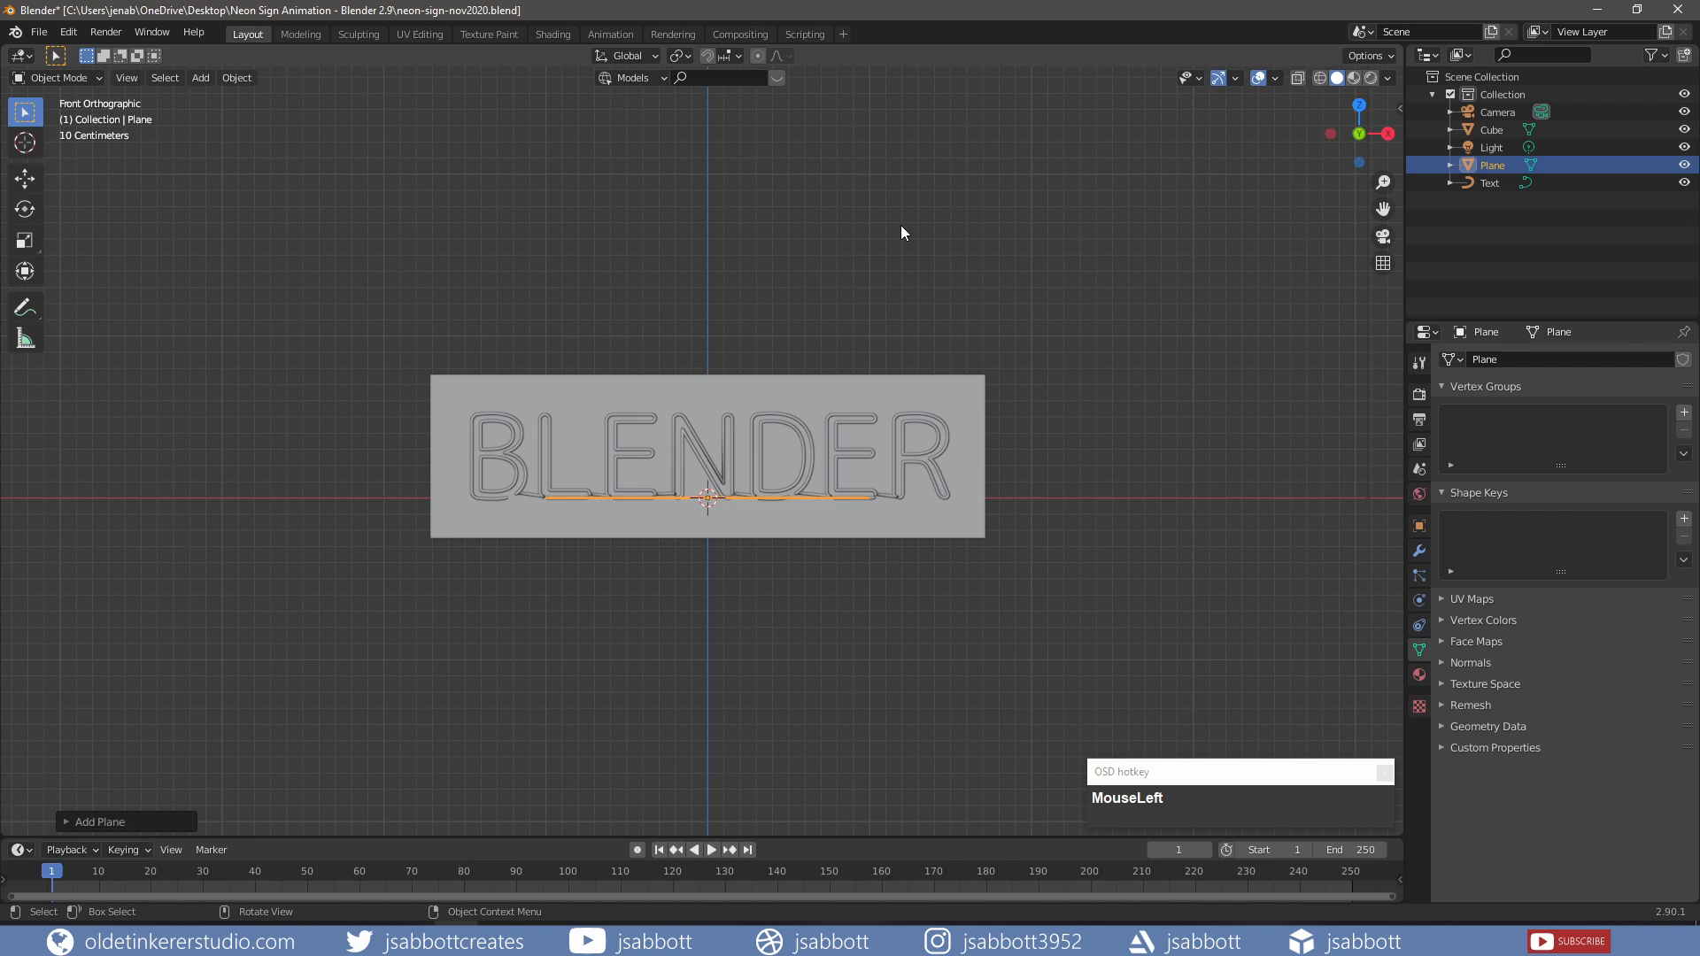
Step: Rotate the plane 90 degrees about X to stand it upright
{"action": "key", "text": "r"}
{"action": "key", "text": "x"}
{"action": "key", "text": "KP_9"}
{"action": "key", "text": "KP_0"}
{"action": "key", "text": "Return"}
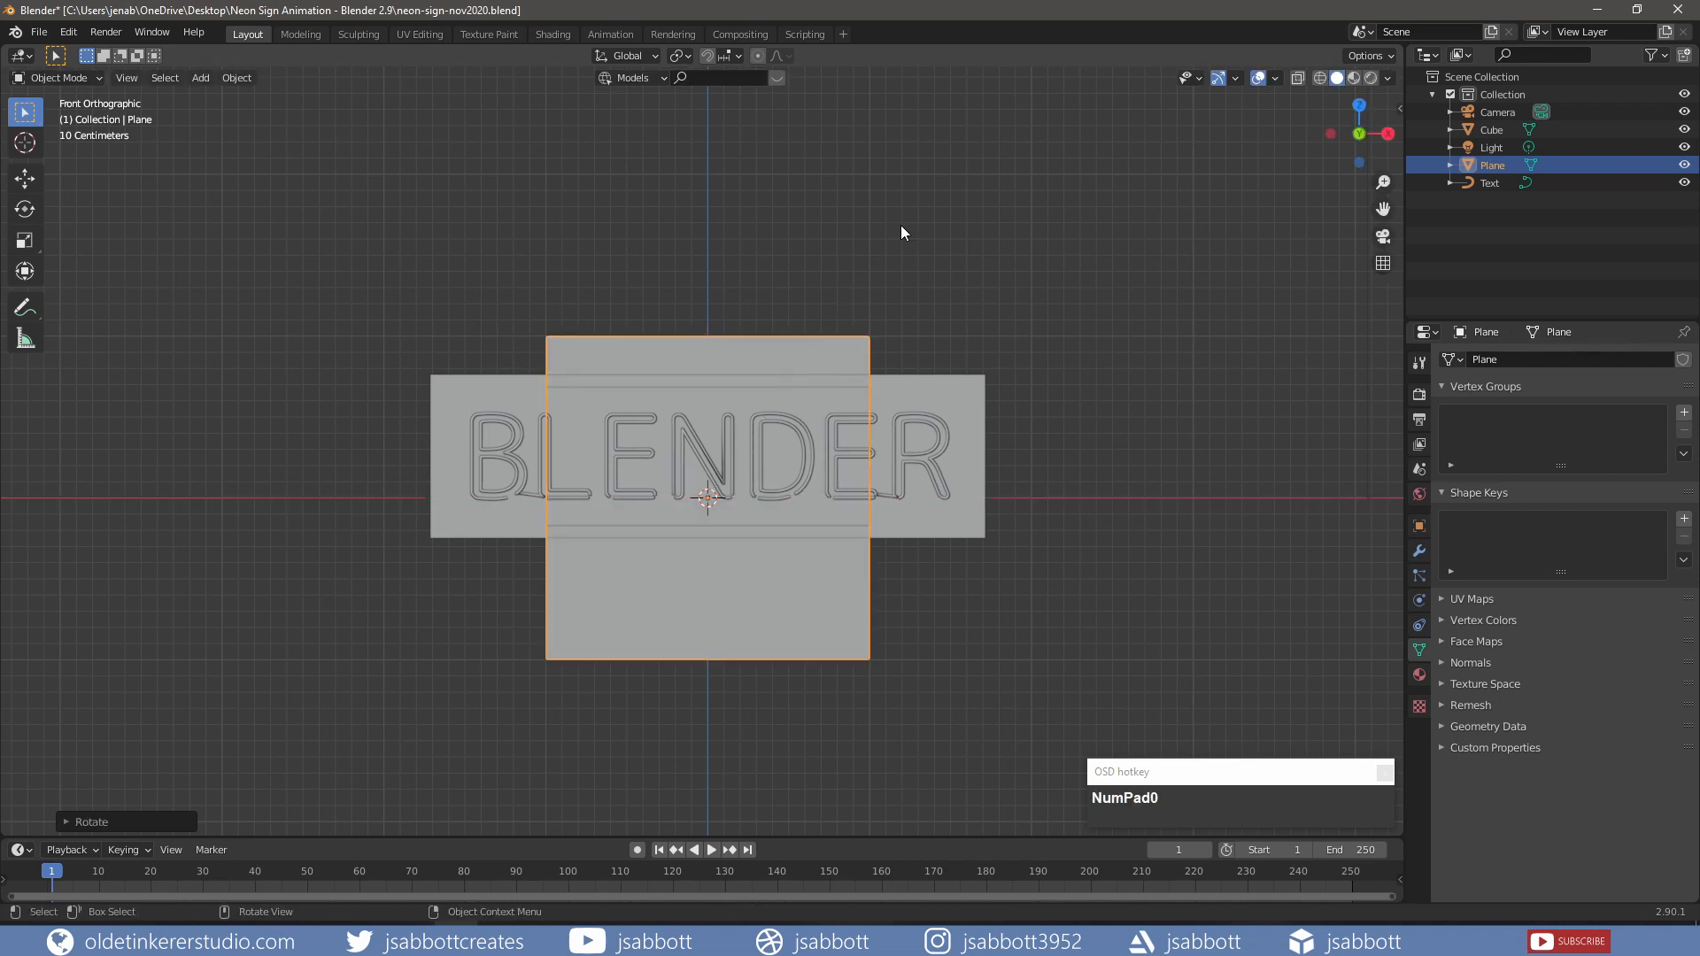
Step: Move the plane about 0.17 m along Y to sit behind the sign
{"action": "key", "text": "KP_3"}
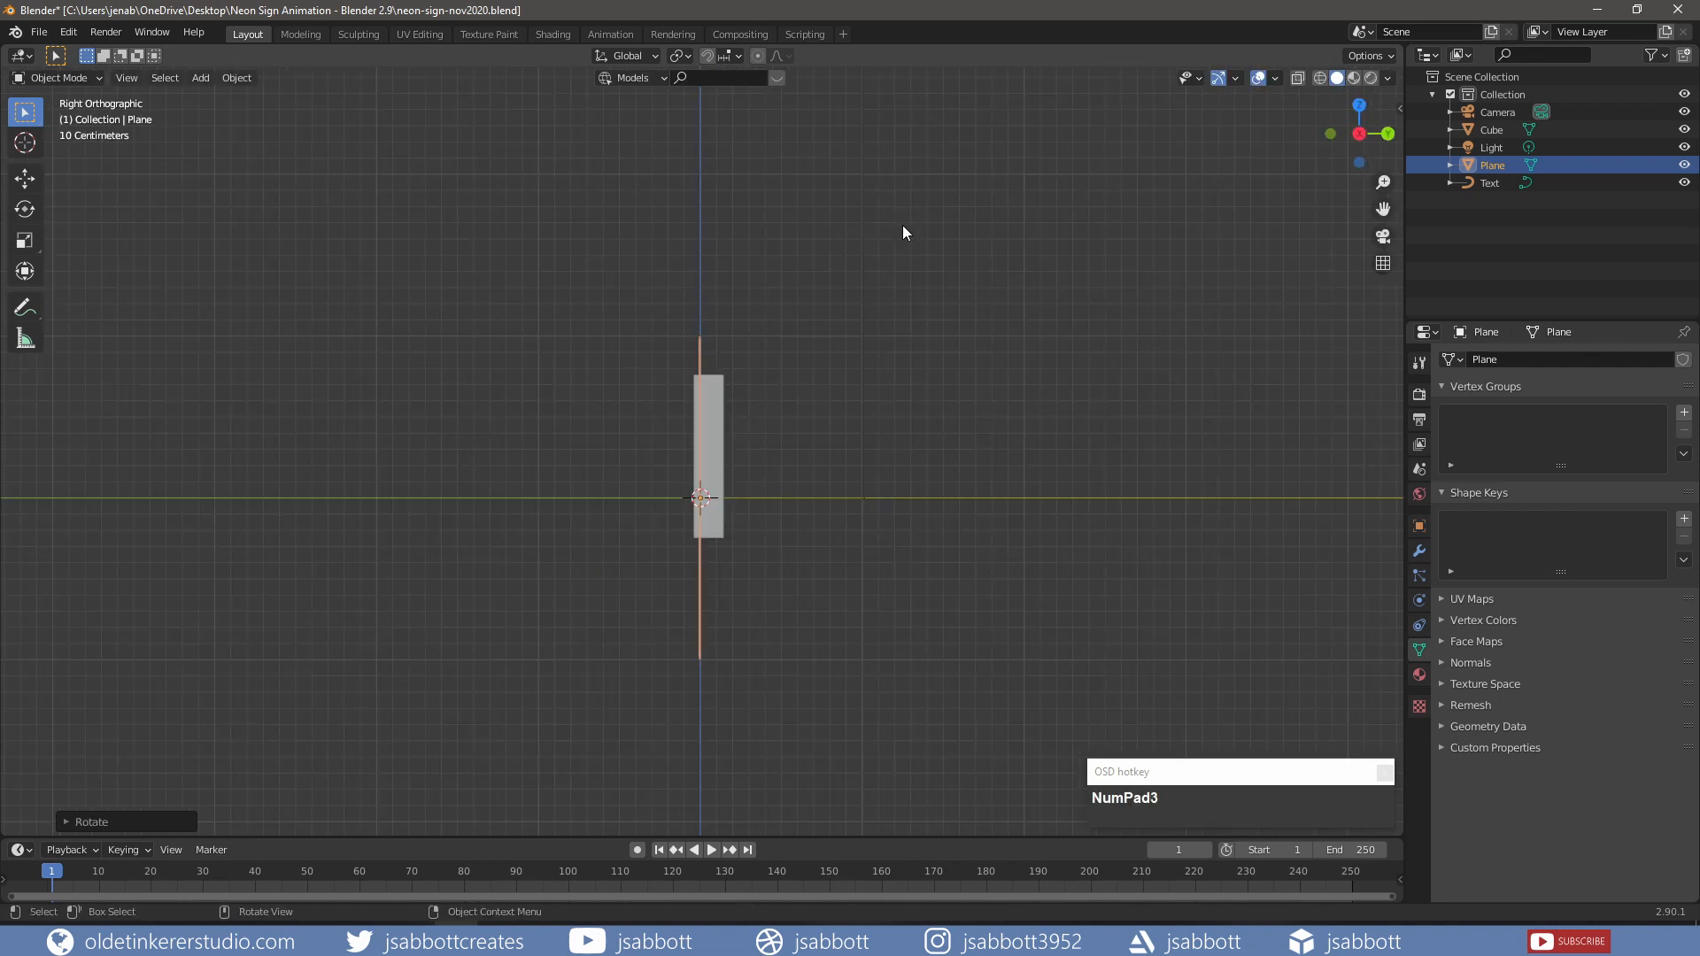
{"action": "key", "text": "g"}
{"action": "key", "text": "y"}
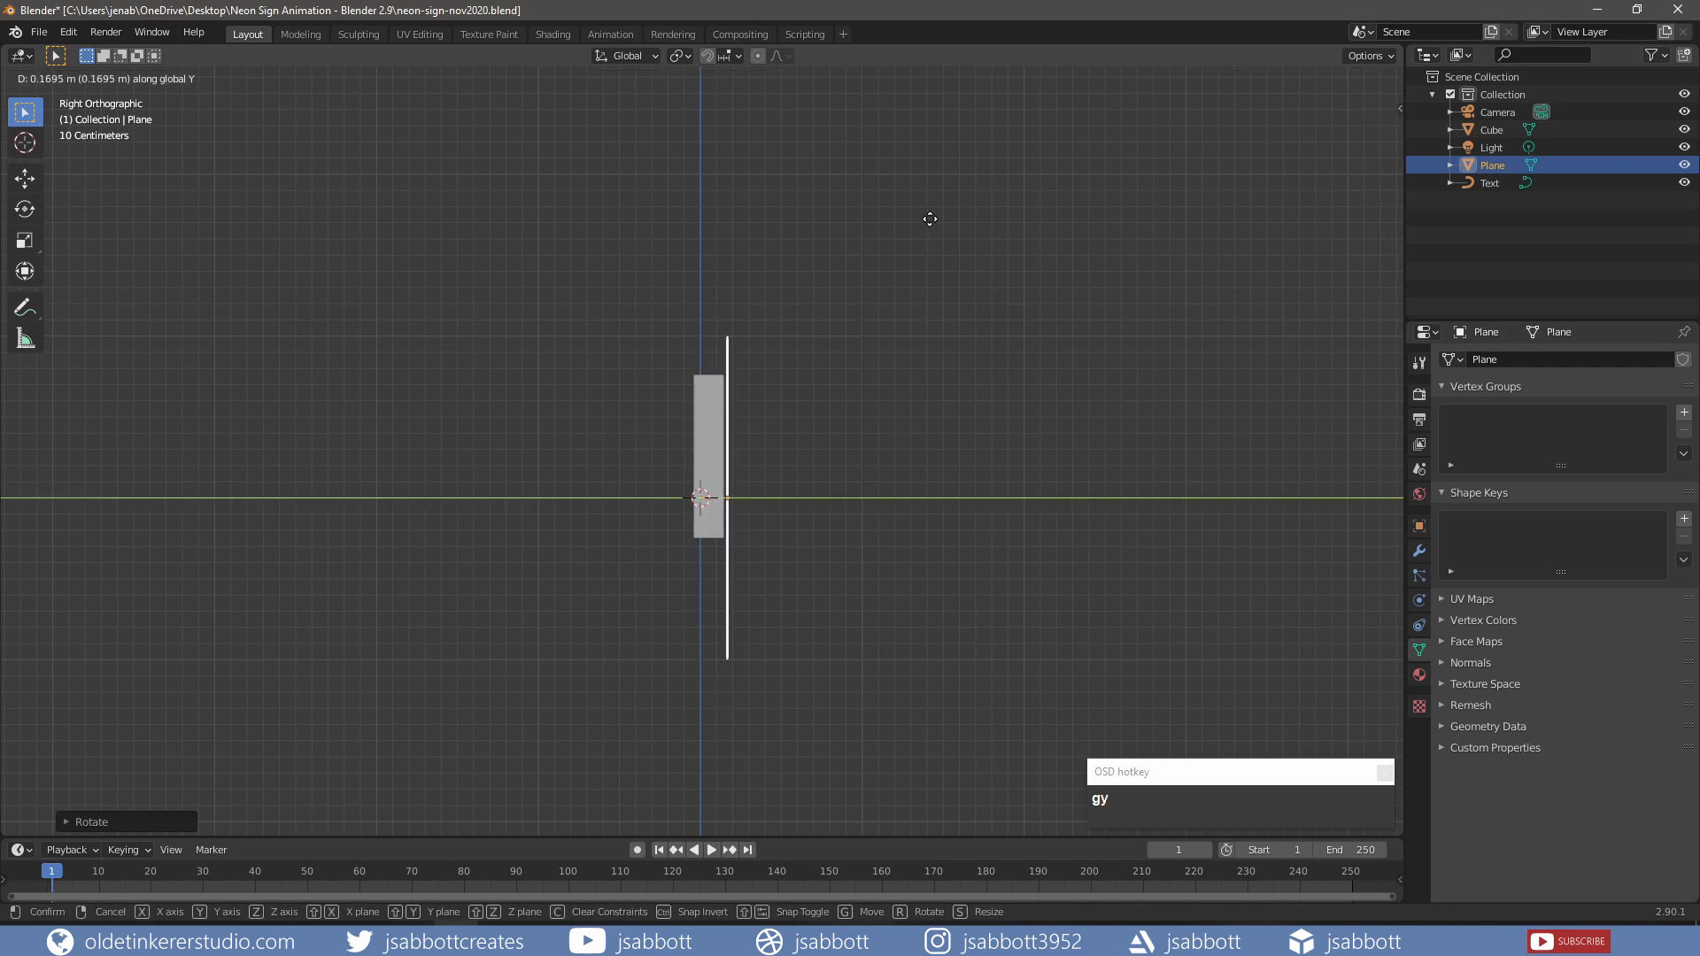
{"action": "left_click", "coordinate": [929, 220]}
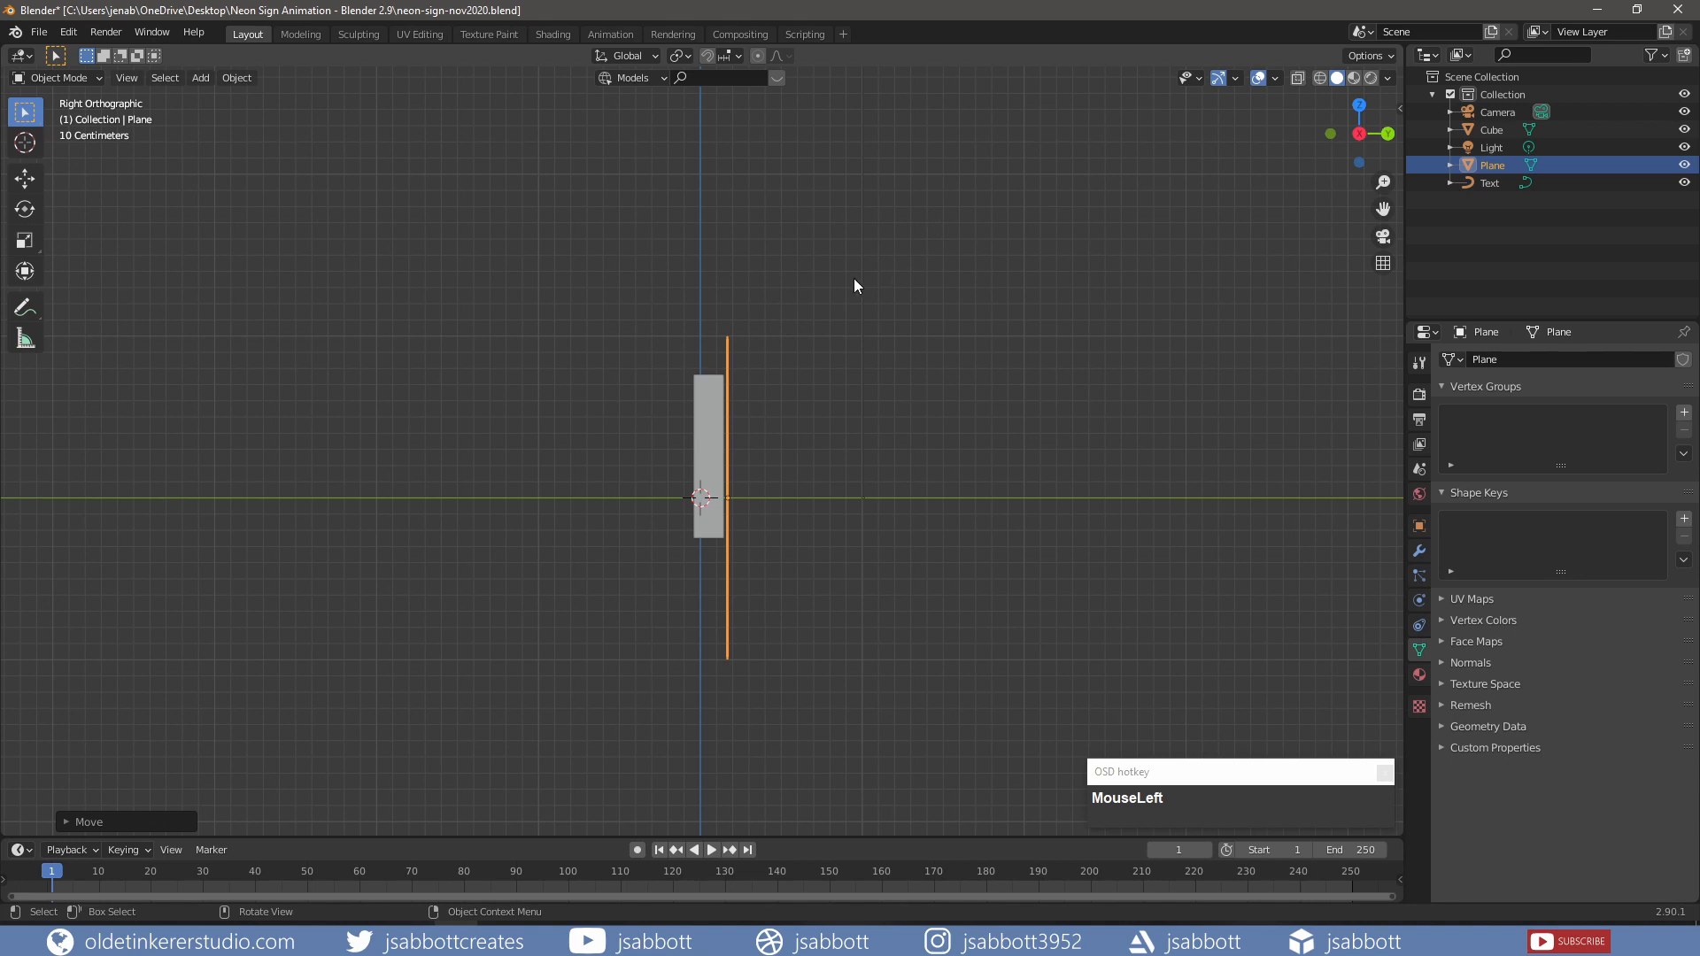
{"action": "key", "text": "KP_1"}
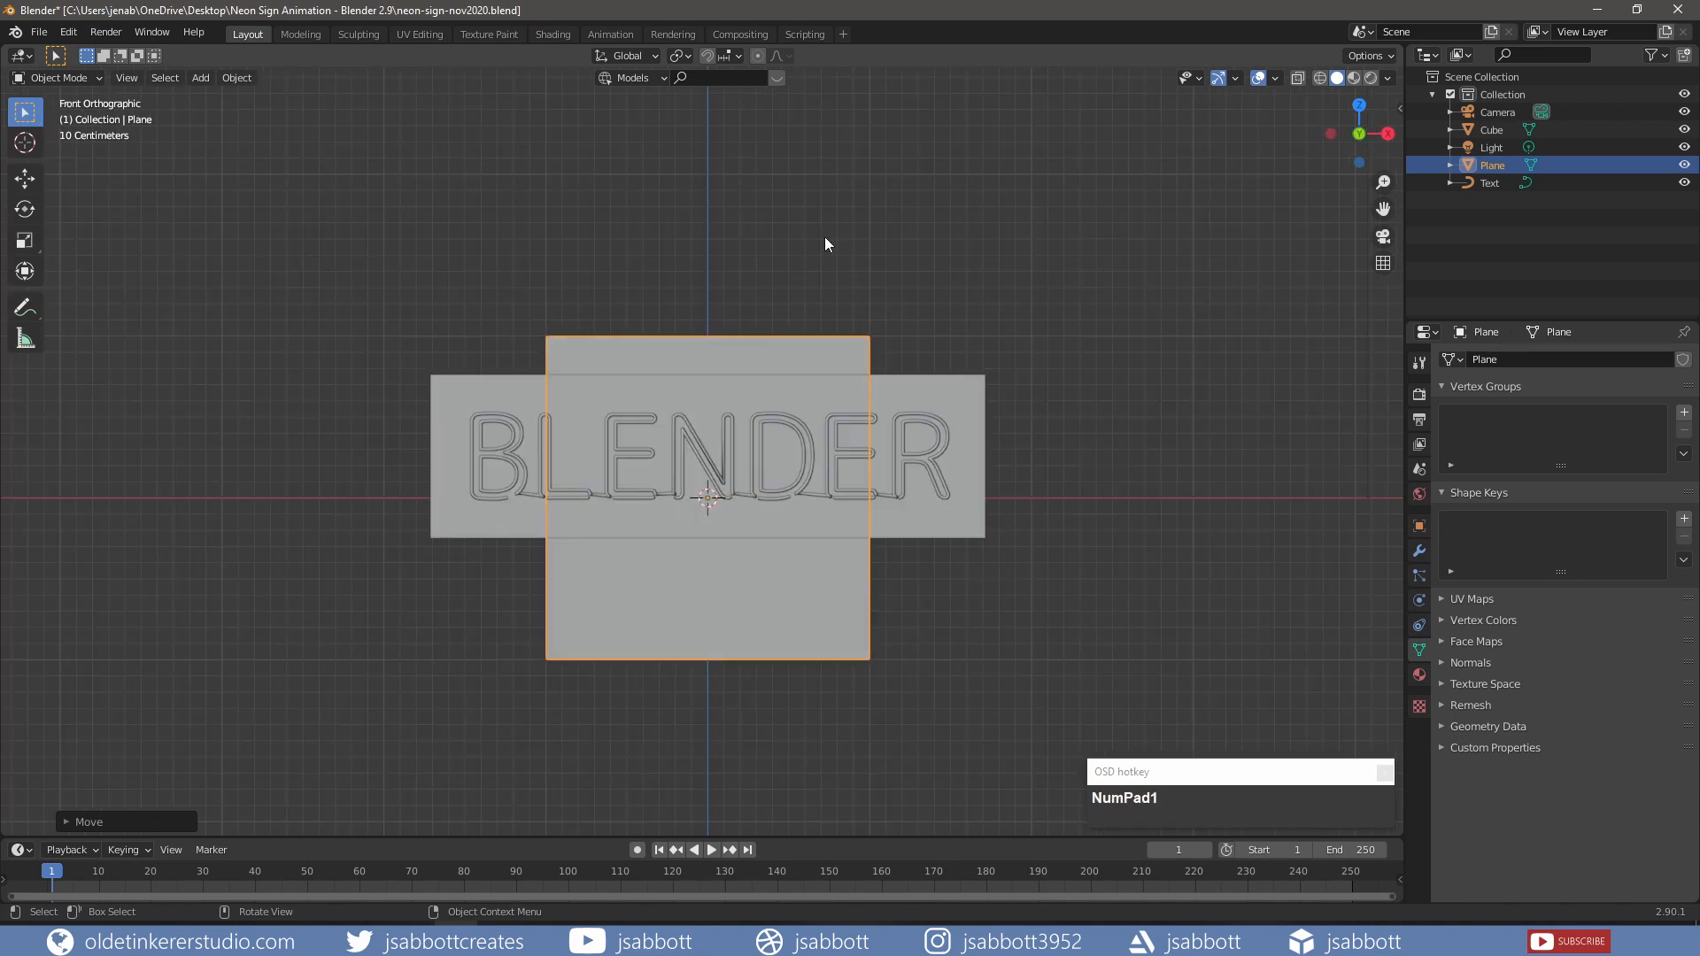
Step: Enlarge the plane into a wide, tall wall behind the sign and lower it slightly
{"action": "key", "text": "s"}
{"action": "key", "text": "x"}
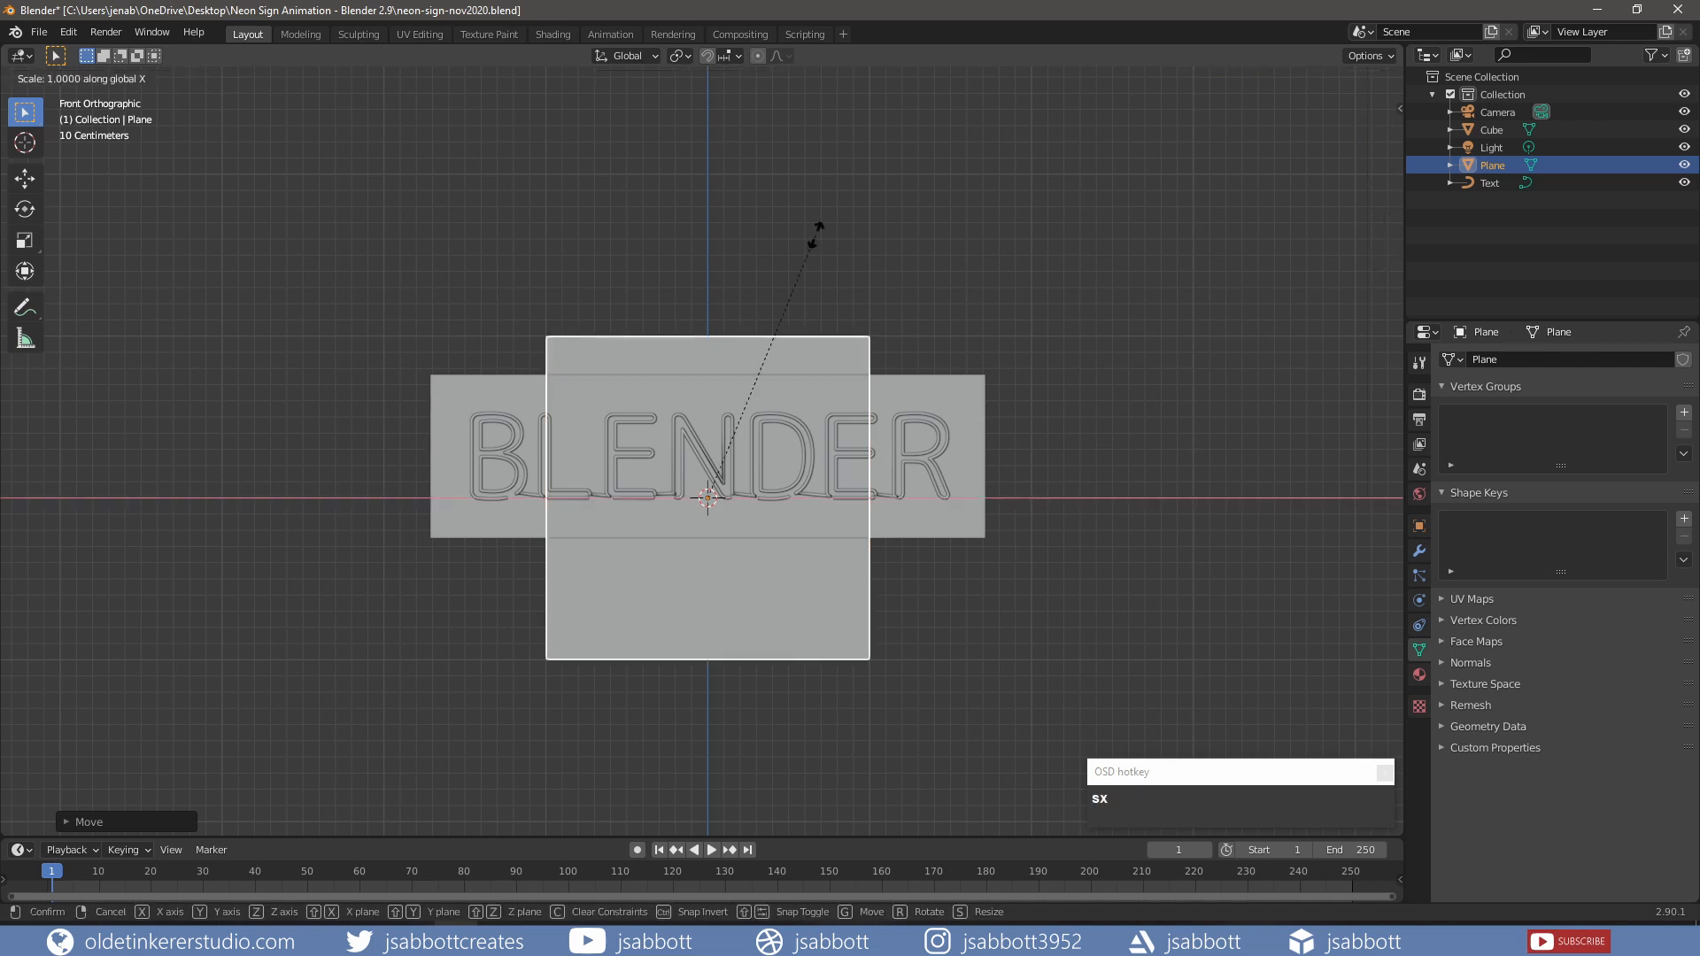
{"action": "left_click", "coordinate": [1062, 101]}
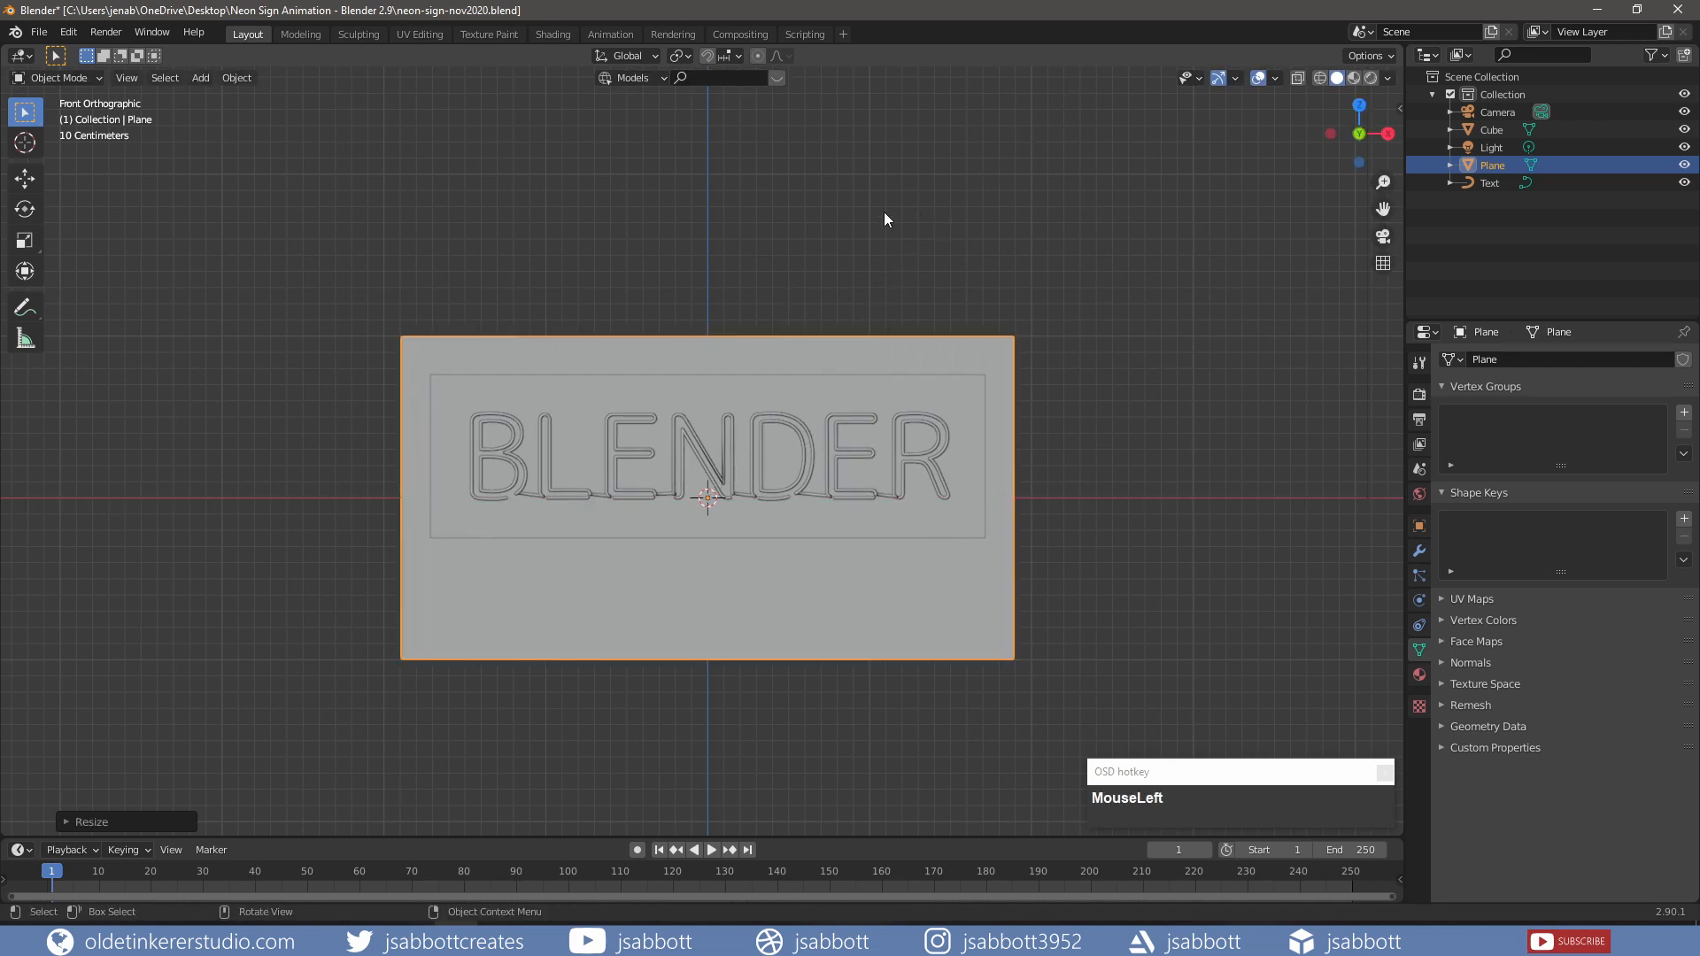
{"action": "key", "text": "s"}
{"action": "key", "text": "z"}
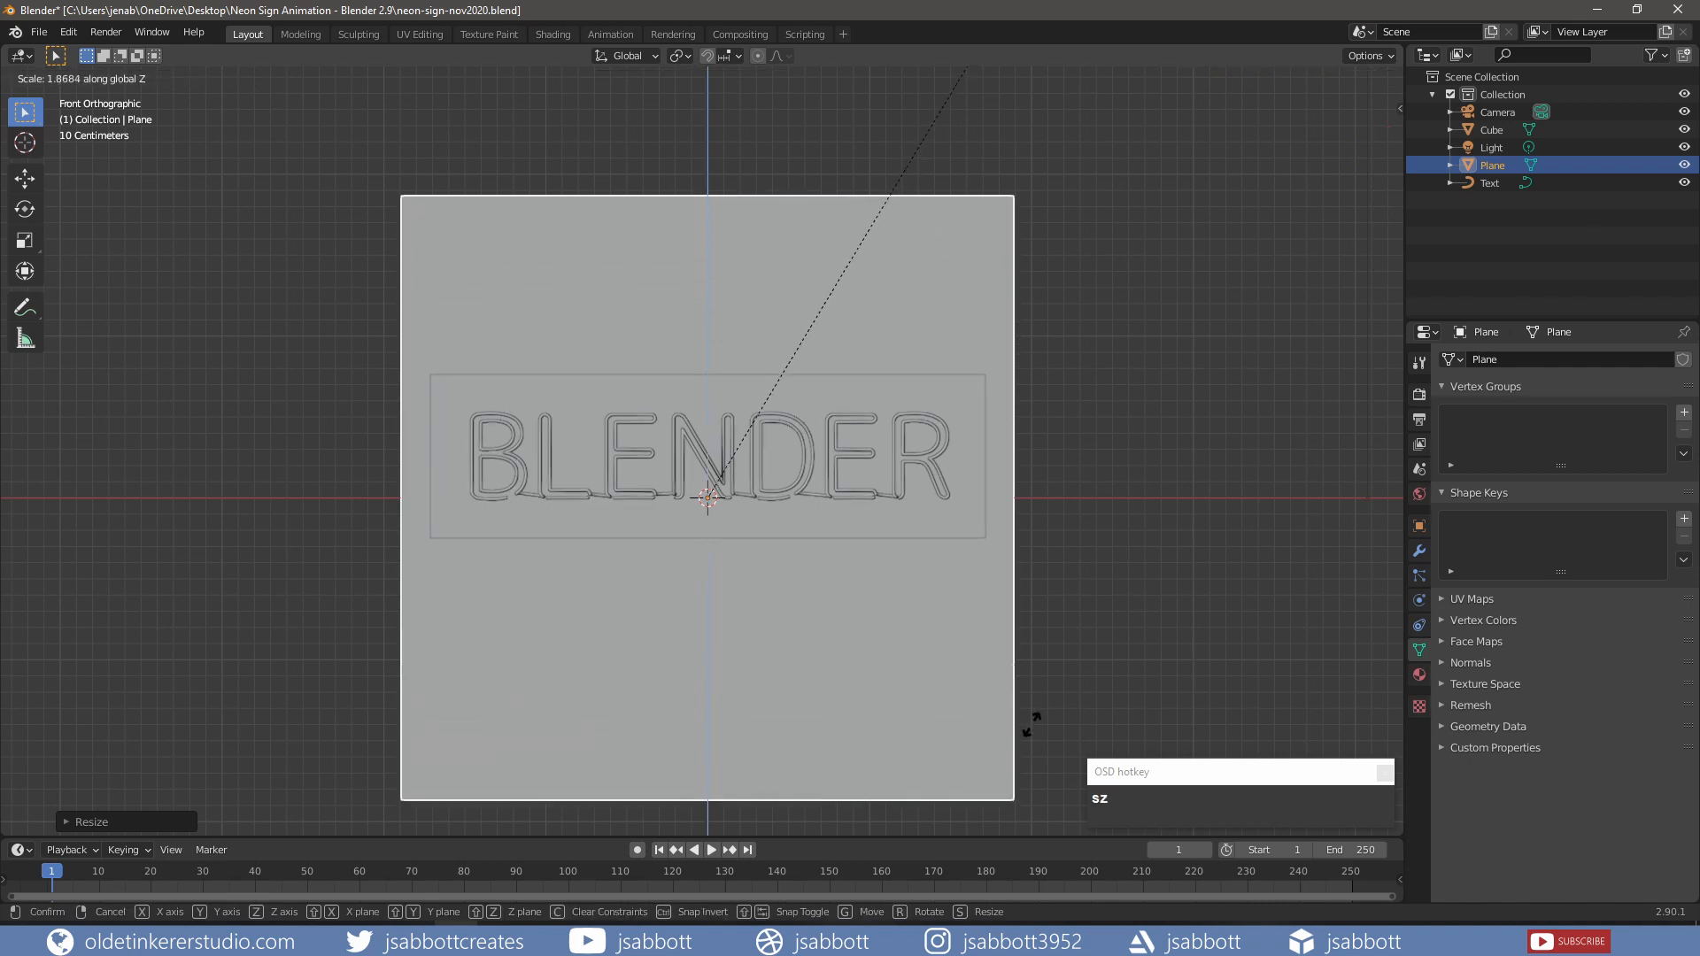
{"action": "left_click", "coordinate": [1070, 650]}
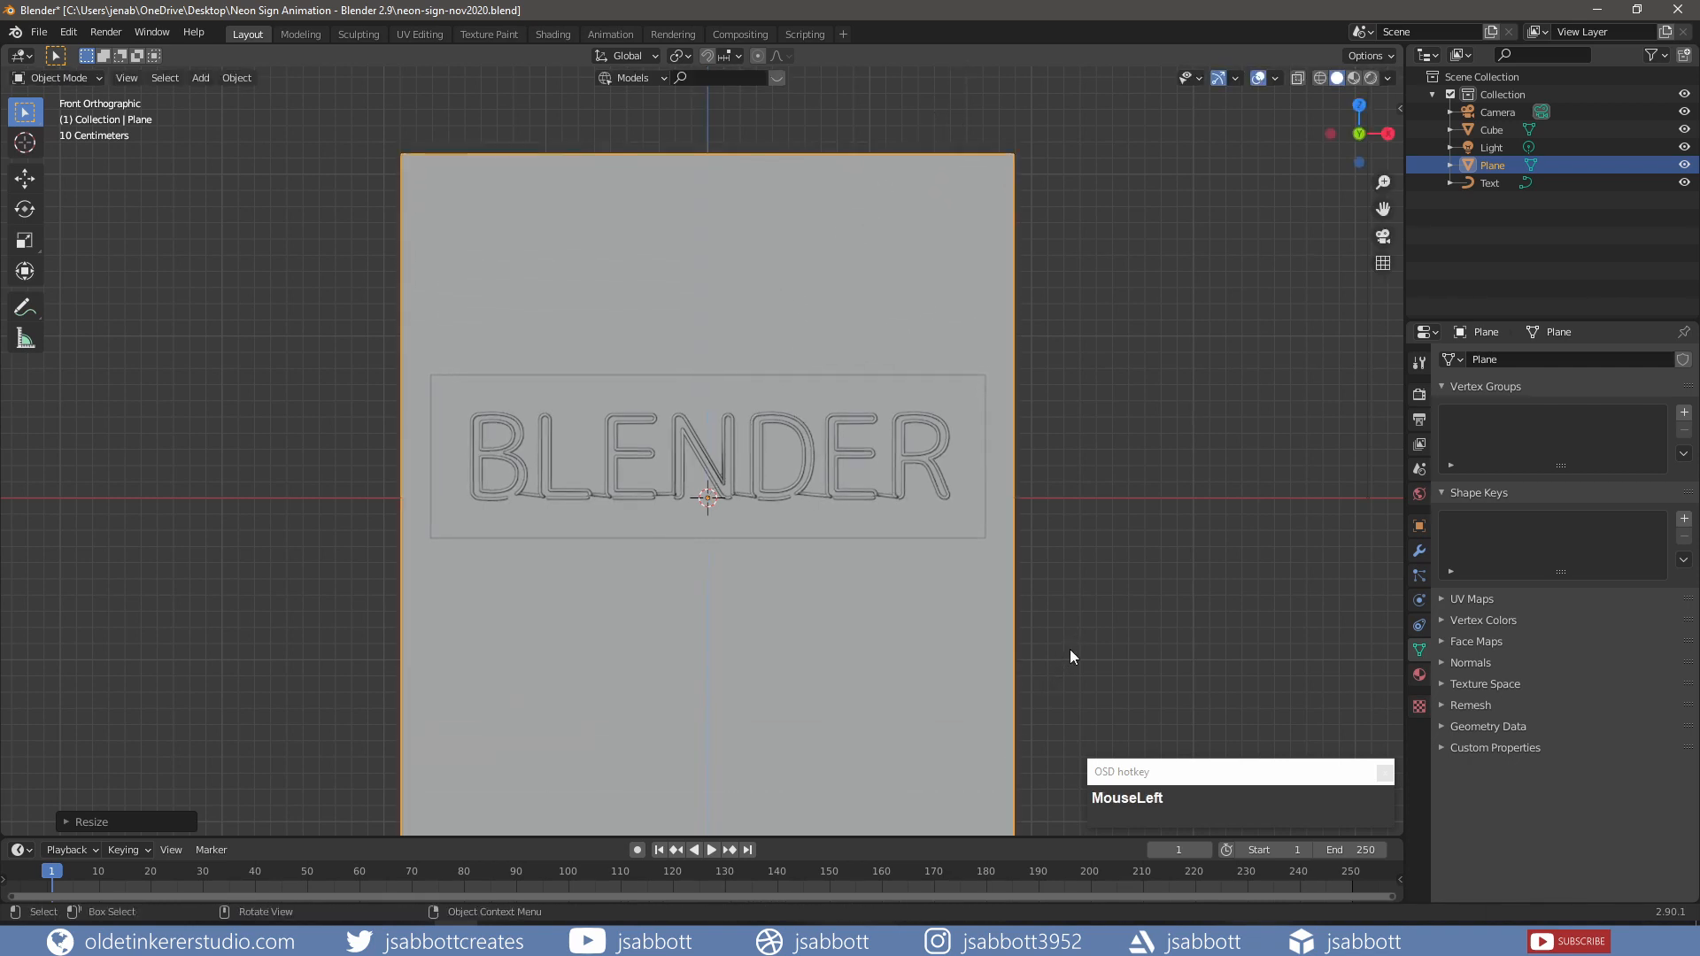
{"action": "key", "text": "z"}
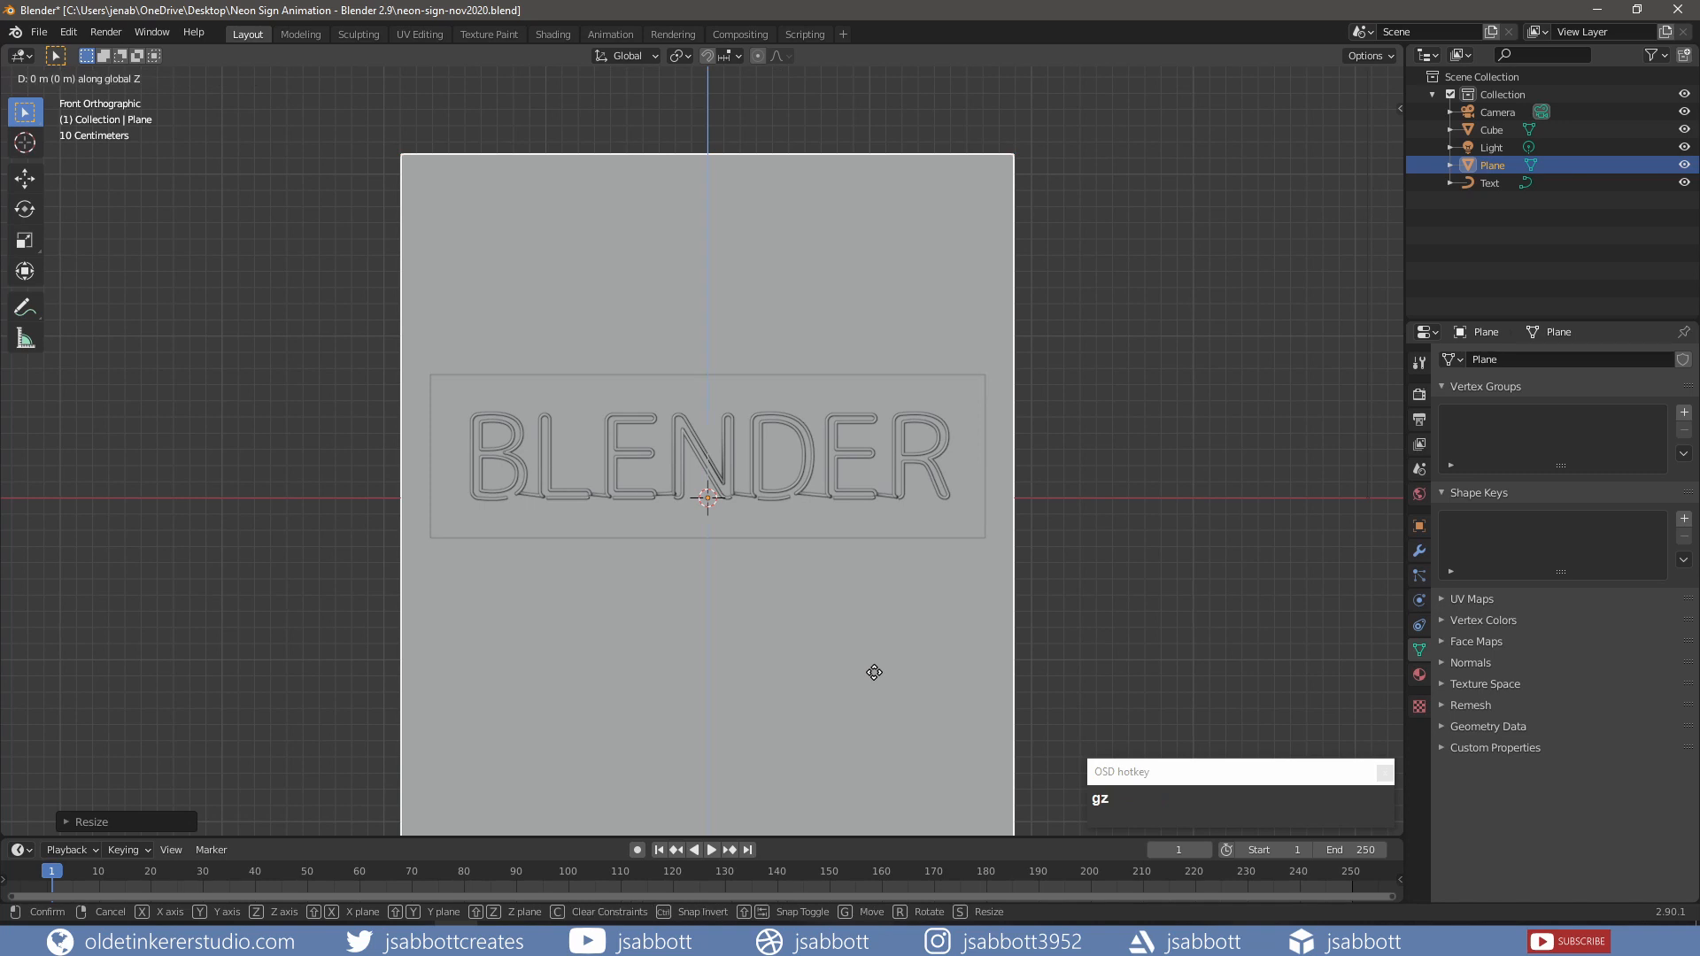
{"action": "left_click", "coordinate": [875, 727]}
{"action": "middle_click_drag", "start_coordinate": [941, 729], "coordinate": [924, 638], "text": "shift"}
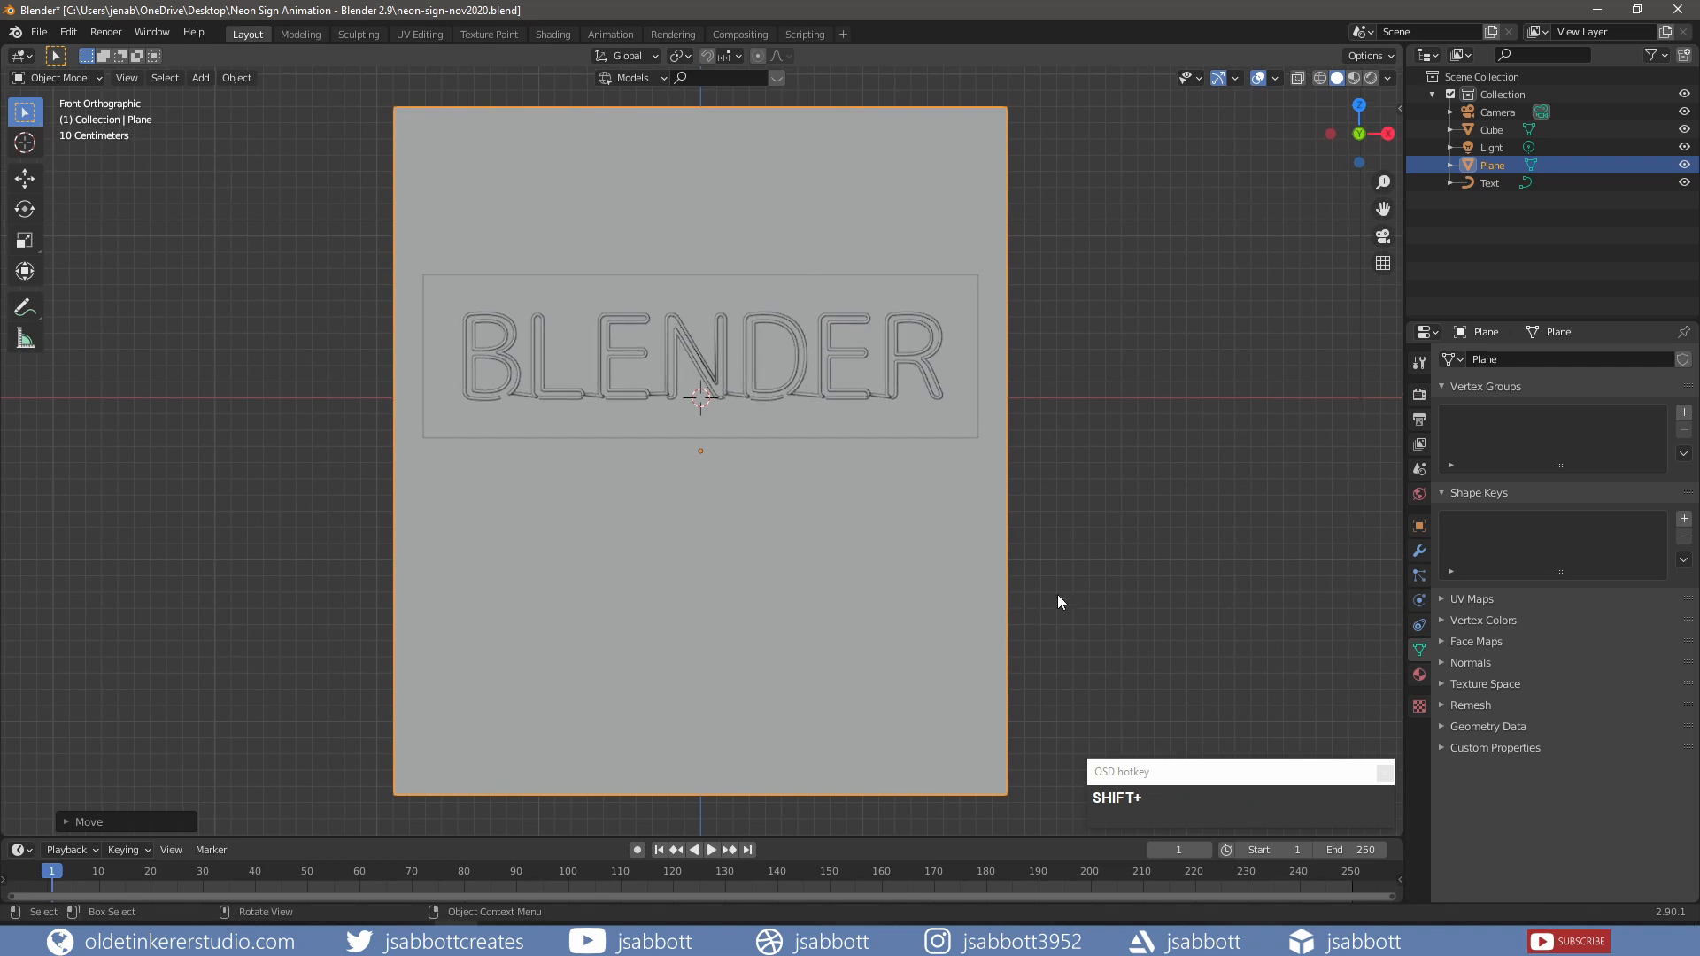
Step: Apply the wall plane's scale and save the blend file
{"action": "key", "text": "ctrl+a"}
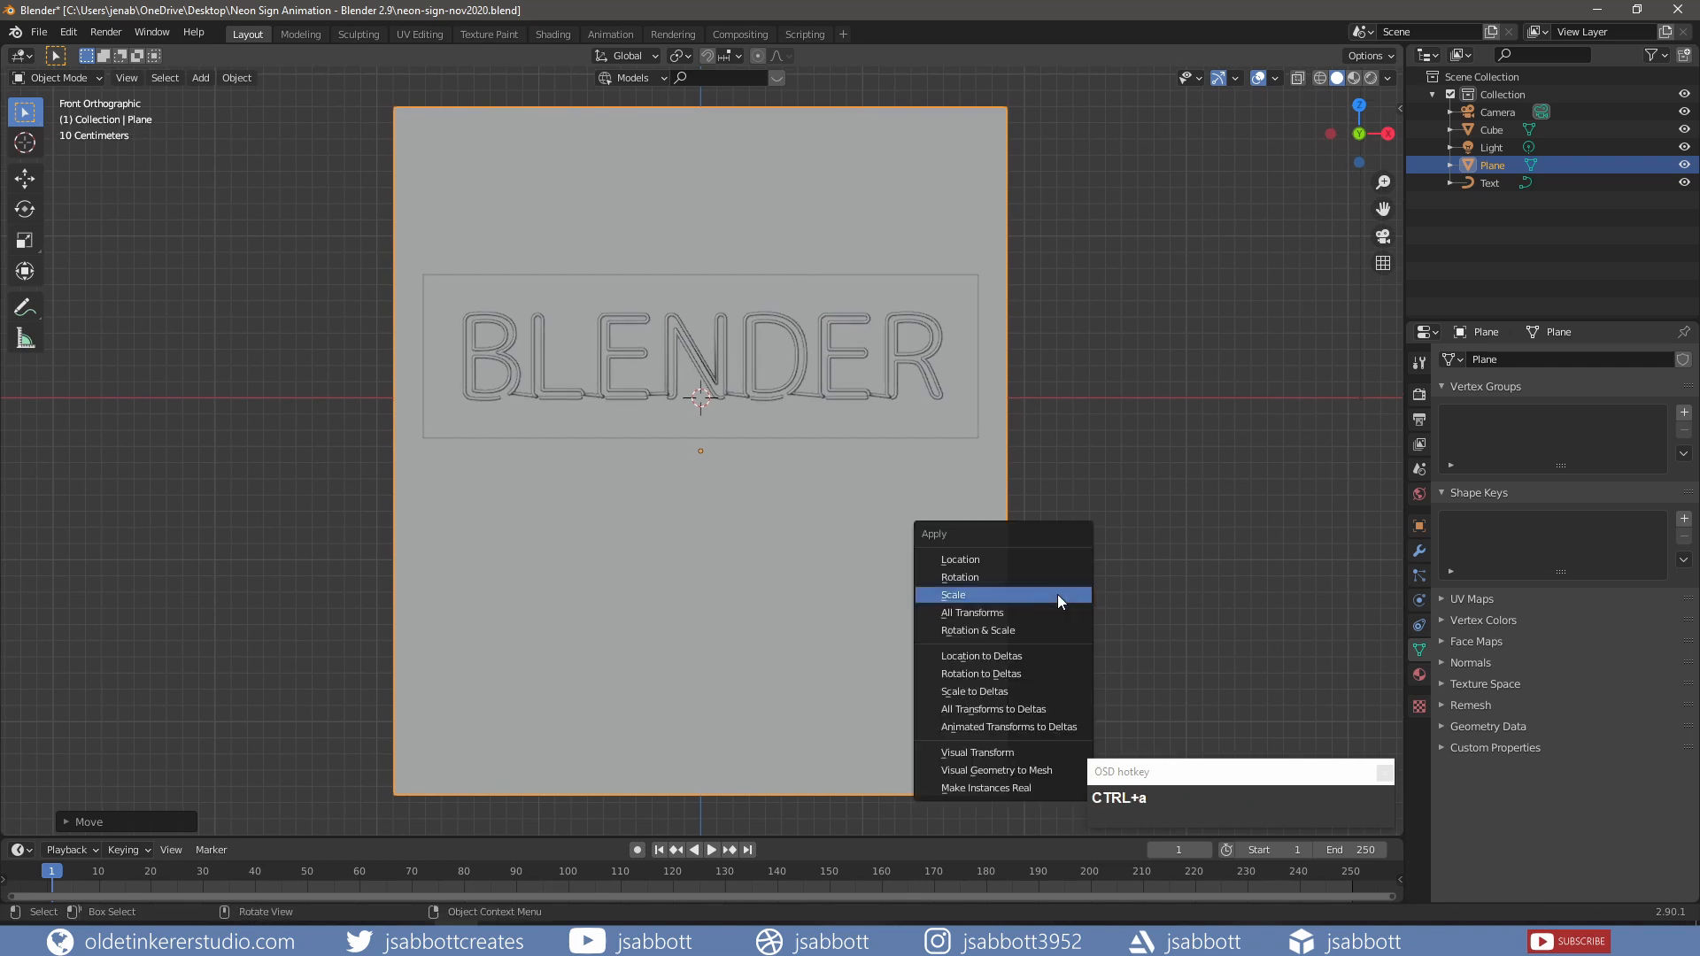
{"action": "left_click", "coordinate": [1058, 597]}
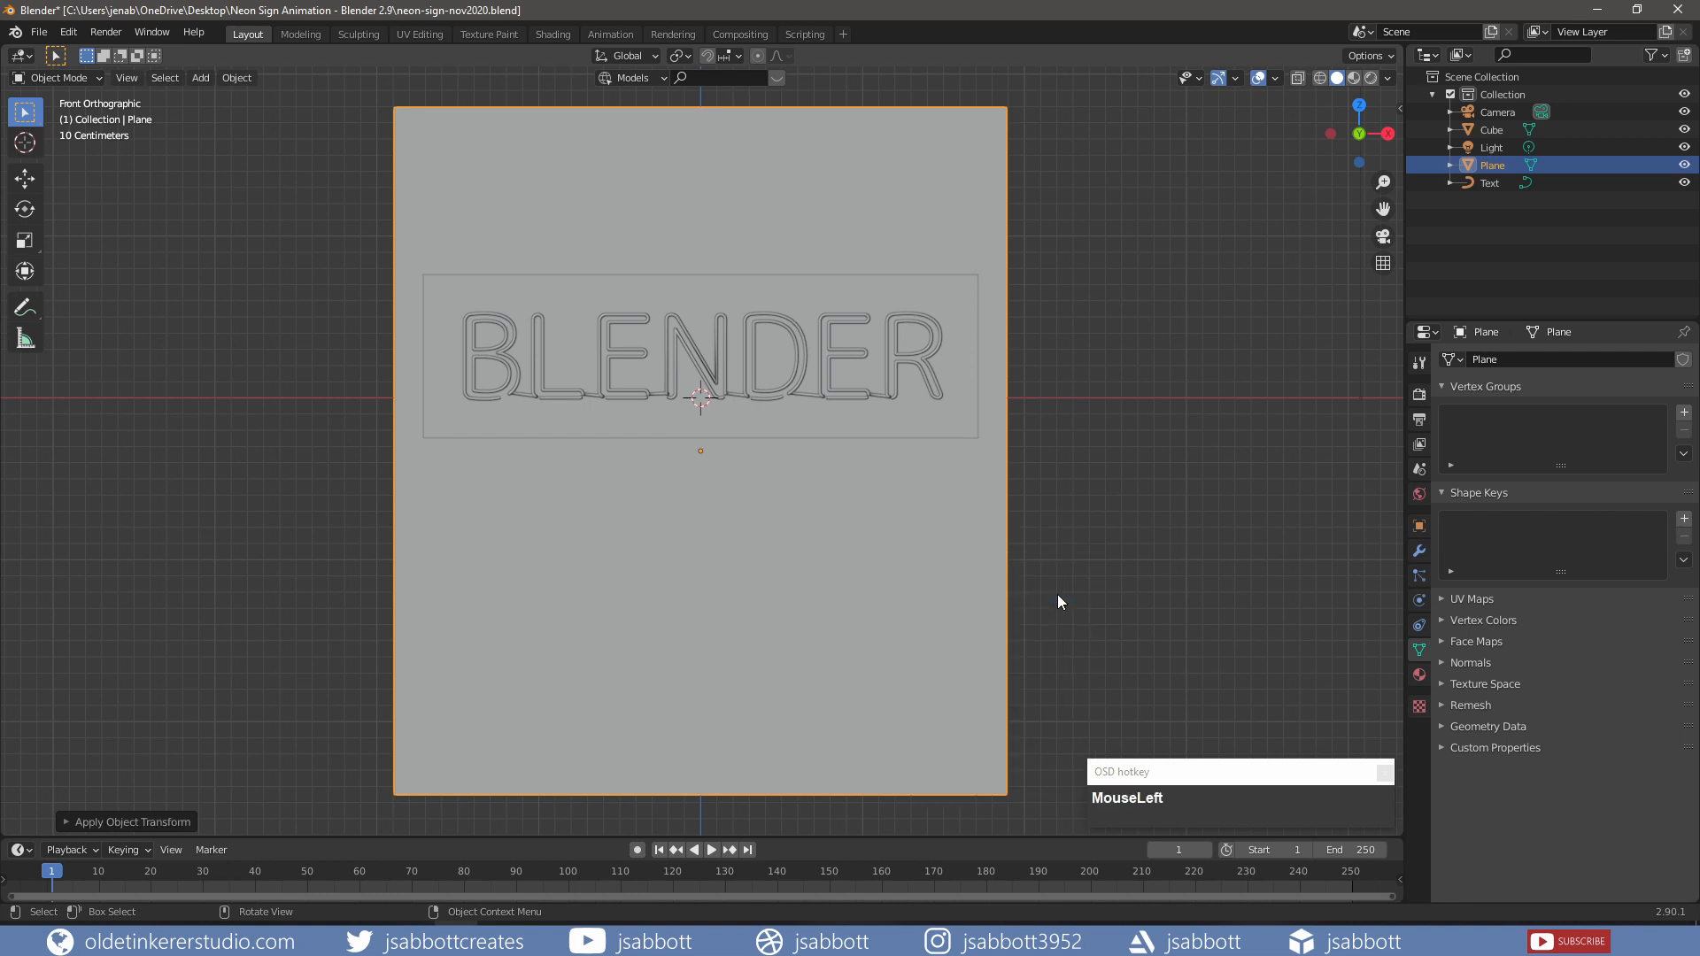
{"action": "key", "text": "ctrl+s"}
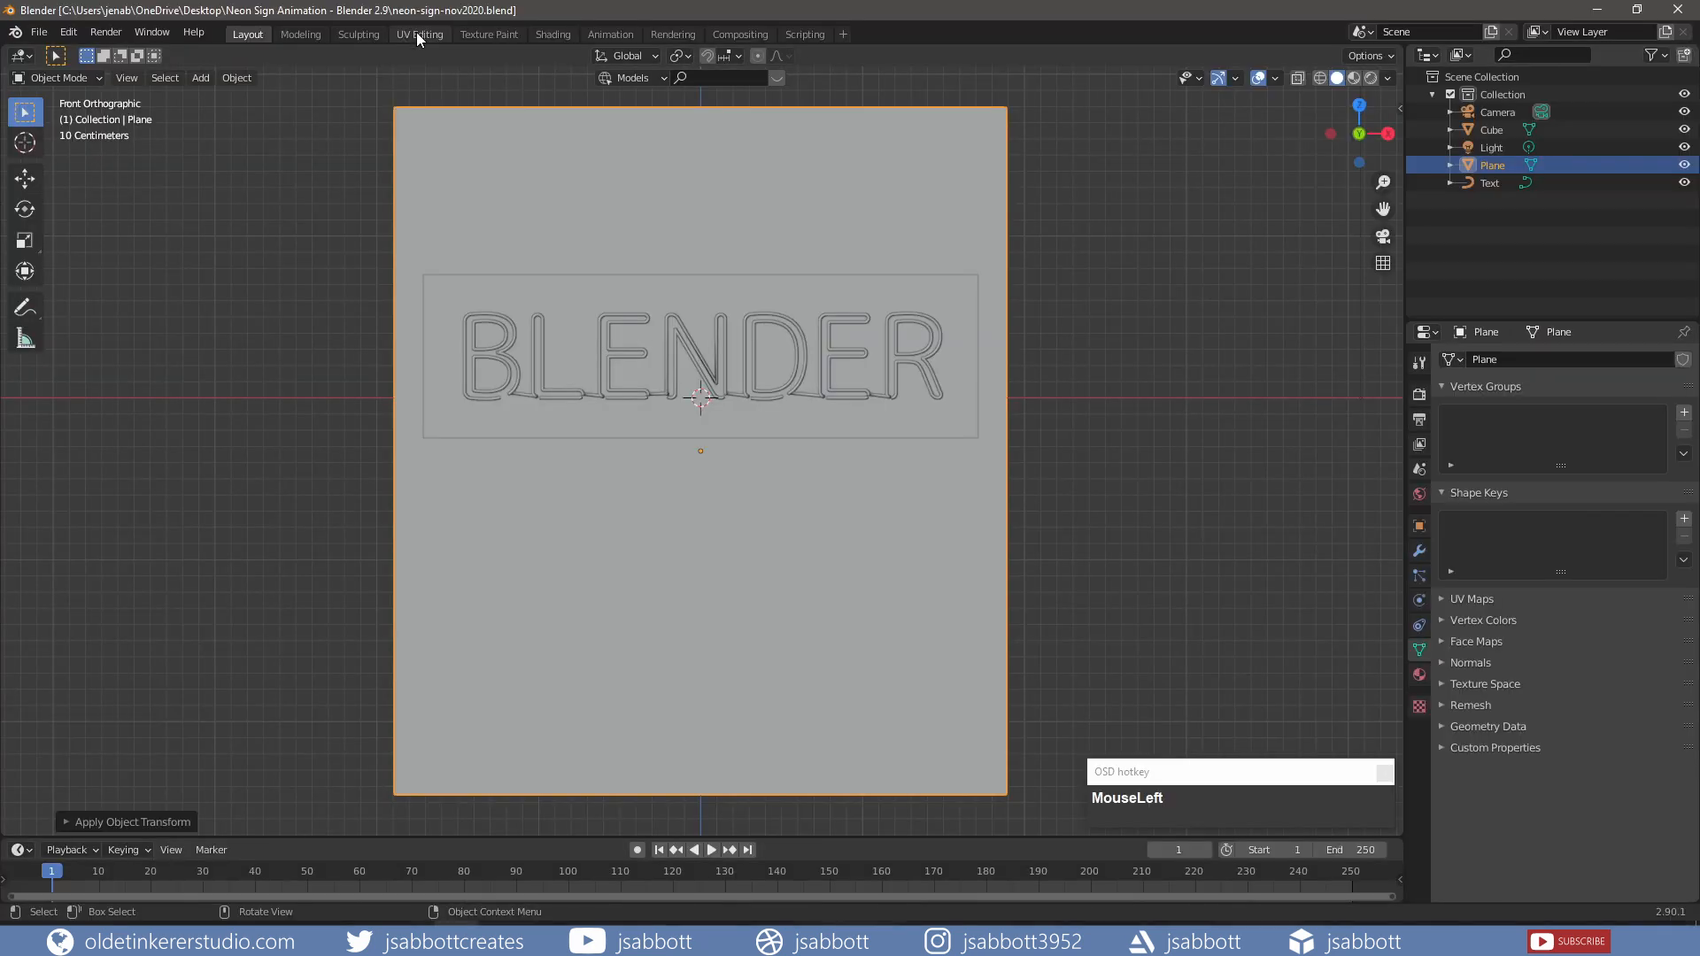
Step: In the UV Editing workspace, select the sign box and enter Edit Mode
{"action": "left_click", "coordinate": [418, 33]}
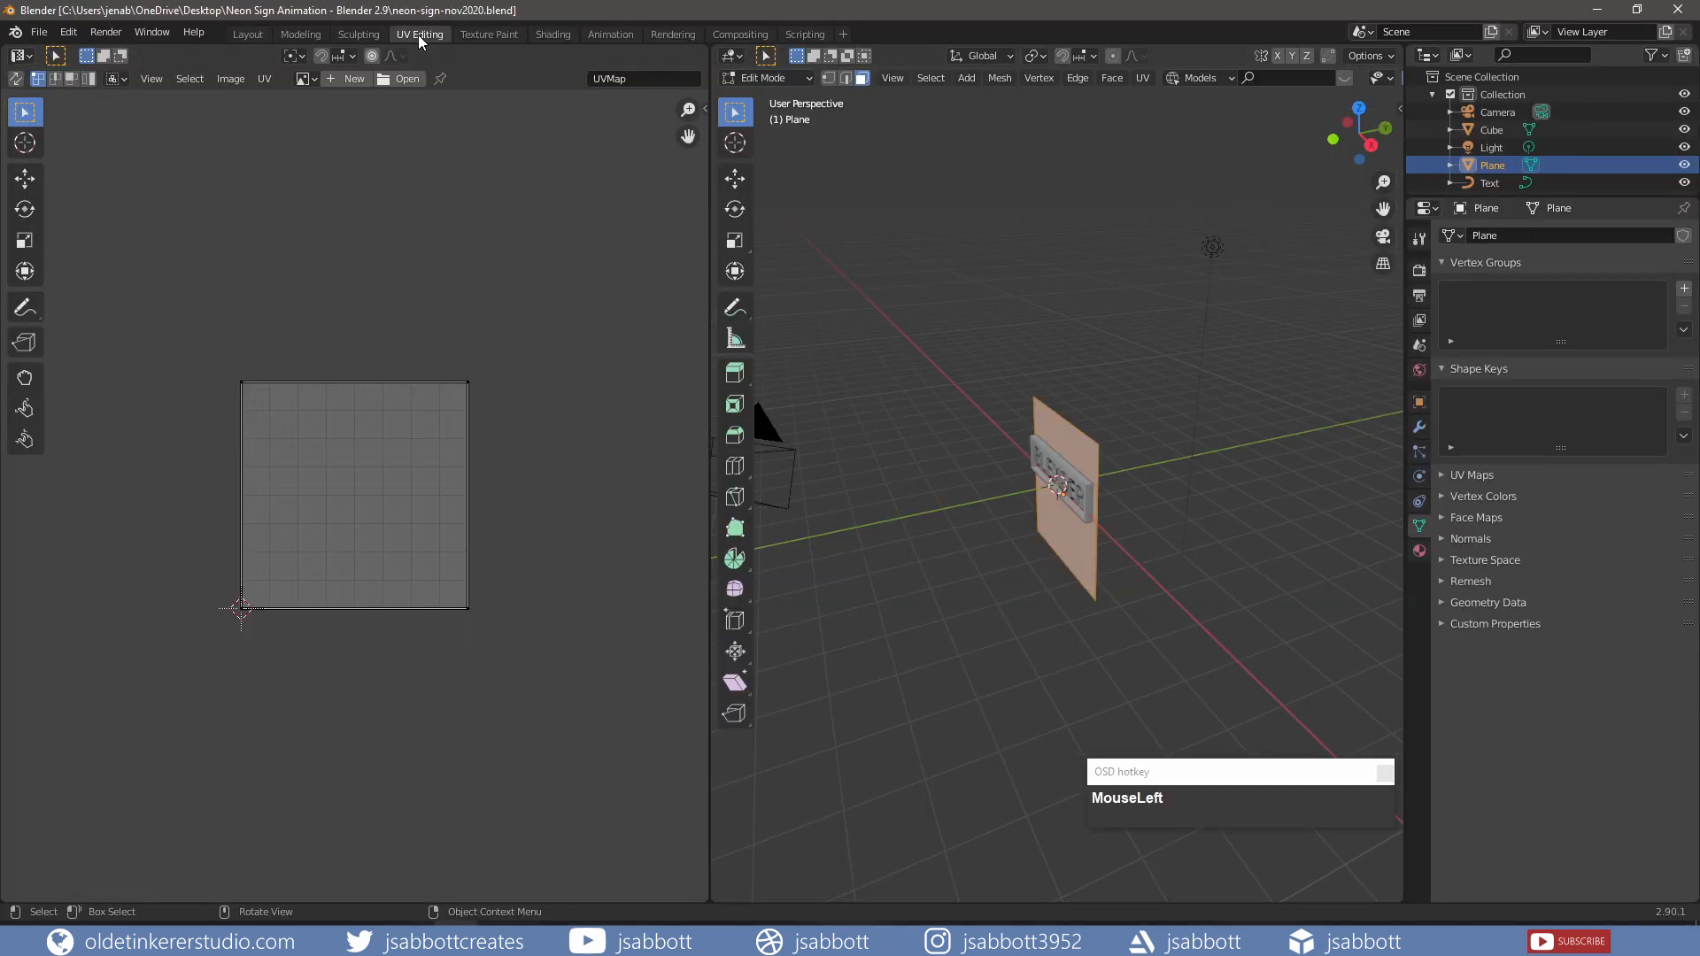
{"action": "key", "text": "Tab"}
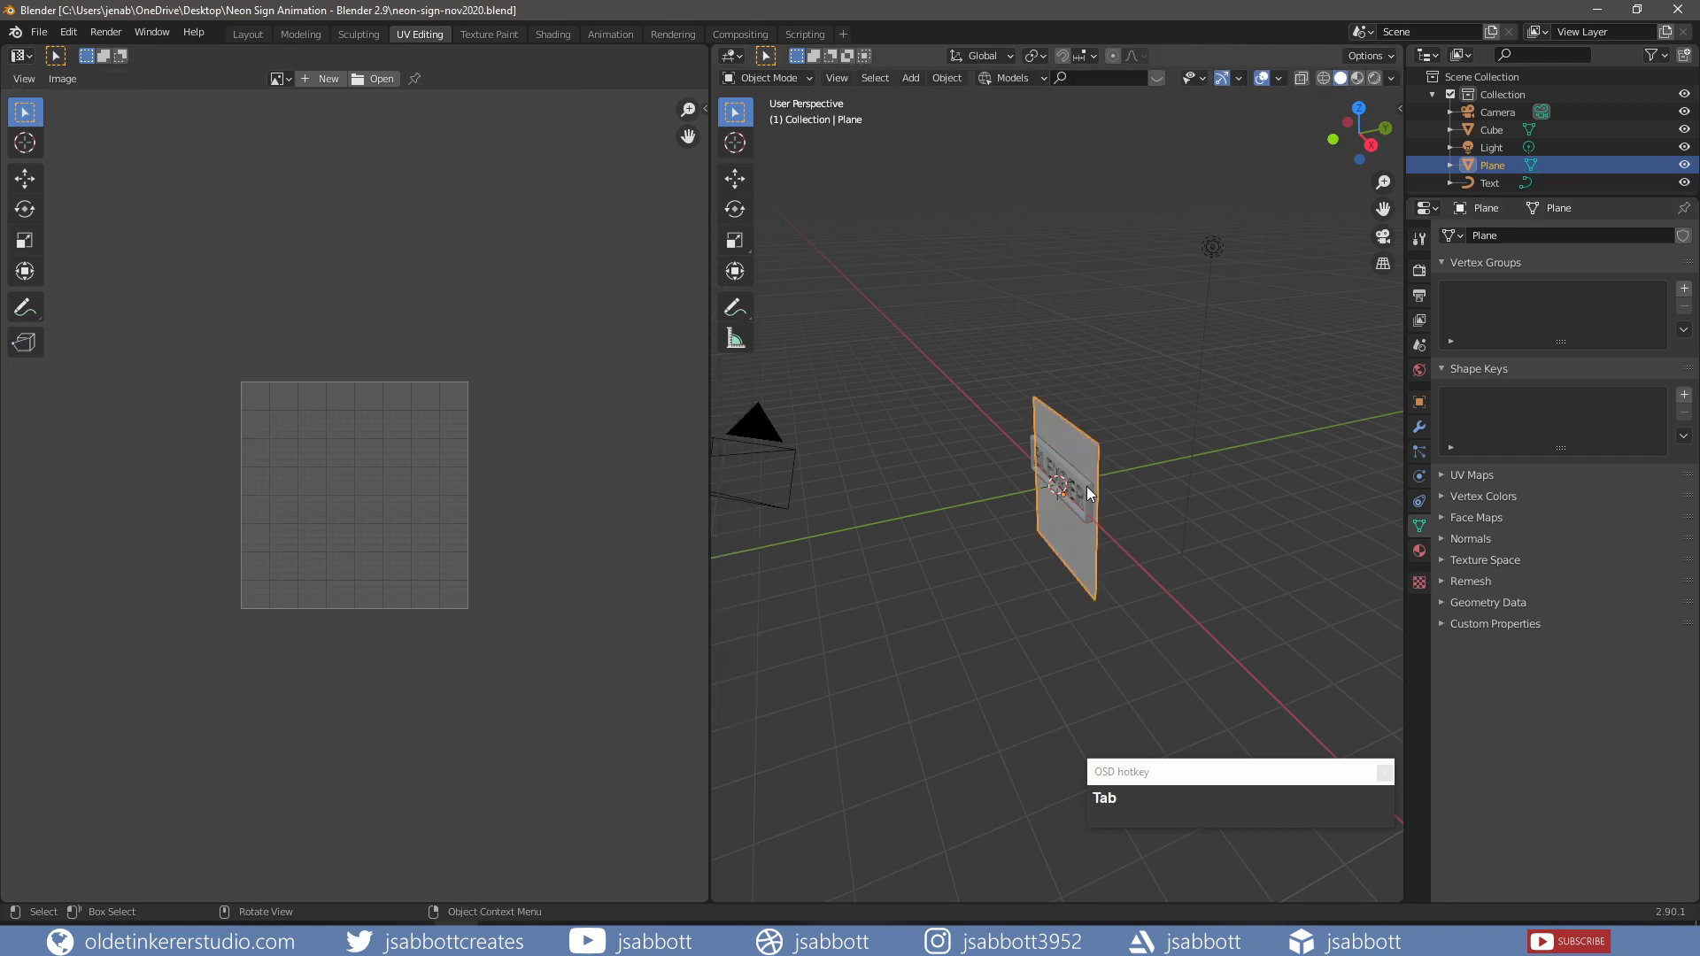
{"action": "left_click", "coordinate": [1086, 486]}
{"action": "scroll", "coordinate": [1065, 449], "scroll_direction": "up", "scroll_amount": 5}
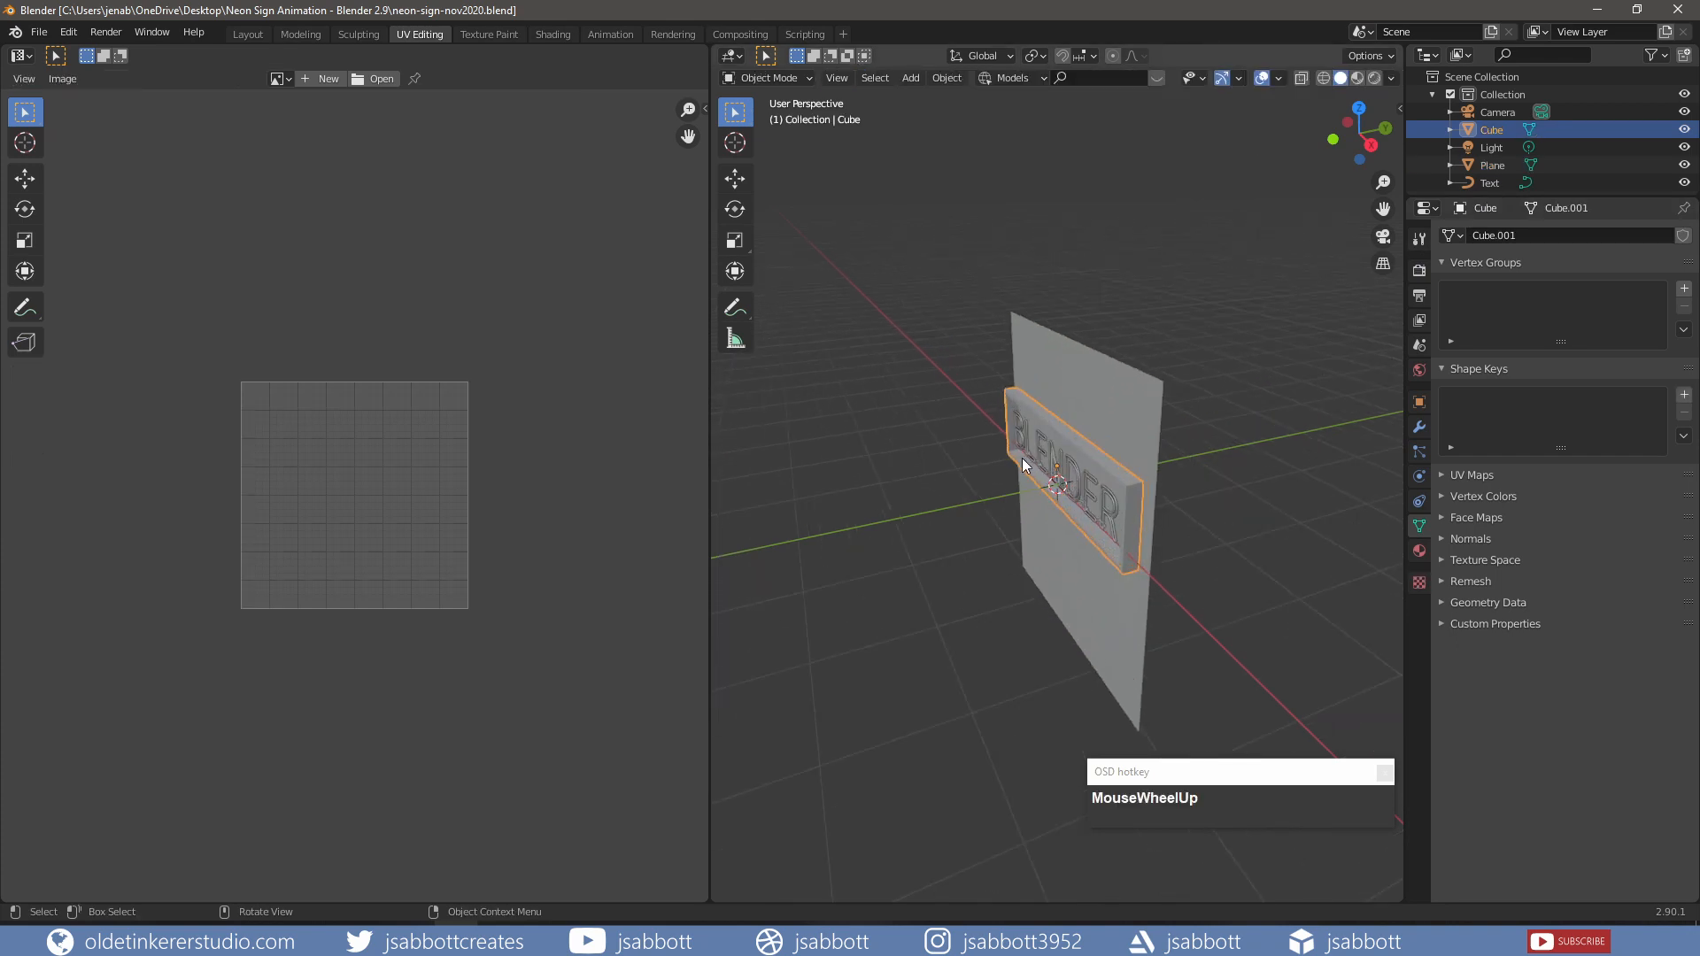
{"action": "key", "text": "Tab"}
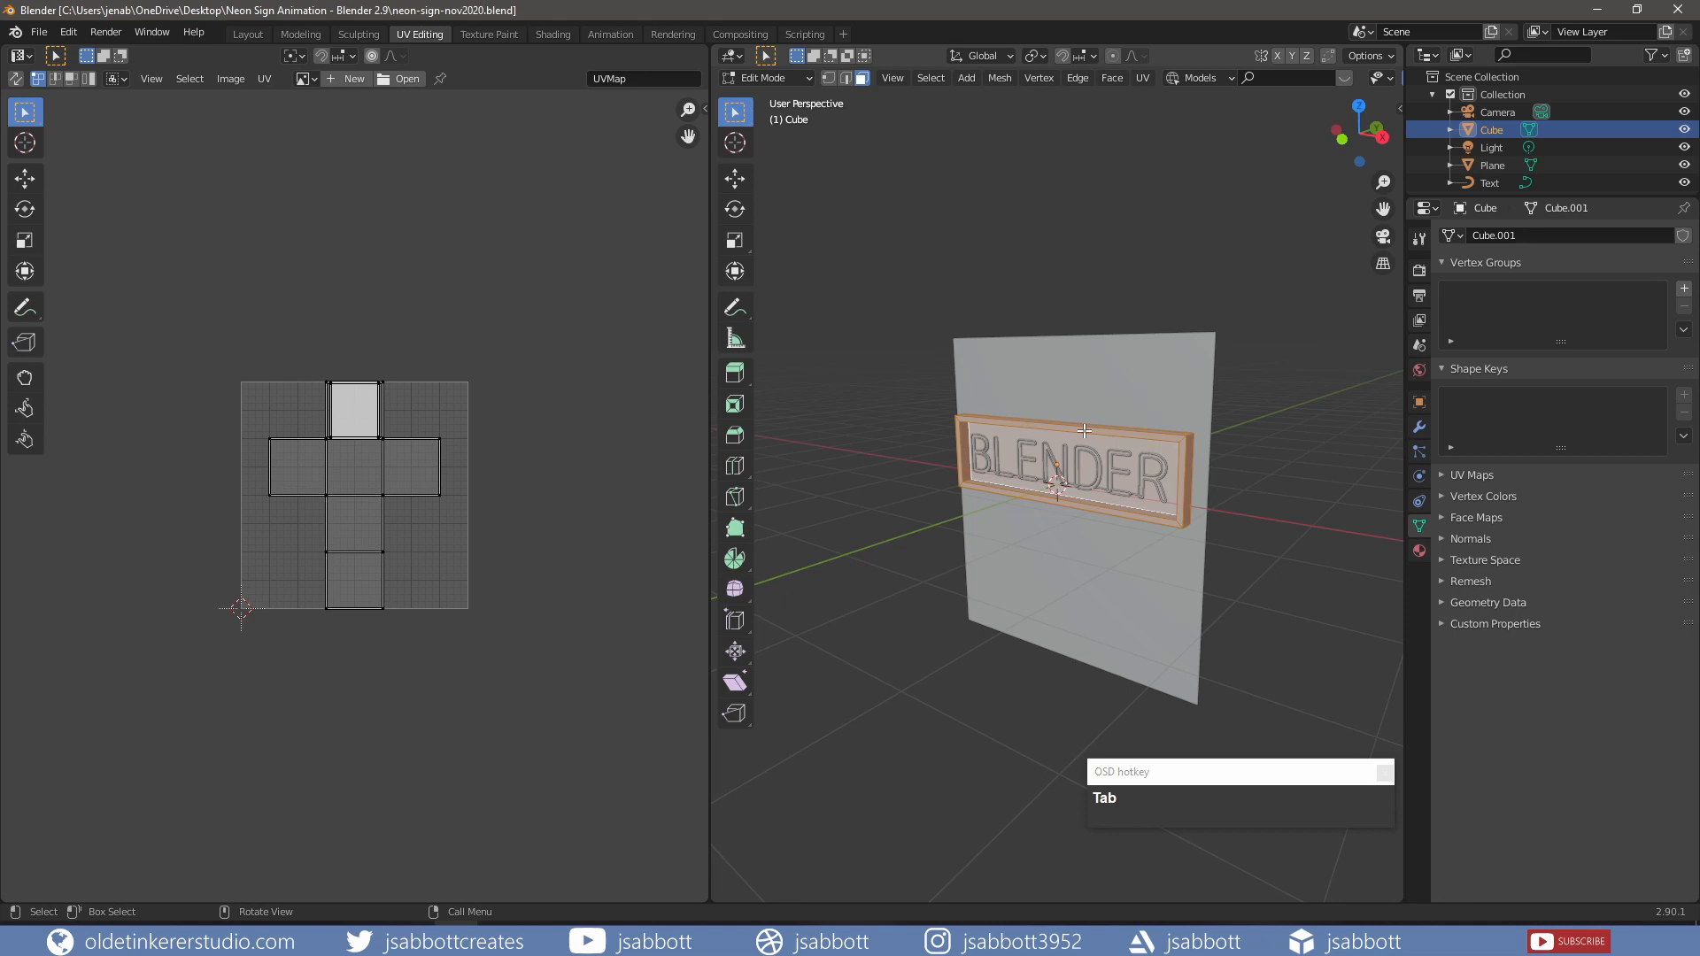
Step: Smart UV Project the sign box with a 0.06 island margin, then go to Shading
{"action": "key", "text": "u"}
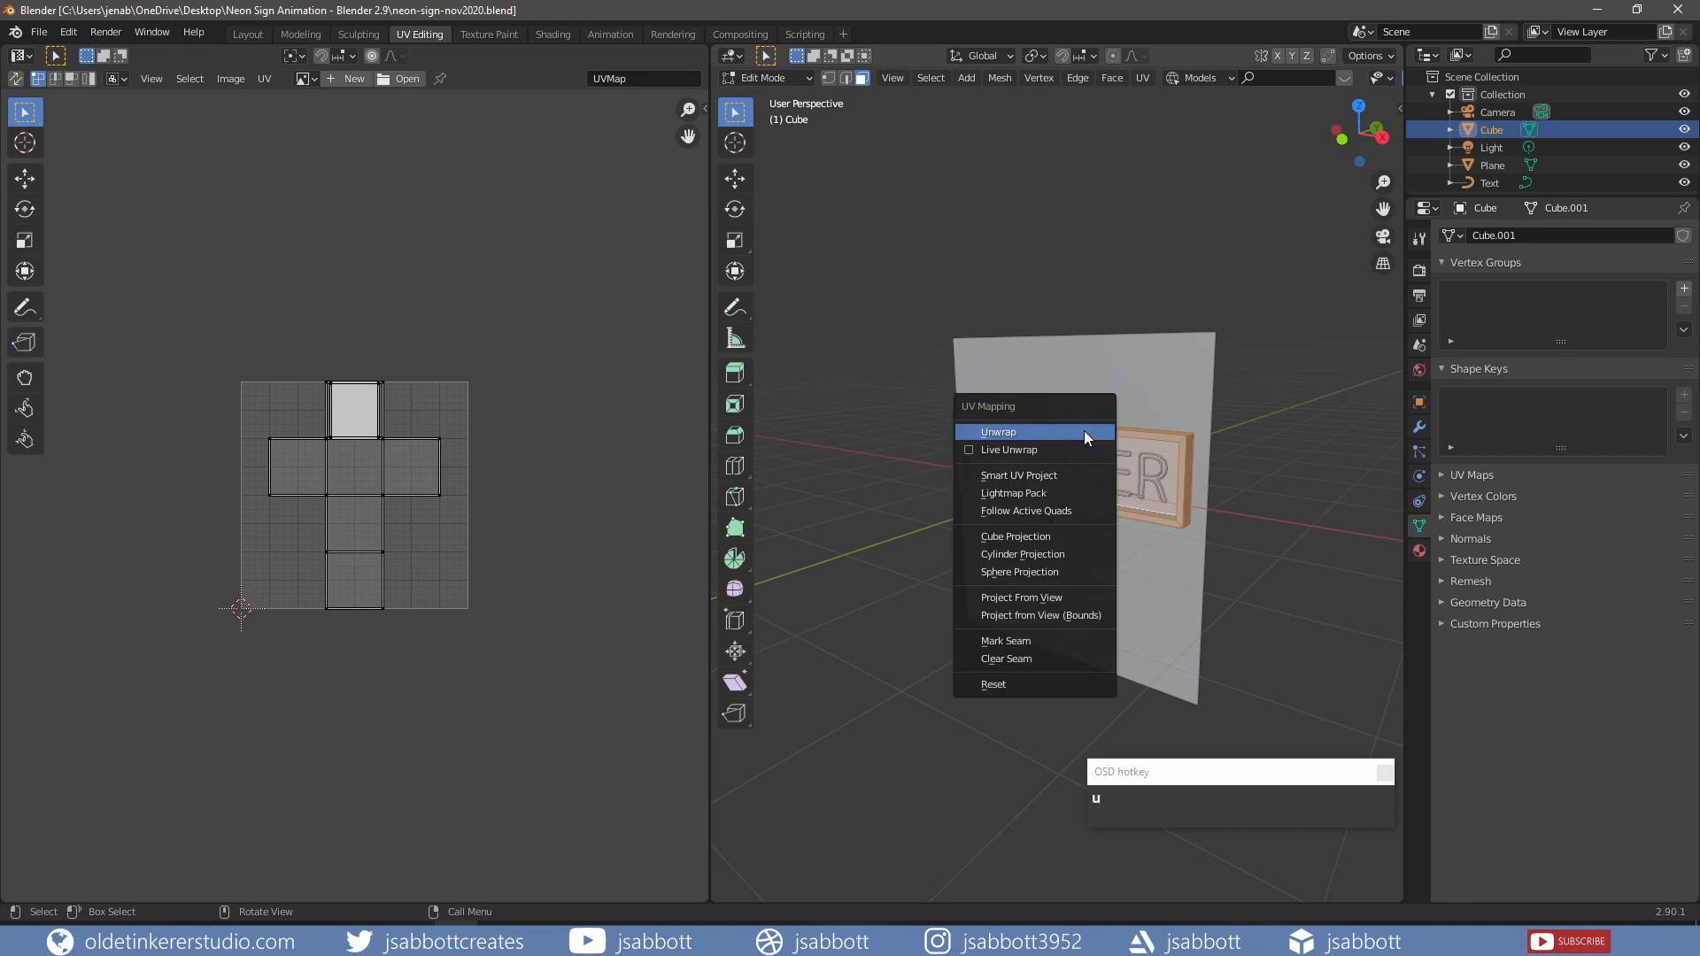
{"action": "left_click", "coordinate": [1036, 479]}
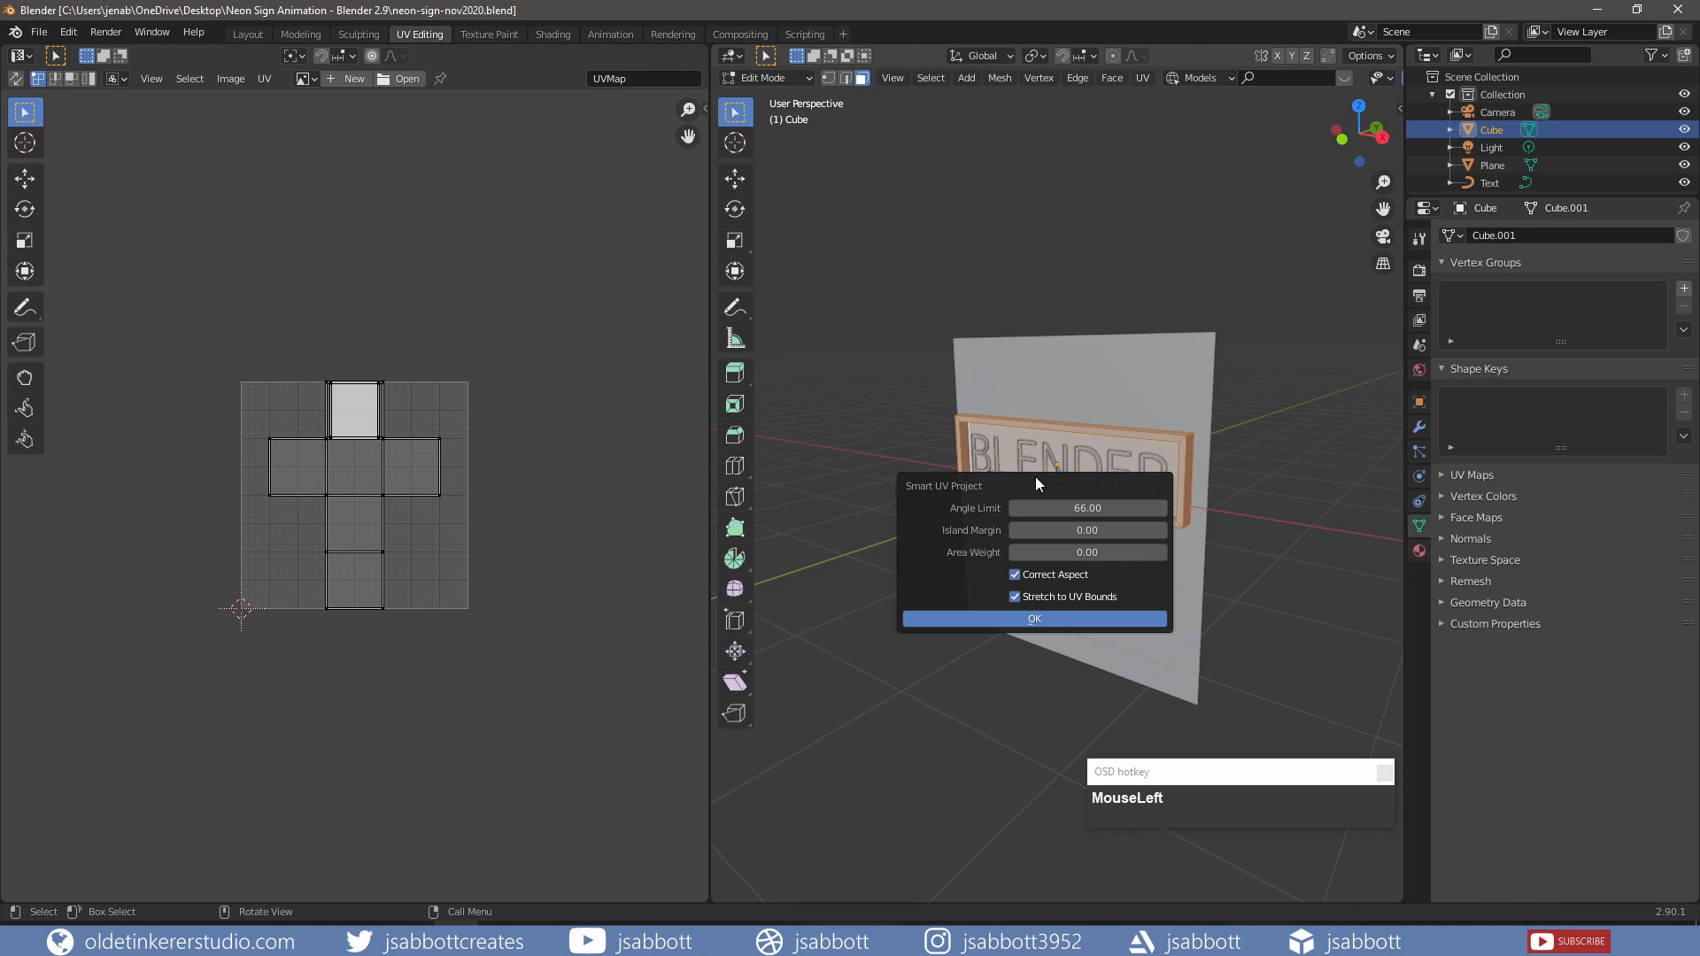
{"action": "left_click_drag", "start_coordinate": [1146, 530], "coordinate": [1162, 536]}
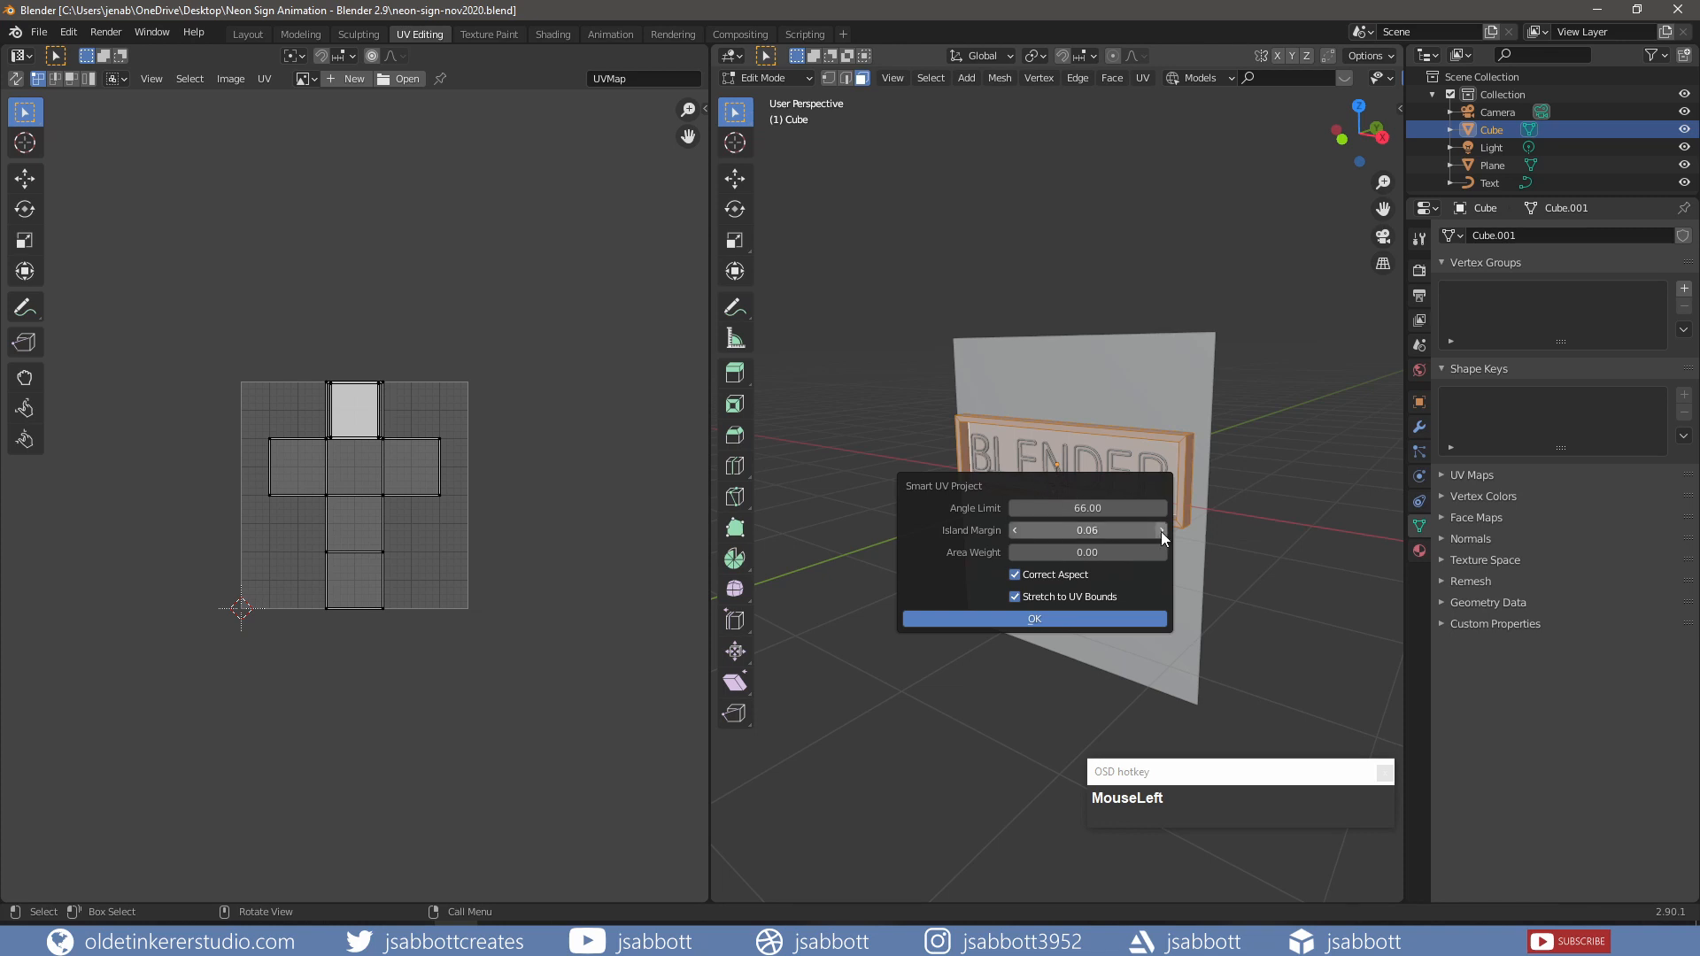
{"action": "left_click", "coordinate": [1065, 617]}
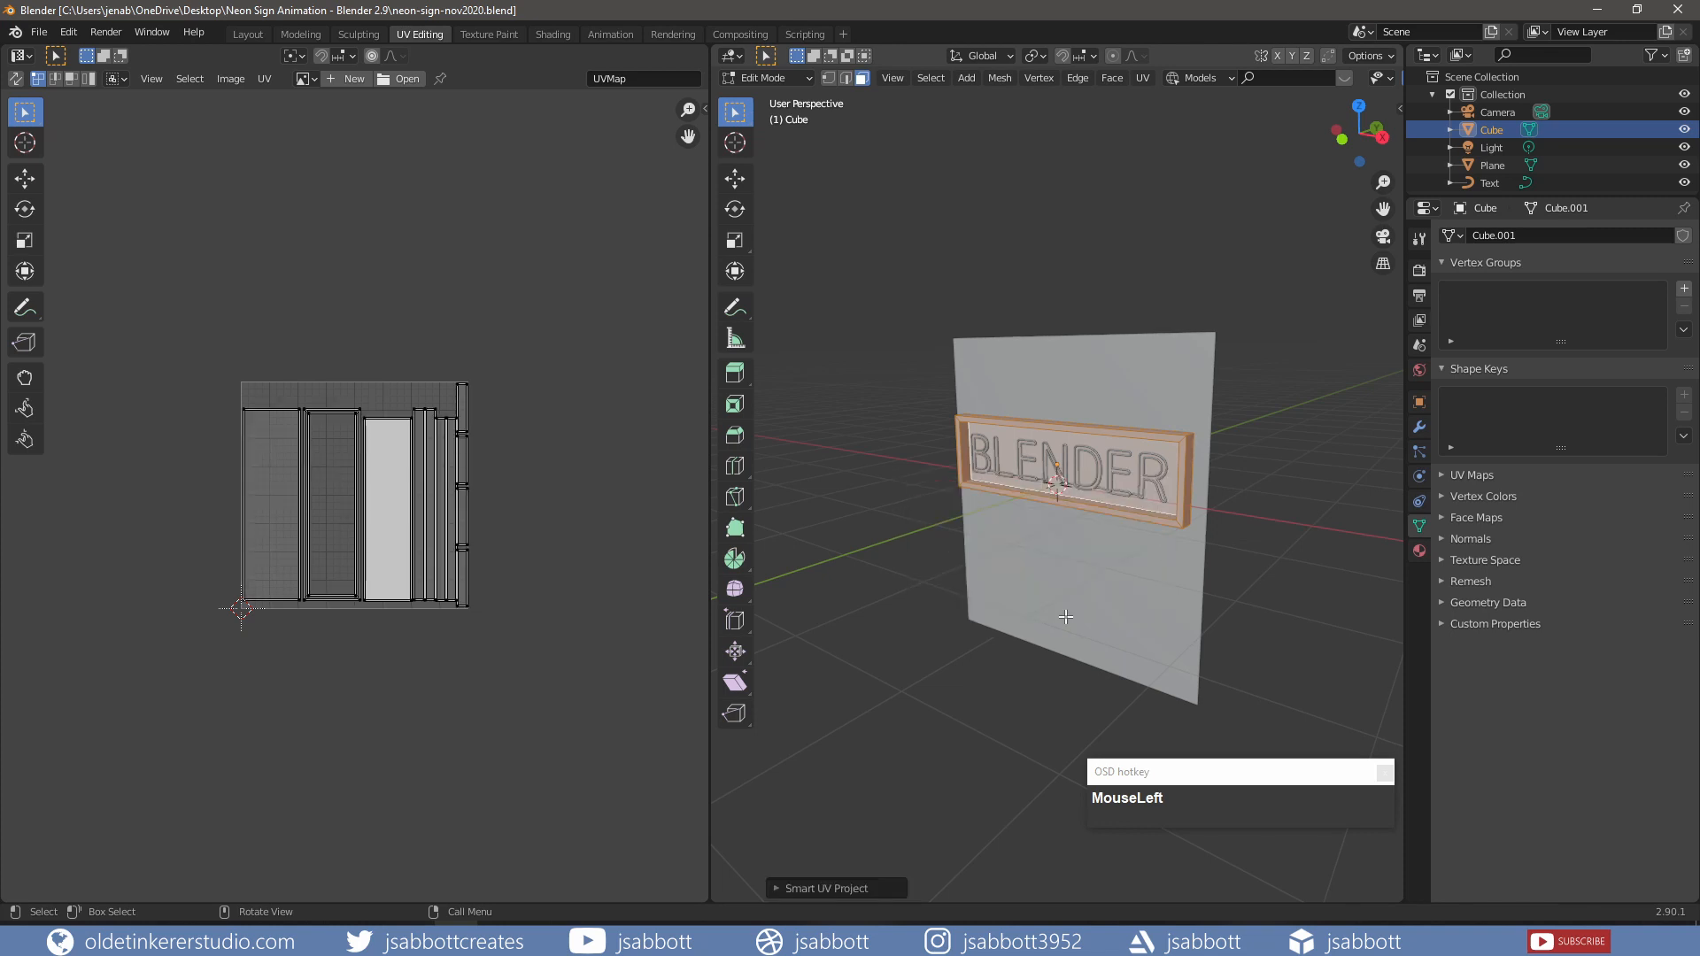
{"action": "left_click", "coordinate": [557, 31]}
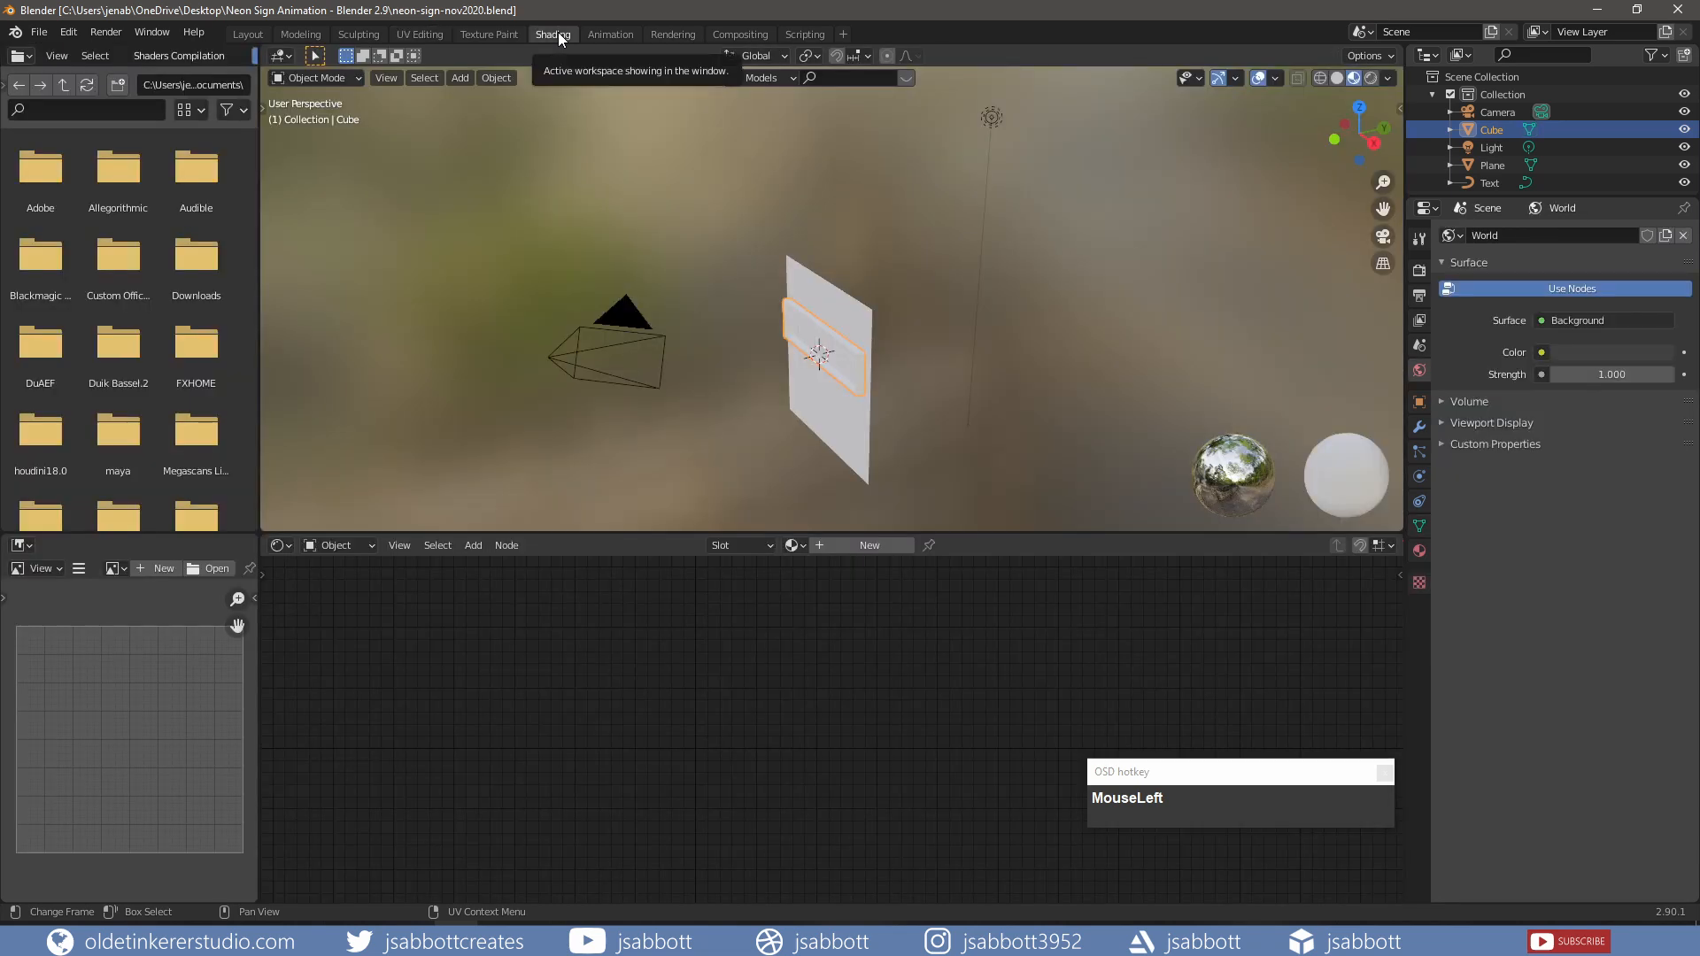
Step: Give the sign box a new material named 'box'
{"action": "key", "text": "KP_1"}
{"action": "scroll", "coordinate": [912, 322], "scroll_direction": "up", "scroll_amount": 4}
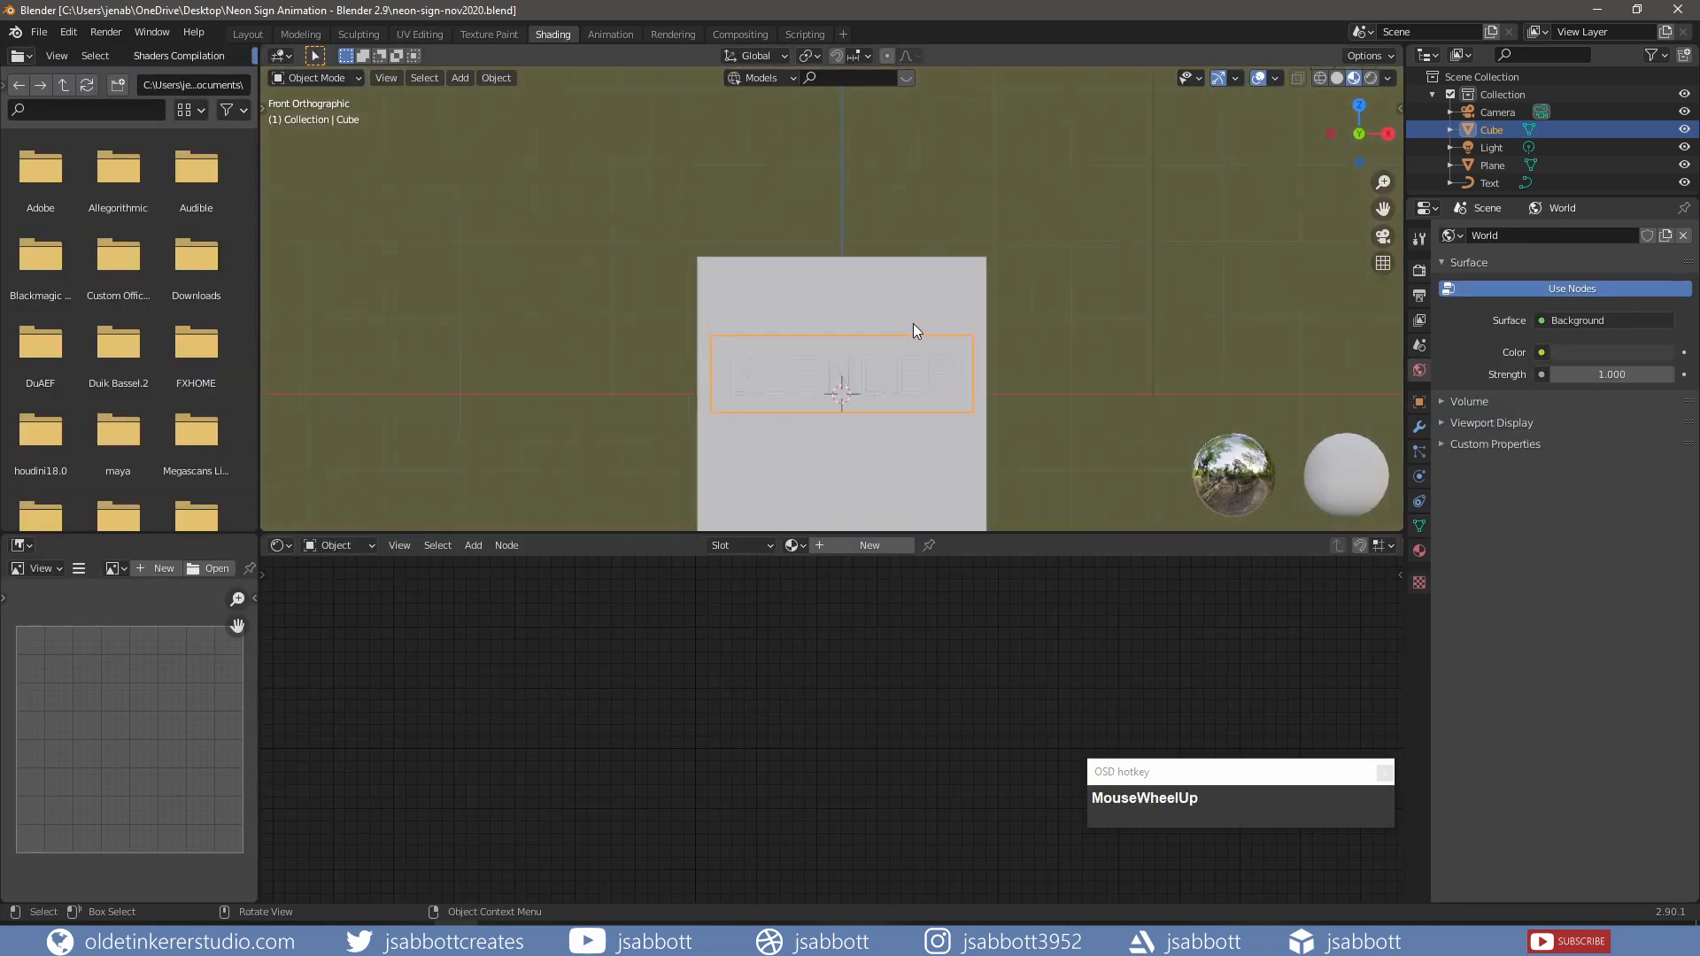
{"action": "middle_click_drag", "start_coordinate": [922, 332], "coordinate": [873, 178], "text": "shift"}
{"action": "left_click", "coordinate": [869, 545]}
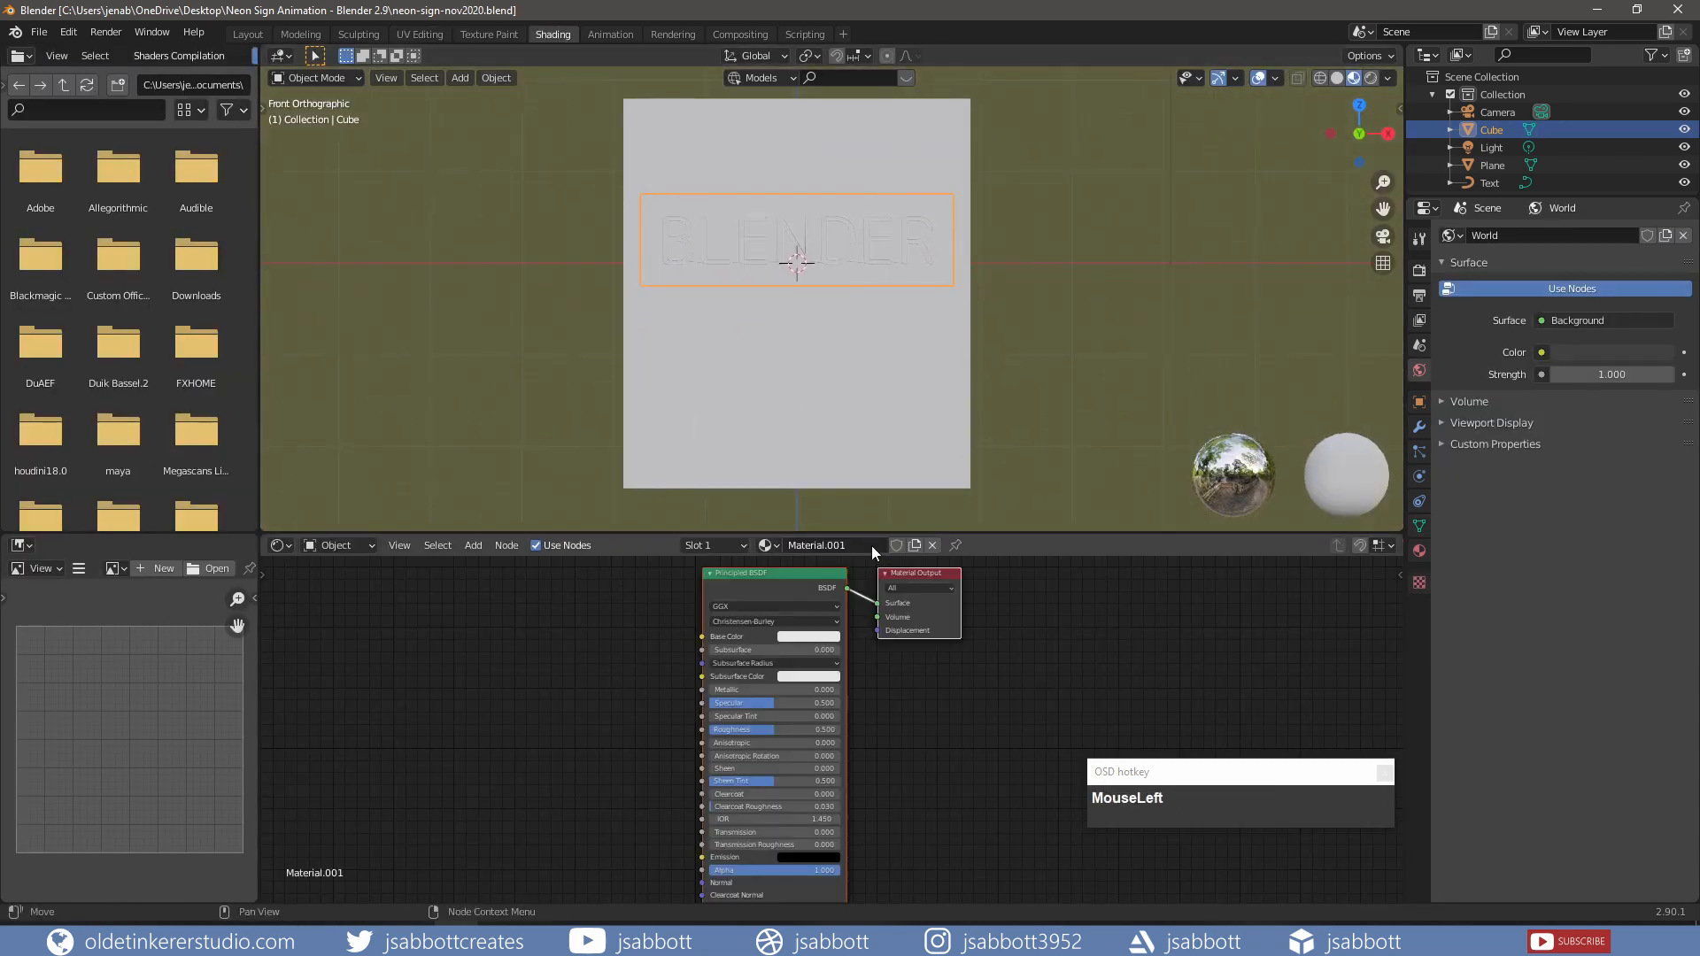
{"action": "left_click", "coordinate": [842, 547]}
{"action": "type", "text": "box"}
{"action": "key", "text": "Return"}
Step: Set the box texture's Mapping scale to 5 on X, Y and Z
{"action": "left_click", "coordinate": [774, 572]}
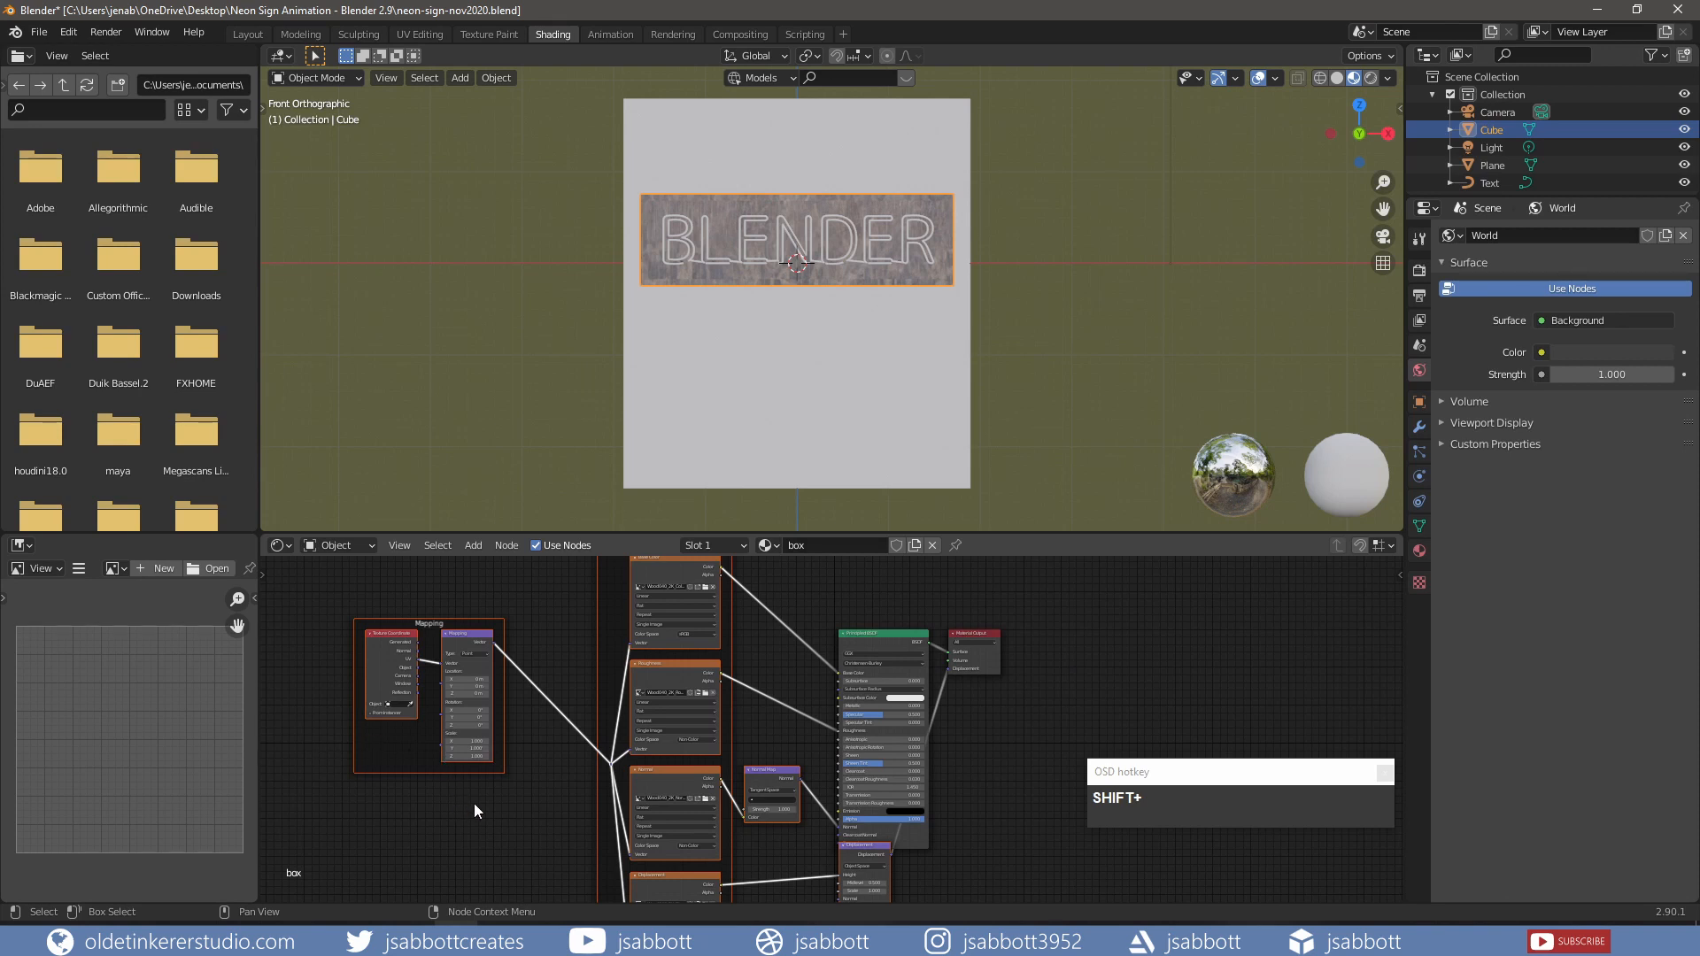
{"action": "scroll", "coordinate": [488, 823], "scroll_direction": "up", "scroll_amount": 3}
{"action": "middle_click_drag", "start_coordinate": [423, 777], "coordinate": [773, 735], "text": "shift"}
{"action": "scroll", "coordinate": [770, 734], "scroll_direction": "up", "scroll_amount": 2}
{"action": "left_click", "coordinate": [615, 715]}
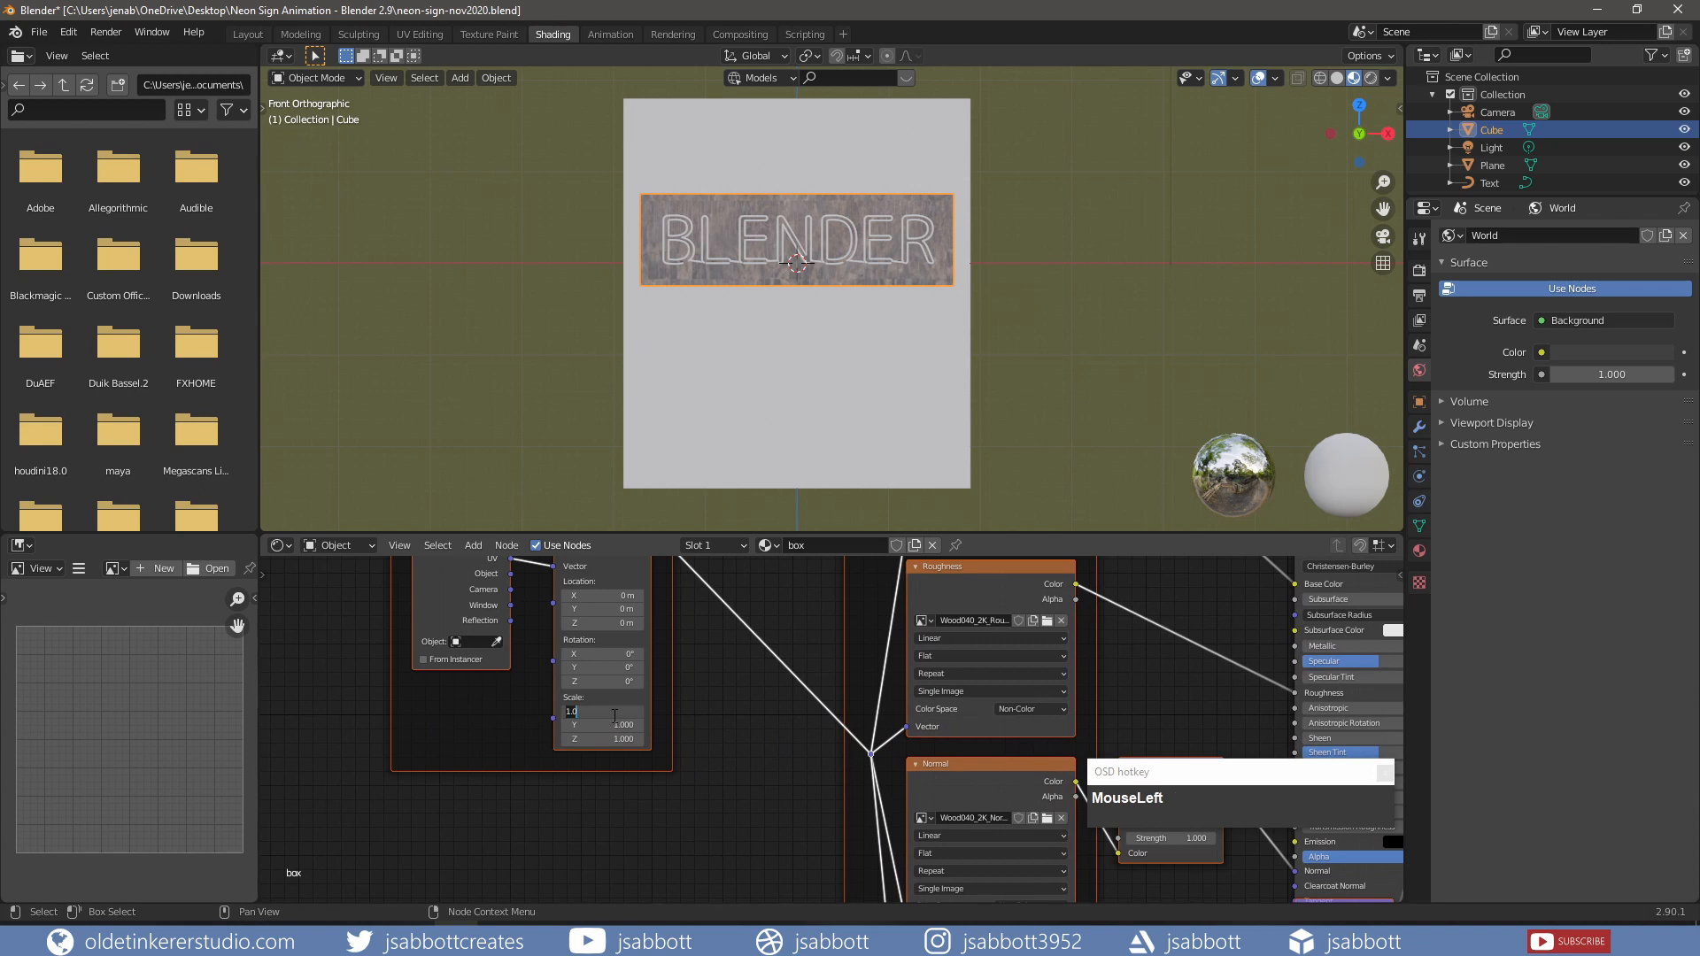
{"action": "type", "text": "5"}
{"action": "key", "text": "Tab"}
{"action": "type", "text": "5"}
{"action": "key", "text": "Tab"}
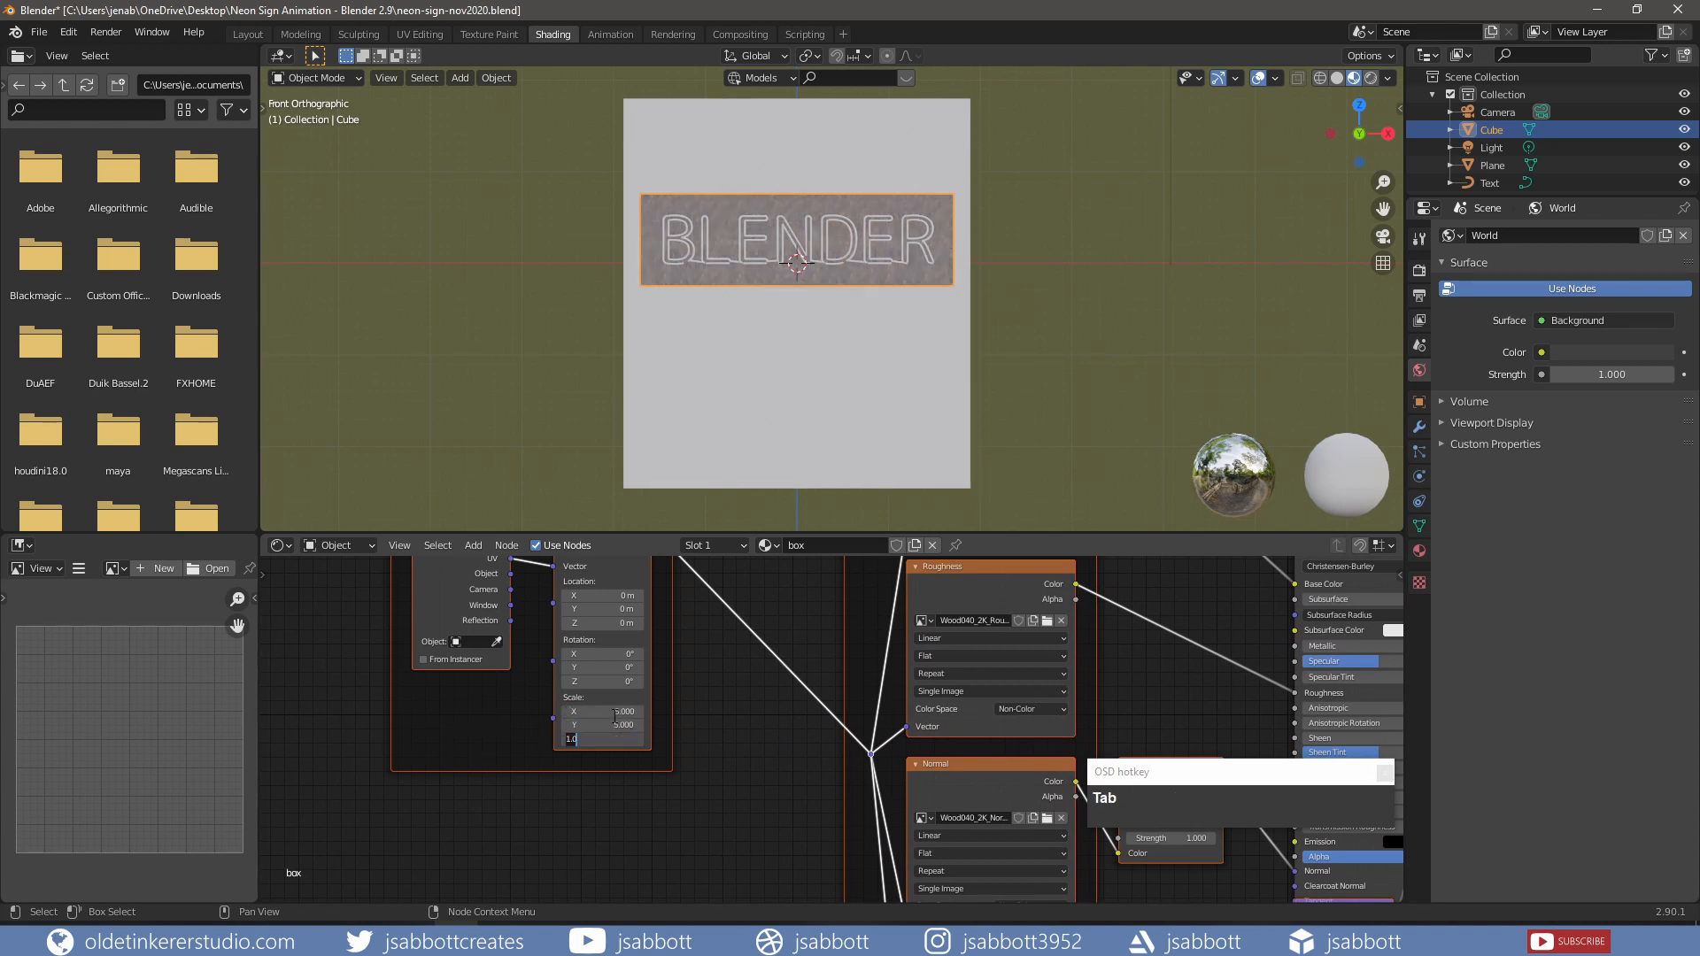
{"action": "type", "text": "5"}
{"action": "key", "text": "Return"}
Step: Select the wall plane and create a new material for it
{"action": "middle_click_drag", "start_coordinate": [797, 372], "coordinate": [847, 342]}
{"action": "scroll", "coordinate": [847, 342], "scroll_direction": "down", "scroll_amount": 2}
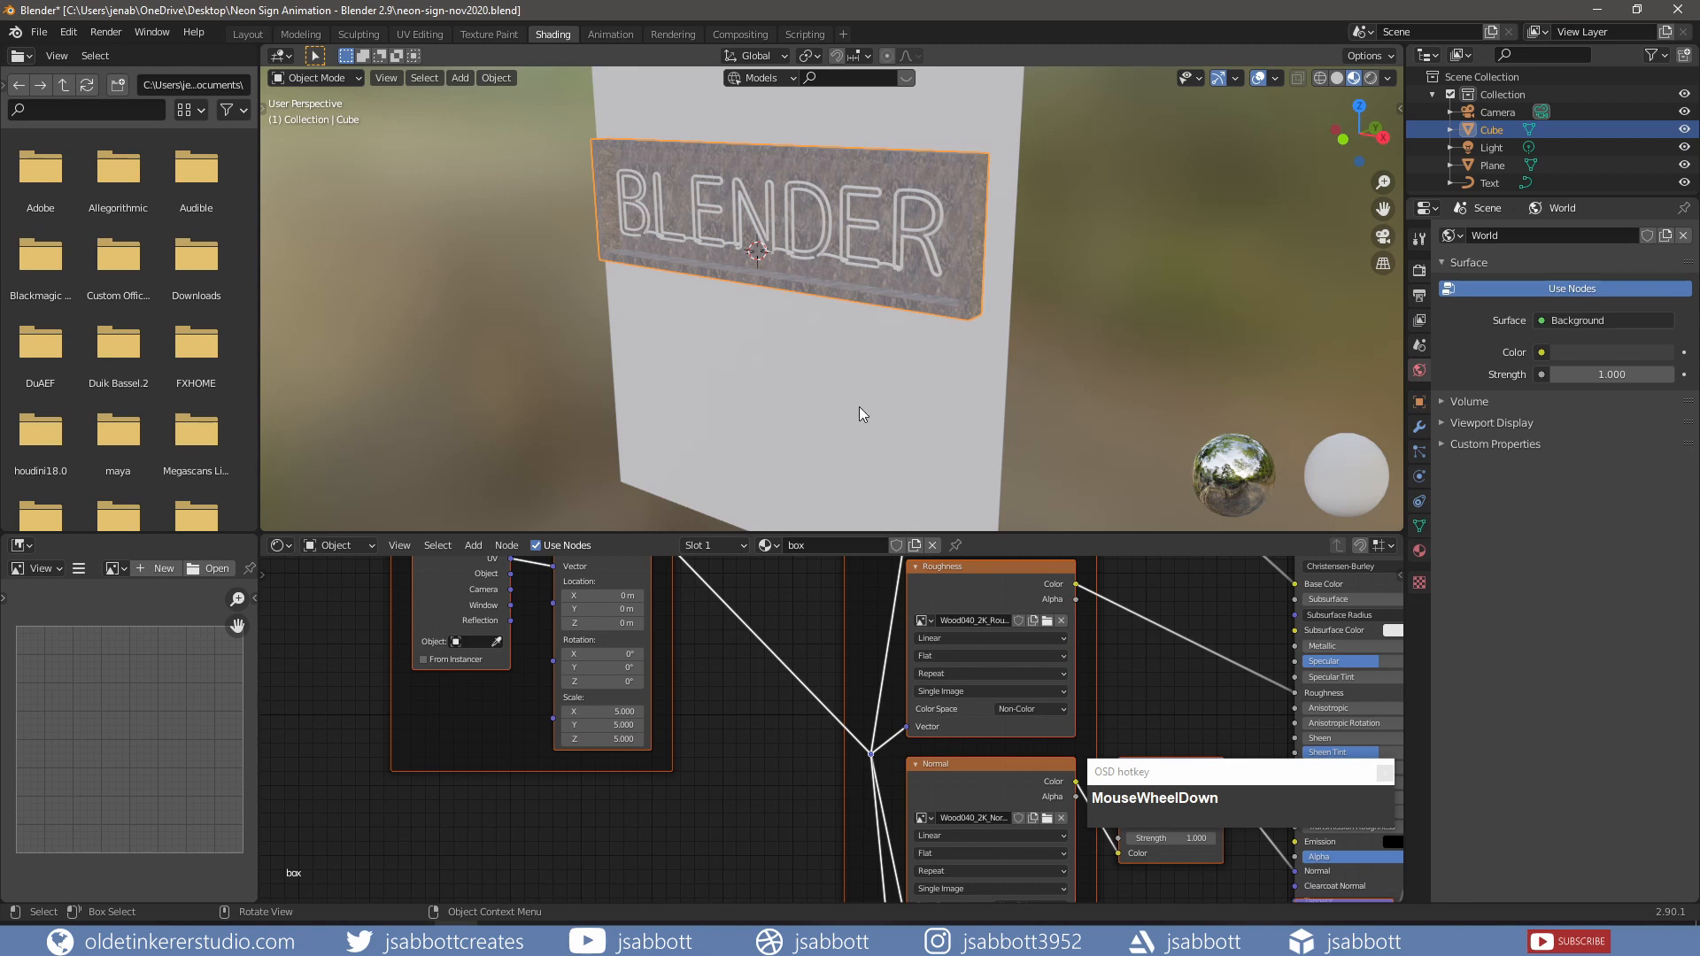
{"action": "left_click", "coordinate": [766, 416]}
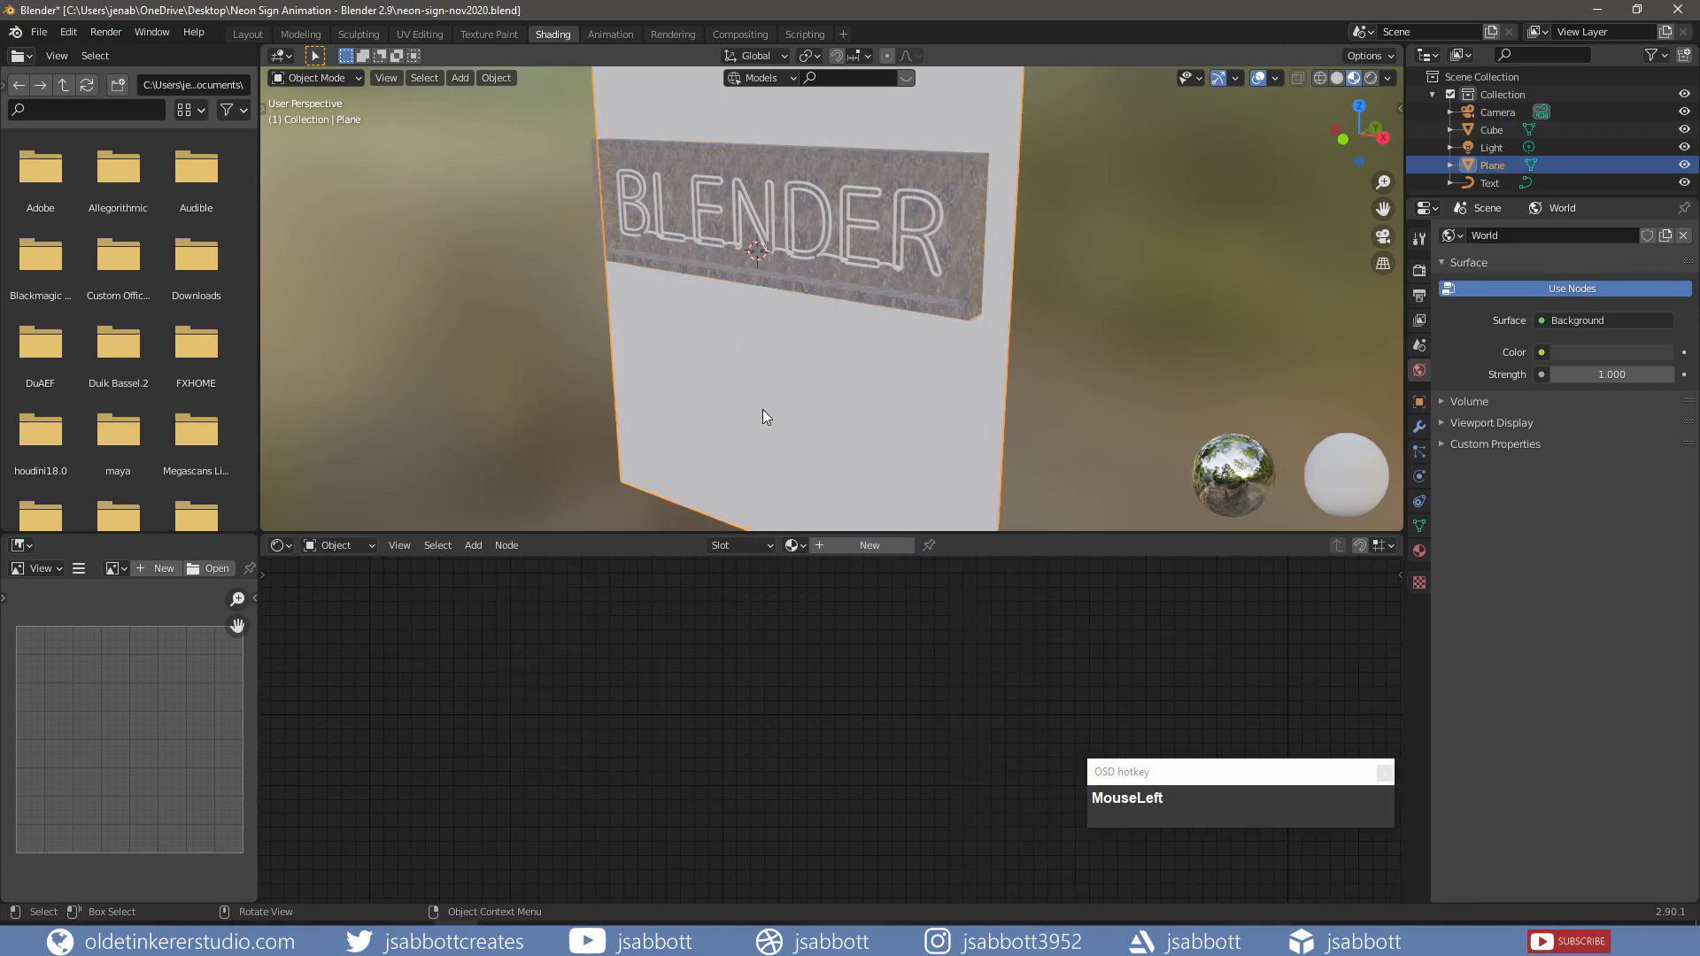
{"action": "key", "text": "KP_1"}
{"action": "left_click", "coordinate": [855, 552]}
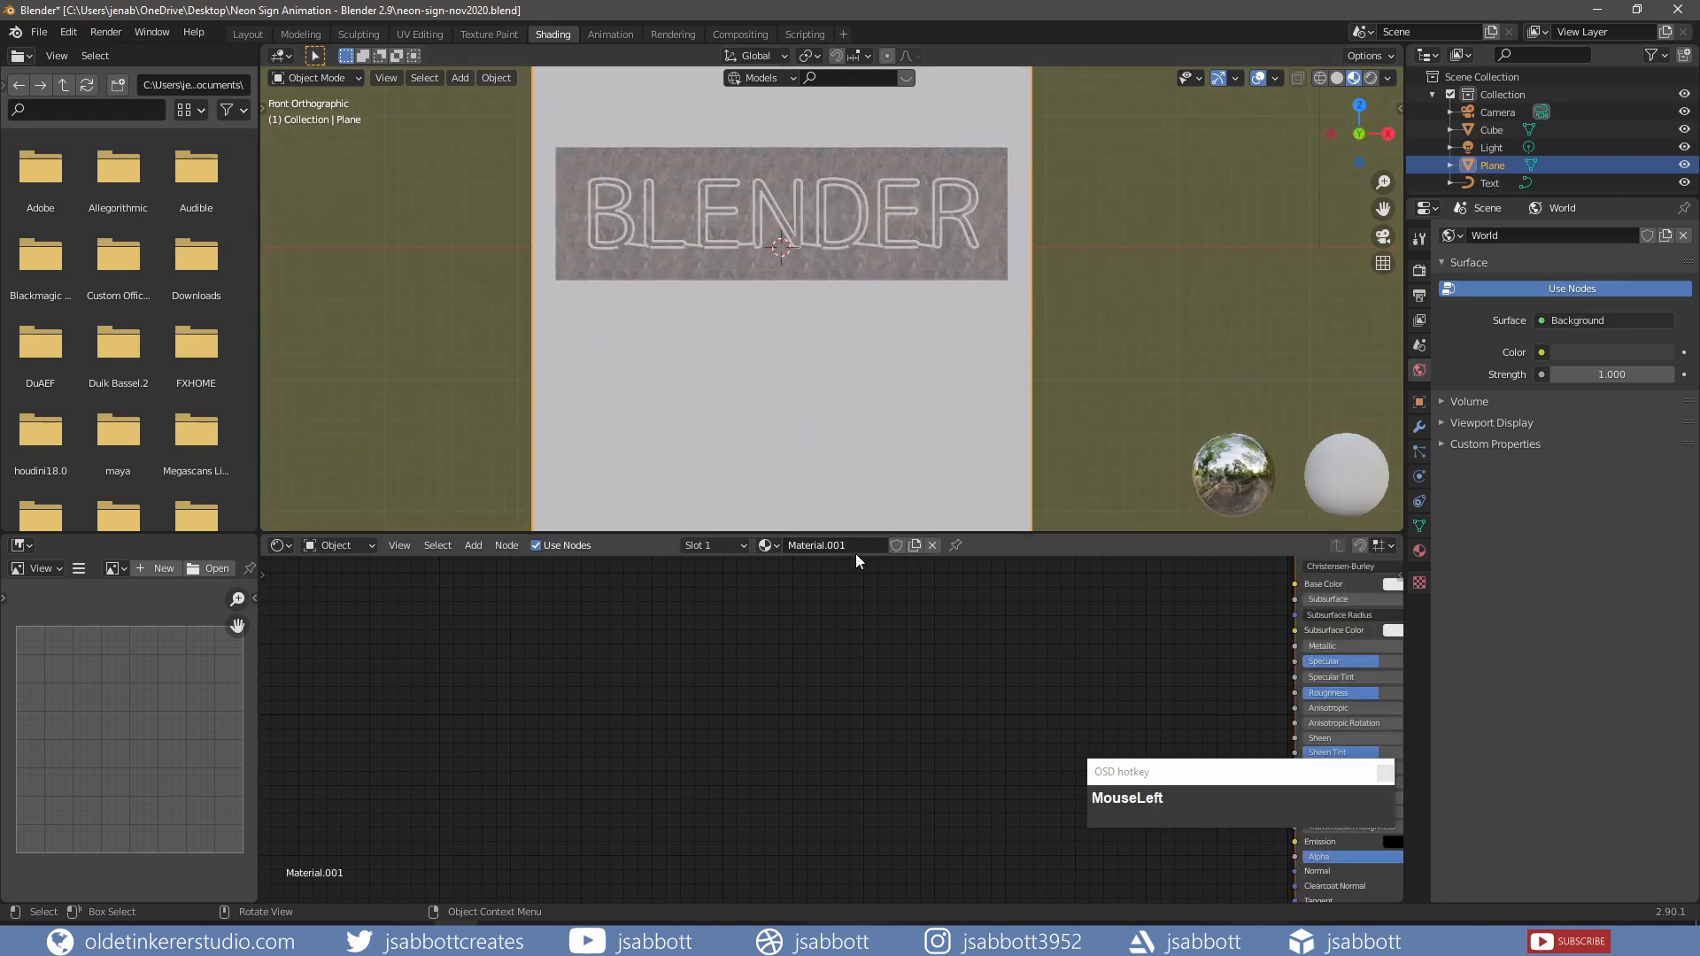
Step: Name the wall plane's material 'wall'
{"action": "type", "text": "wall"}
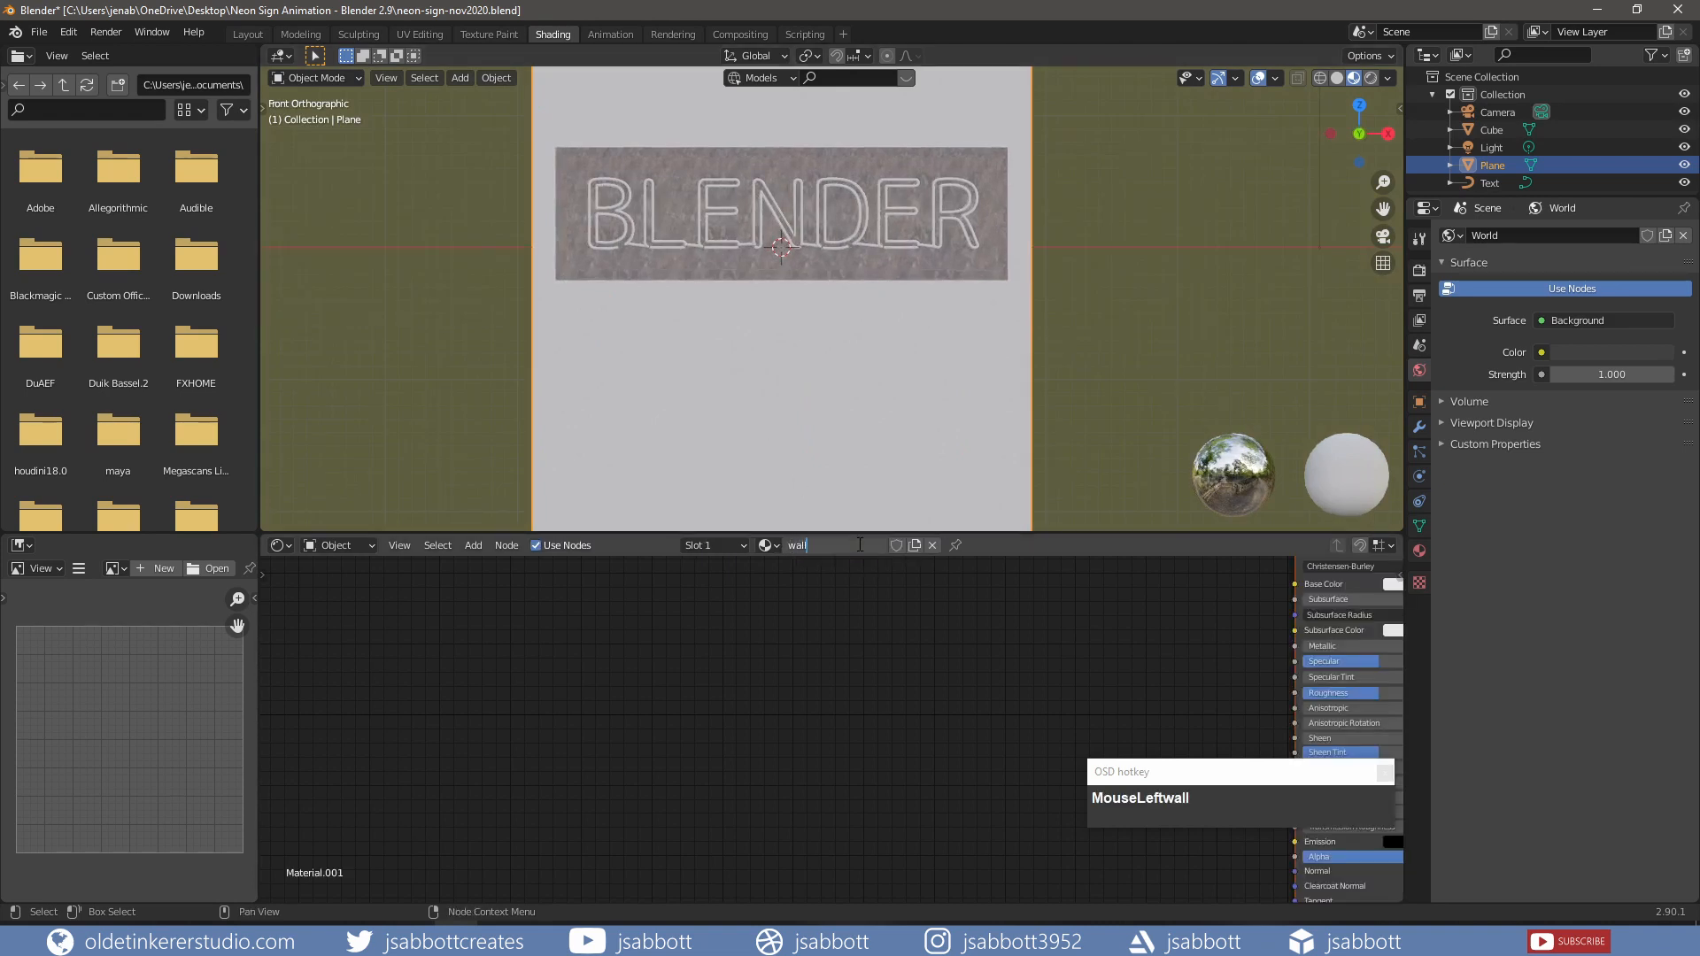
{"action": "key", "text": "Return"}
{"action": "middle_click_drag", "start_coordinate": [1160, 645], "coordinate": [669, 728], "text": "shift"}
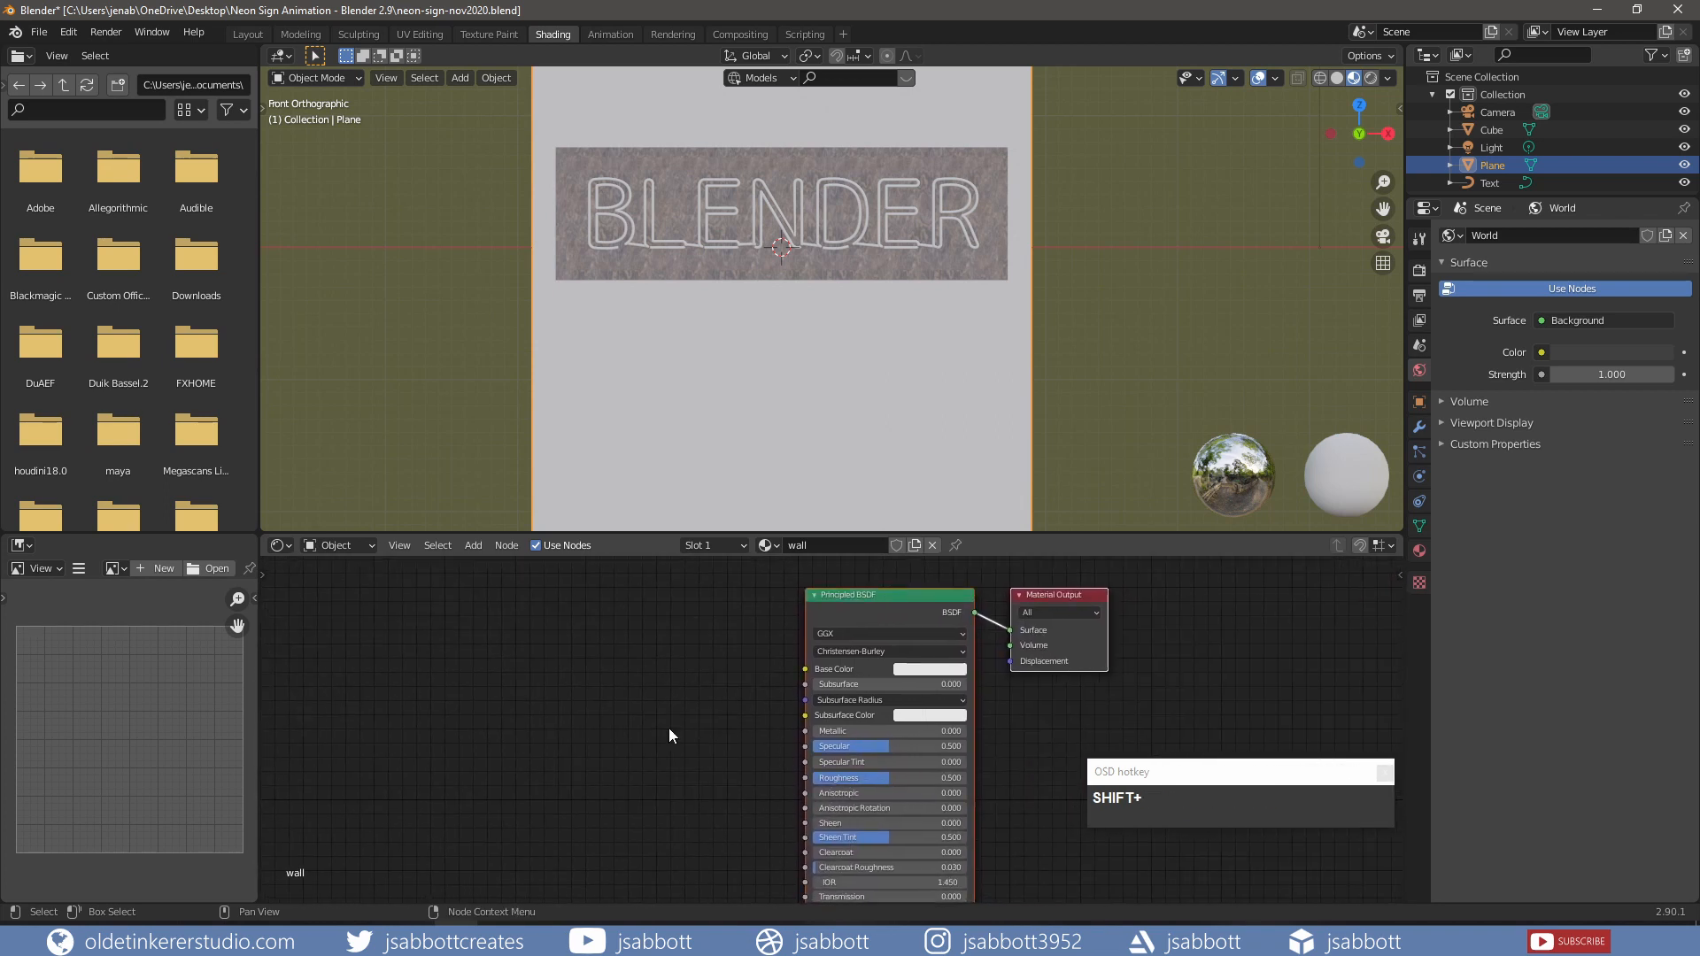
{"action": "left_click", "coordinate": [889, 599]}
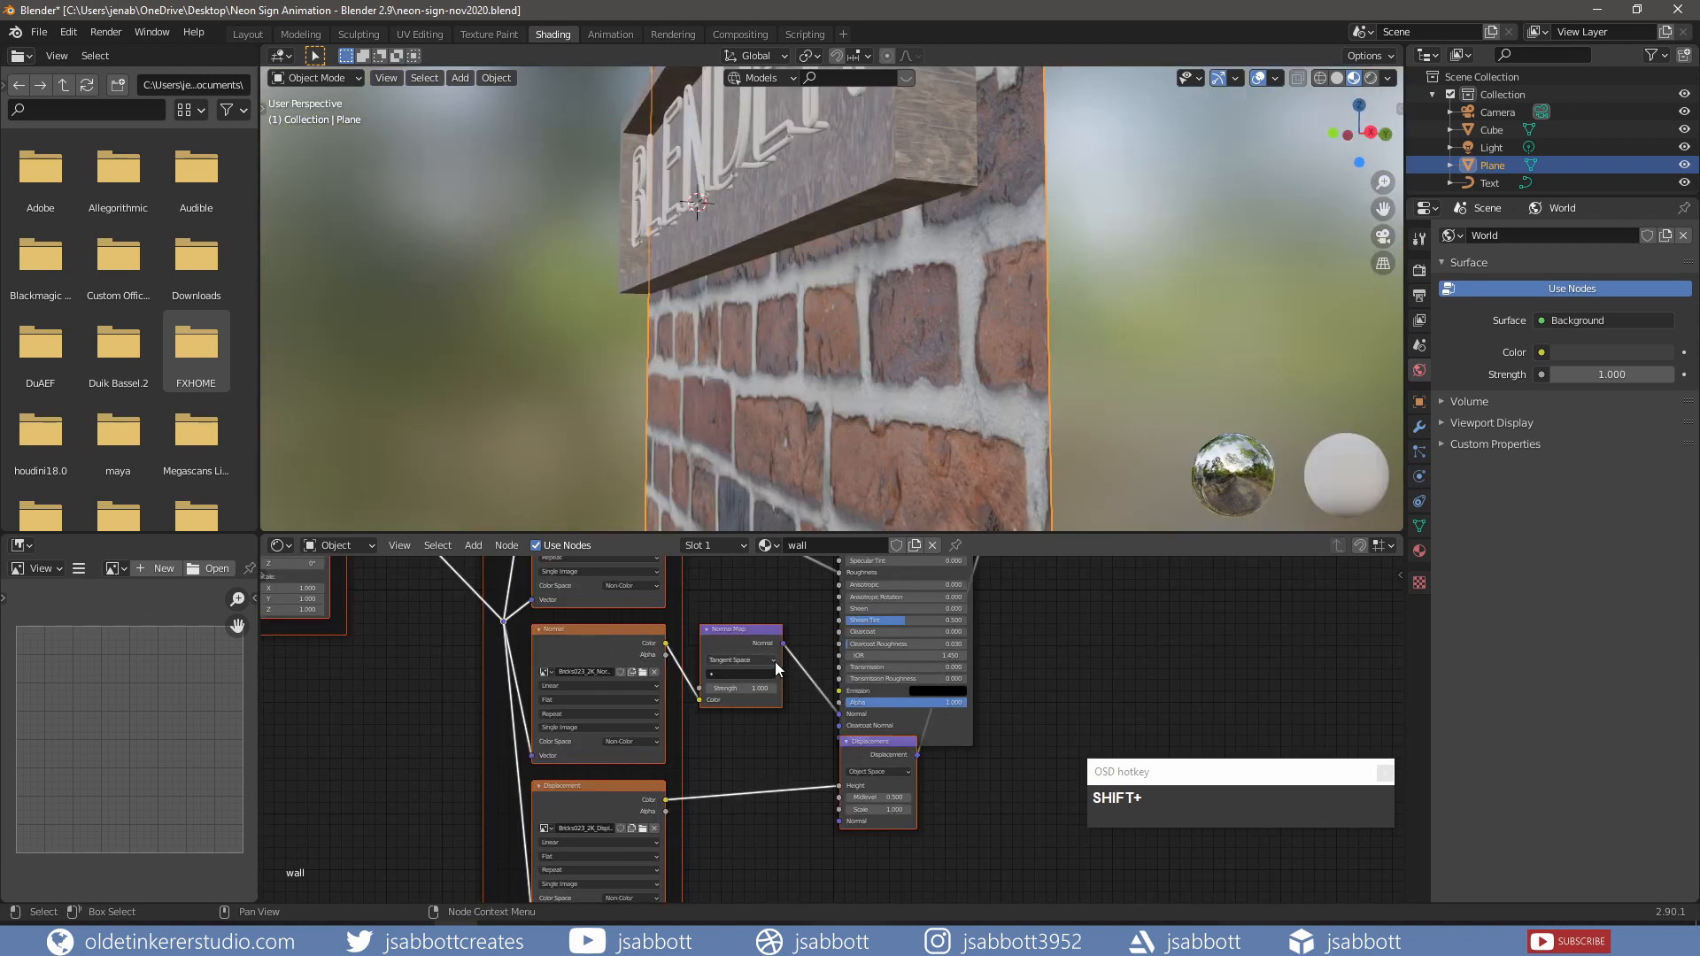
Step: Set the Normal Map node to Object Space with strength 1.5
{"action": "left_click", "coordinate": [774, 661]}
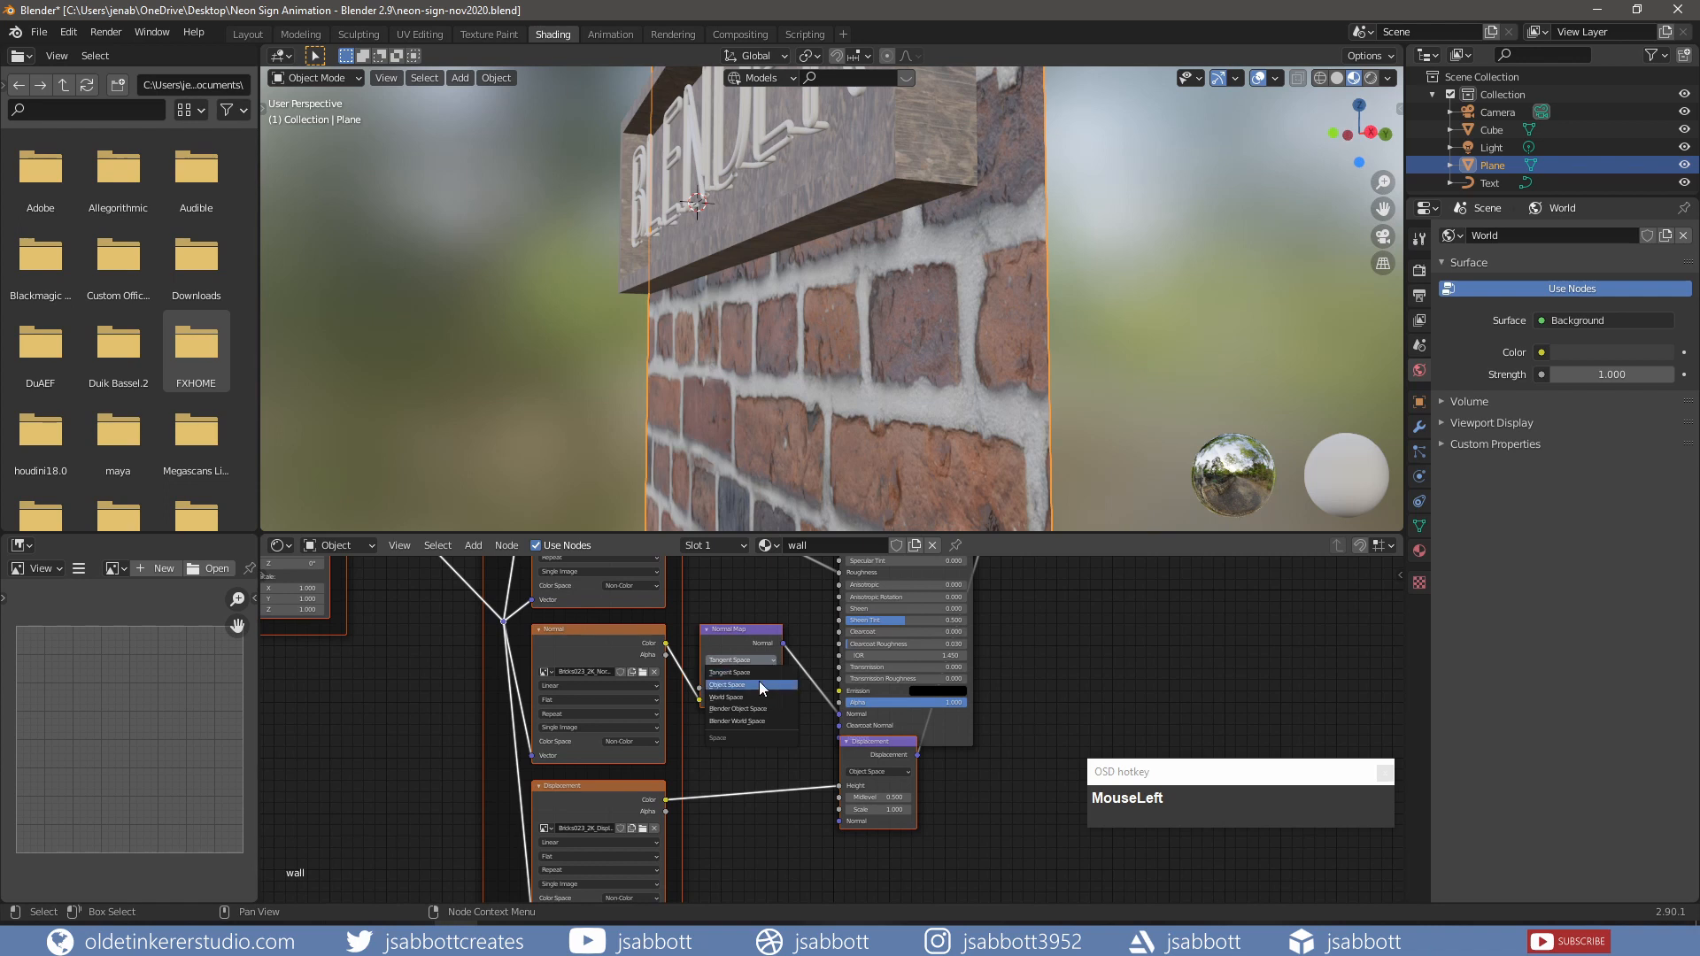
{"action": "left_click", "coordinate": [758, 684]}
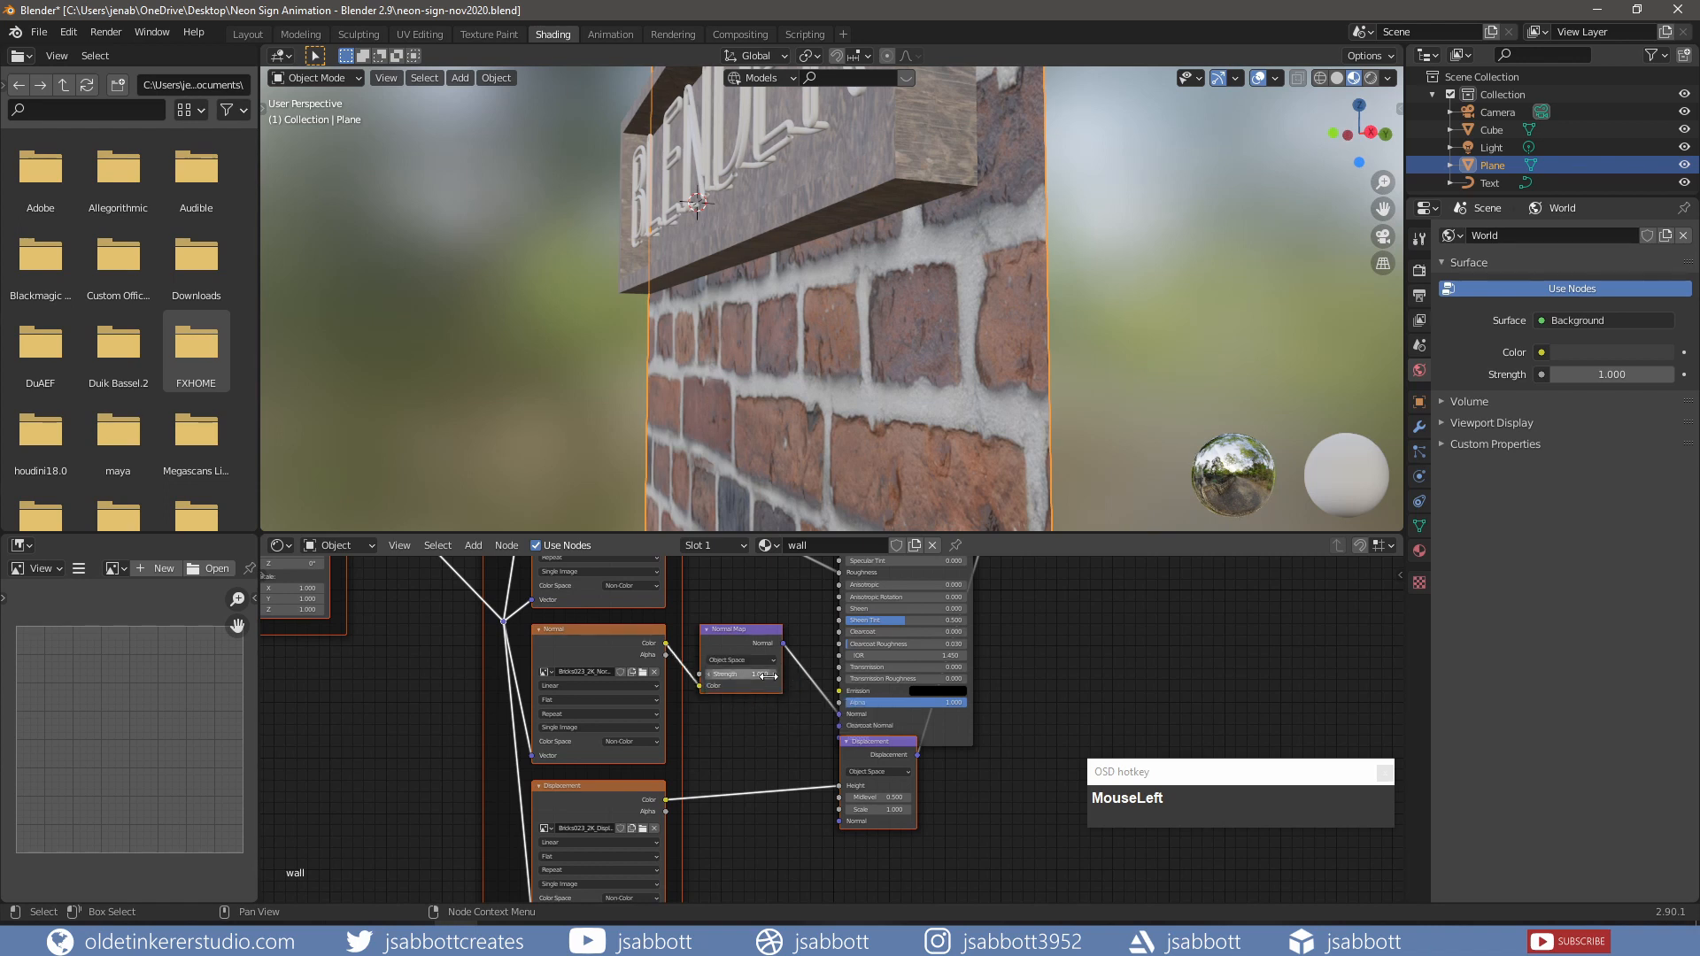
{"action": "left_click", "coordinate": [772, 675]}
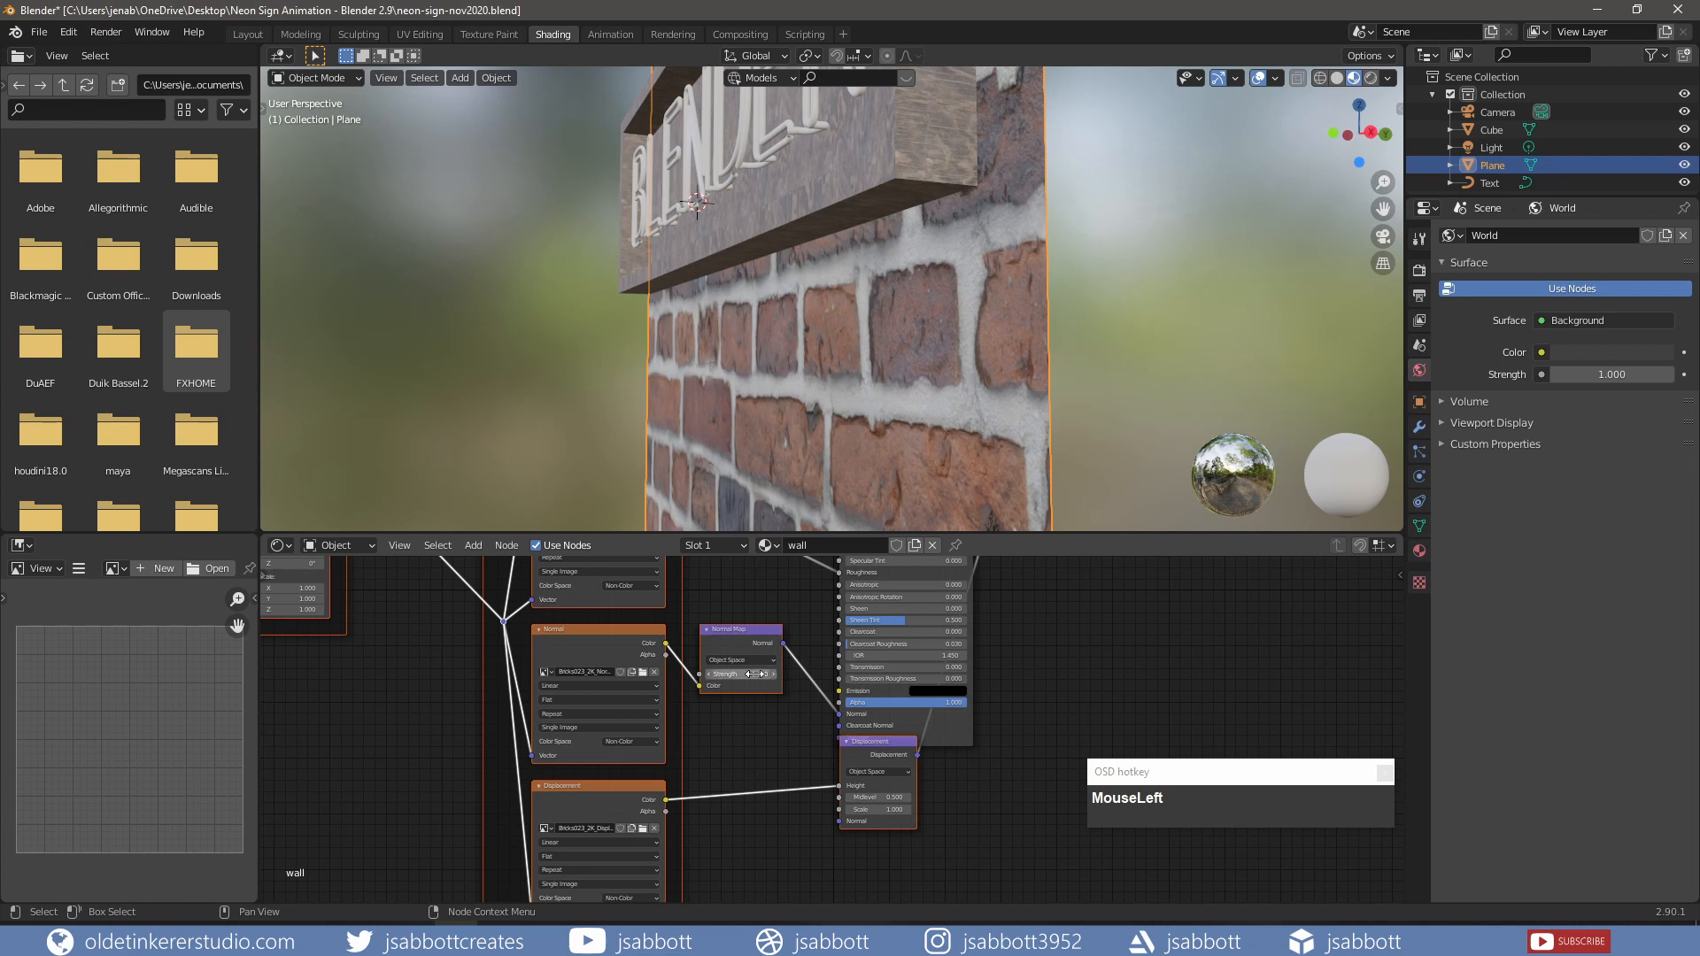
{"action": "left_click", "coordinate": [772, 677]}
{"action": "type", "text": "1.5"}
{"action": "key", "text": "Return"}
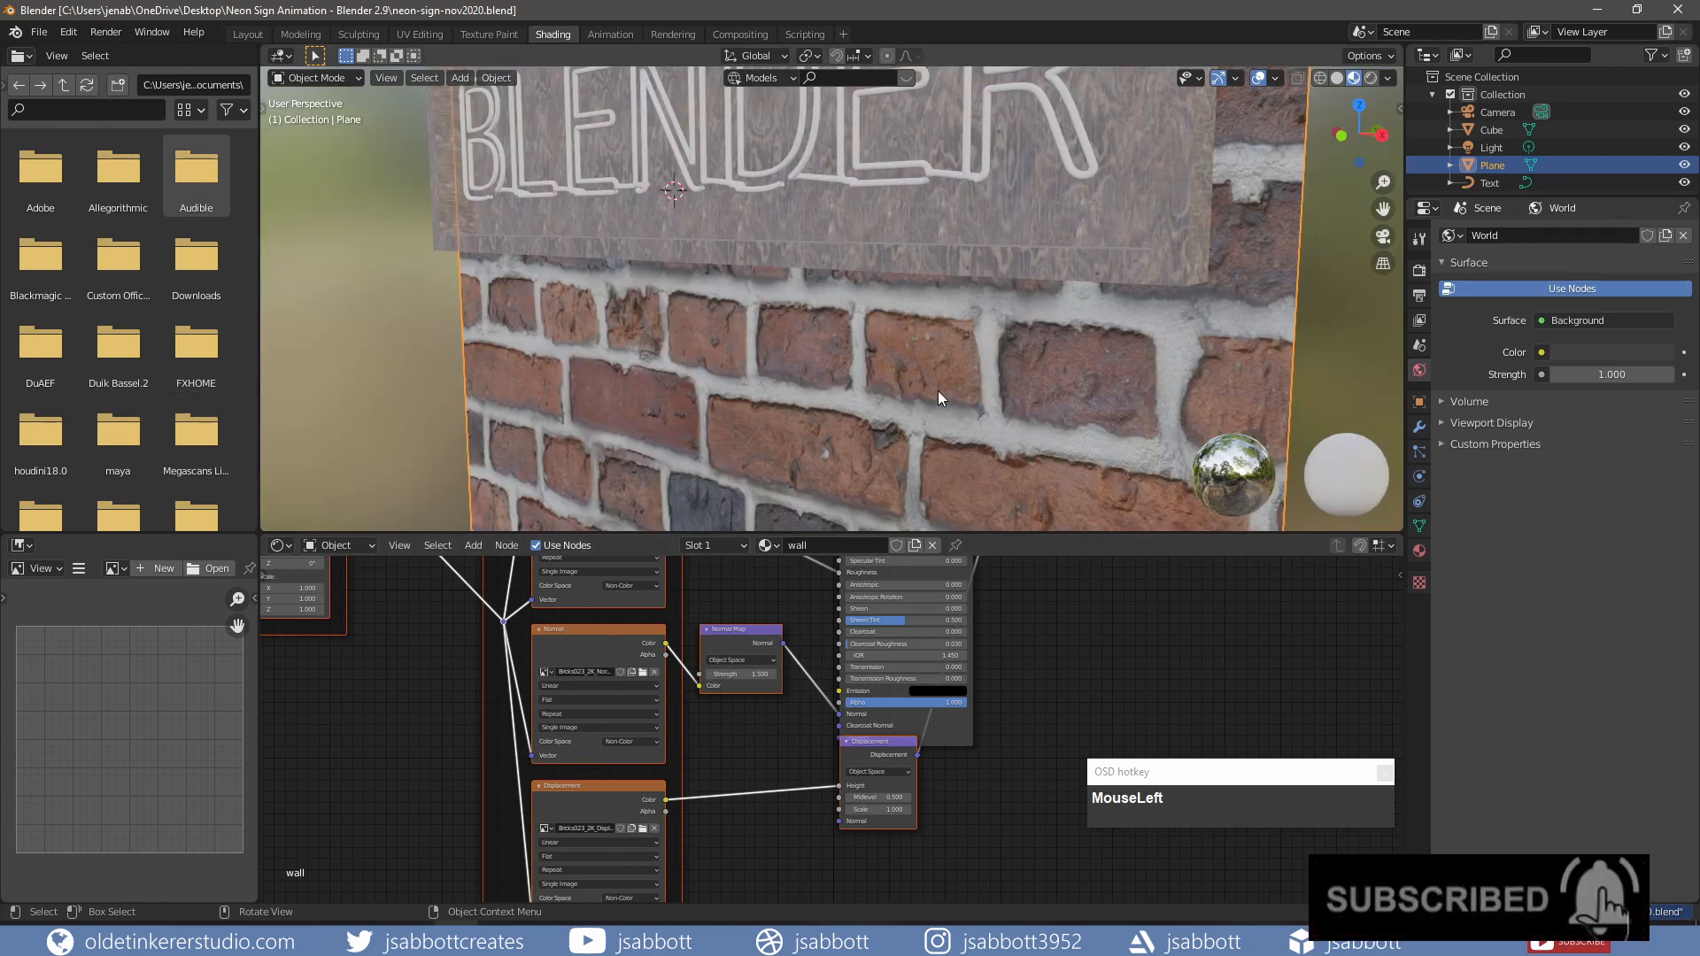
Step: Return to the front view and select the BLENDER text object
{"action": "key", "text": "KP_1"}
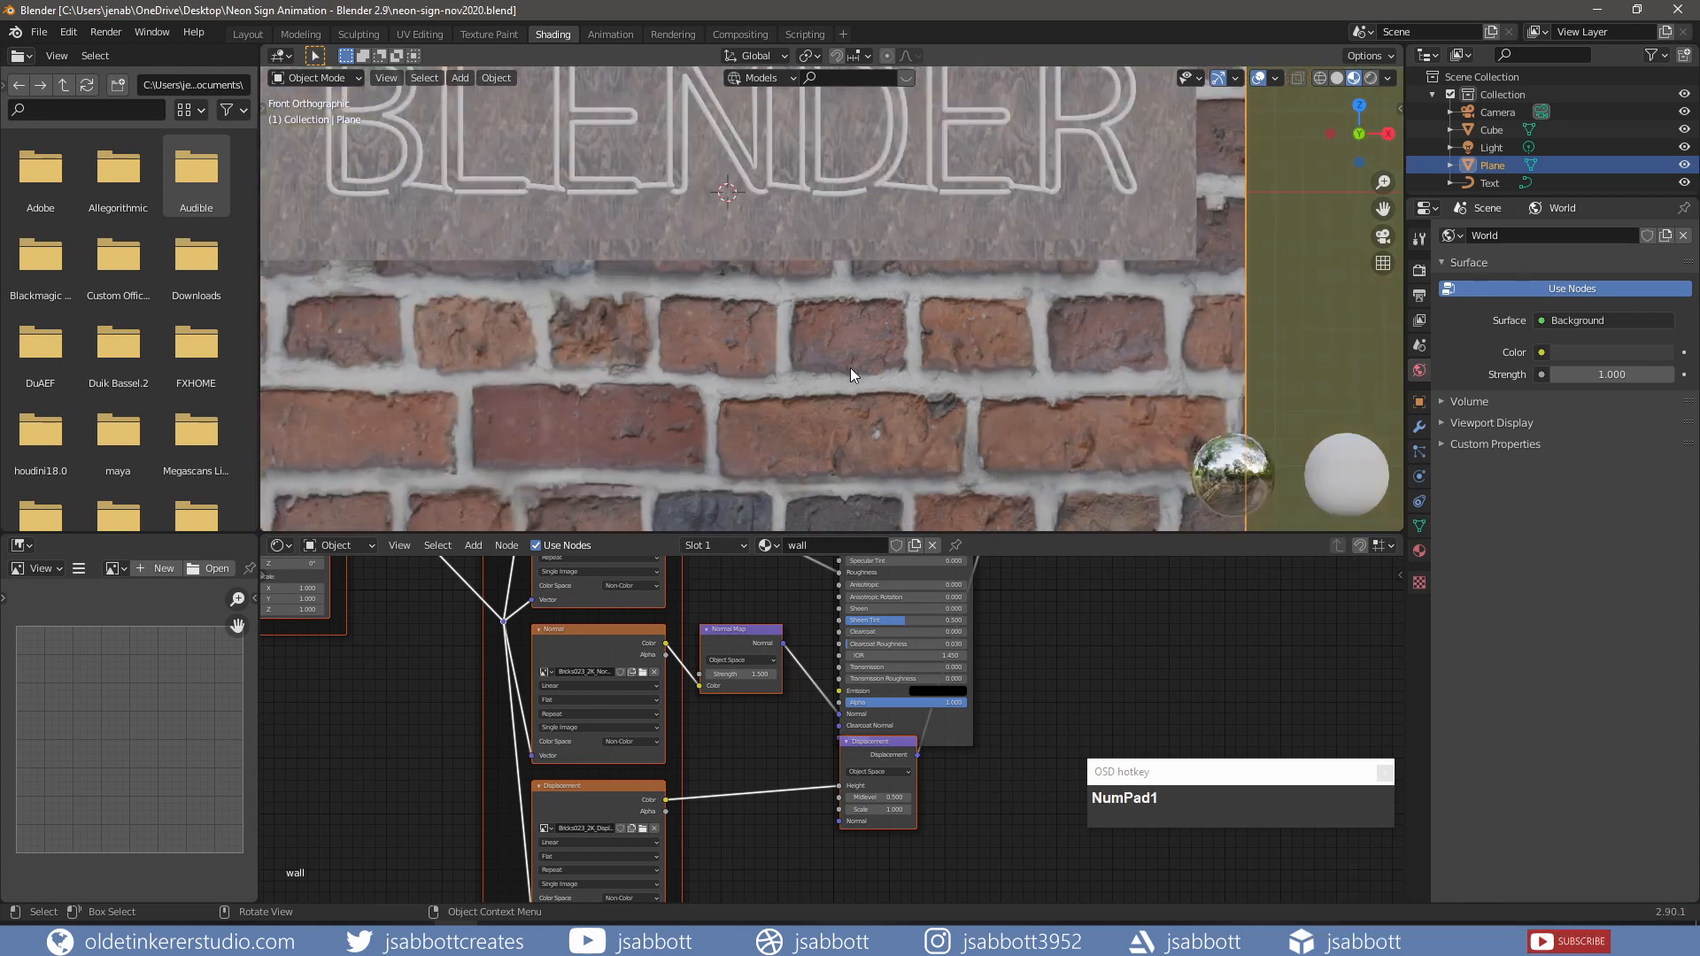
{"action": "middle_click_drag", "start_coordinate": [889, 317], "coordinate": [951, 363], "text": "shift"}
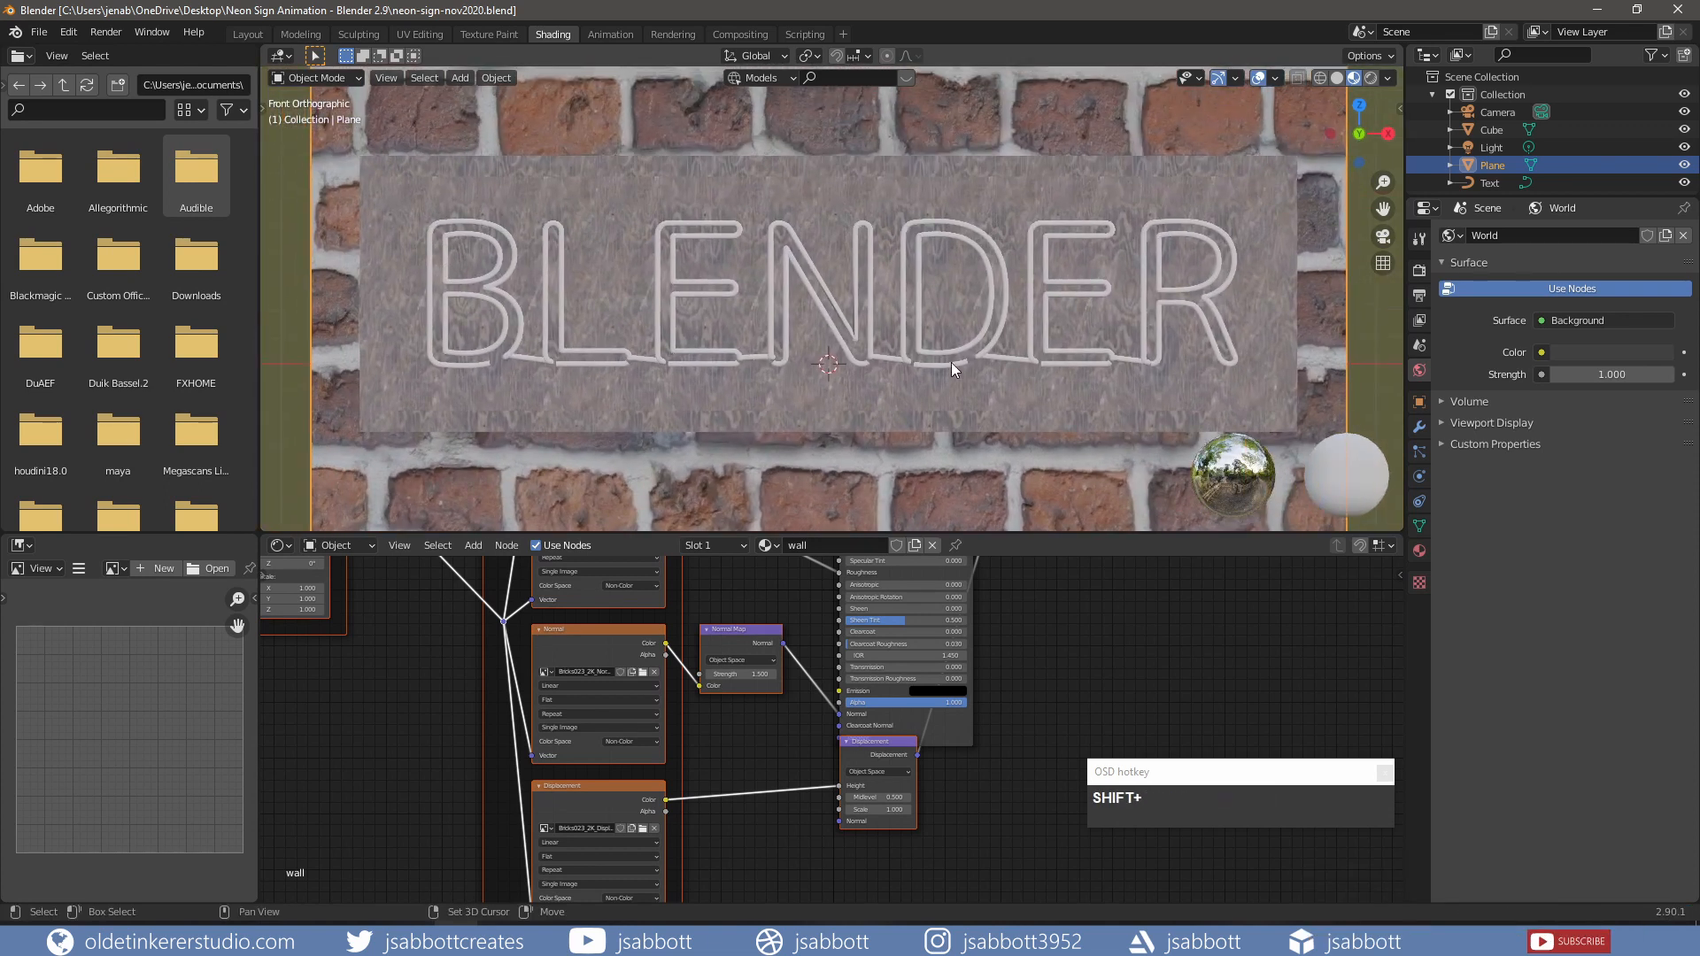
{"action": "left_click", "coordinate": [1003, 298]}
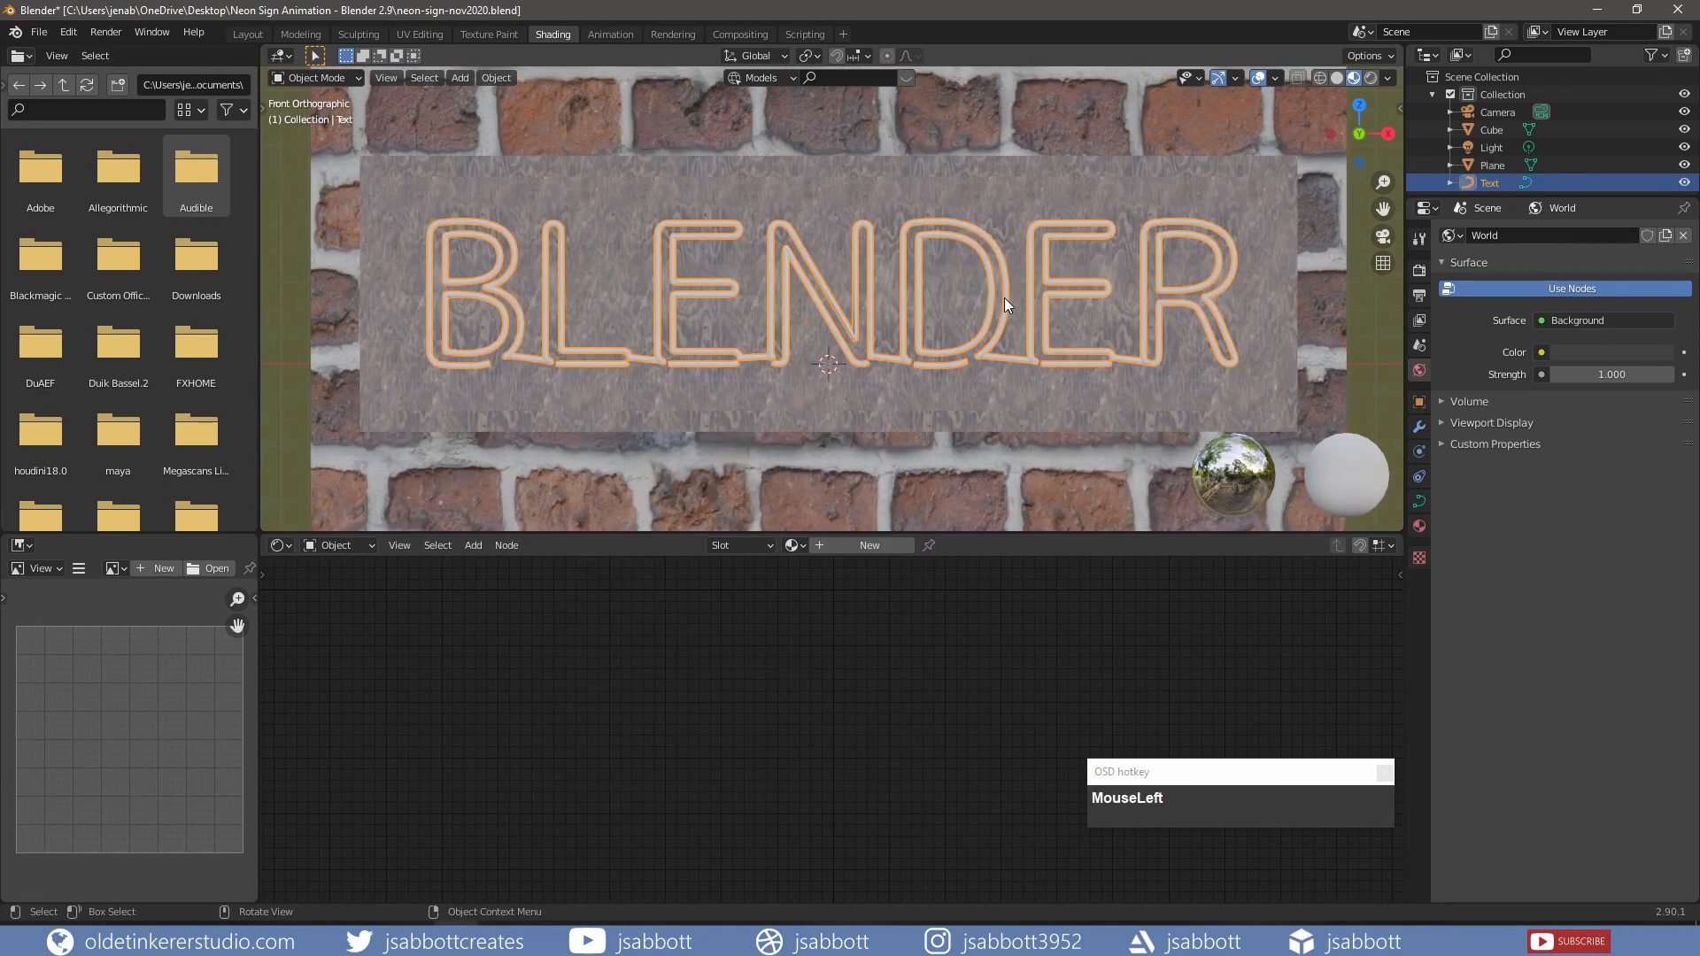
Step: Create a new material for the text named 'sign'
{"action": "left_click", "coordinate": [843, 547]}
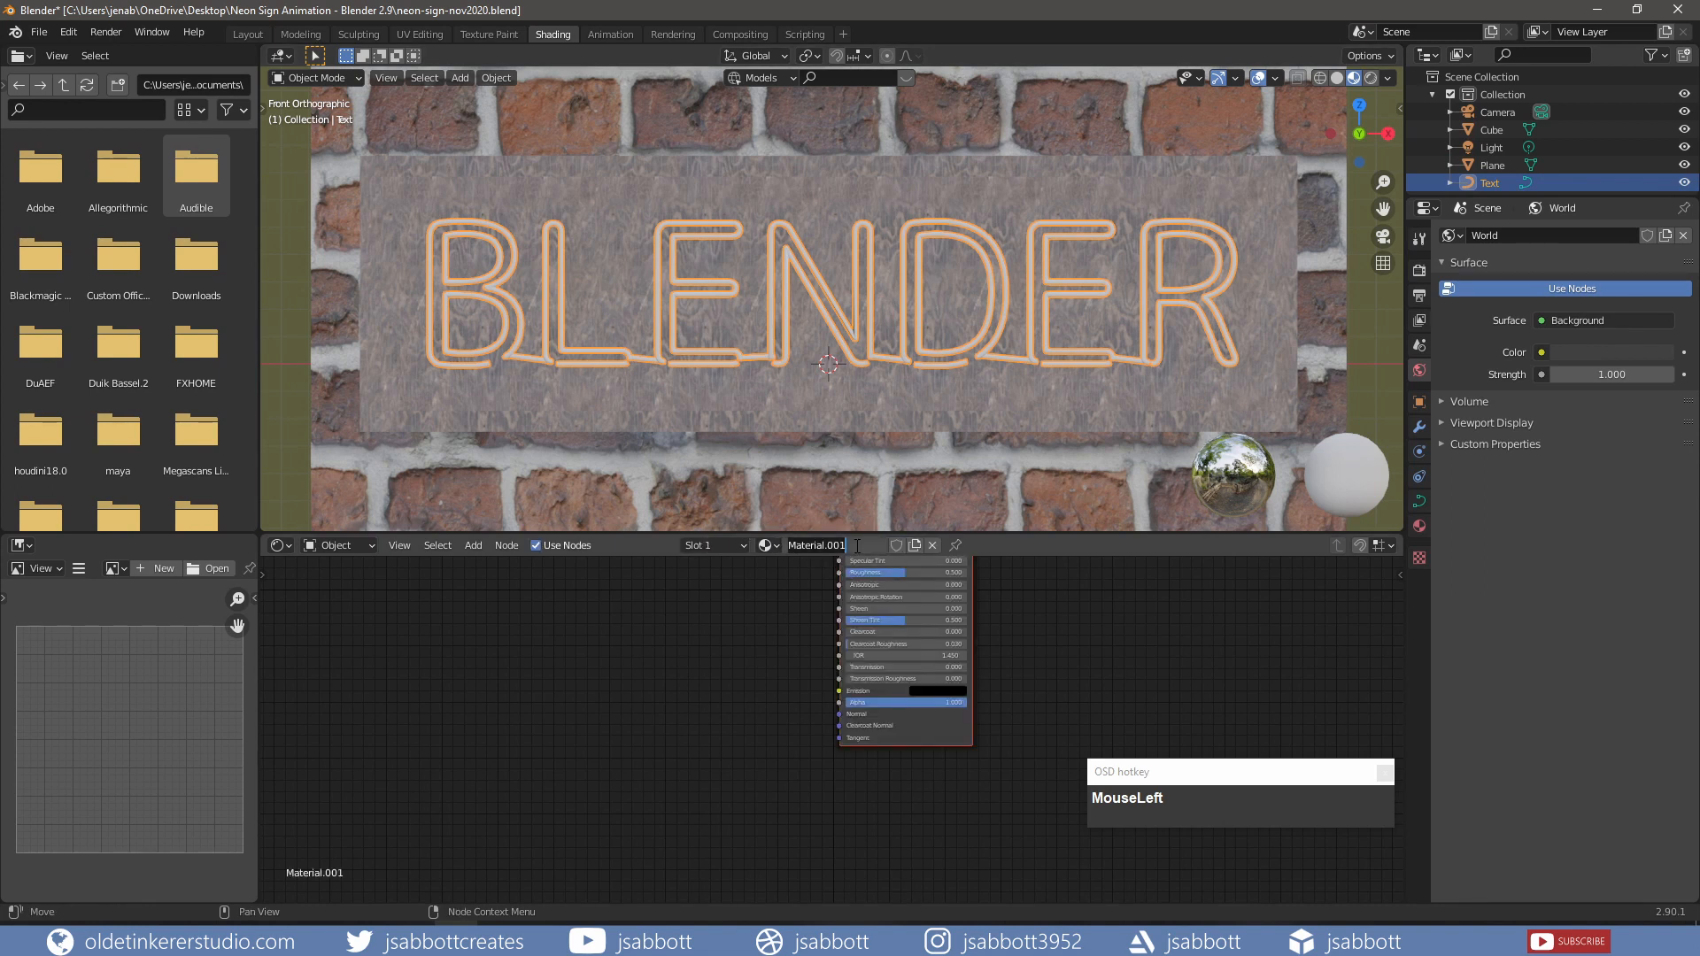
{"action": "double_click", "coordinate": [855, 545]}
{"action": "type", "text": "sign"}
{"action": "key", "text": "Return"}
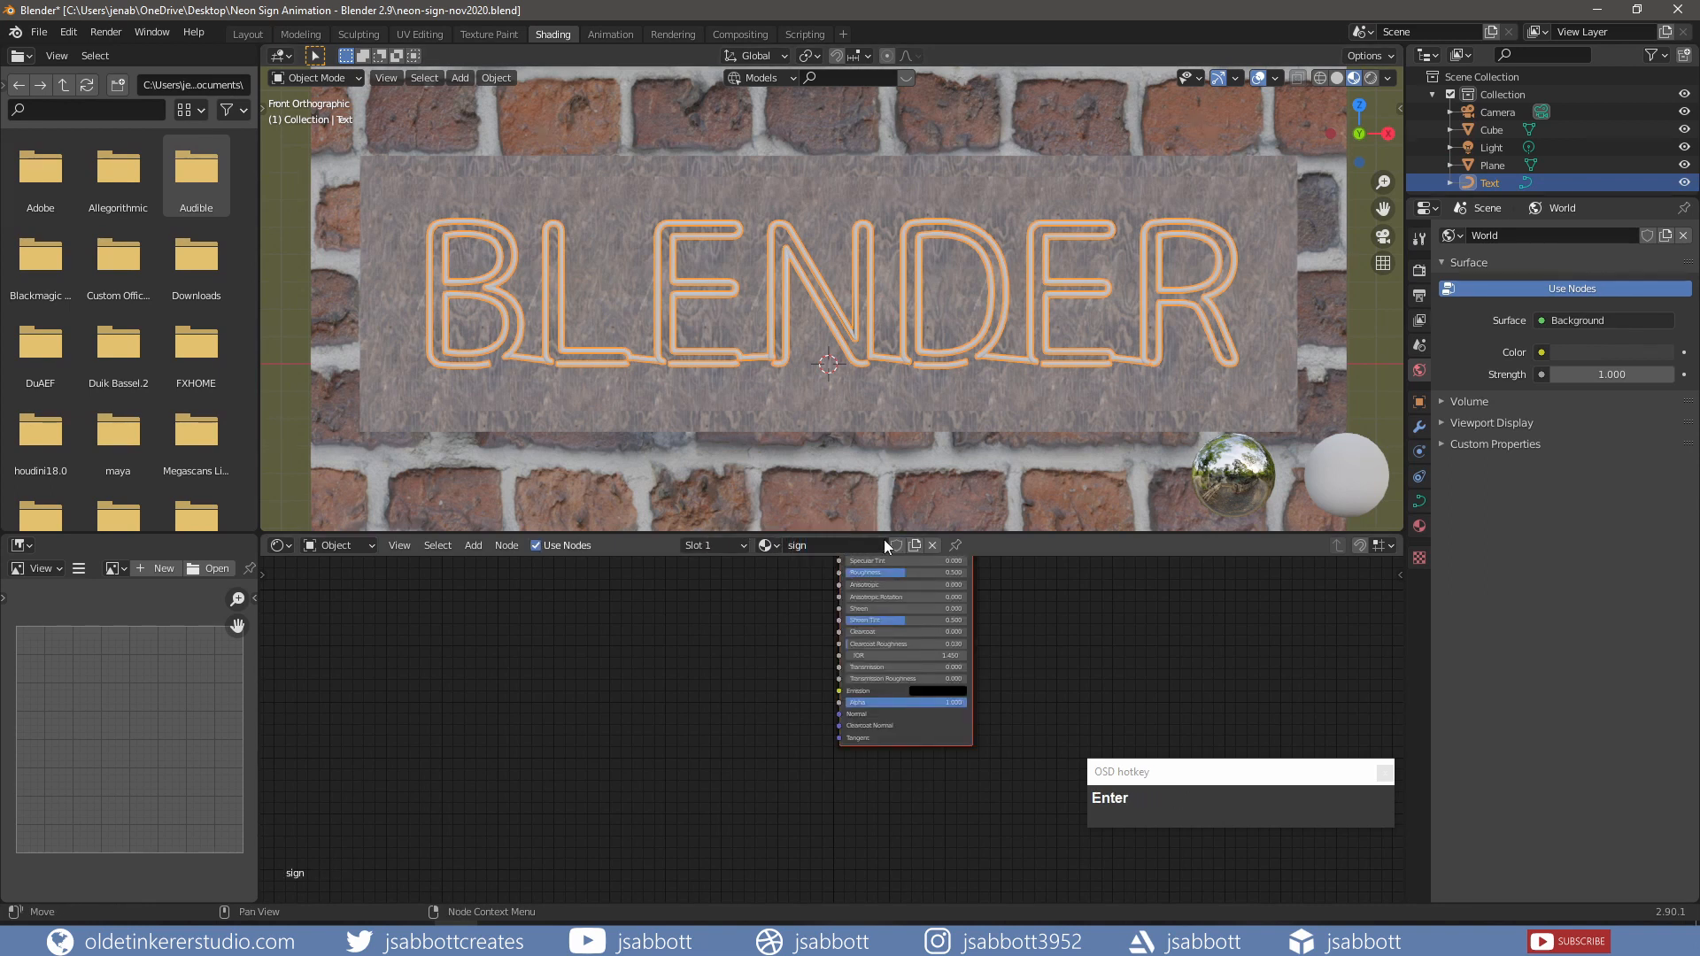
Step: Delete the Principled BSDF node from the sign material
{"action": "middle_click_drag", "start_coordinate": [804, 651], "coordinate": [652, 797], "text": "shift"}
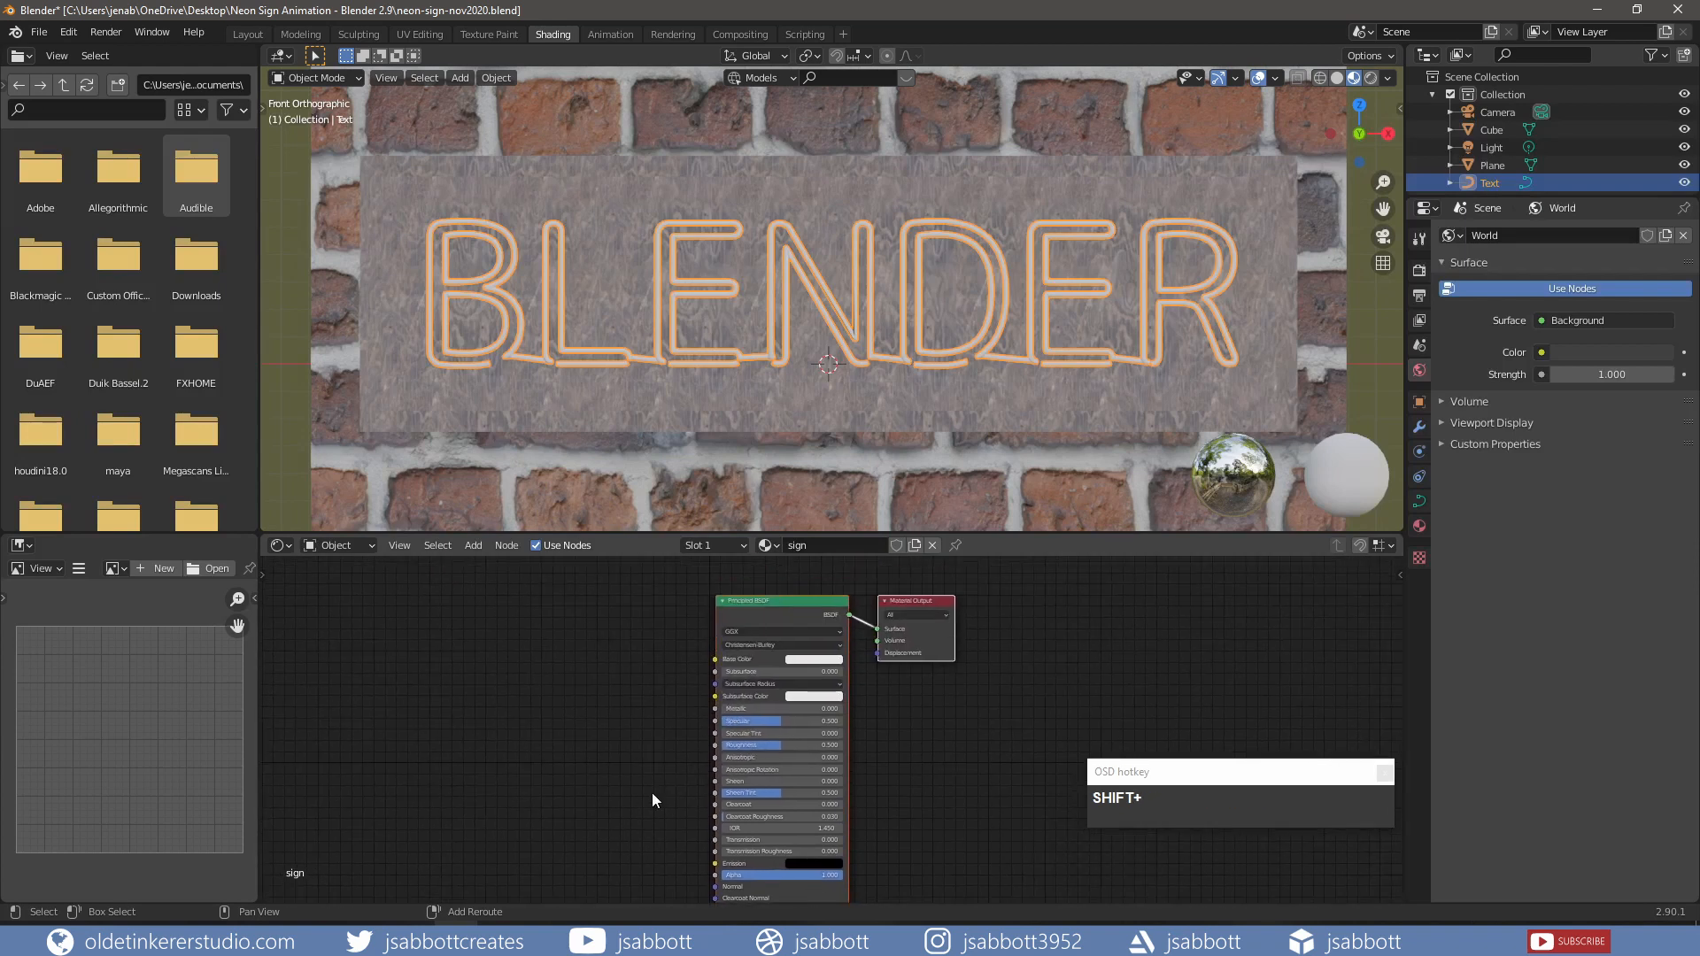
{"action": "middle_click_drag", "start_coordinate": [648, 708], "coordinate": [672, 721], "text": "shift"}
{"action": "left_click", "coordinate": [653, 694]}
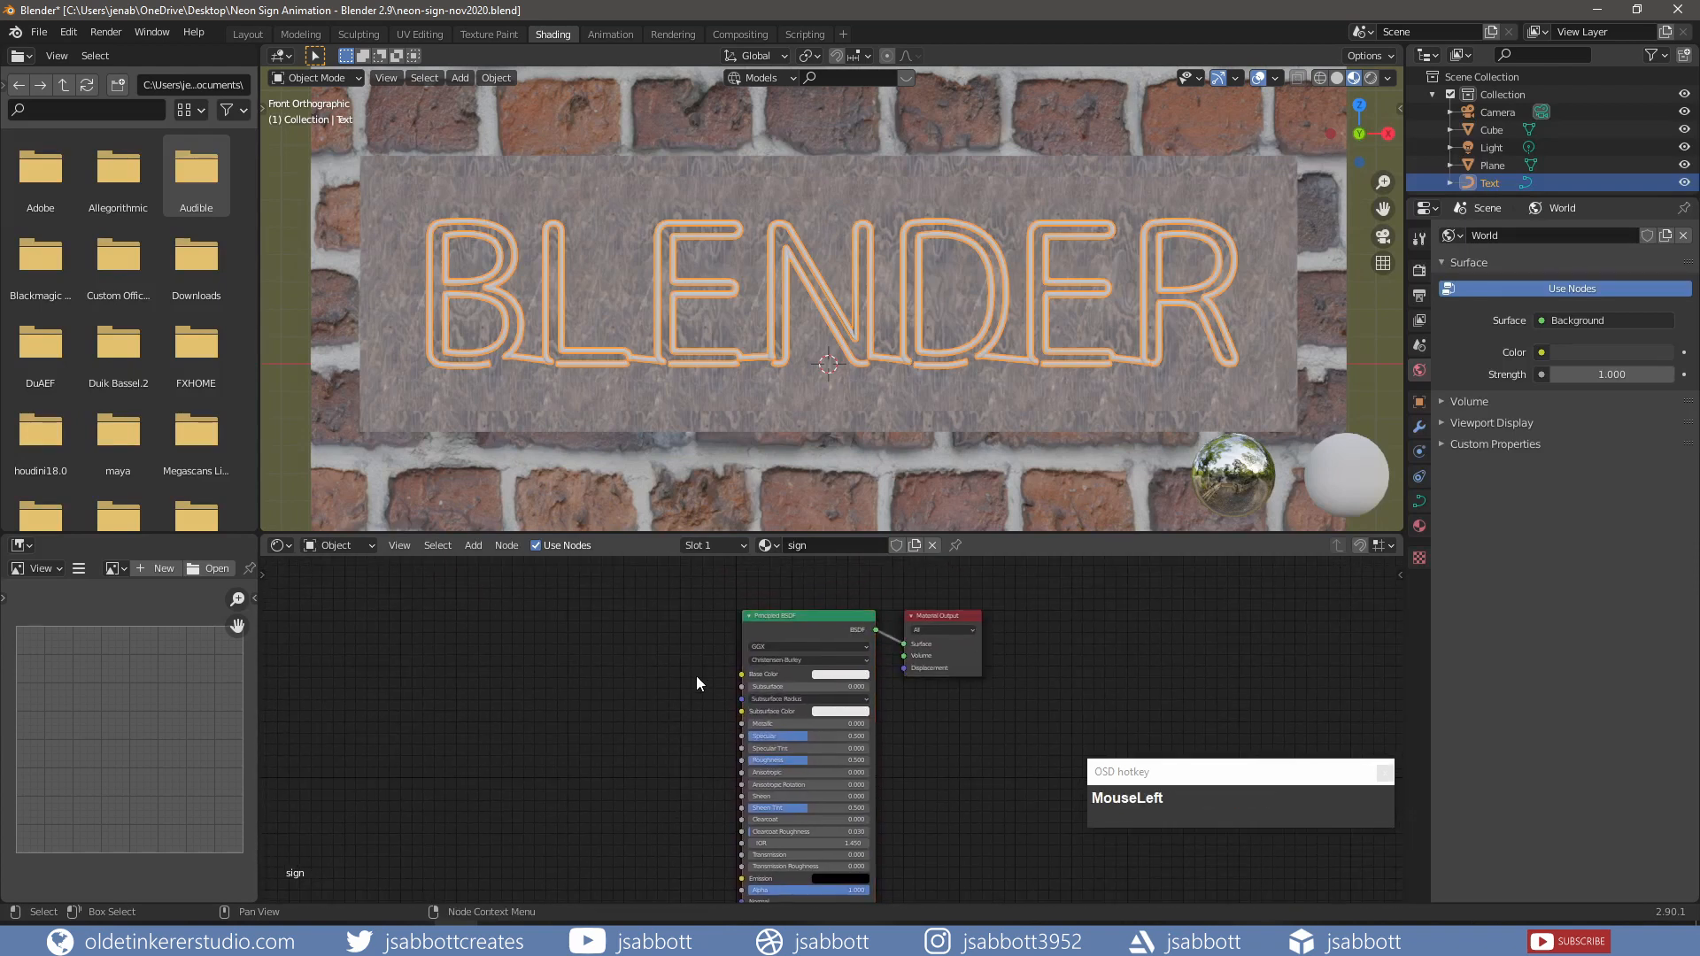
{"action": "left_click", "coordinate": [815, 616]}
{"action": "key", "text": "x"}
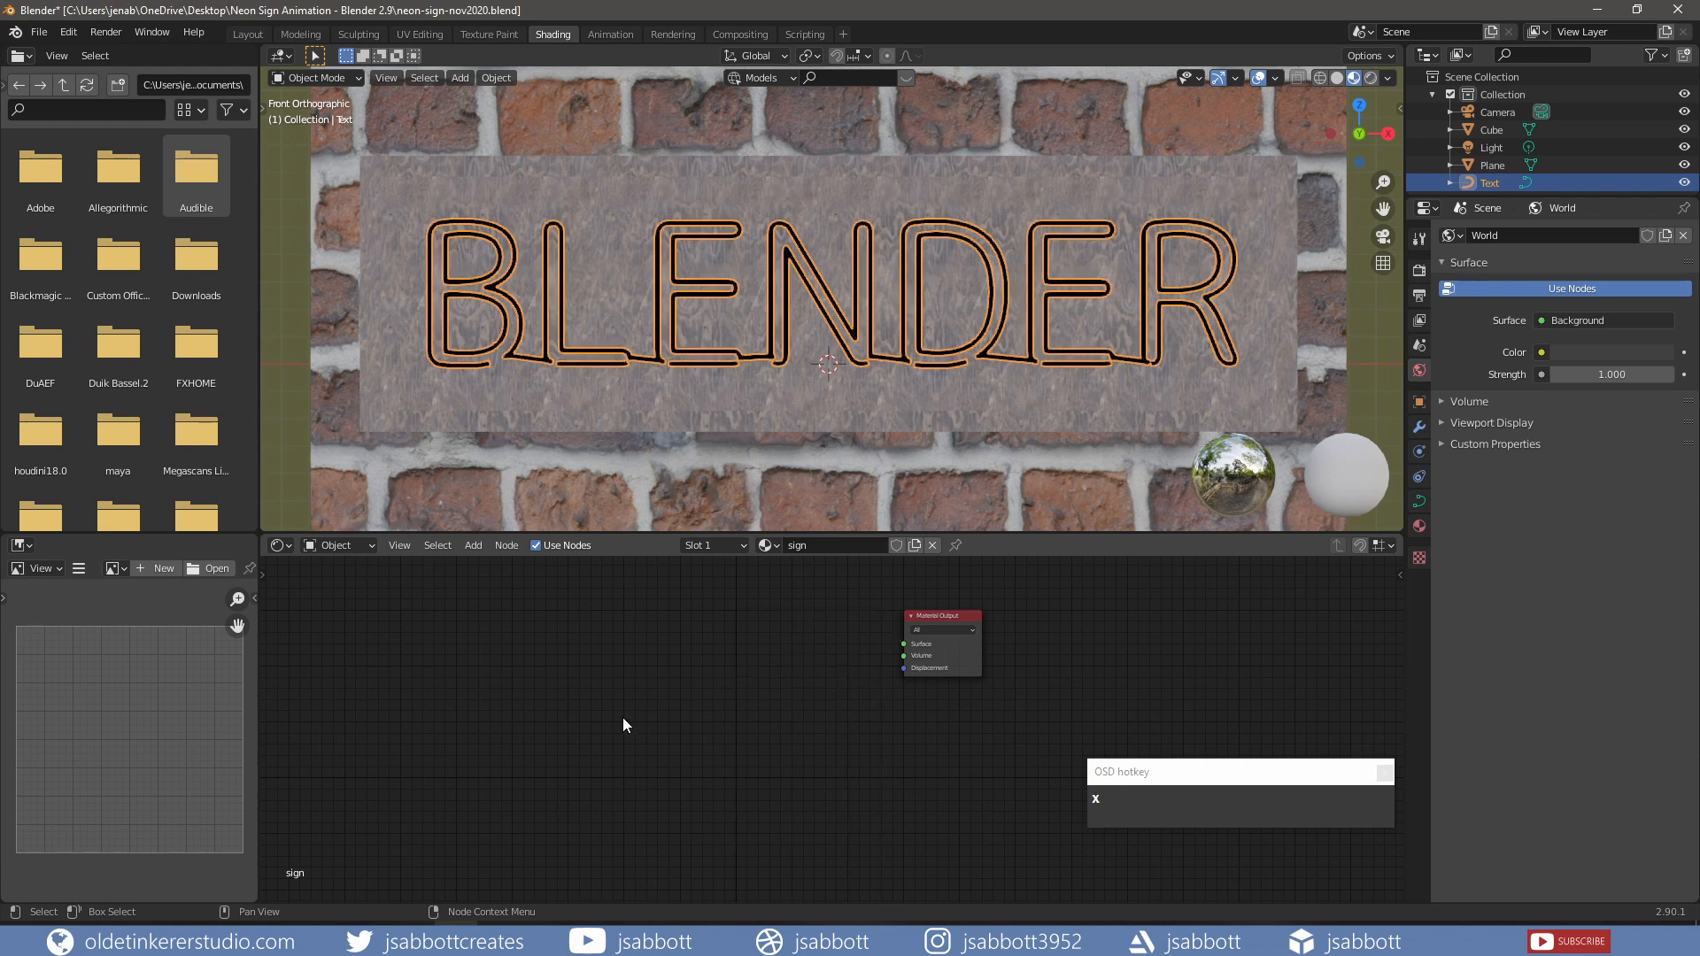
Step: Add an Emission shader, link it to the material Surface, and tint it cyan
{"action": "key", "text": "shift+a"}
{"action": "mouse_move", "coordinate": [618, 775]}
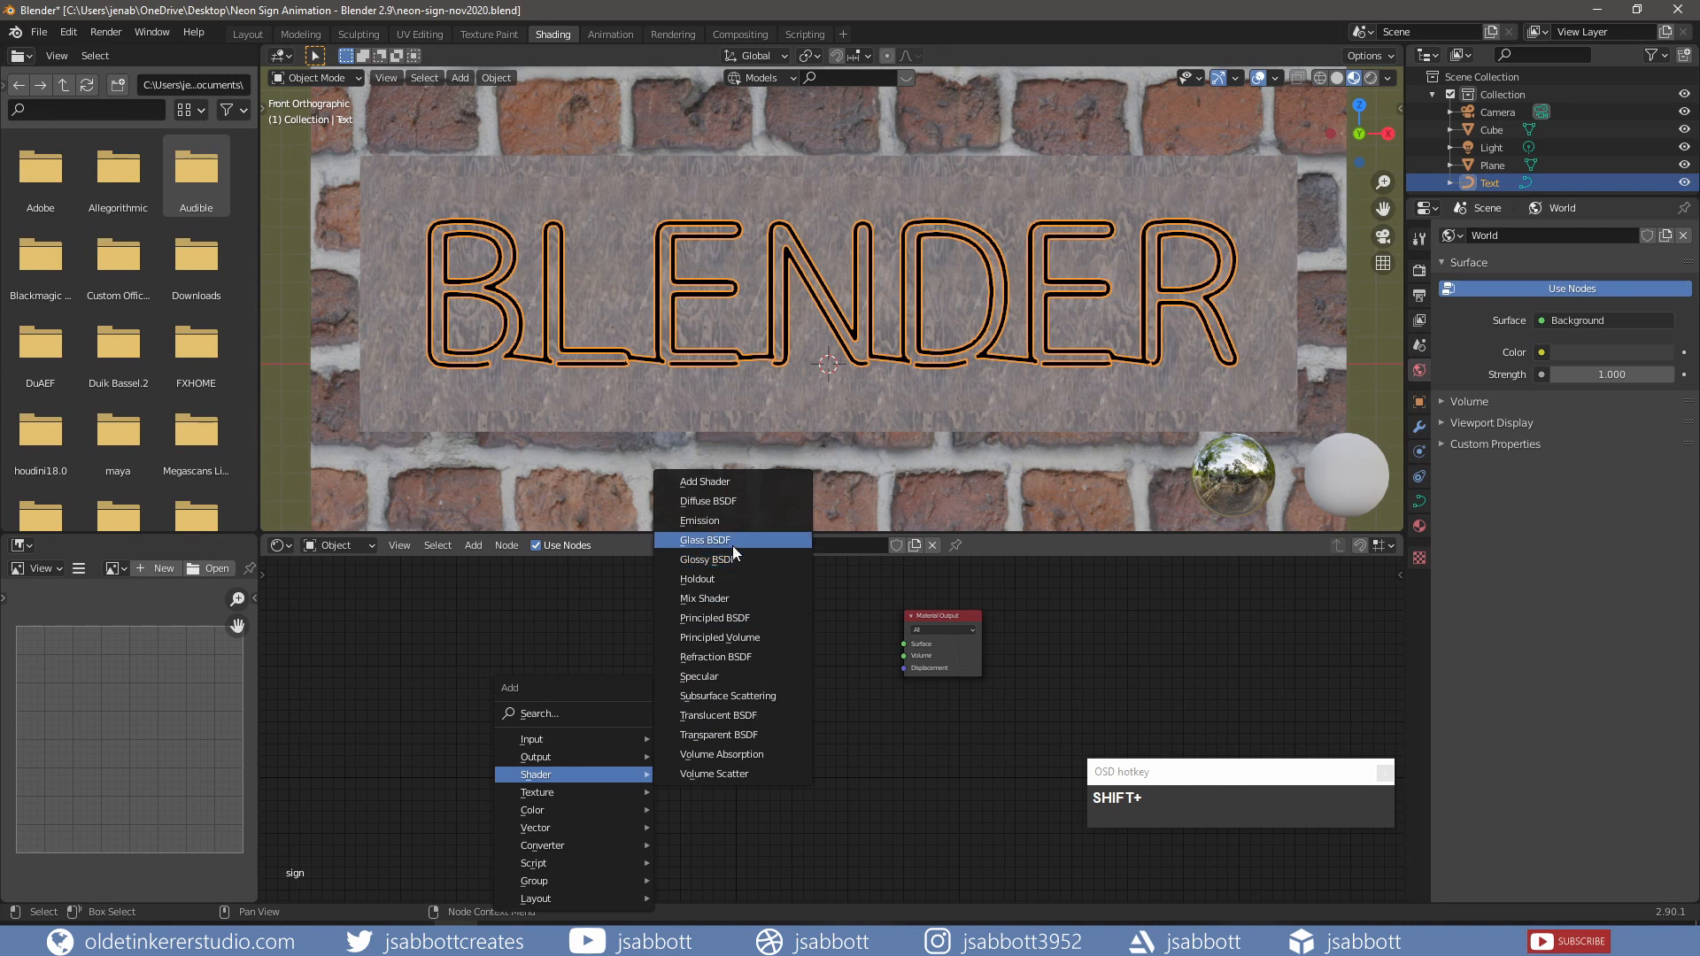
{"action": "left_click", "coordinate": [731, 520]}
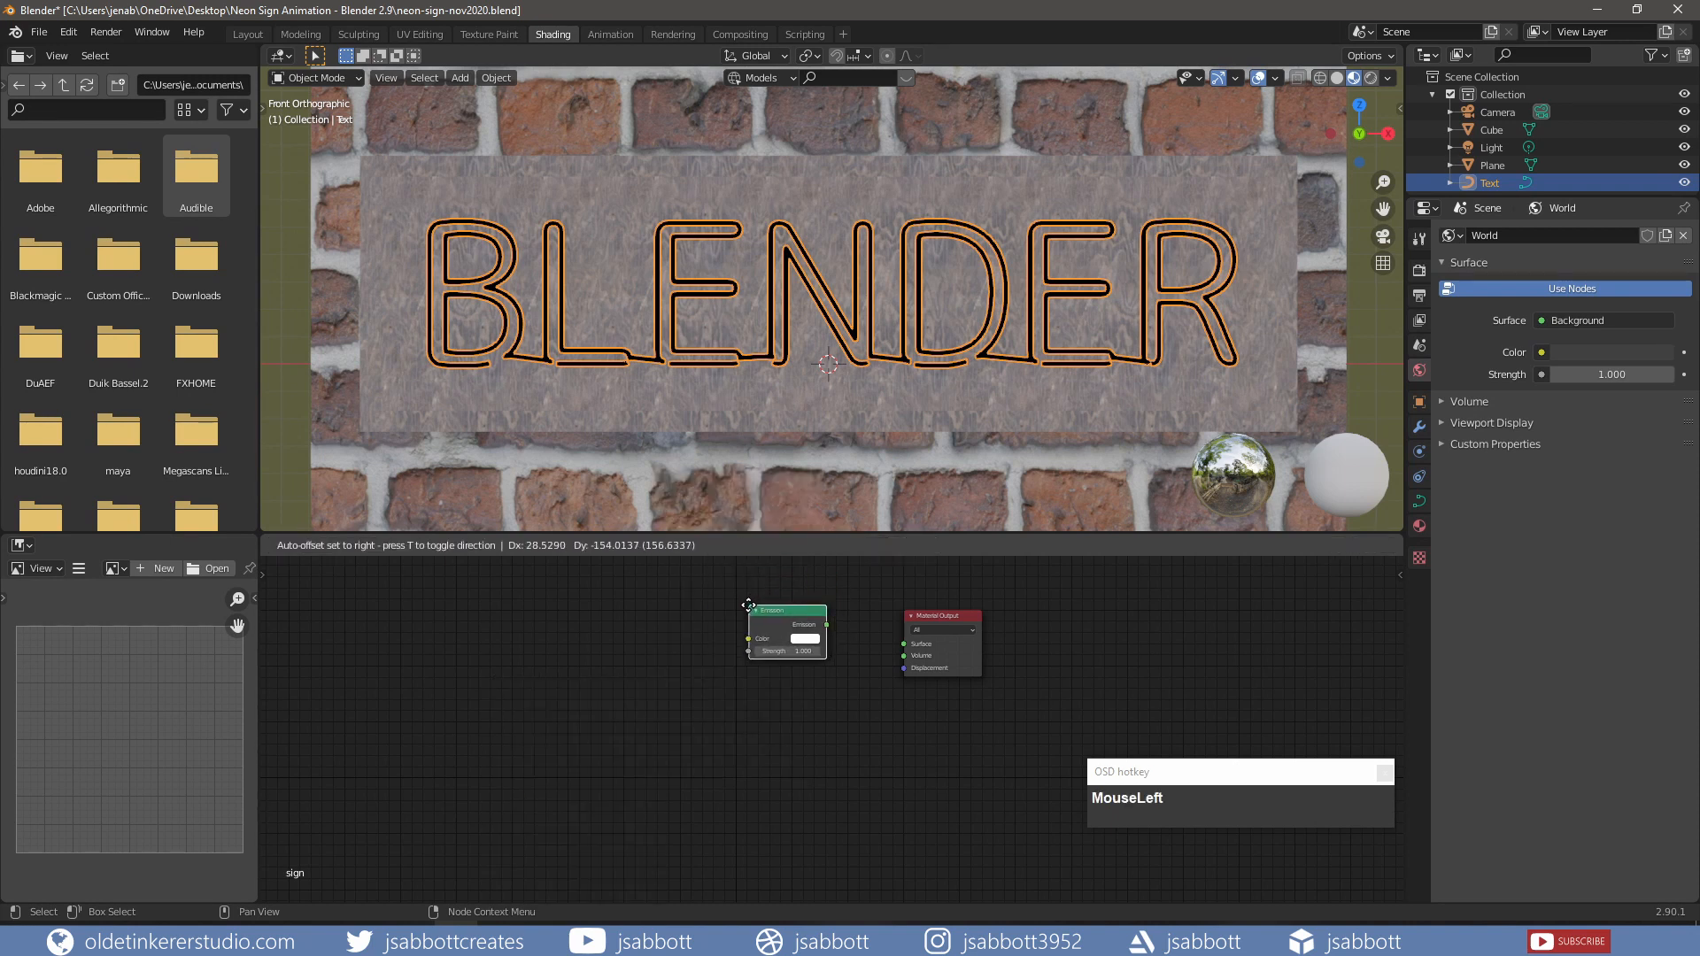
{"action": "left_click", "coordinate": [748, 605]}
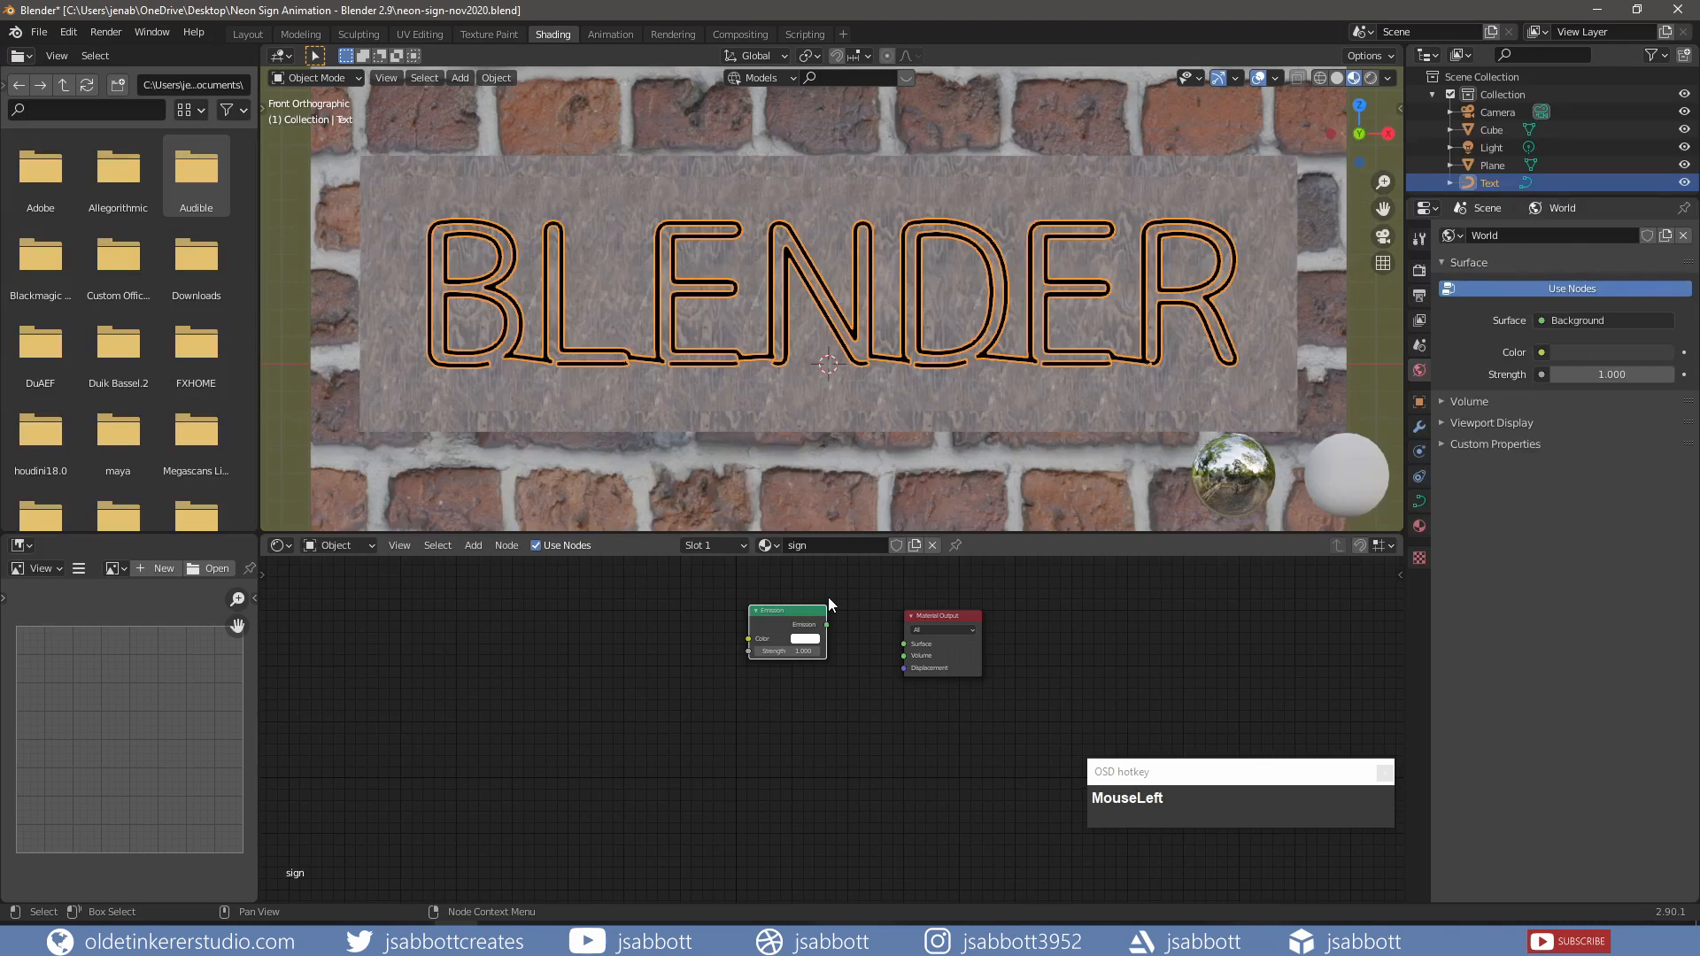
{"action": "left_click_drag", "start_coordinate": [825, 624], "coordinate": [902, 643]}
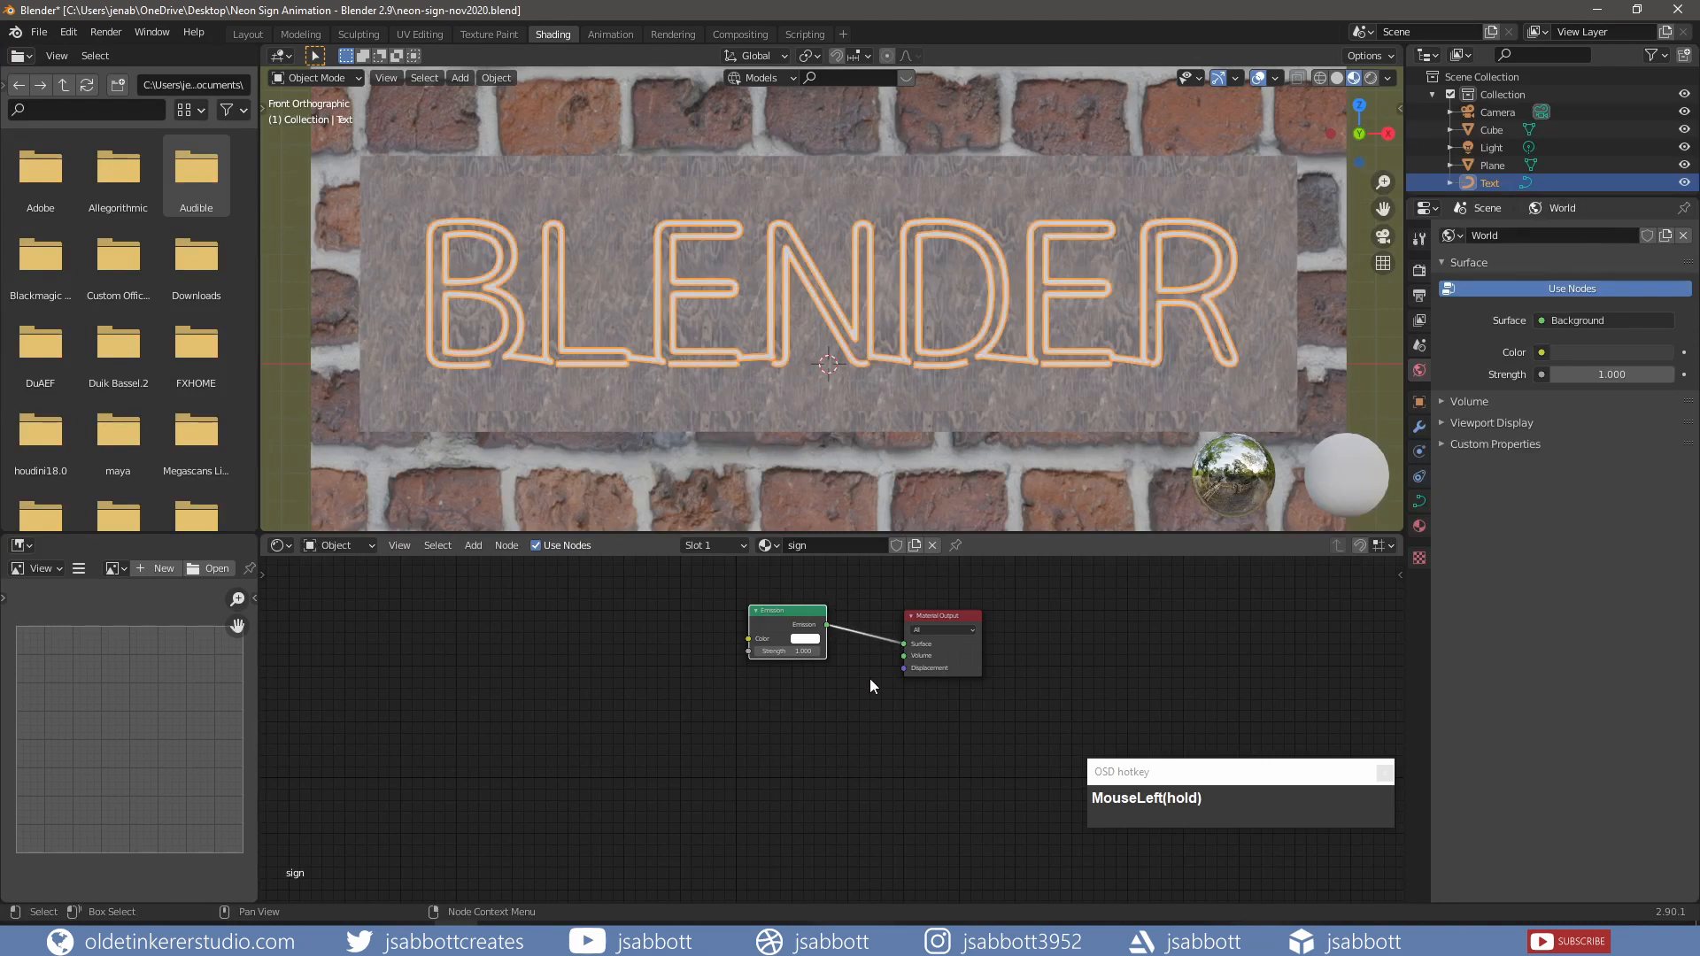
{"action": "left_click", "coordinate": [804, 638]}
{"action": "left_click_drag", "start_coordinate": [839, 519], "coordinate": [839, 494]}
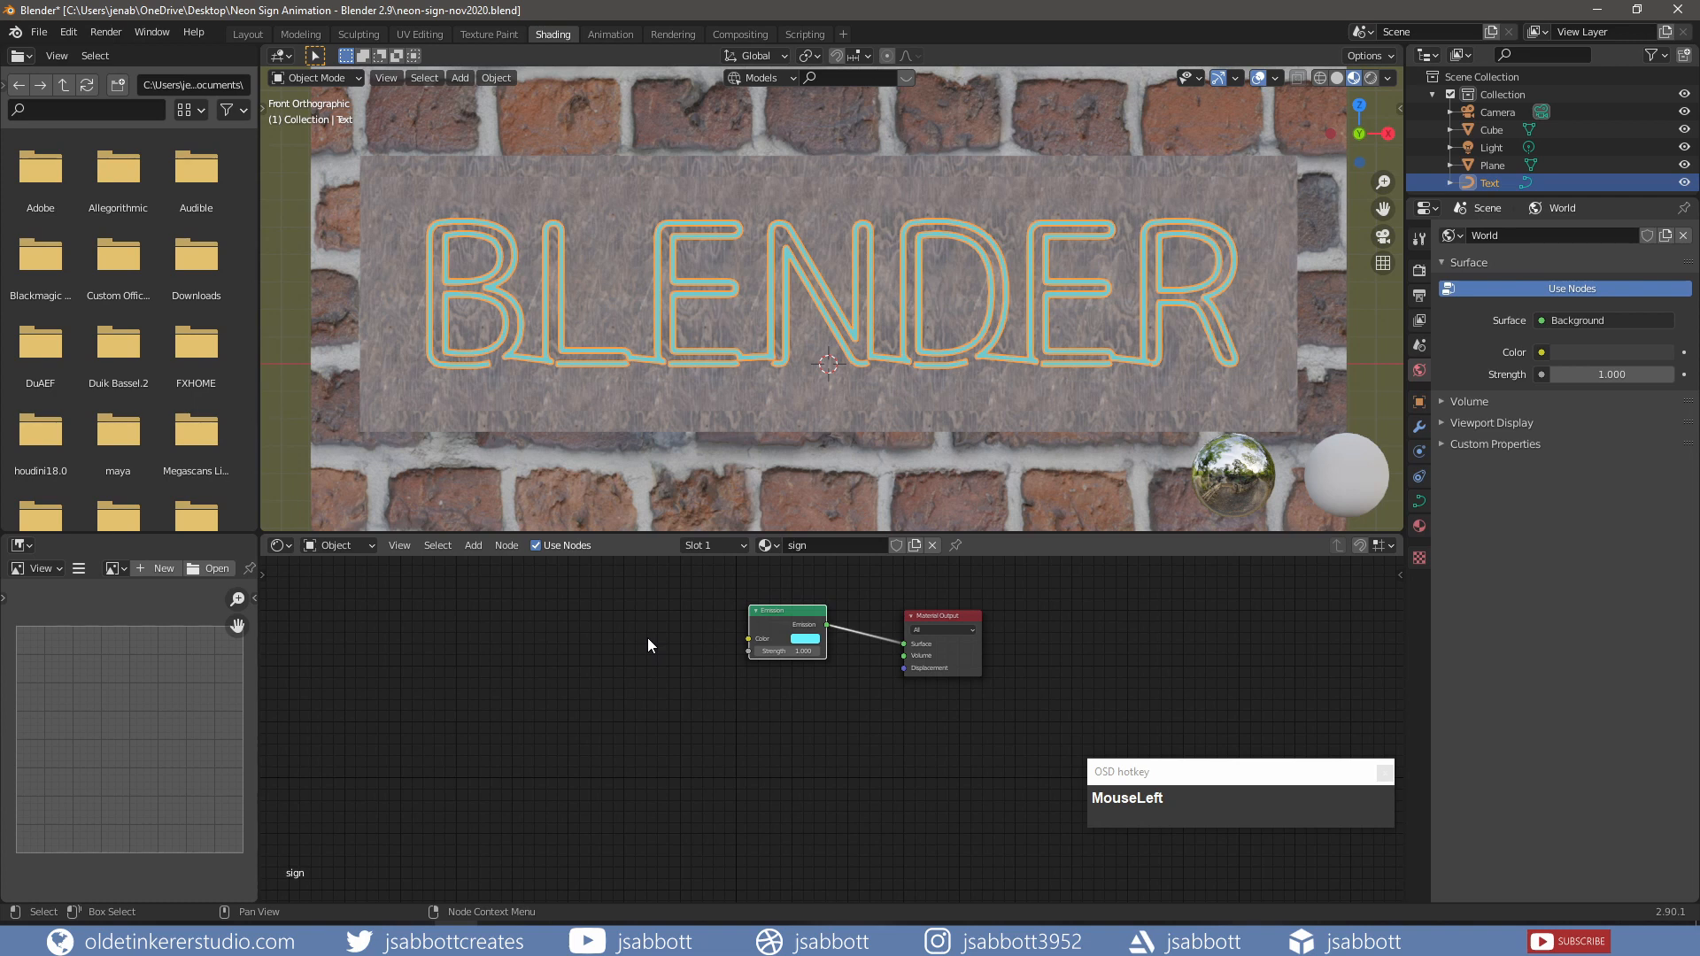
Step: Enable Eevee Bloom in the render settings and raise its intensity to 0.100
{"action": "left_click", "coordinate": [1418, 273]}
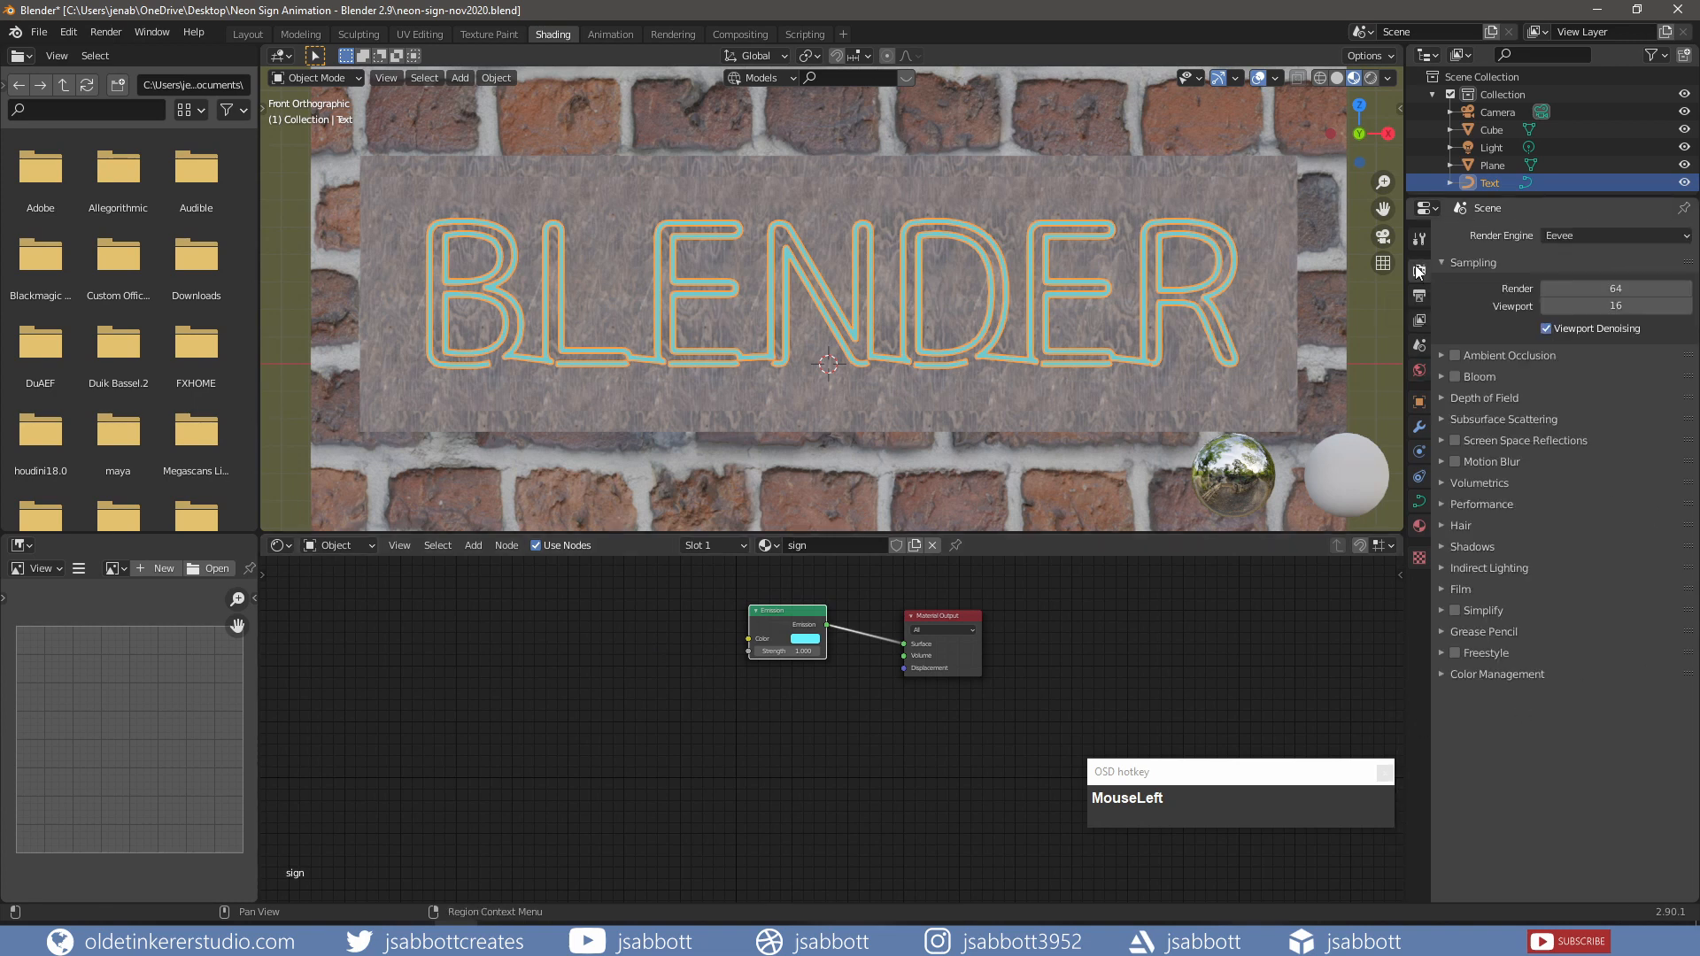
{"action": "left_click", "coordinate": [1456, 376]}
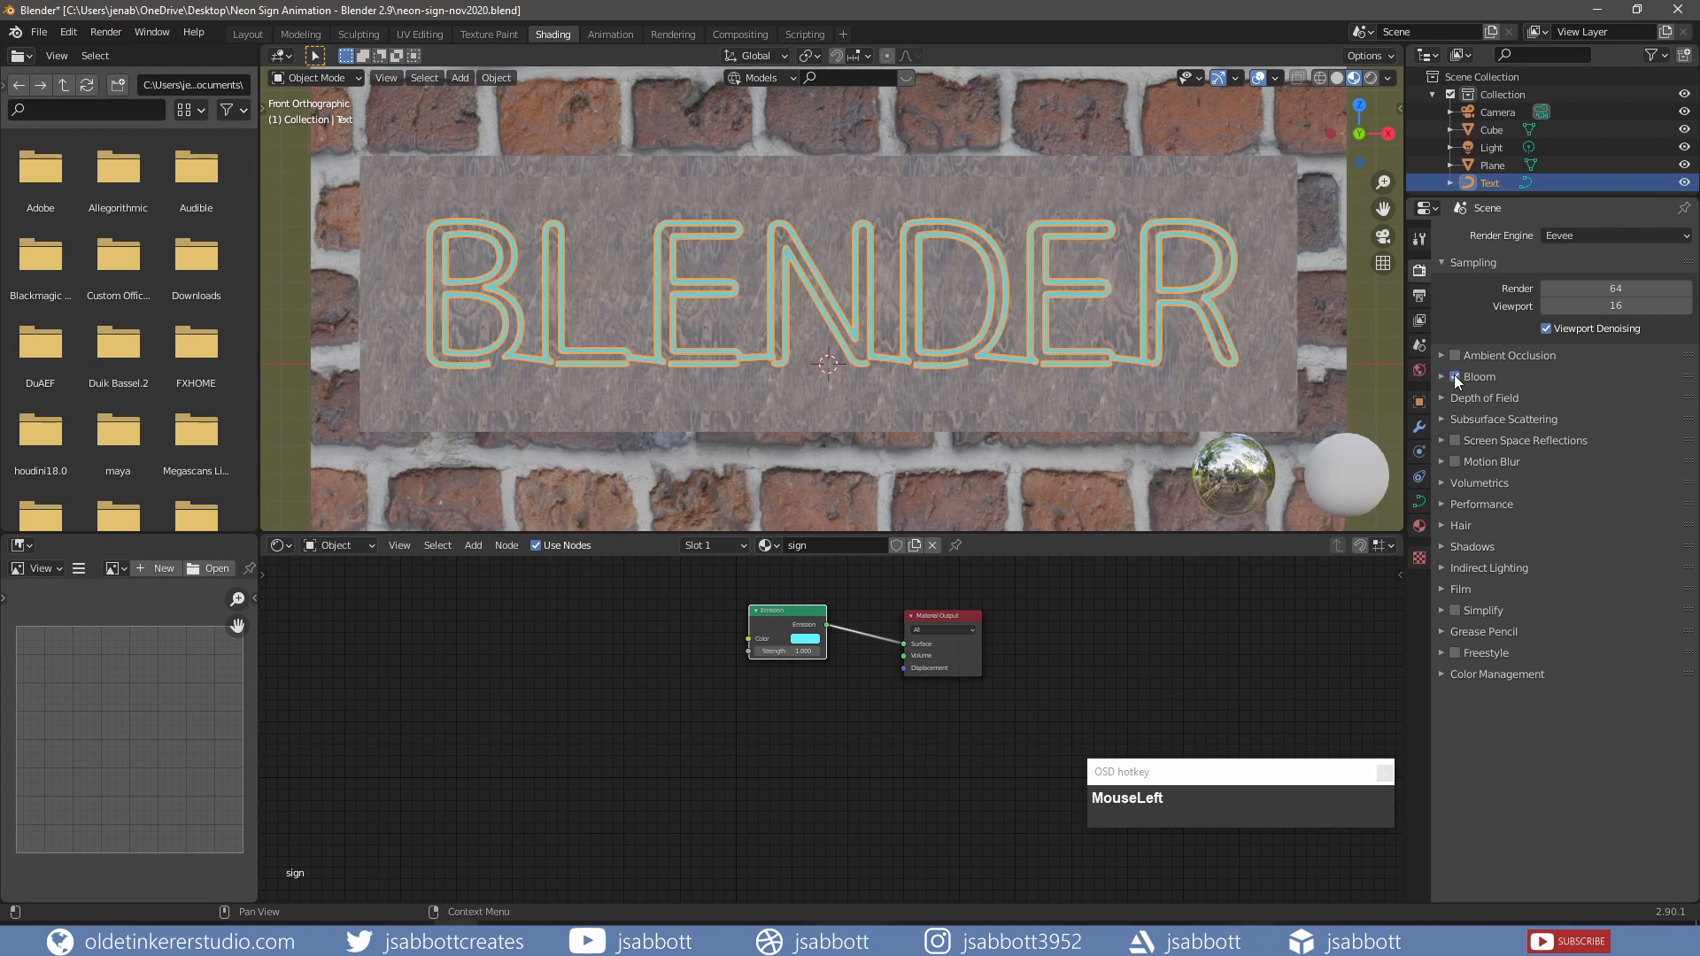
{"action": "left_click", "coordinate": [1442, 376]}
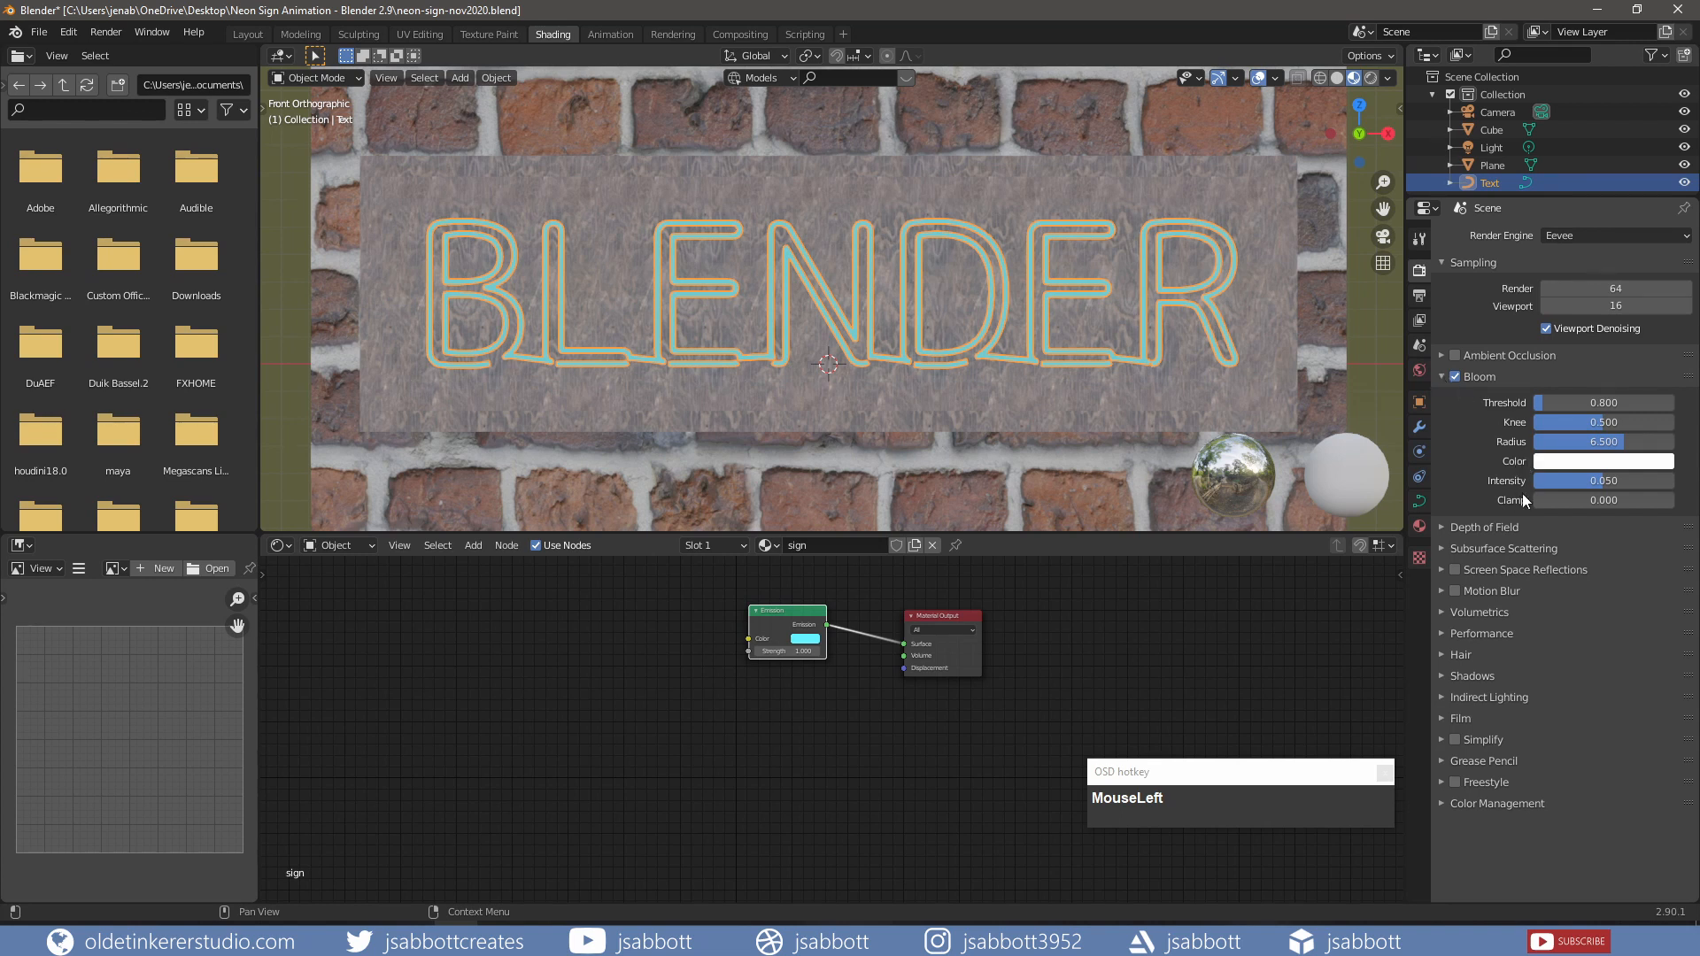
{"action": "left_click_drag", "start_coordinate": [1596, 481], "coordinate": [1669, 481]}
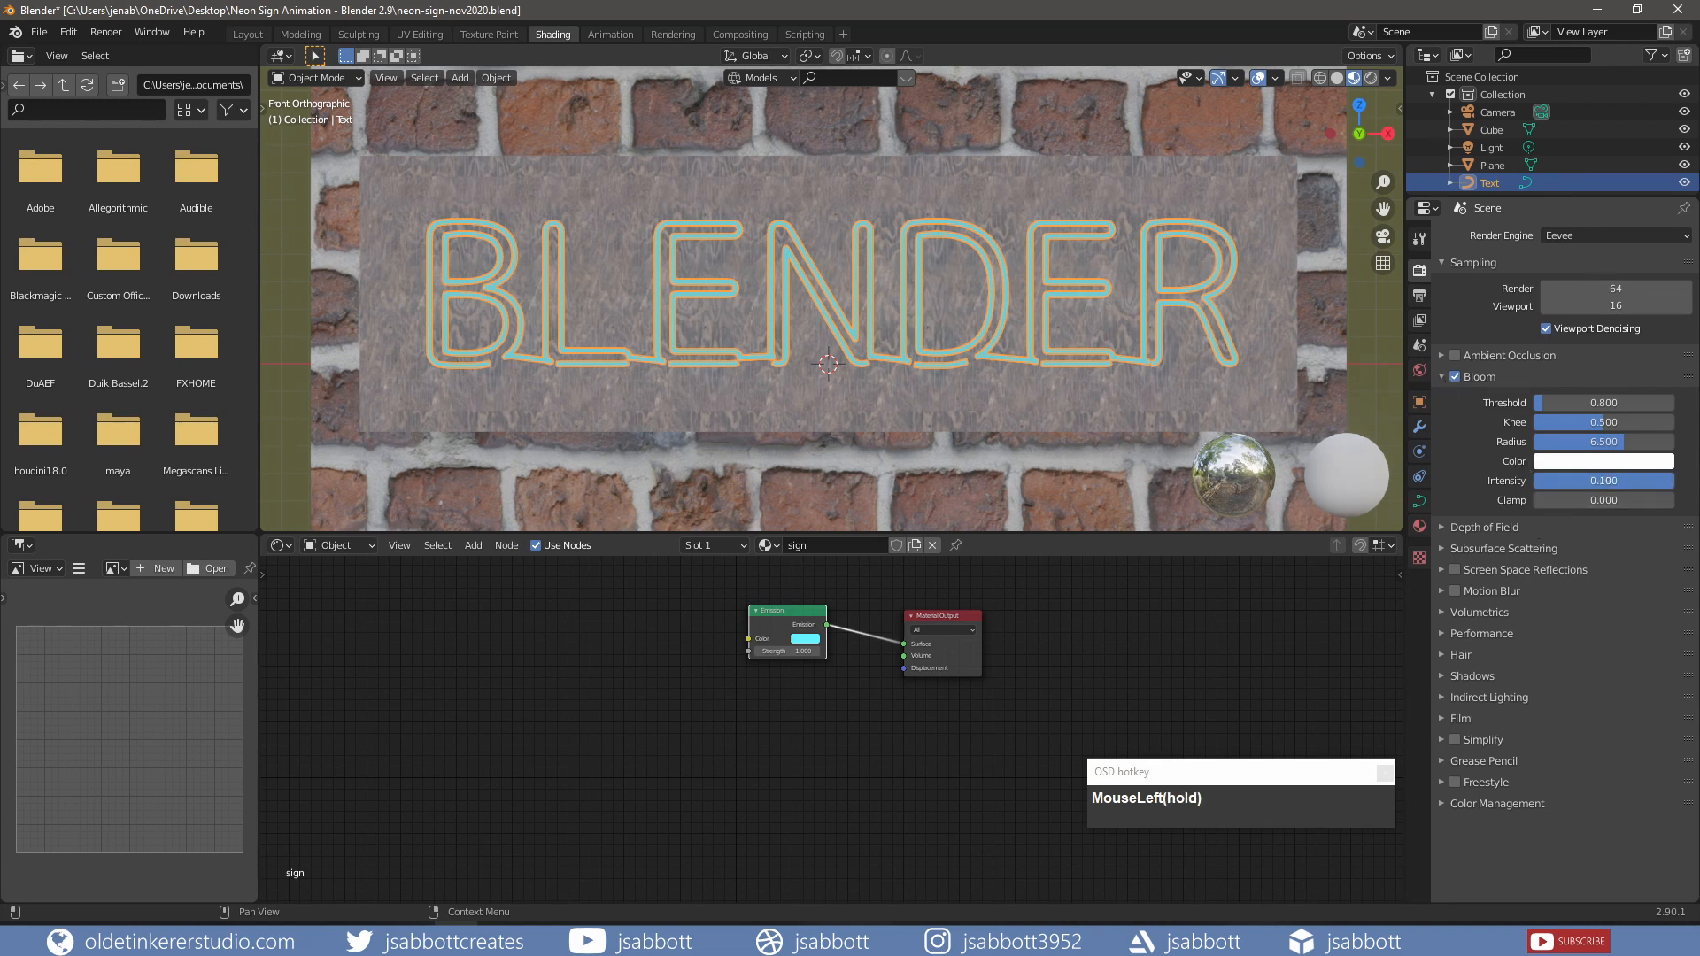
Step: Tint the bloom cyan by copying the emission hex 65F2FF into the Bloom Color
{"action": "left_click", "coordinate": [805, 639]}
{"action": "left_click", "coordinate": [823, 589]}
{"action": "key", "text": "ctrl+c"}
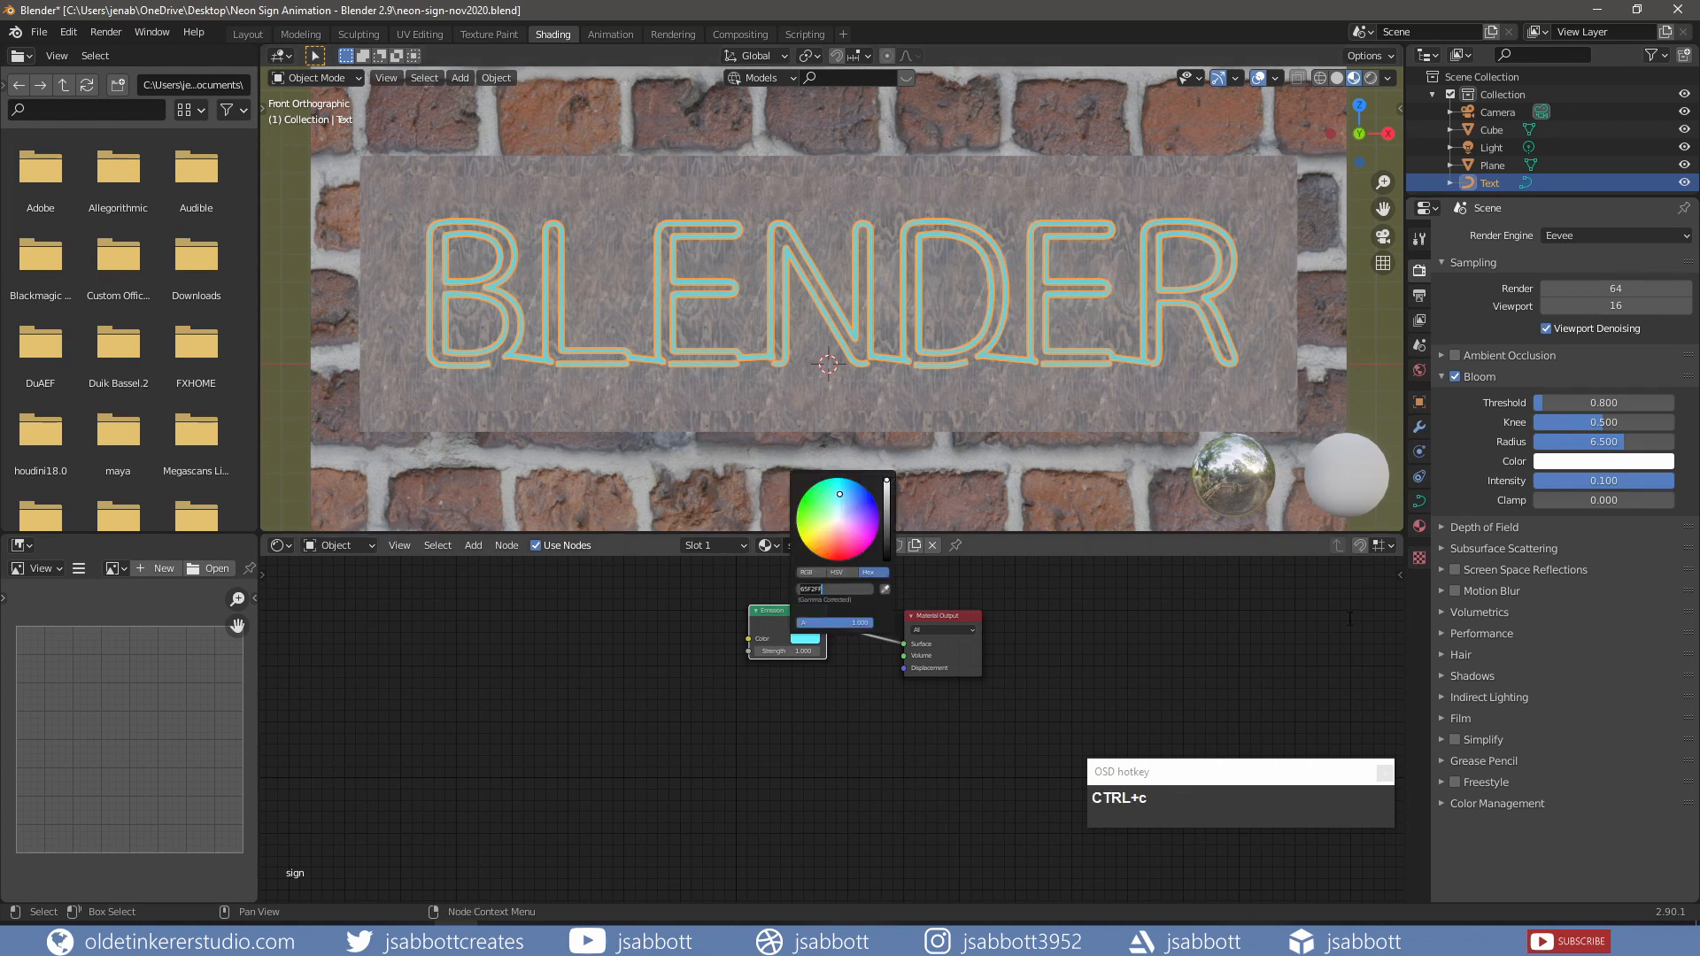
{"action": "left_click", "coordinate": [1580, 468]}
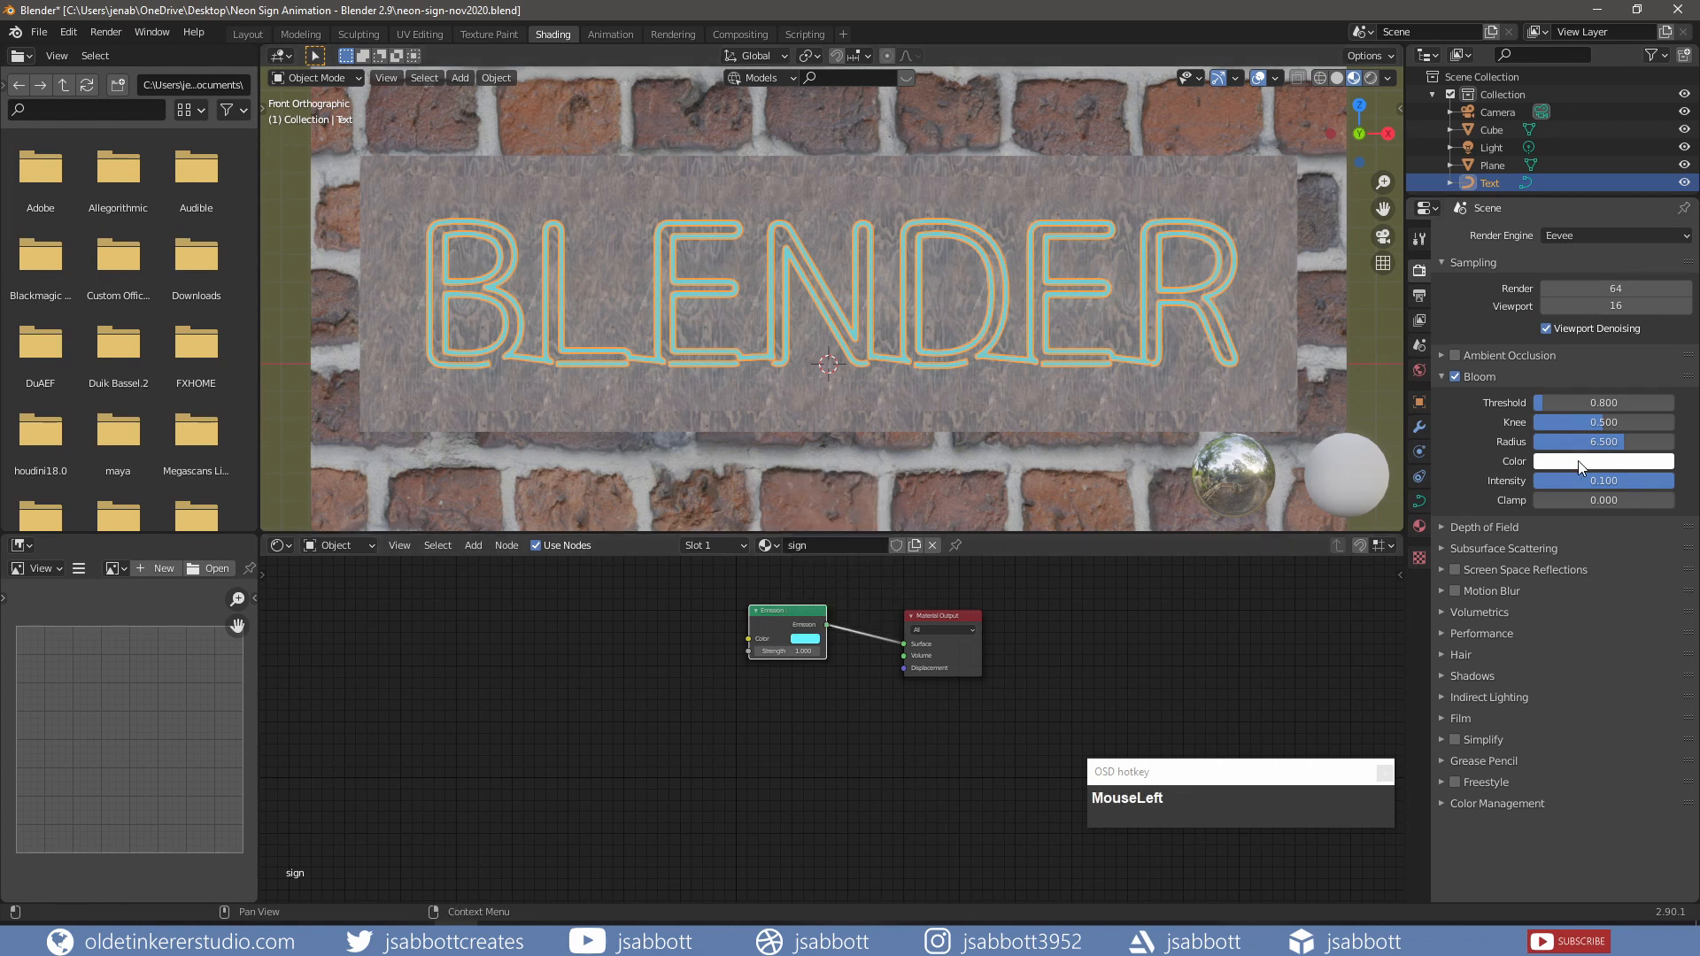
{"action": "left_click", "coordinate": [1580, 468]}
{"action": "left_click", "coordinate": [1605, 401]}
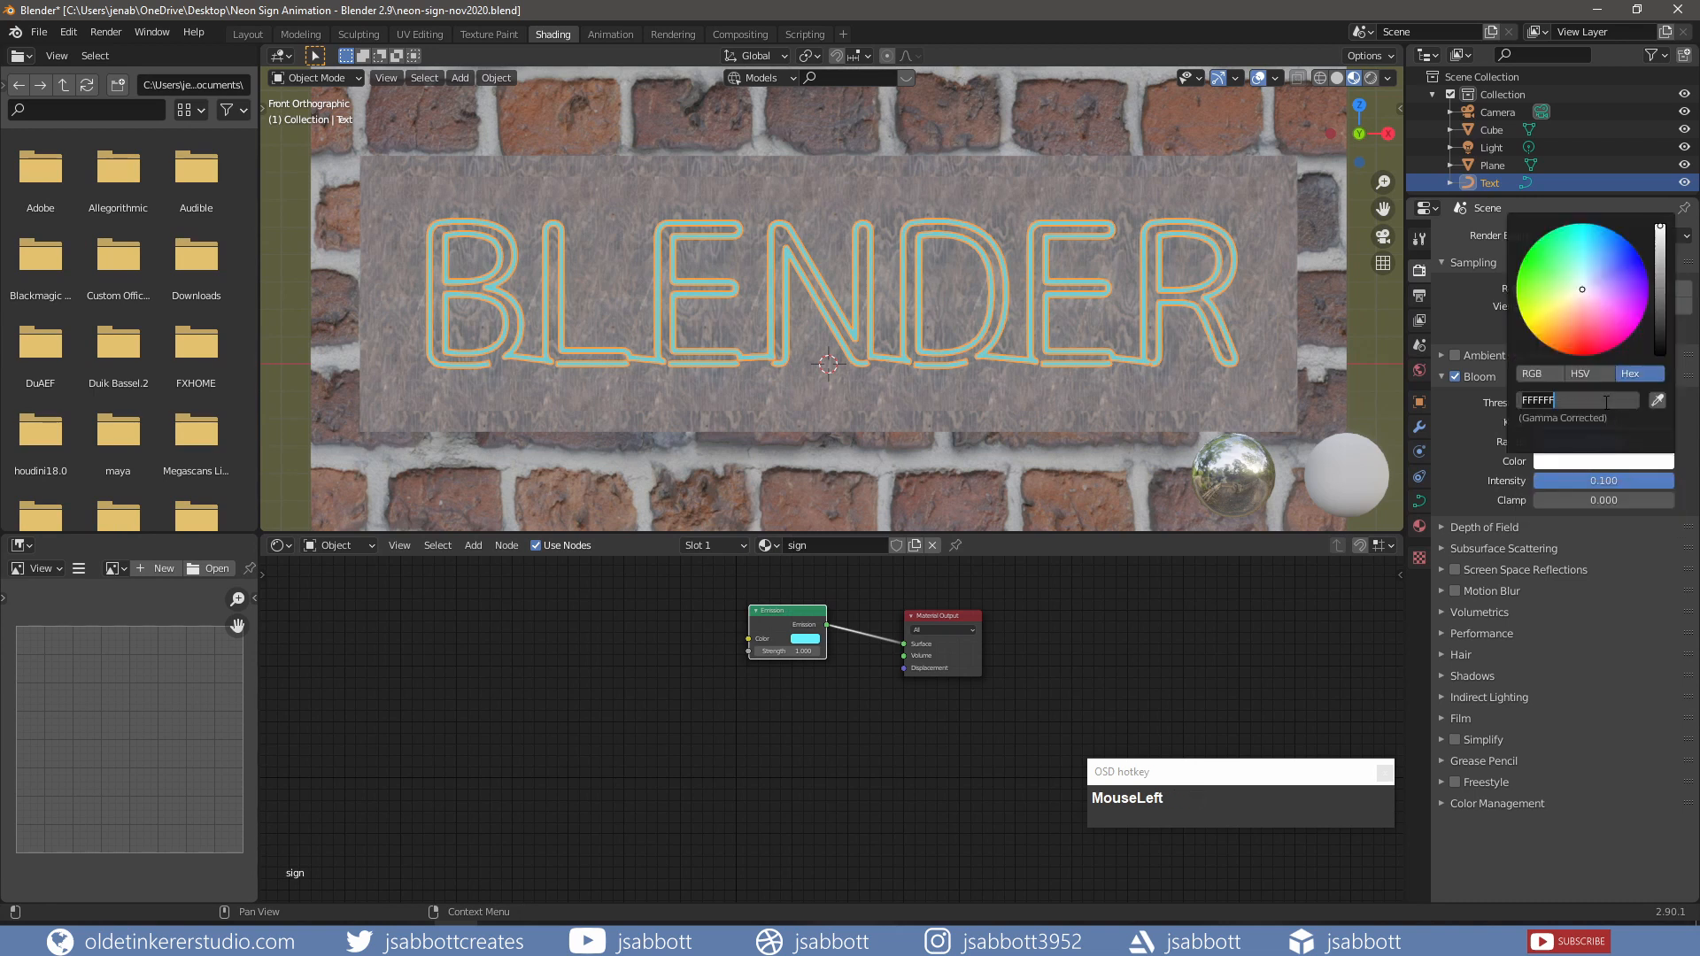
{"action": "key", "text": "ctrl+v"}
{"action": "key", "text": "Return"}
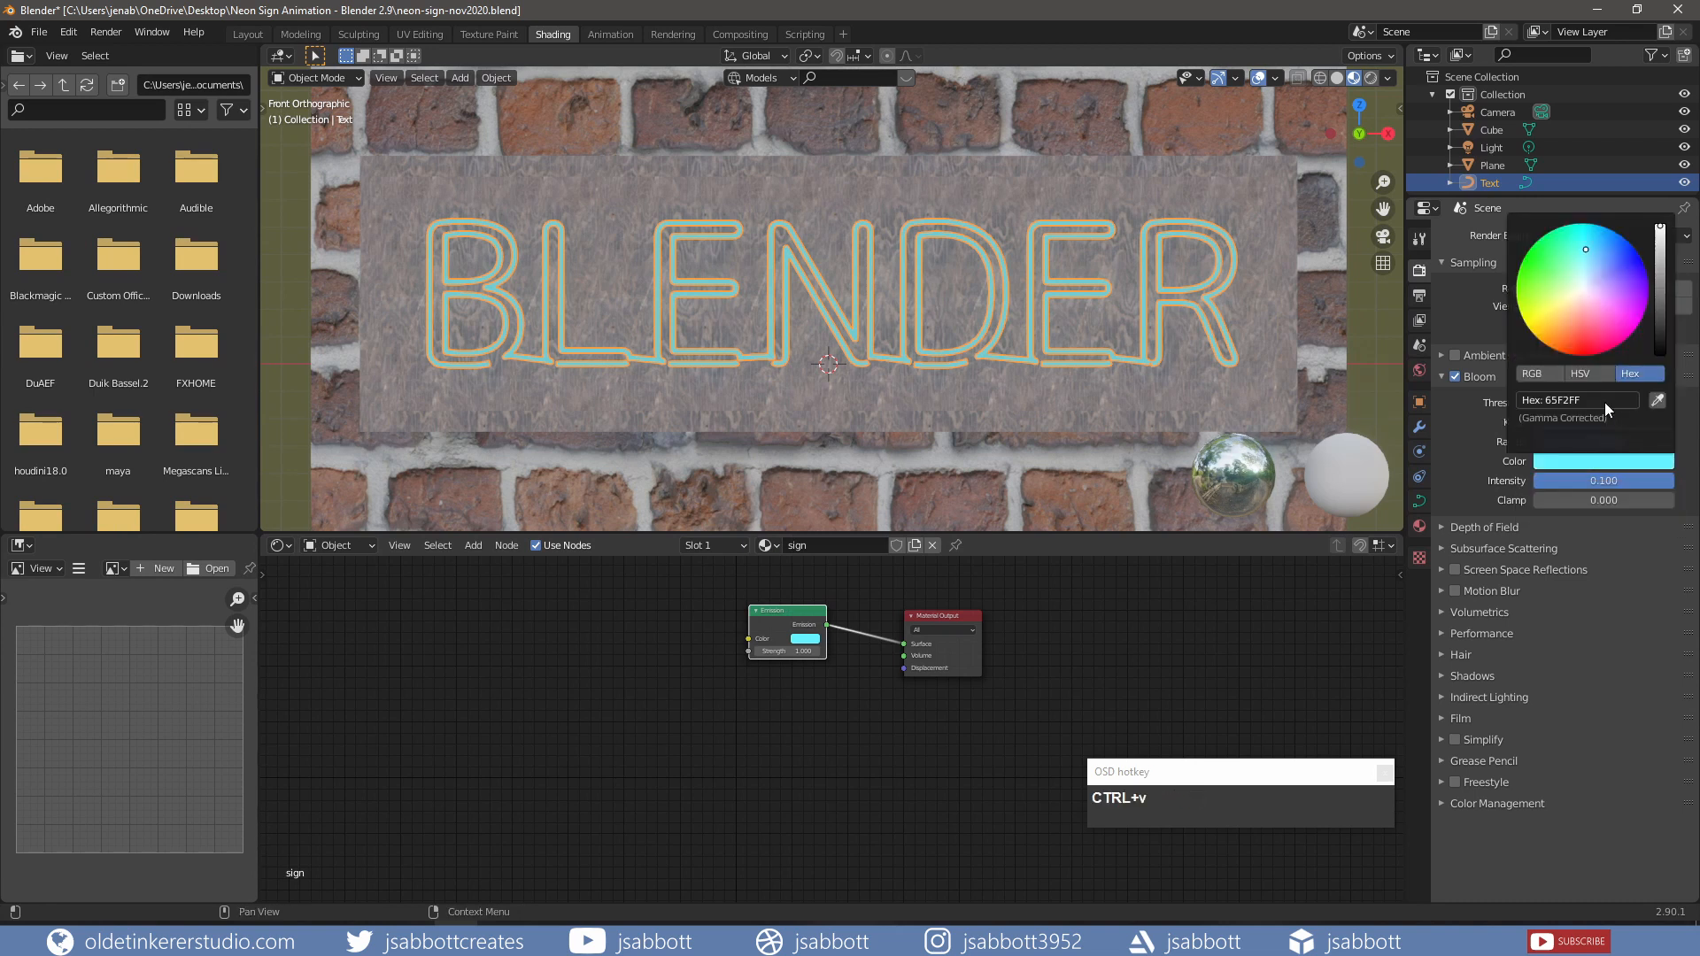
Step: Preview in Rendered shading, set the Emission Strength to 5, then return to Material Preview
{"action": "left_click", "coordinate": [1370, 78]}
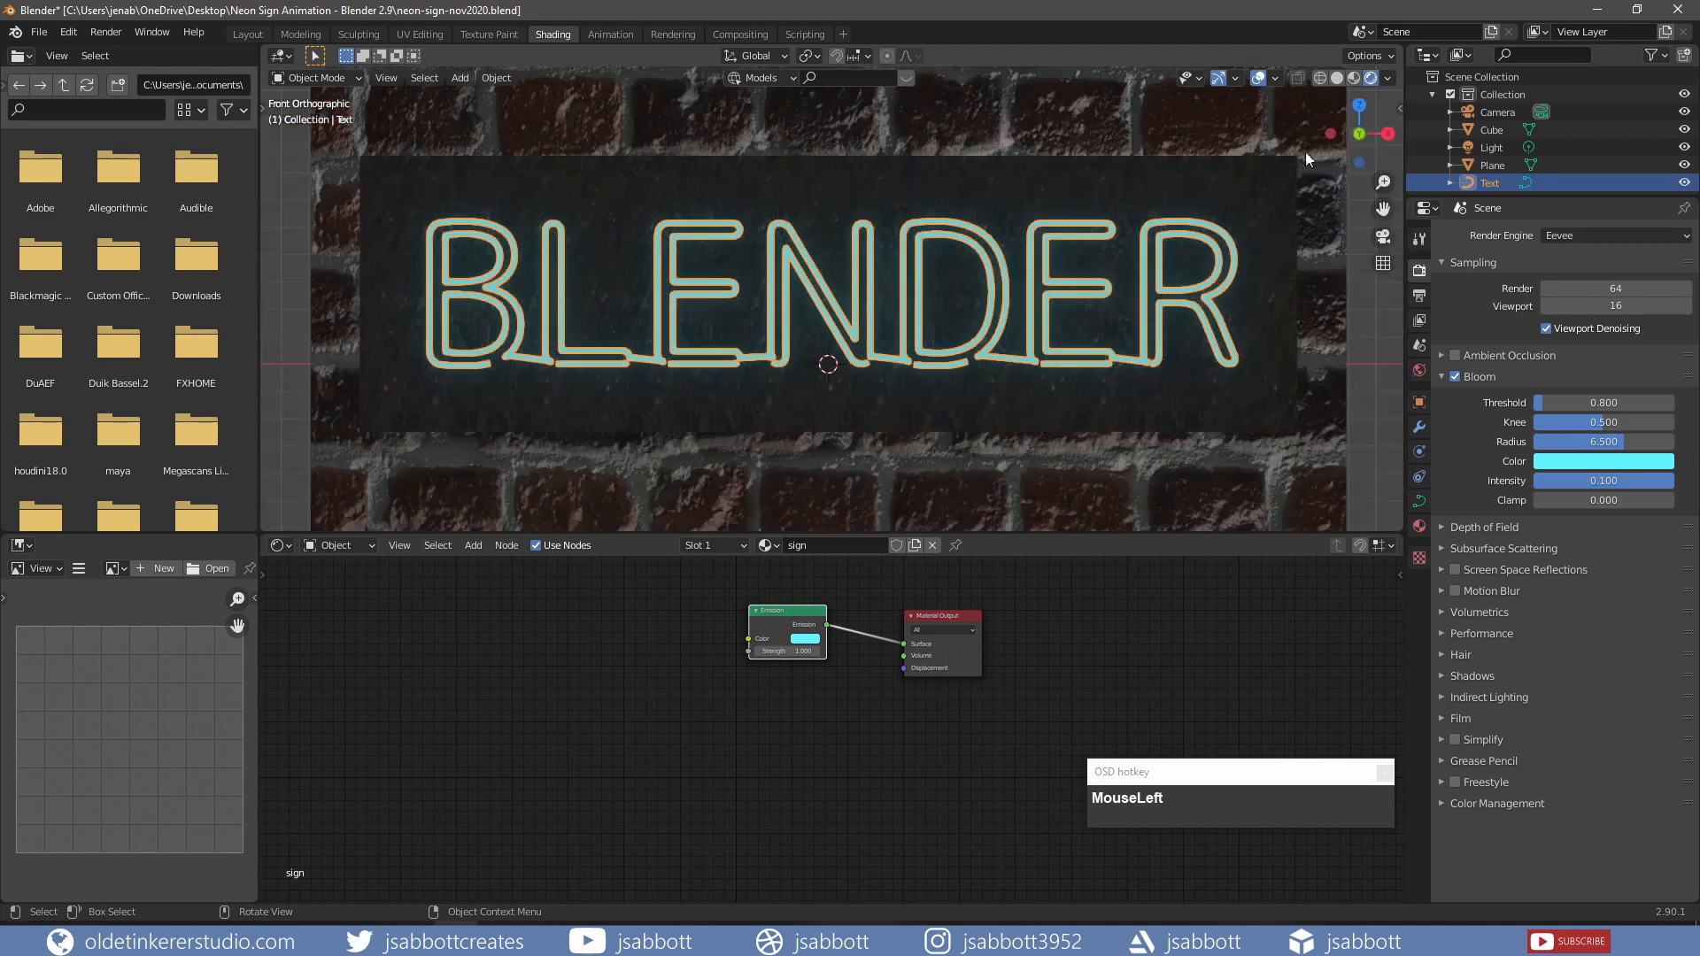
{"action": "key", "text": "alt+a"}
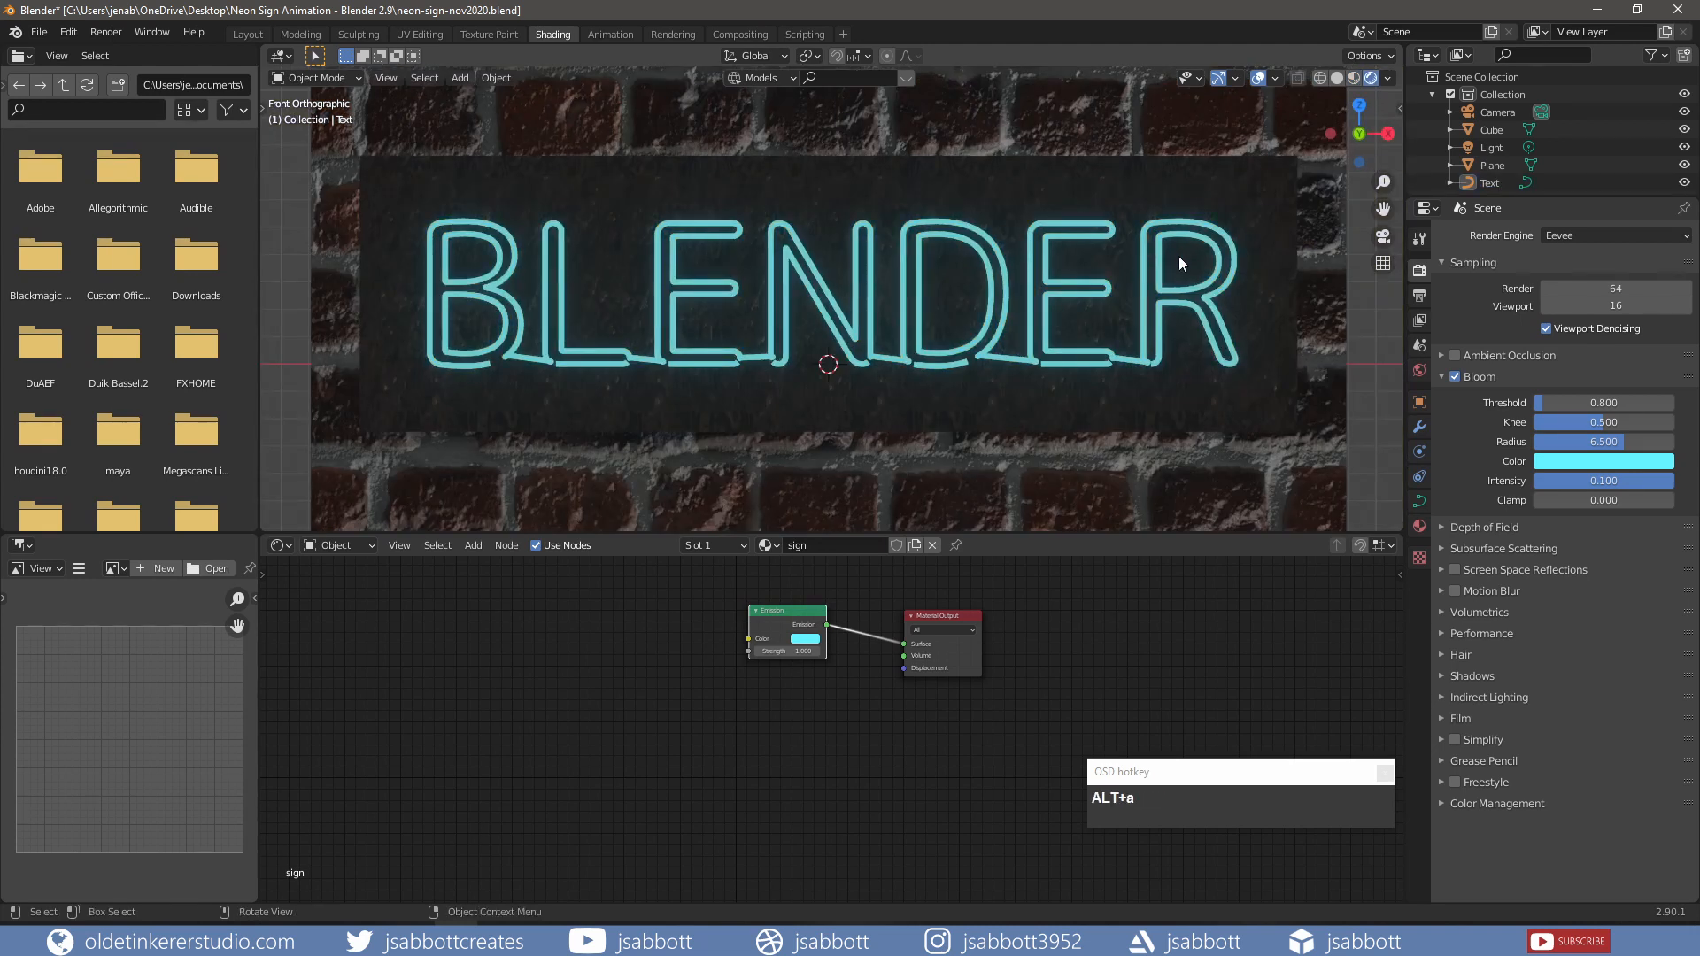
{"action": "middle_click_drag", "start_coordinate": [1178, 257], "coordinate": [1107, 283]}
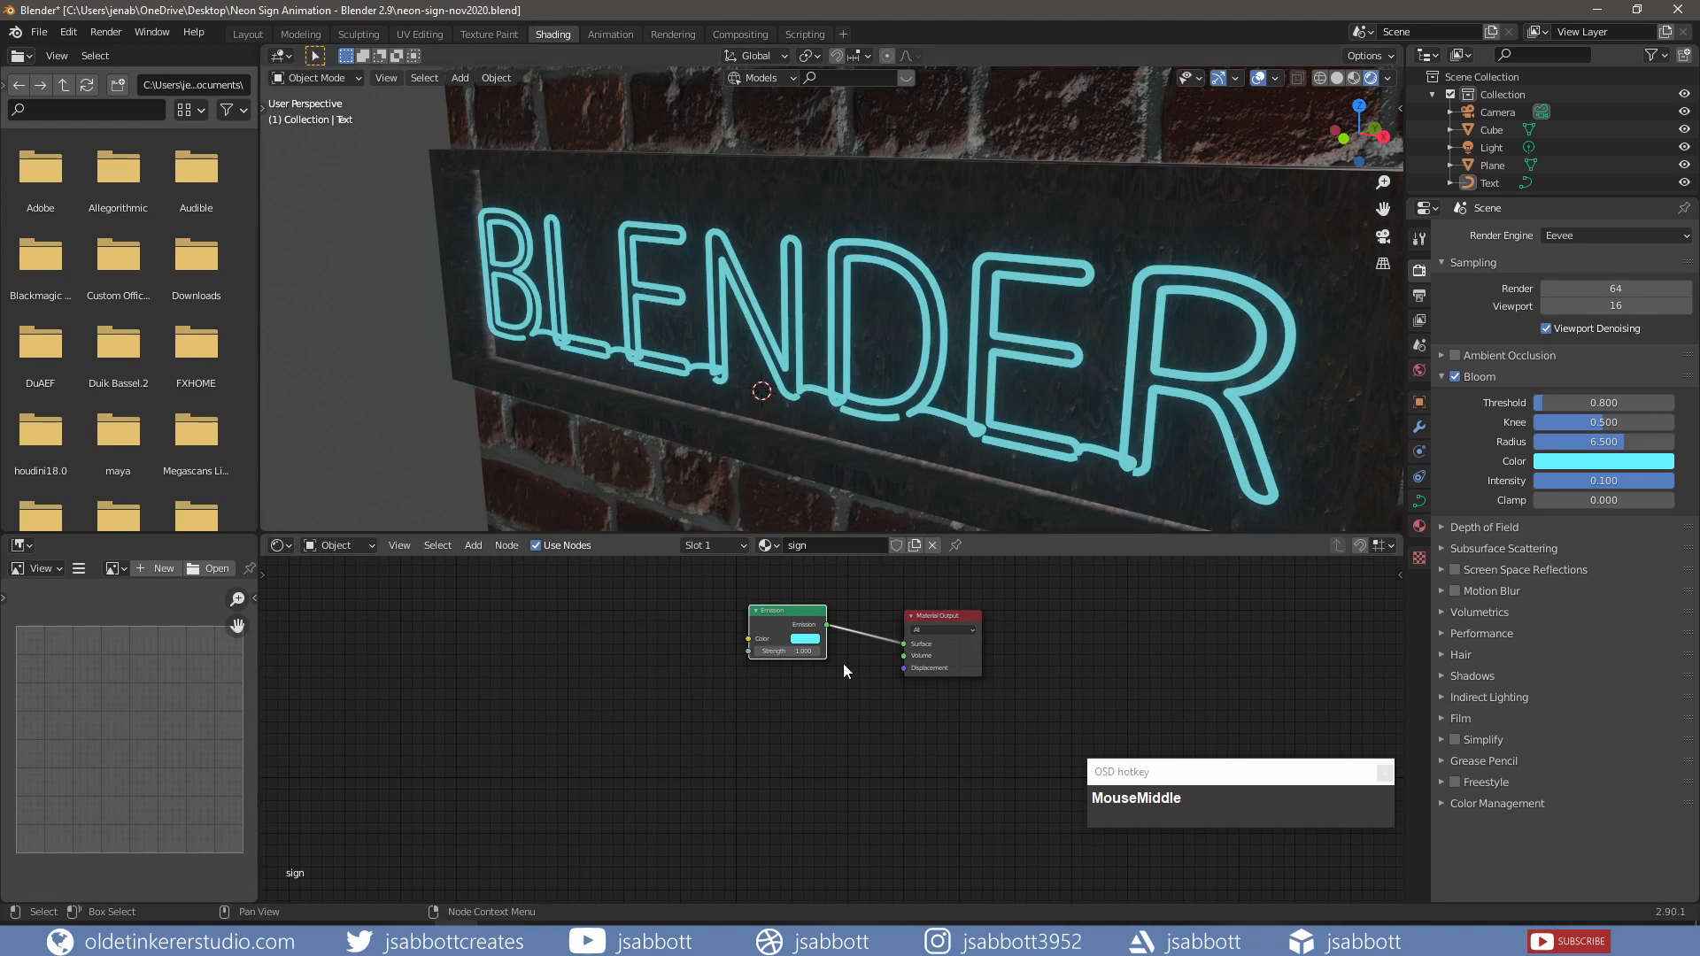
{"action": "left_click", "coordinate": [795, 651]}
{"action": "type", "text": "5"}
{"action": "key", "text": "Return"}
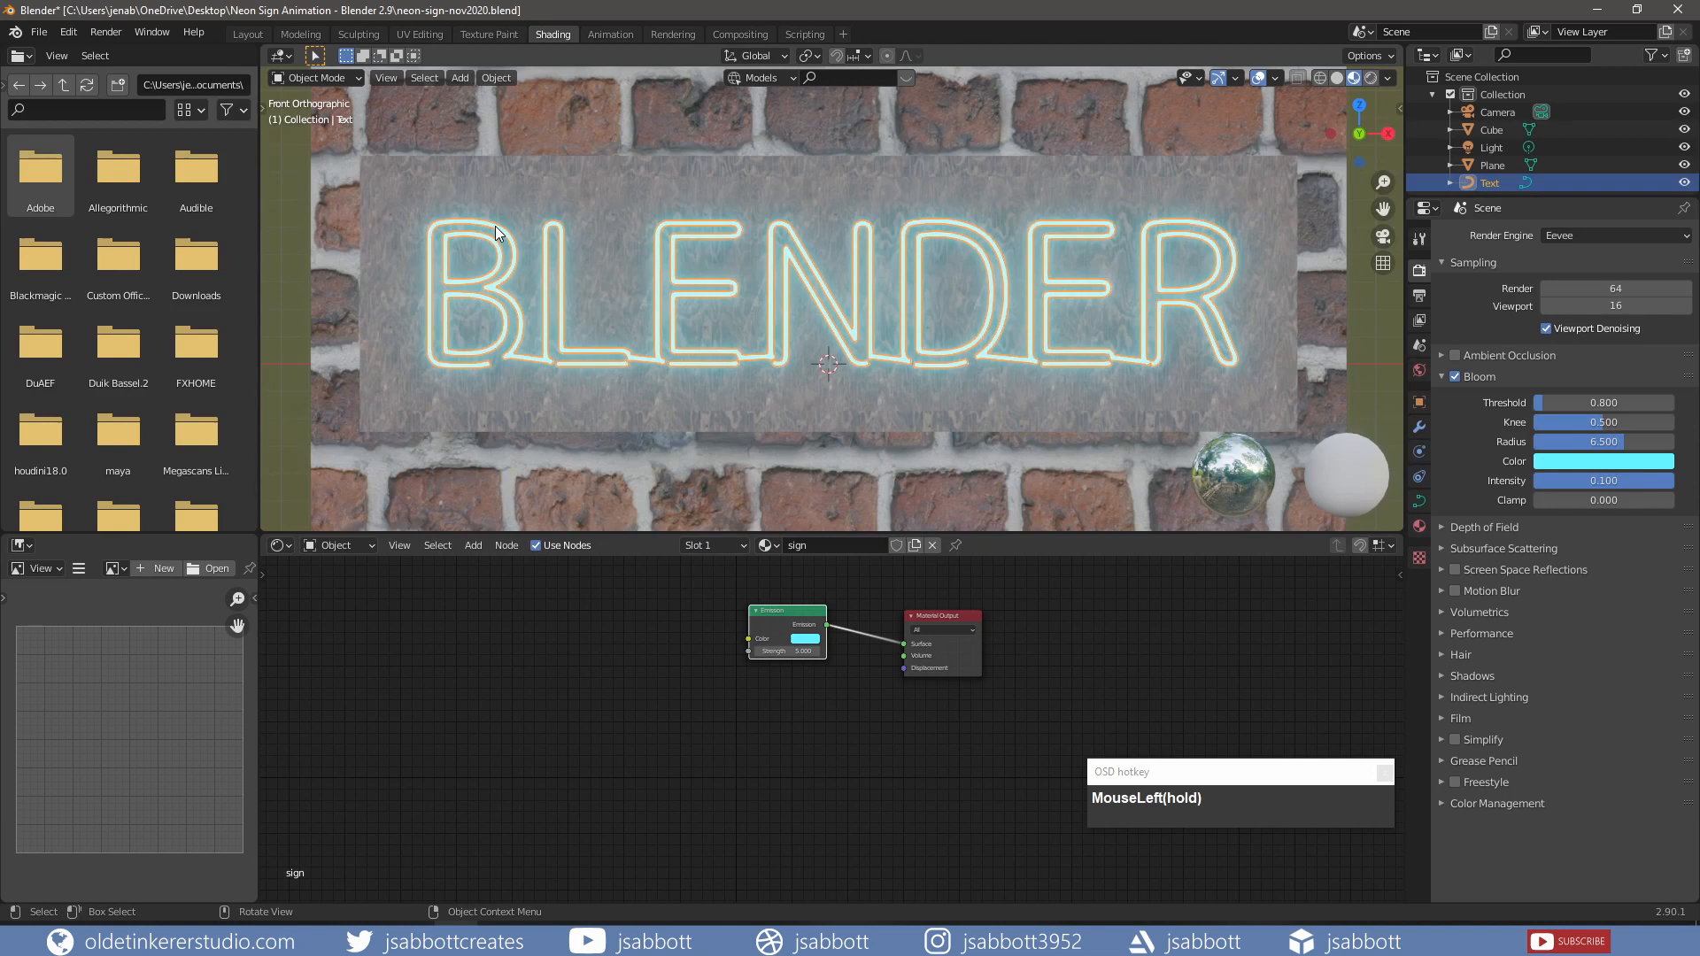
{"action": "left_click", "coordinate": [496, 233]}
Step: Convert the BLENDER text to a mesh and hide the backing Cube and brick-wall Plane
{"action": "left_click", "coordinate": [495, 80]}
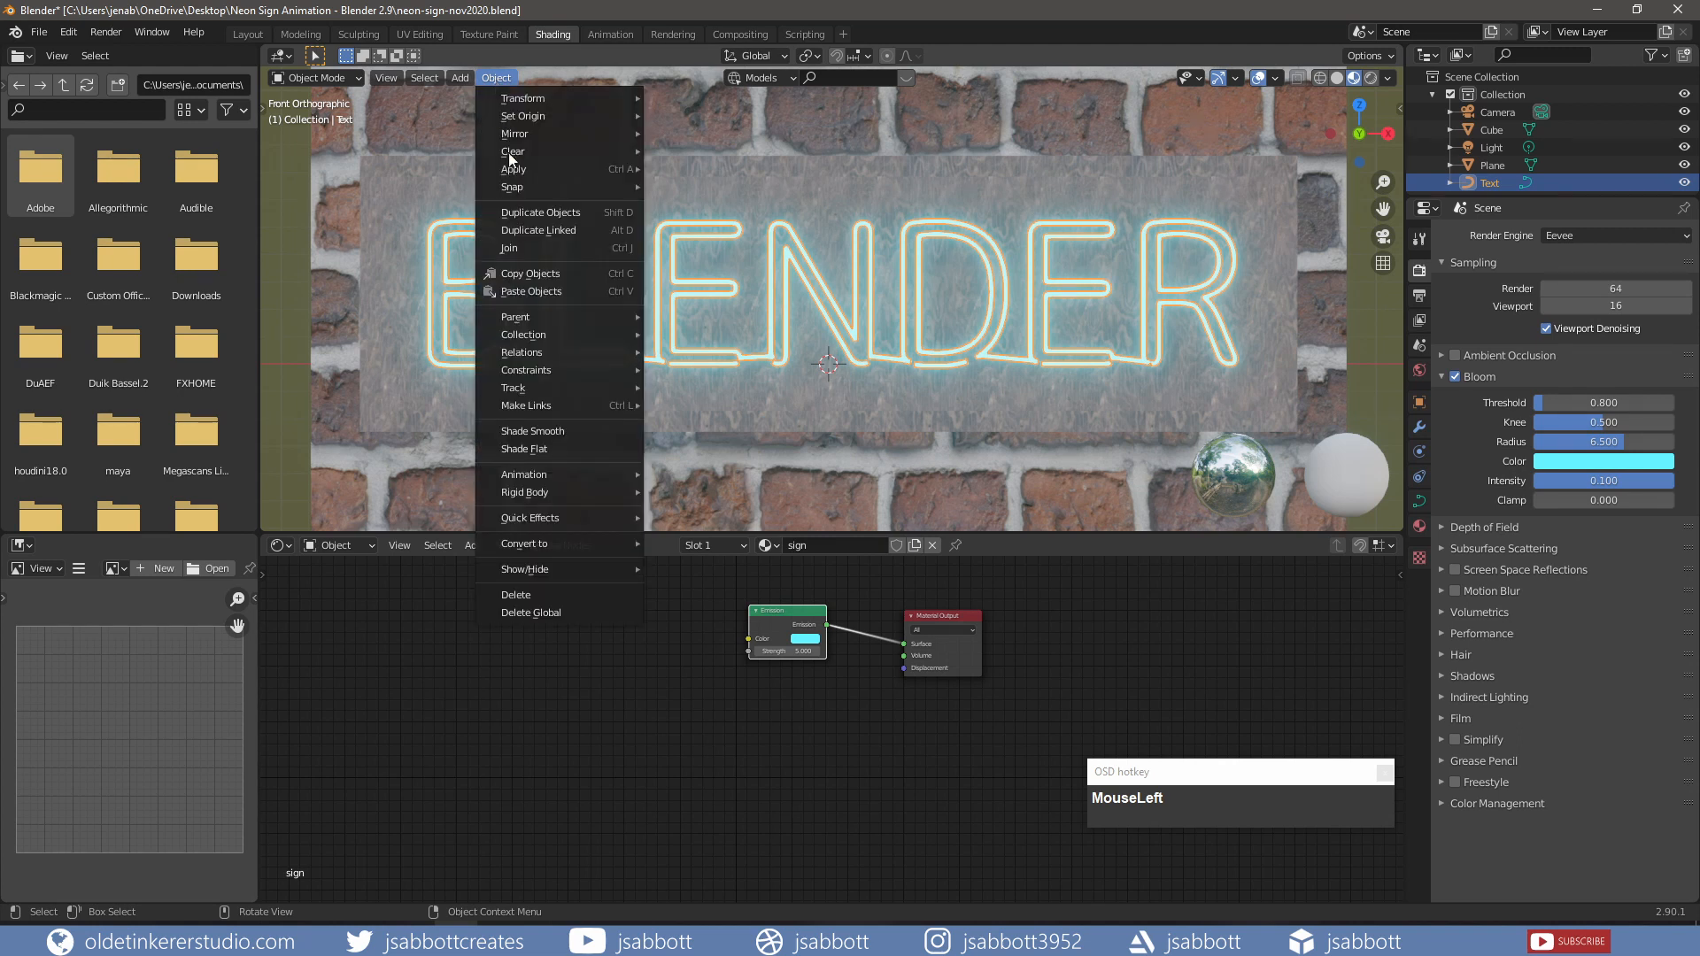
{"action": "mouse_move", "coordinate": [589, 546]}
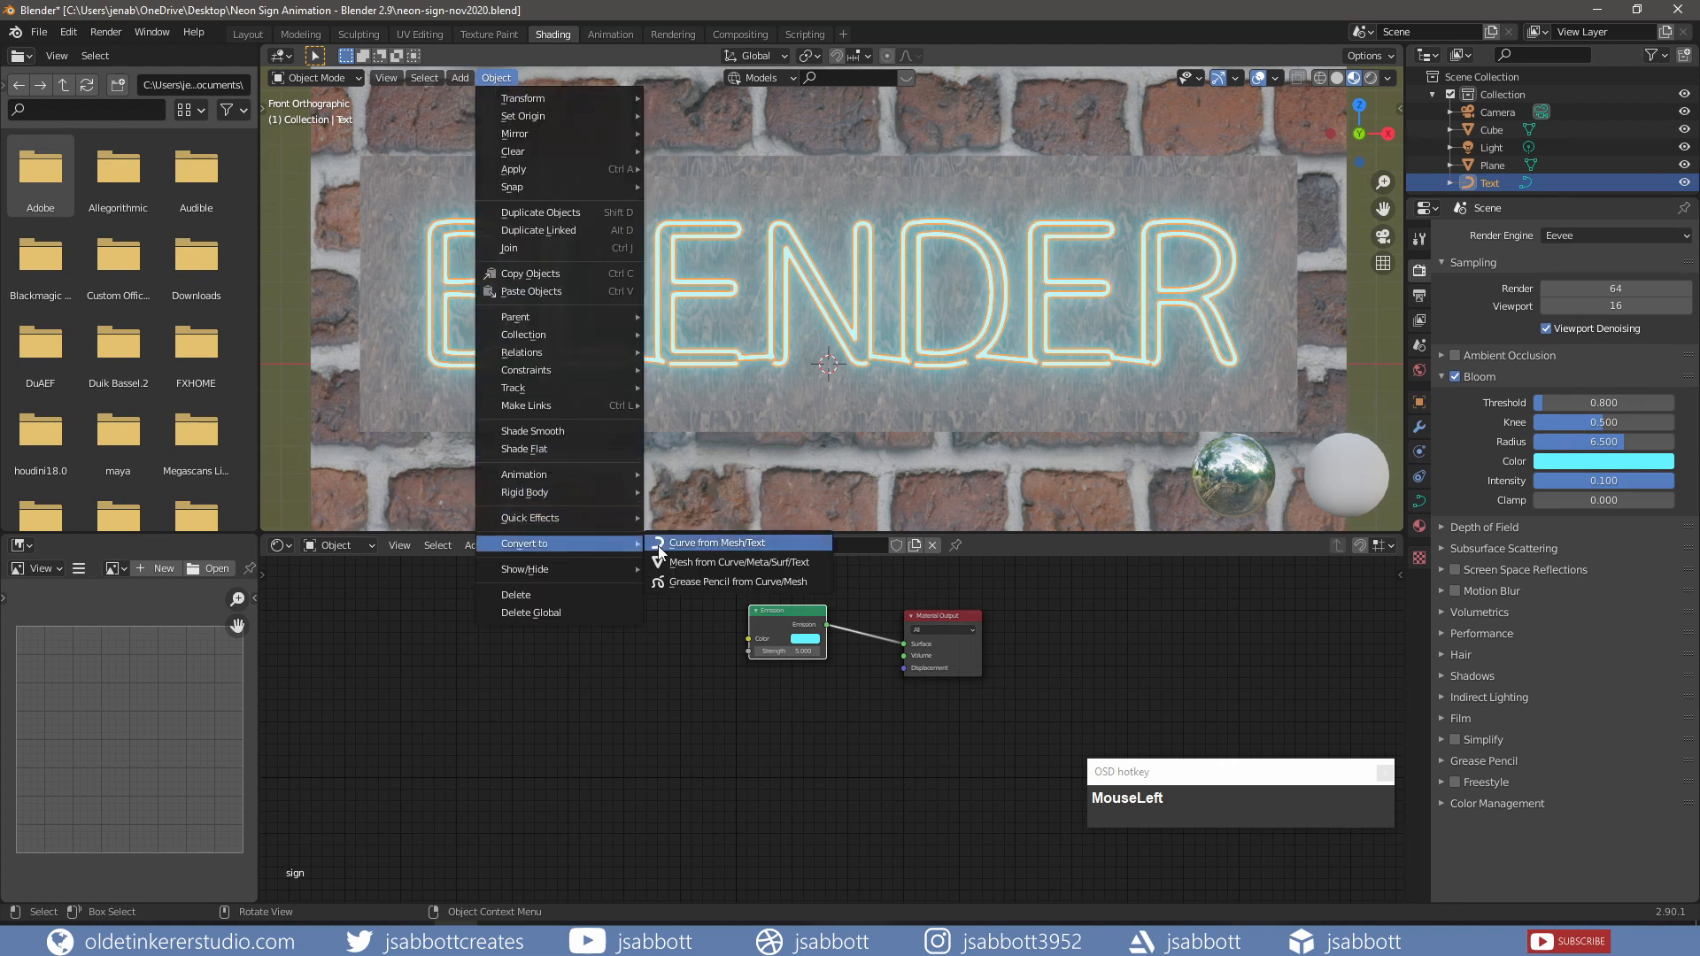
{"action": "left_click", "coordinate": [696, 563]}
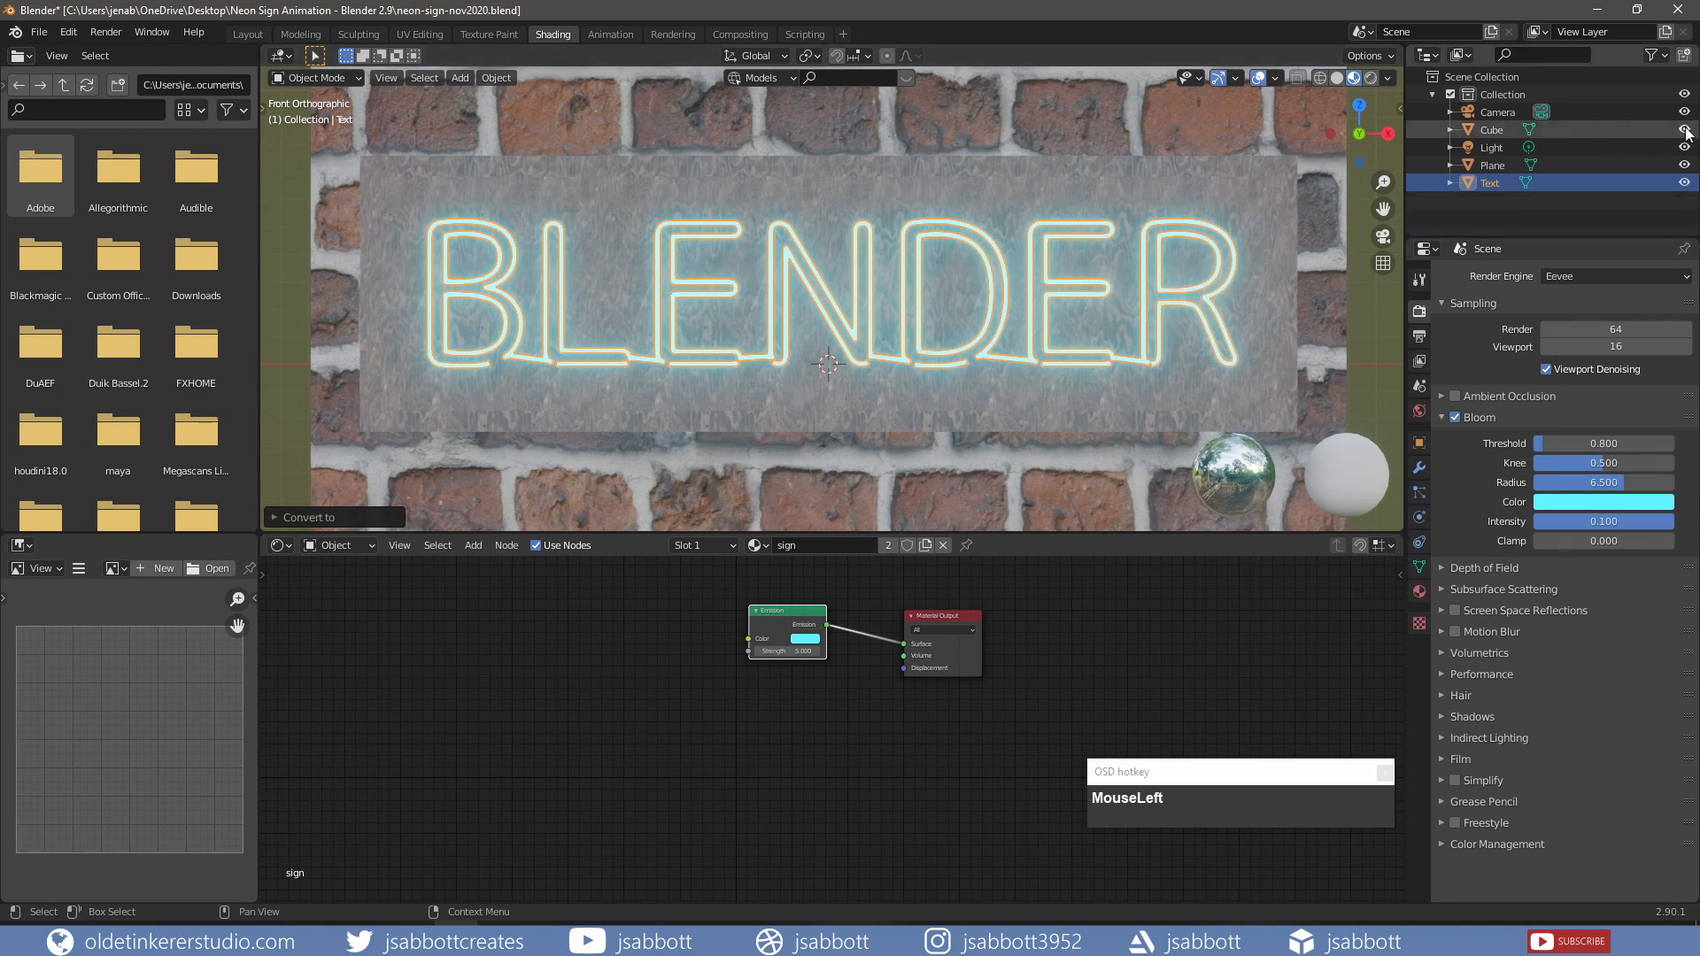
{"action": "left_click", "coordinate": [1685, 129]}
{"action": "left_click", "coordinate": [1685, 165]}
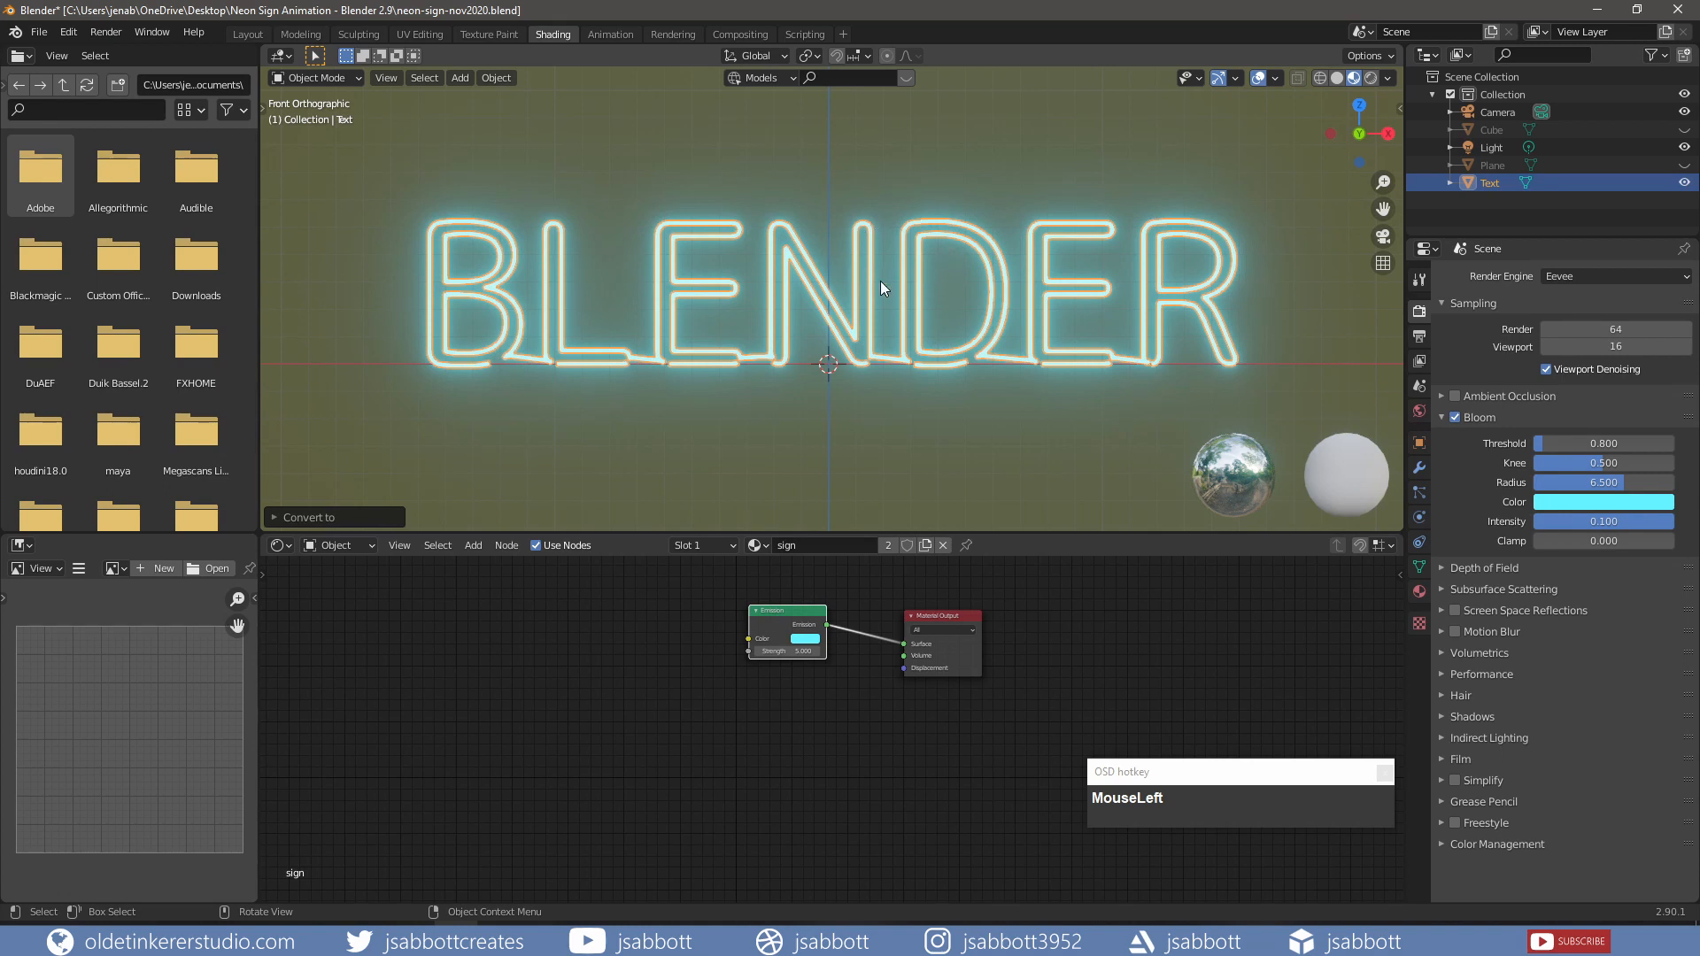
Step: Add a second material slot with a new Material.001 using a black Base Color
{"action": "key", "text": "KP_7"}
{"action": "left_click", "coordinate": [1419, 591]}
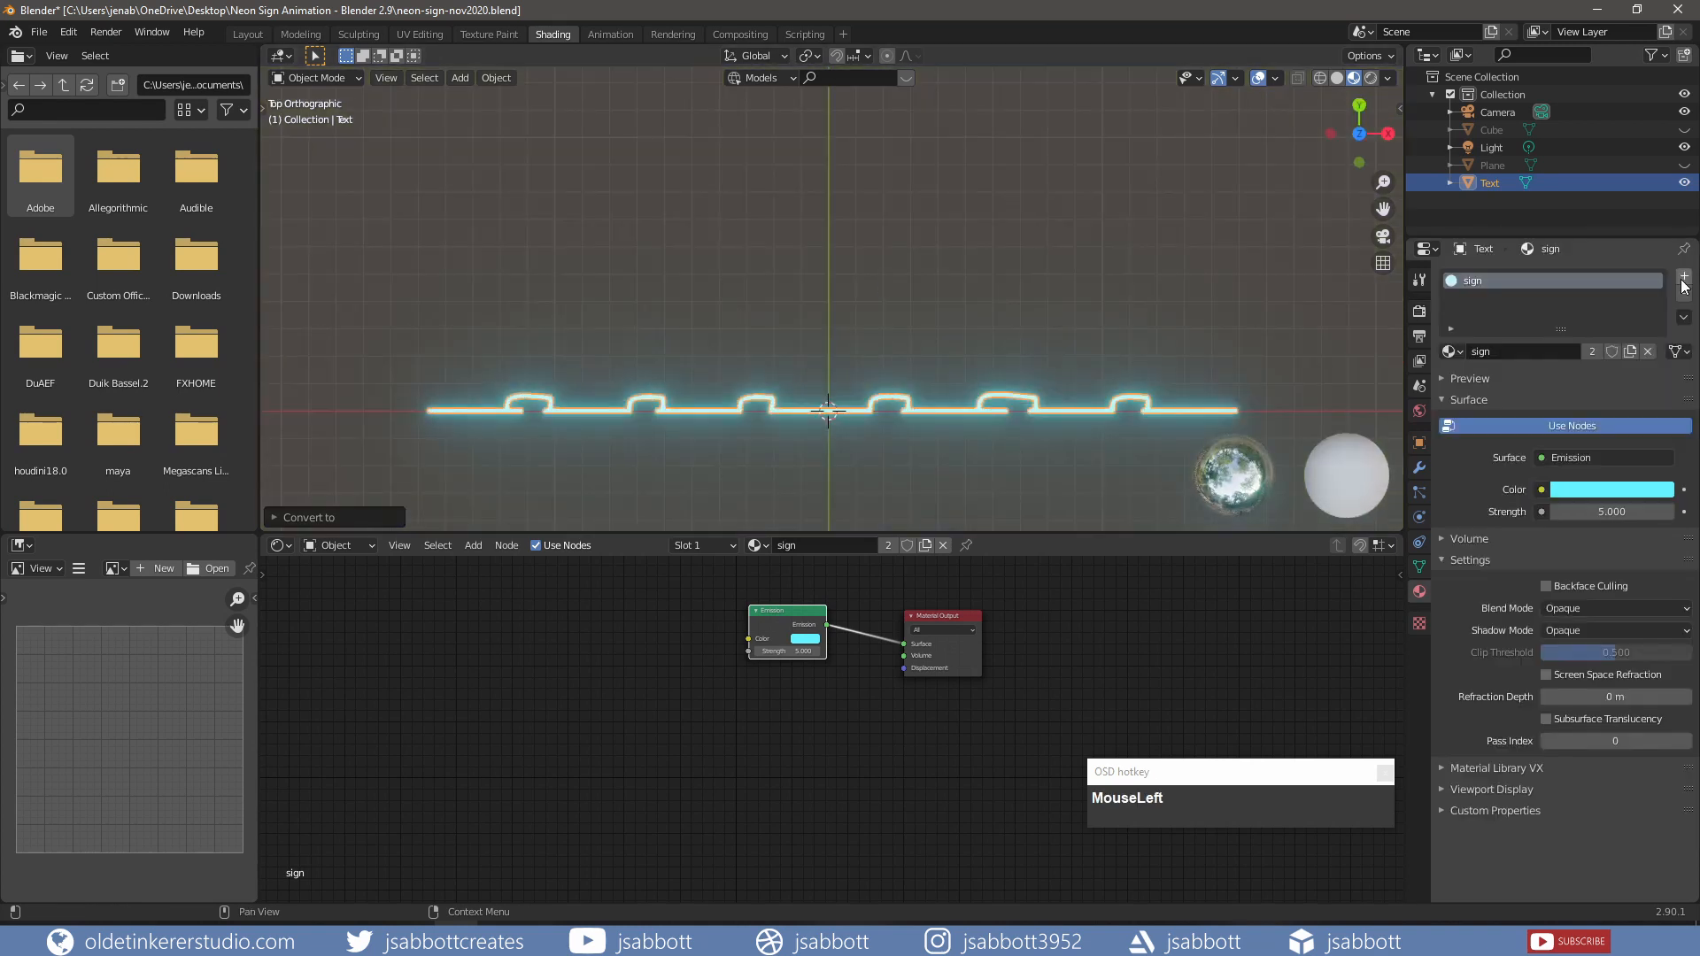
{"action": "left_click", "coordinate": [1684, 277]}
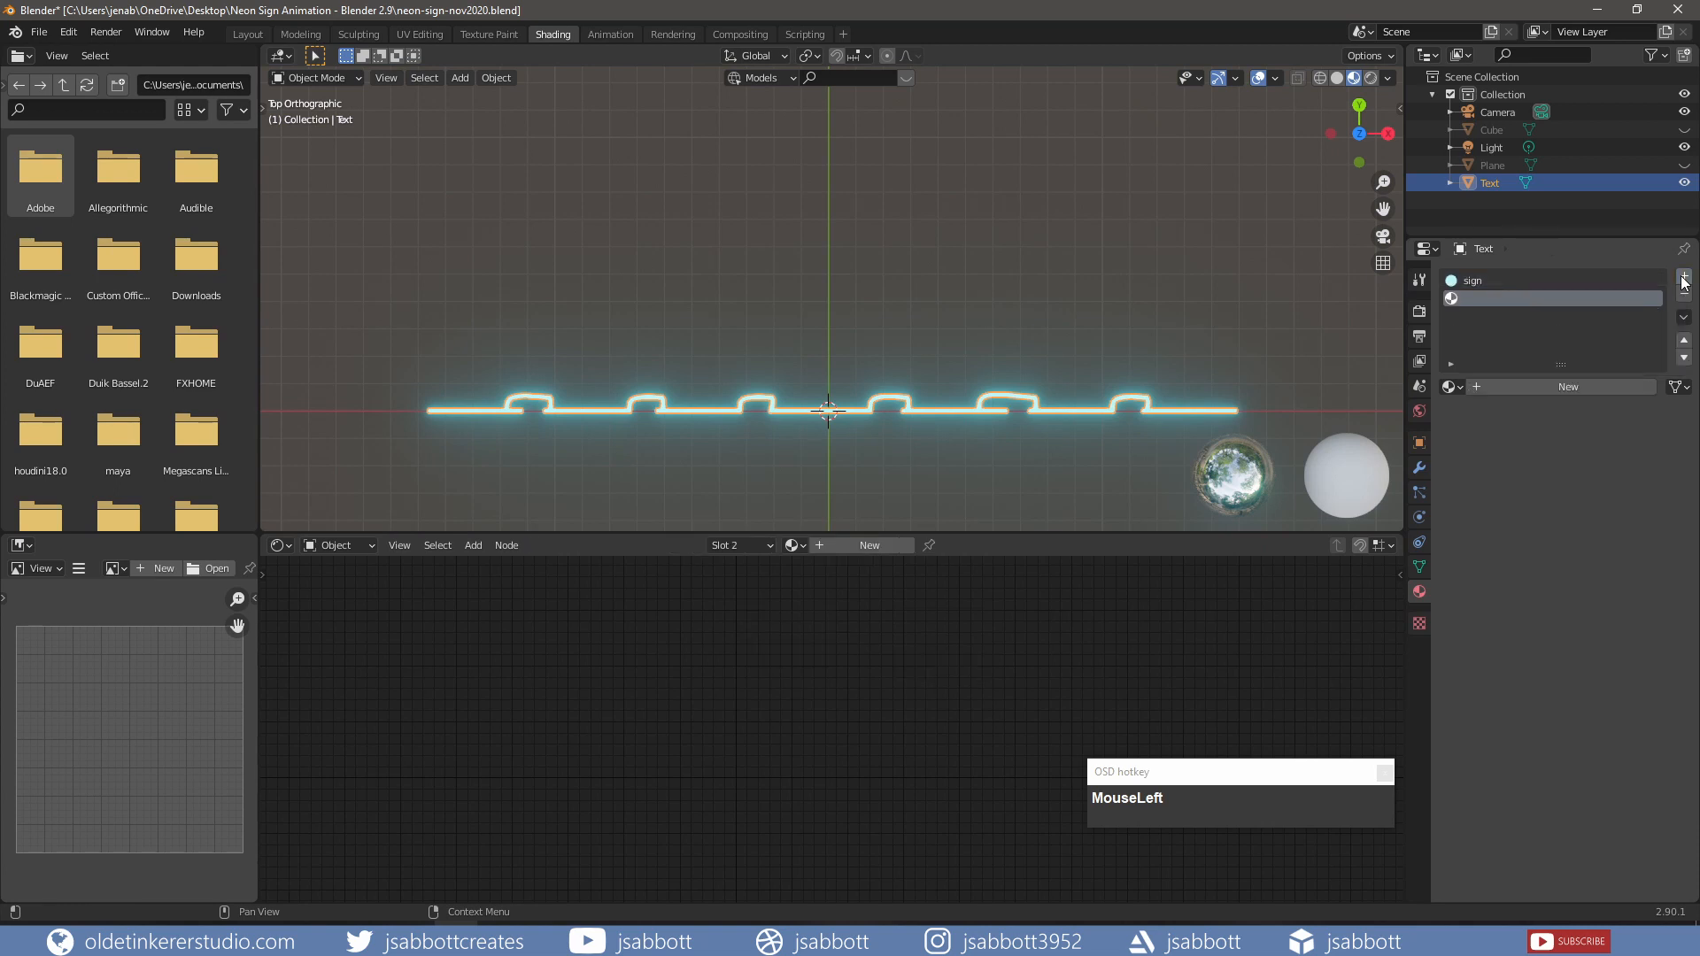
{"action": "left_click", "coordinate": [865, 546]}
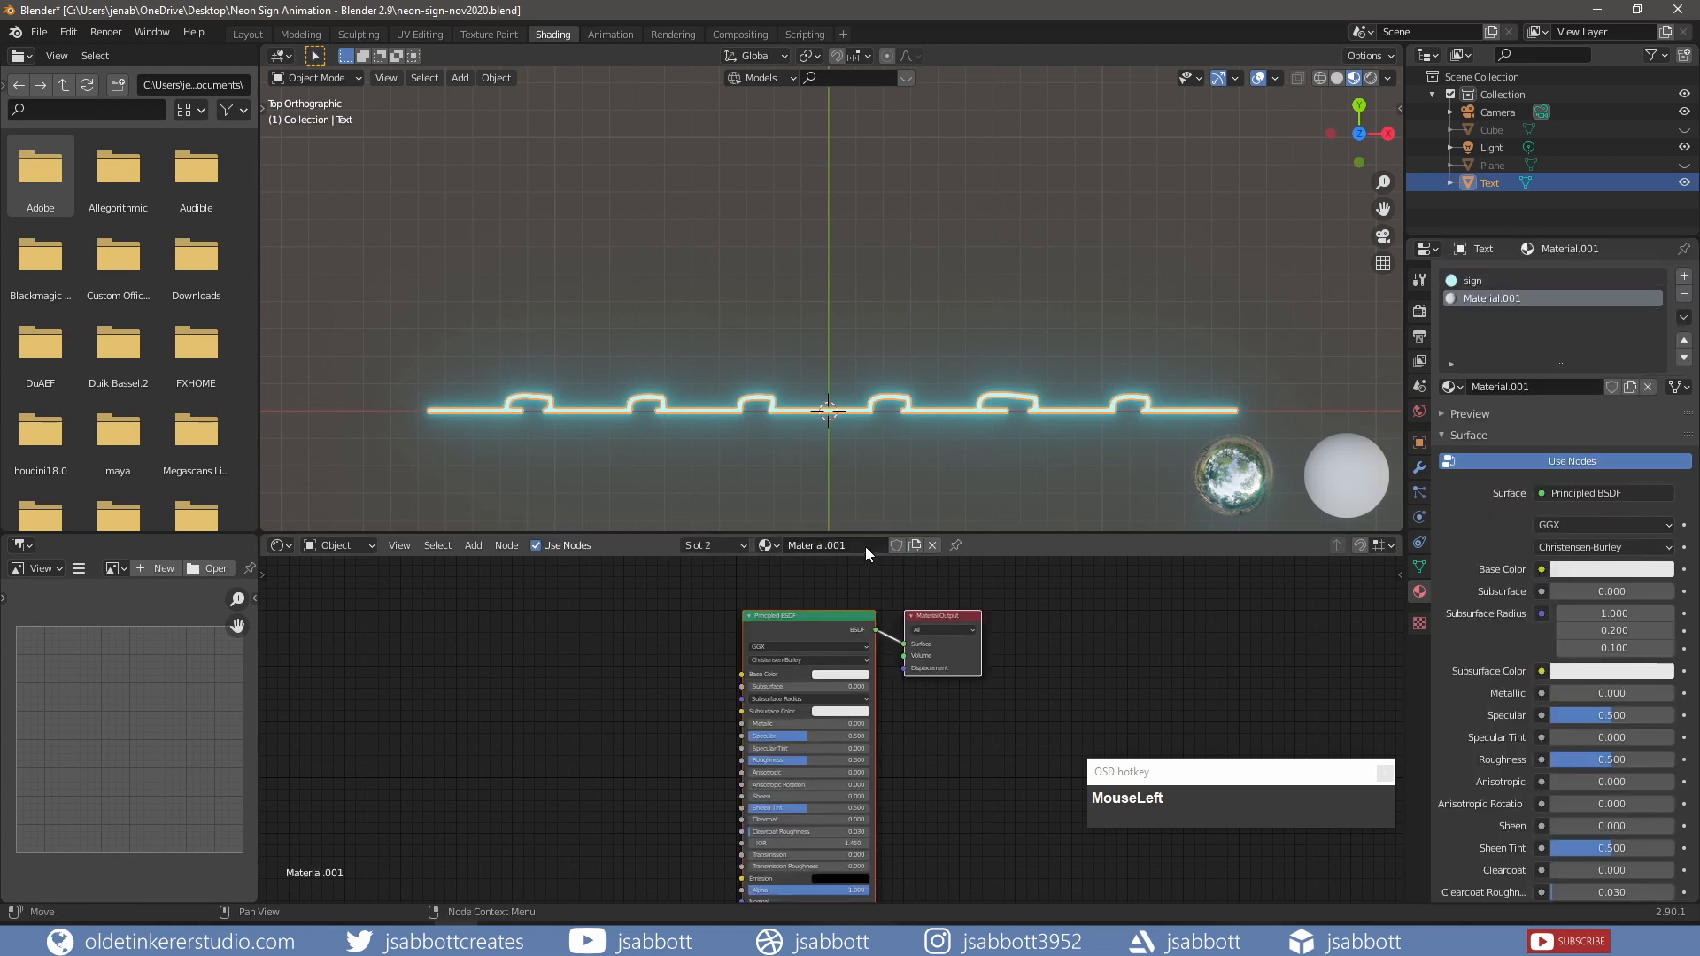
{"action": "left_click", "coordinate": [841, 675]}
{"action": "left_click_drag", "start_coordinate": [908, 522], "coordinate": [907, 576]}
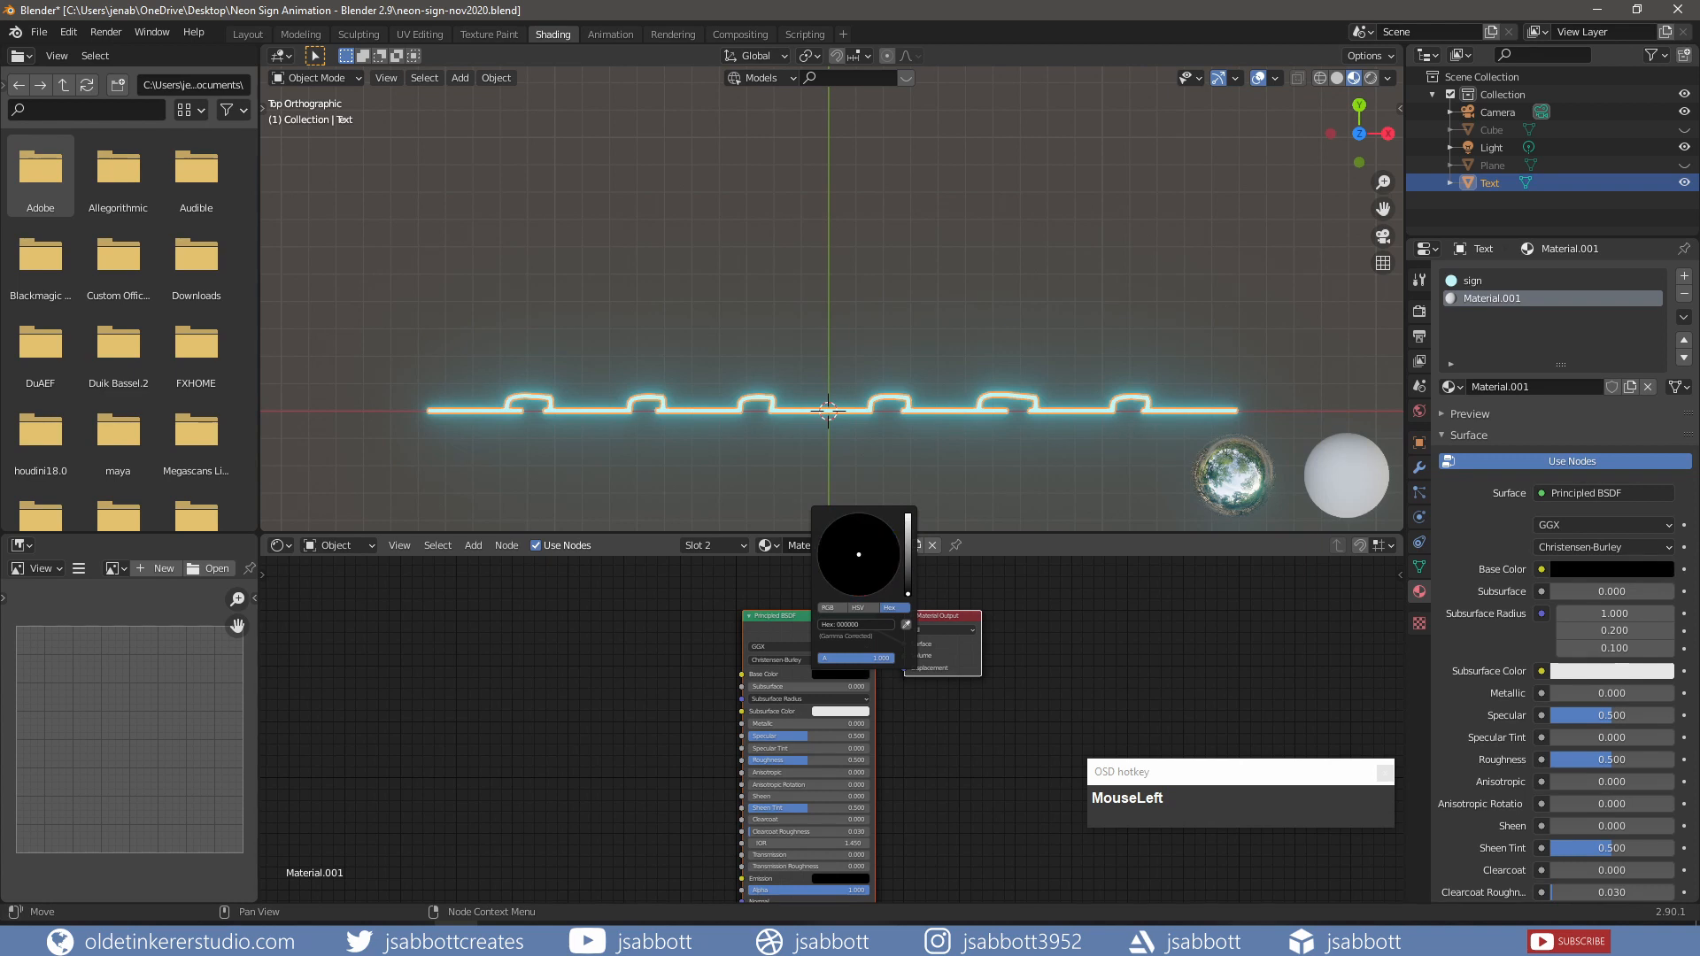
Step: In Edit Mode, box-select the connector wires between letters and assign them the black material
{"action": "key", "text": "z"}
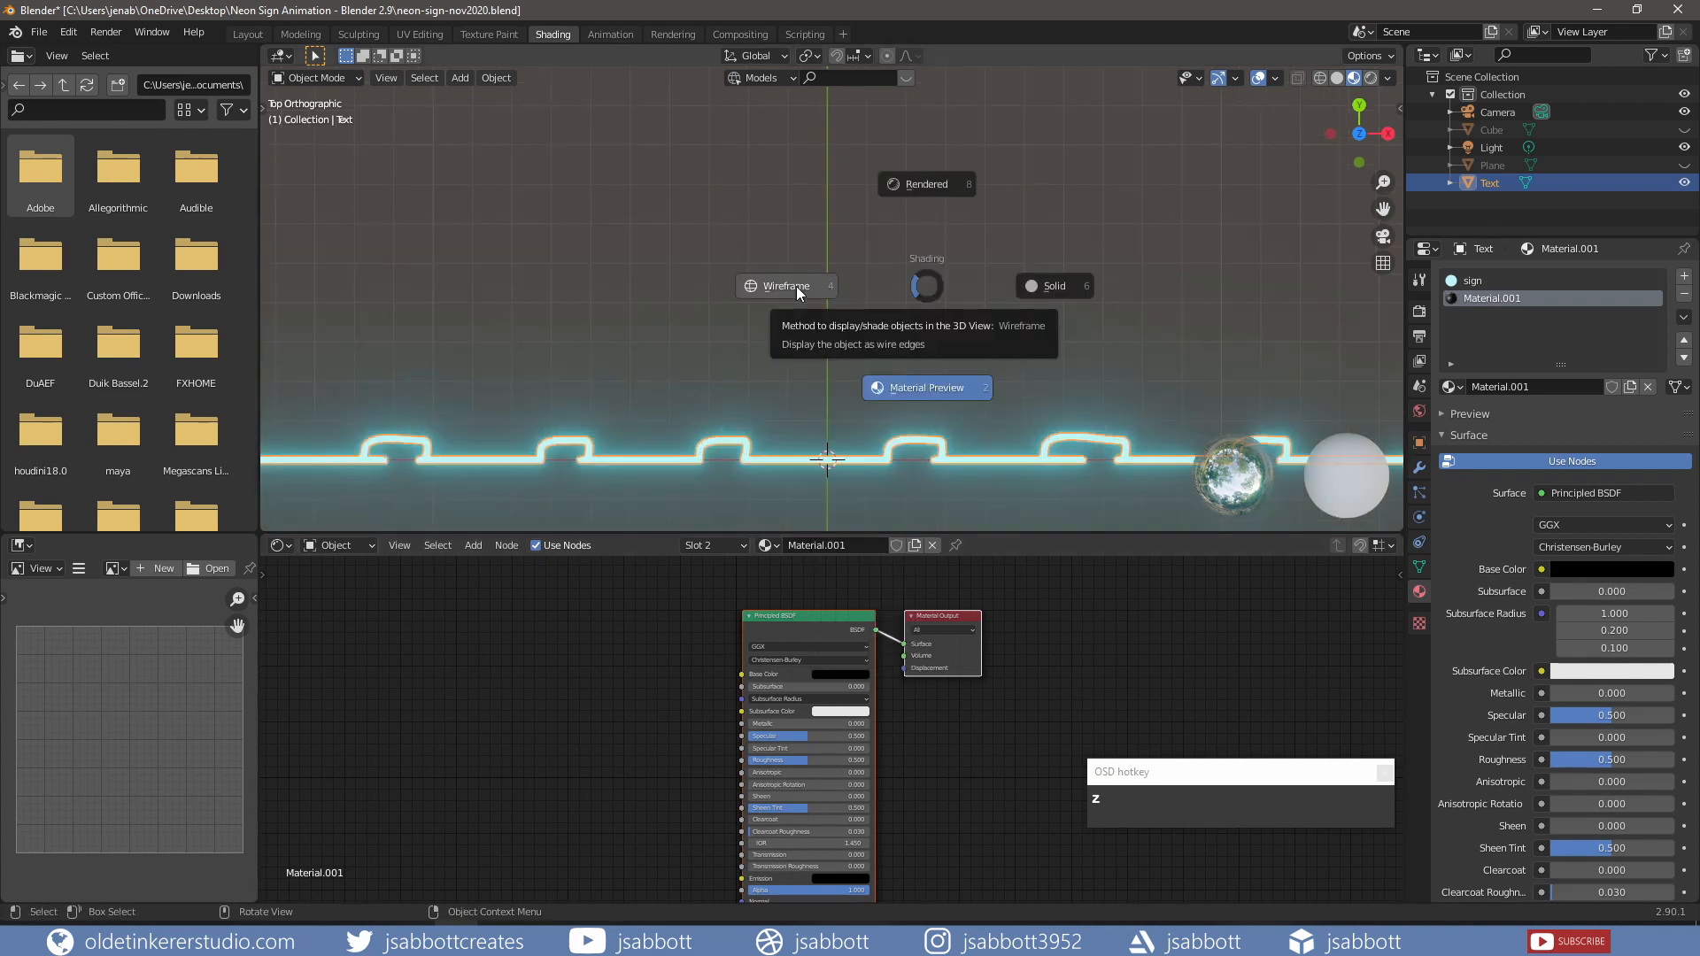
{"action": "left_click", "coordinate": [795, 285]}
{"action": "key", "text": "ctrl+z"}
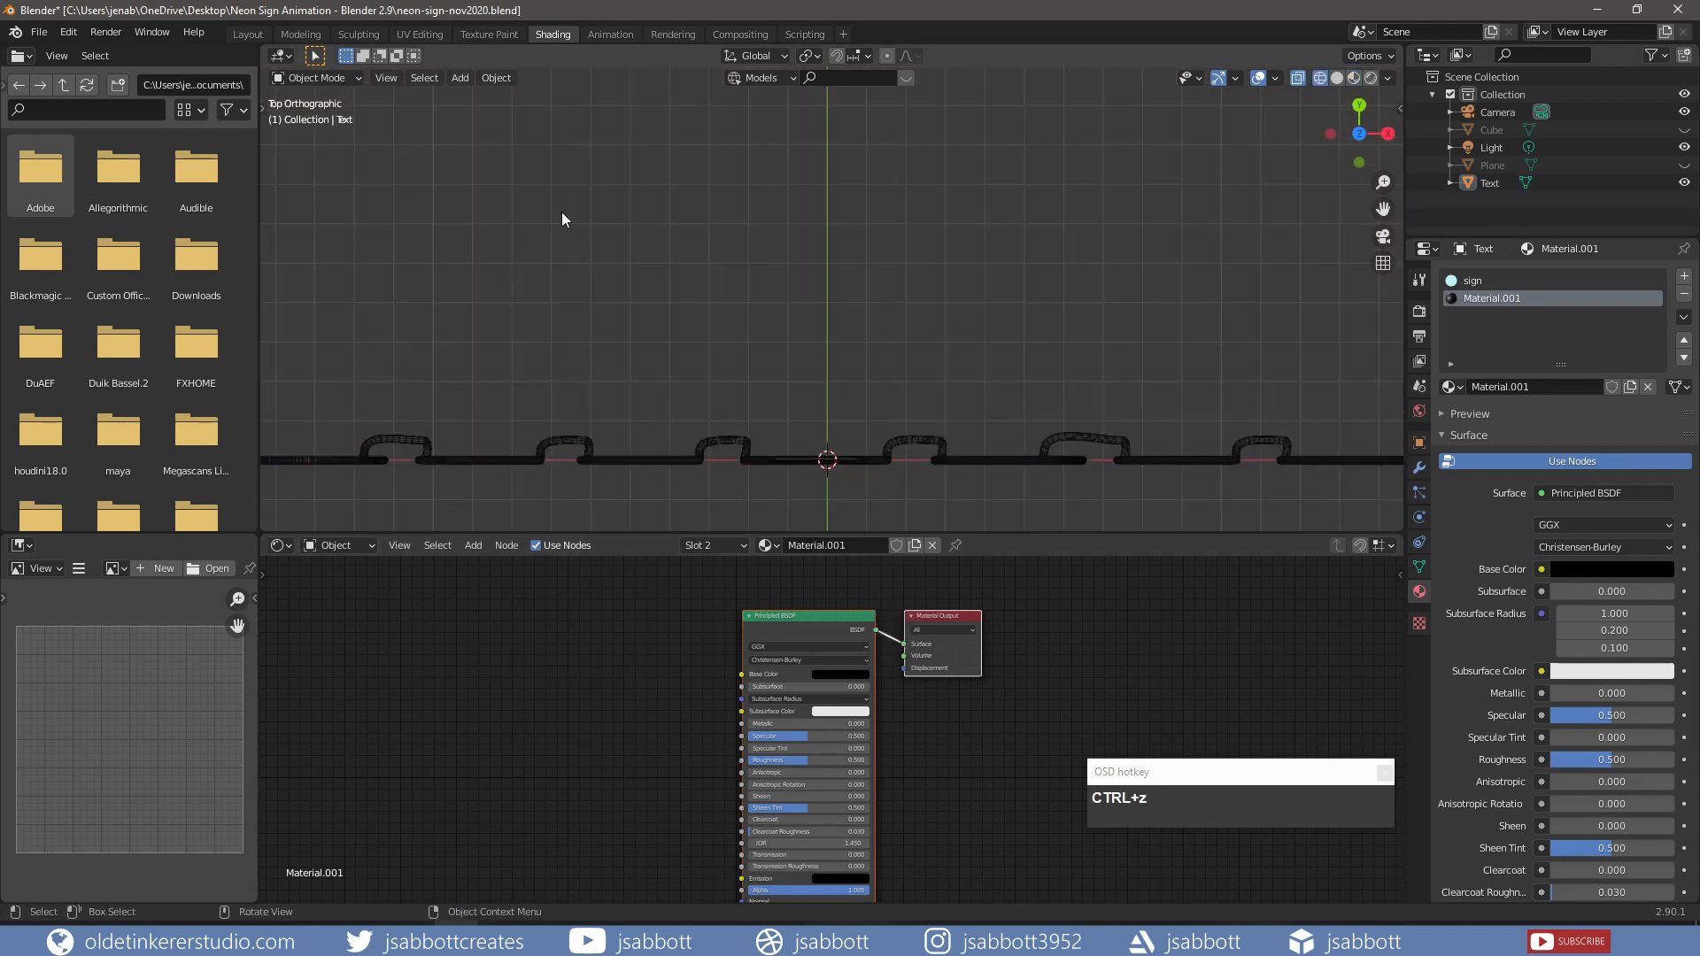
{"action": "key", "text": "Tab"}
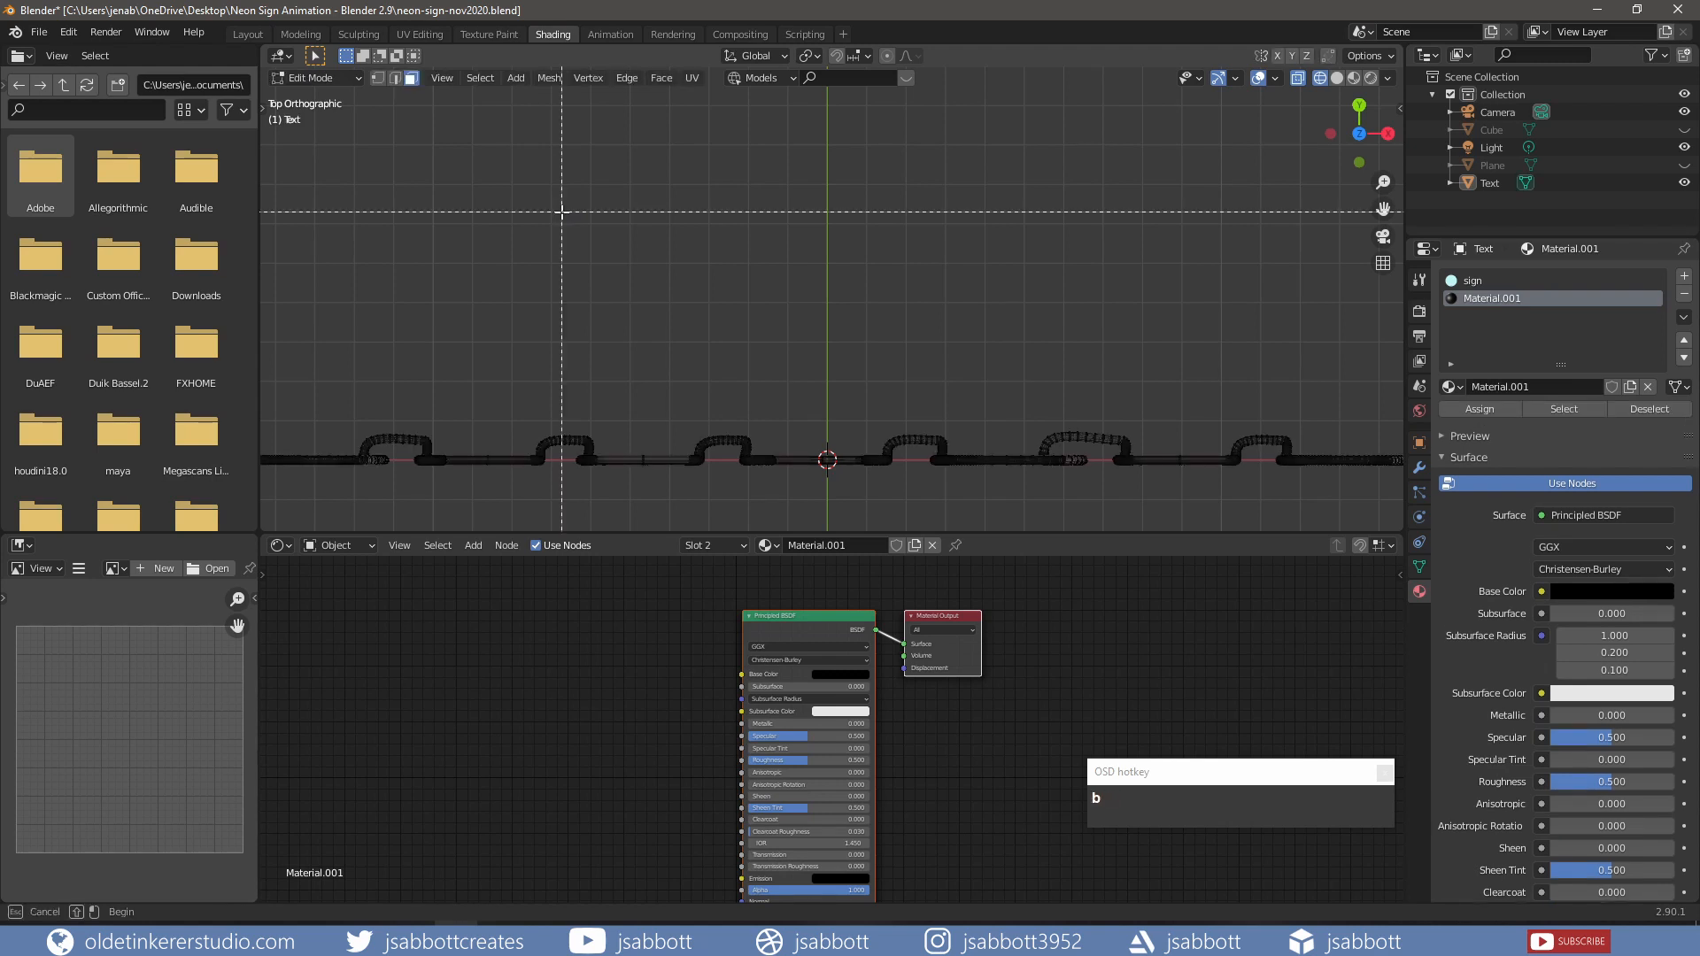
{"action": "left_click_drag", "start_coordinate": [337, 306], "coordinate": [1318, 455]}
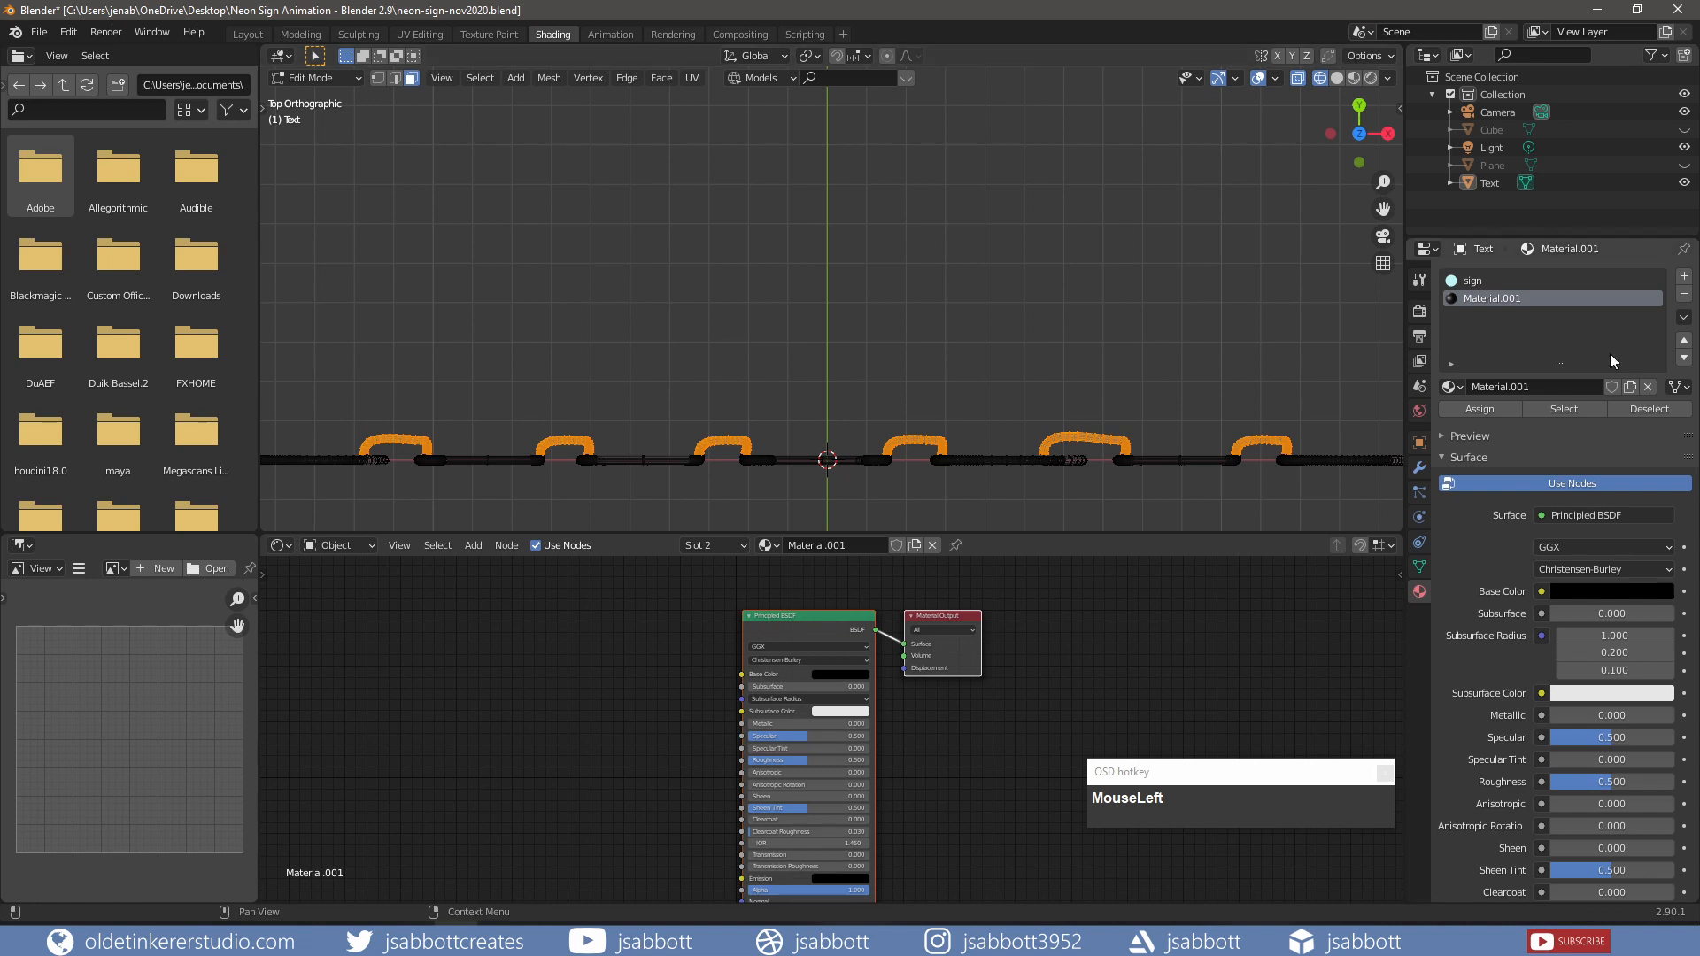
{"action": "left_click", "coordinate": [1477, 411]}
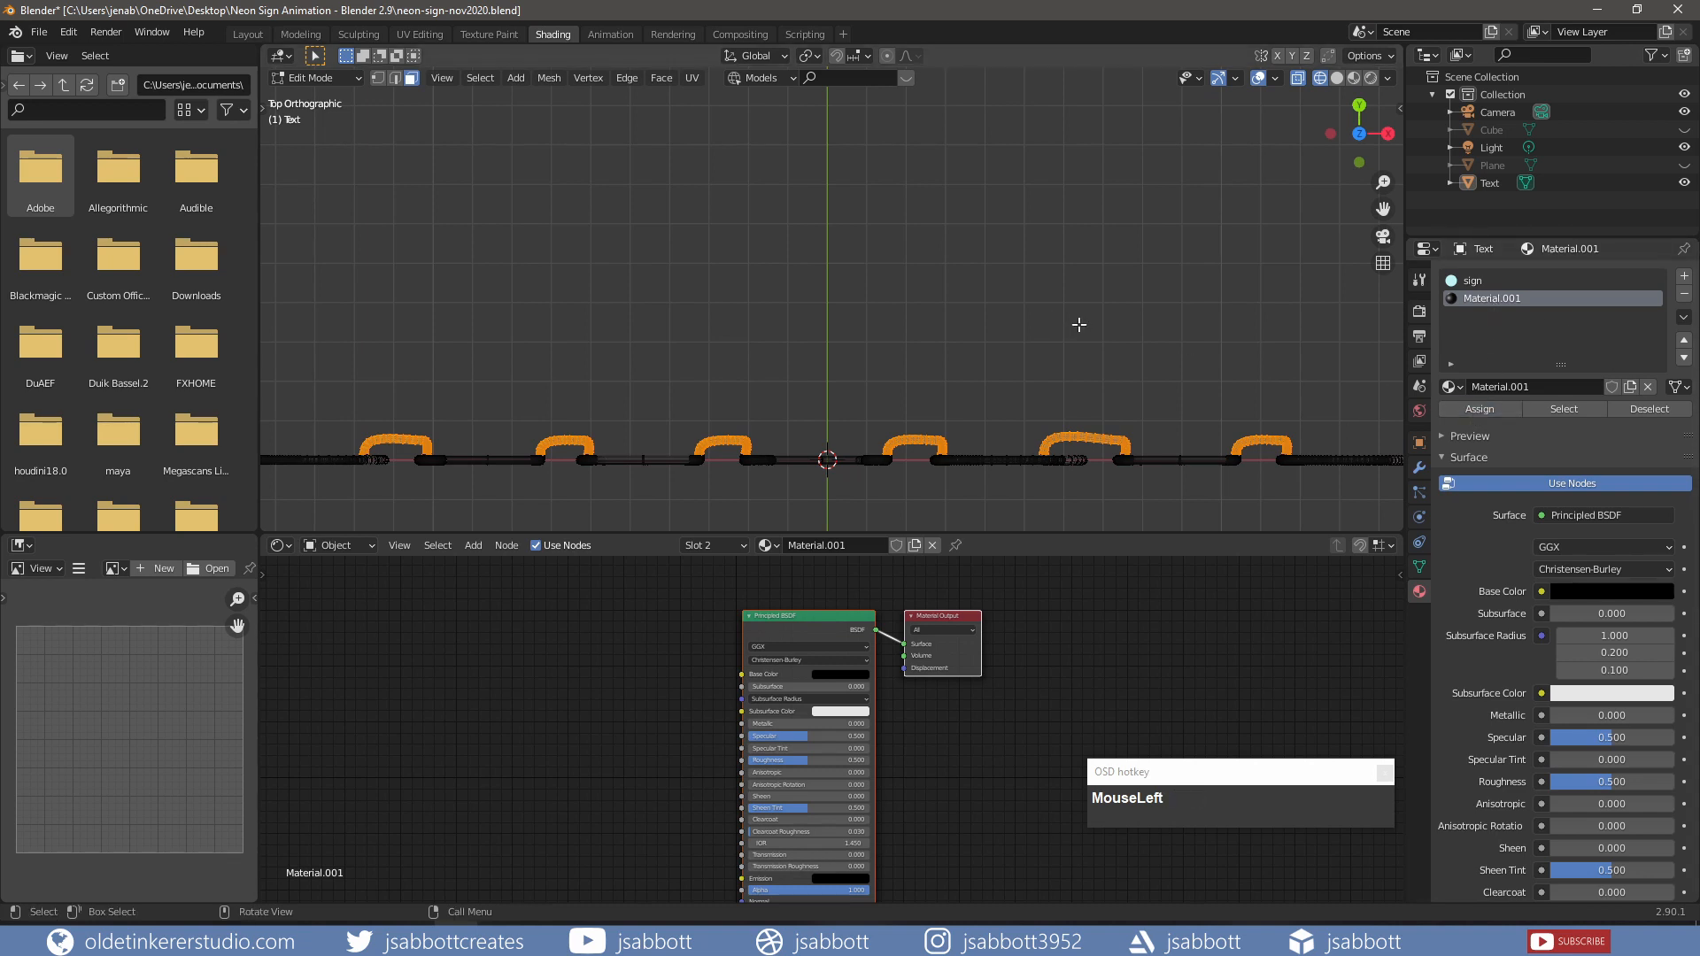
{"action": "middle_click_drag", "start_coordinate": [1077, 339], "coordinate": [1051, 190]}
{"action": "scroll", "coordinate": [1108, 212], "scroll_direction": "down", "scroll_amount": 2}
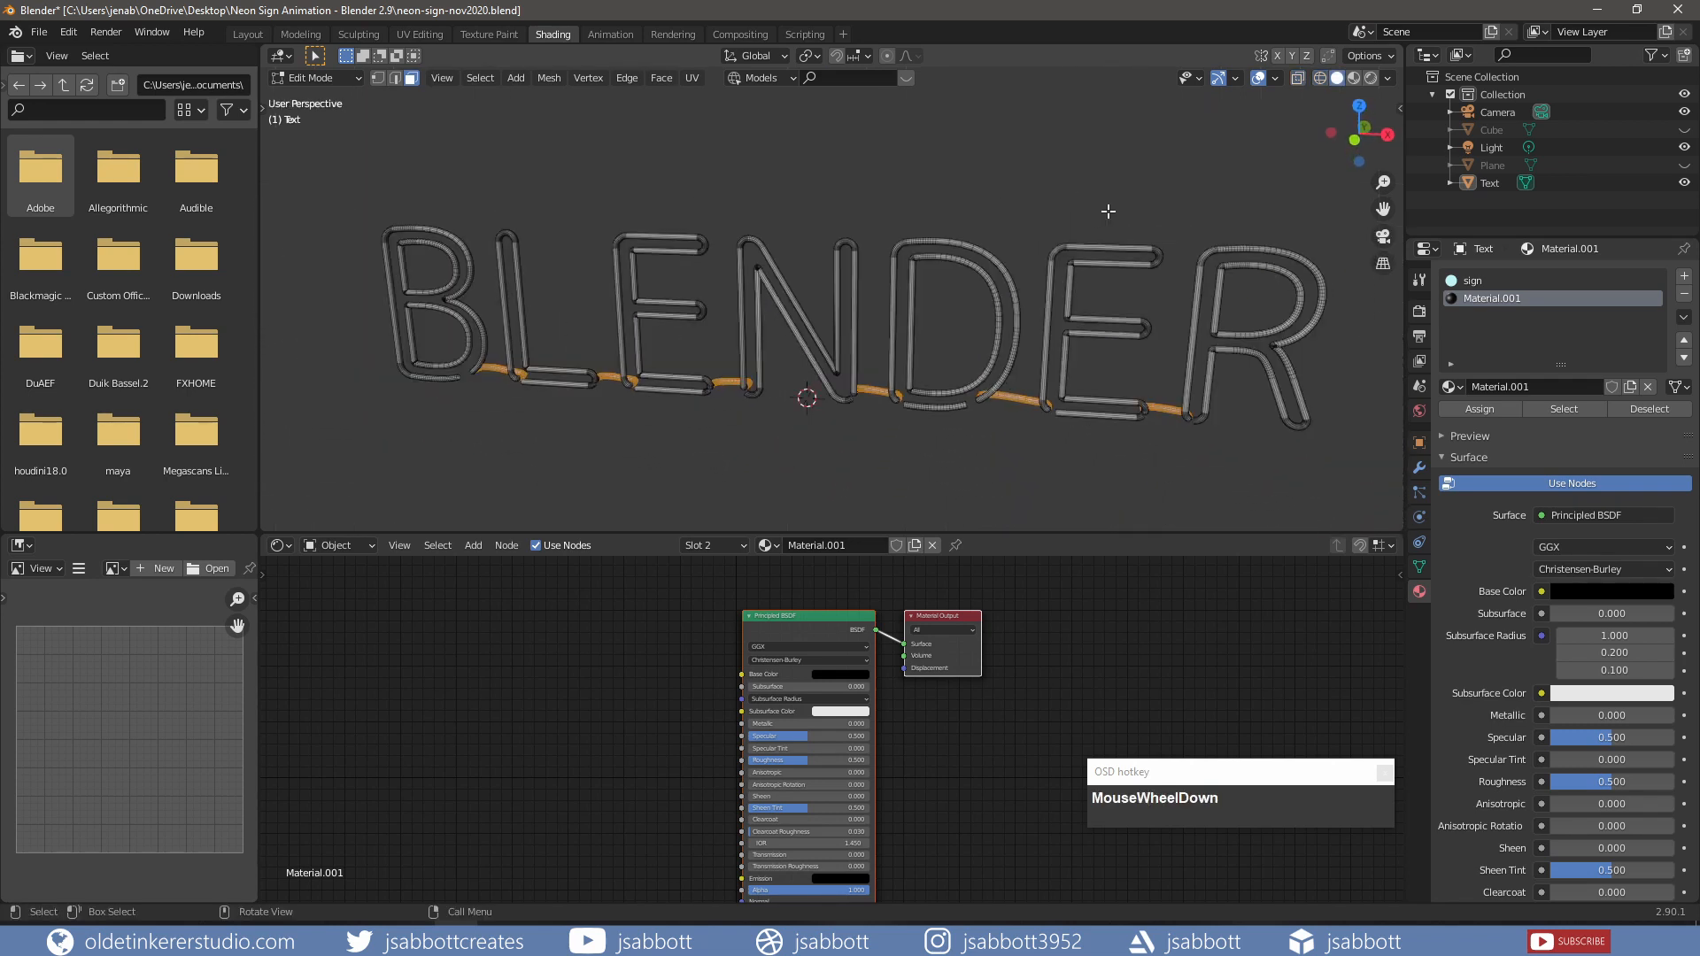
{"action": "key", "text": "Tab"}
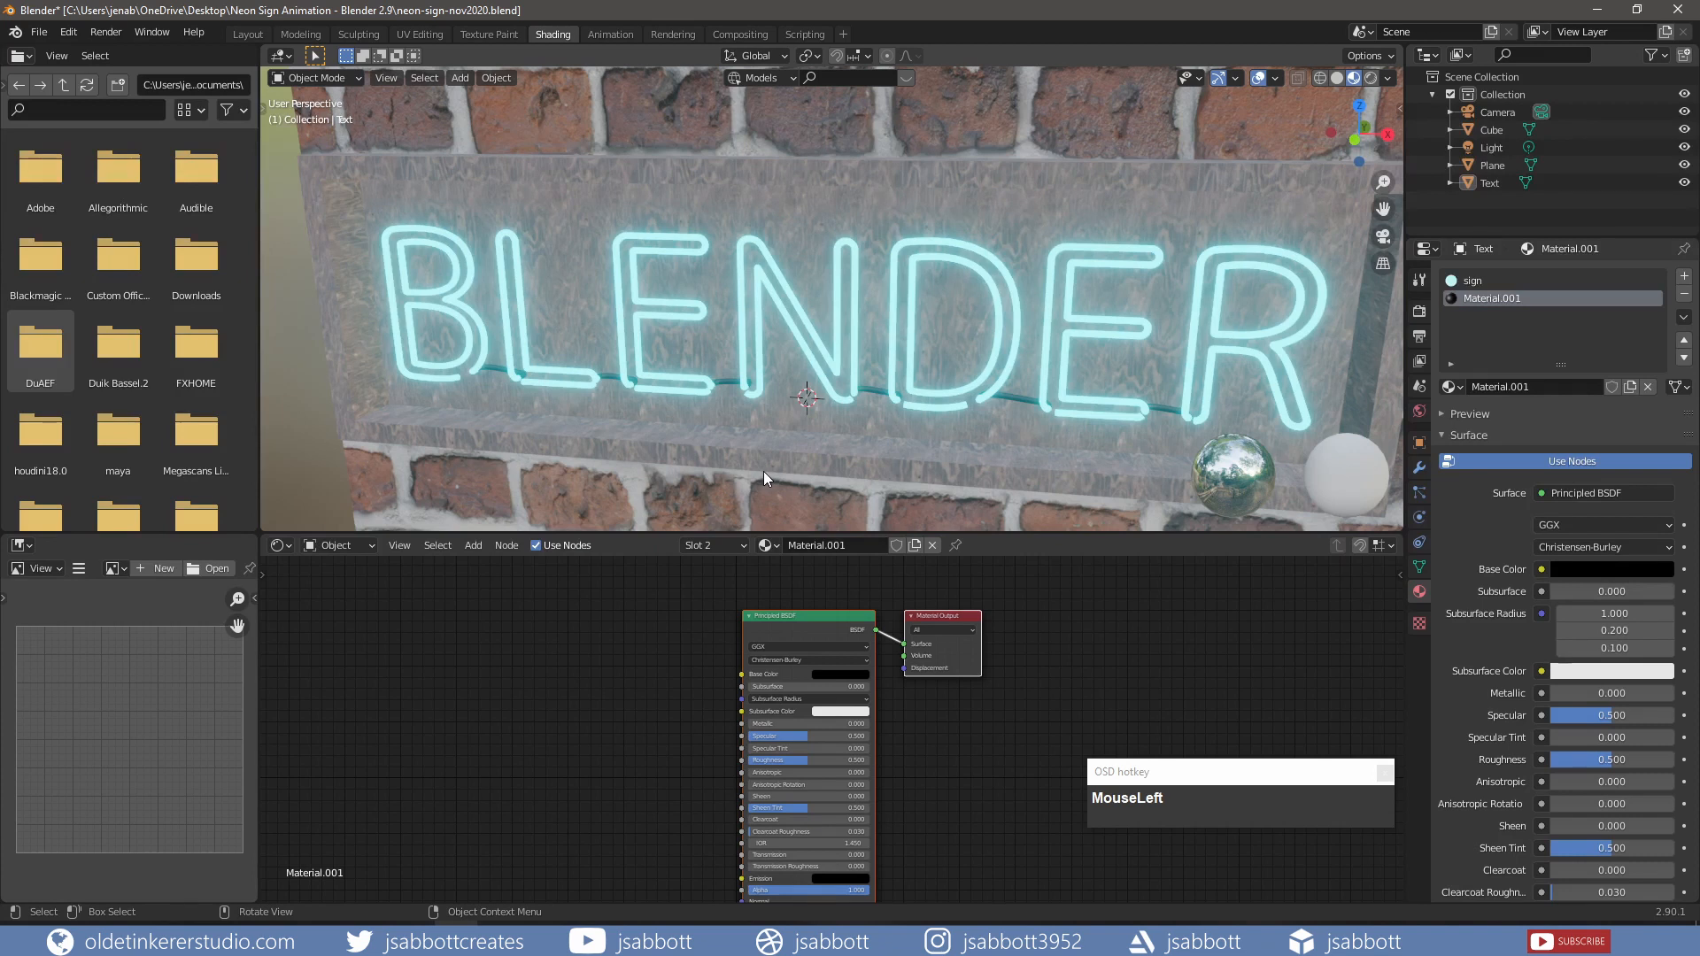
Step: In the Animation workspace, end the scene at frame 72 and view the material from the front
{"action": "left_click", "coordinate": [611, 34]}
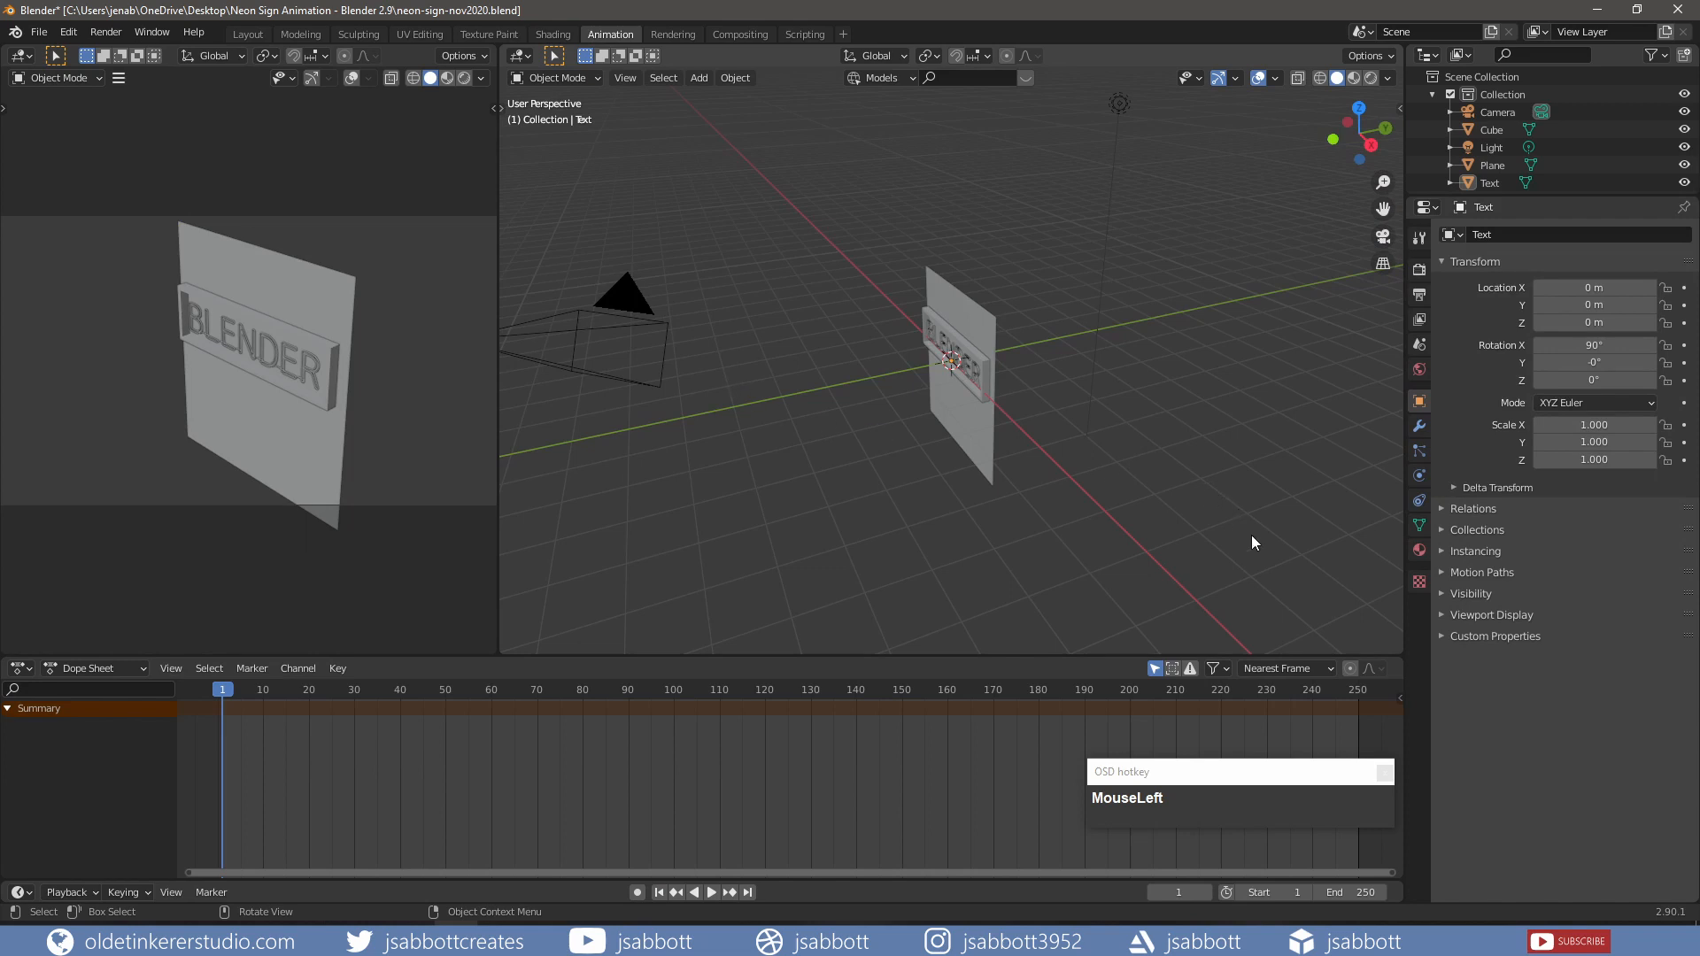
{"action": "left_click", "coordinate": [1348, 894]}
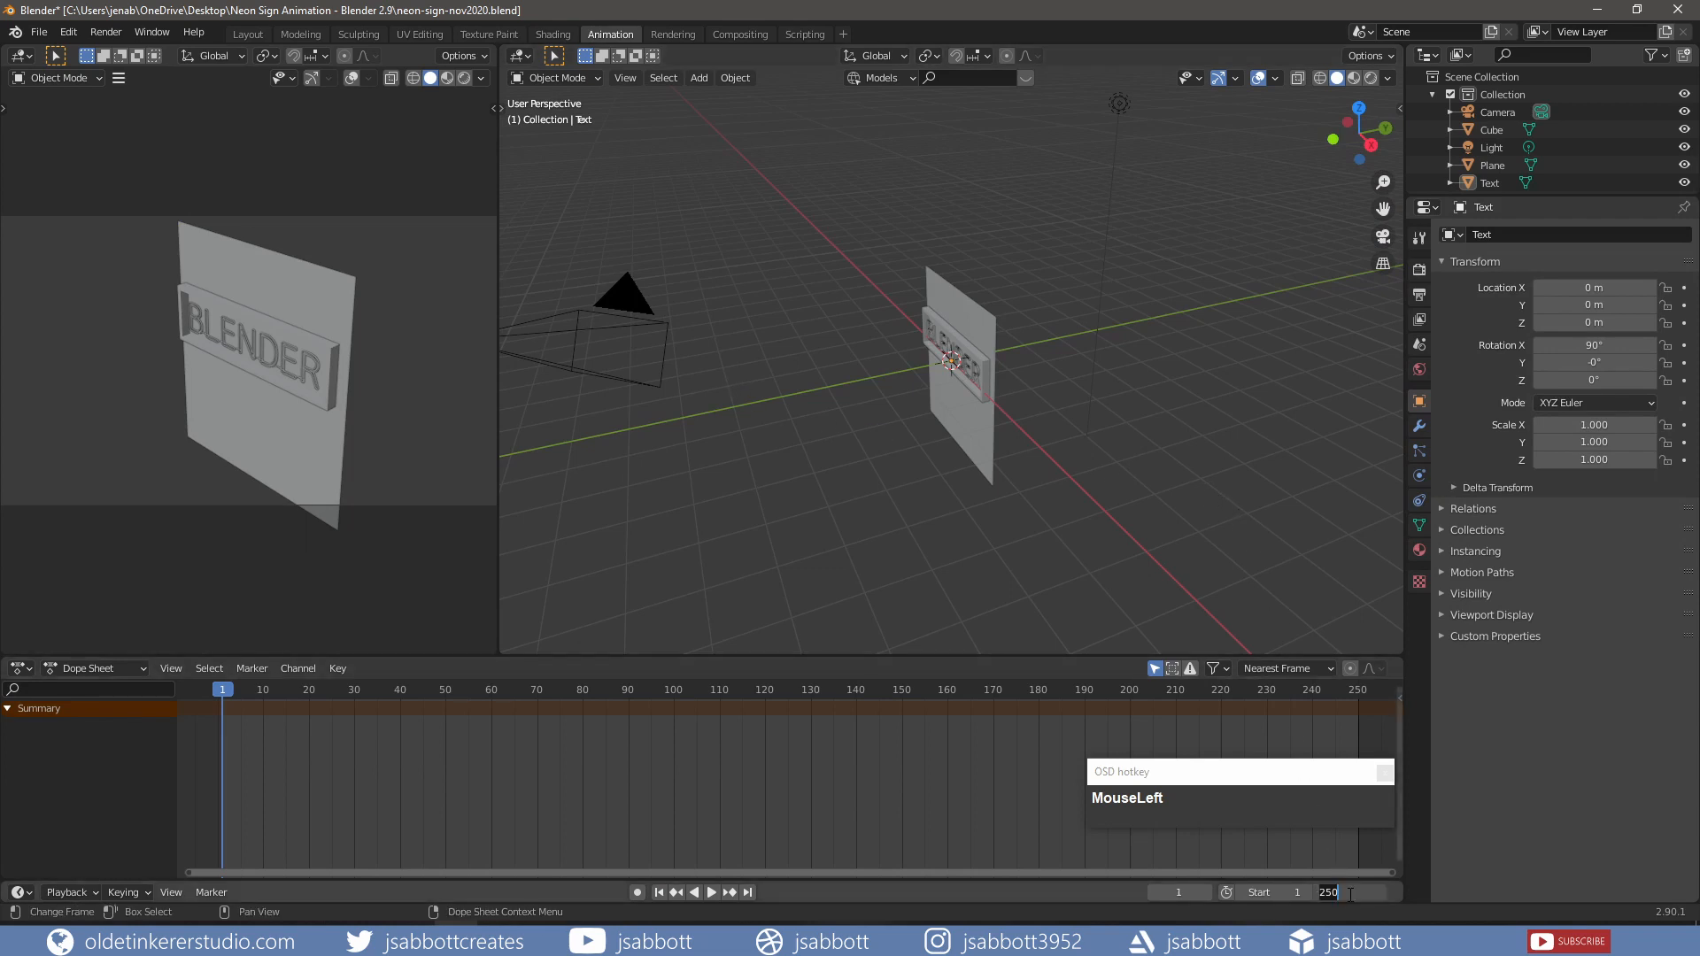
{"action": "type", "text": "72"}
{"action": "key", "text": "Return"}
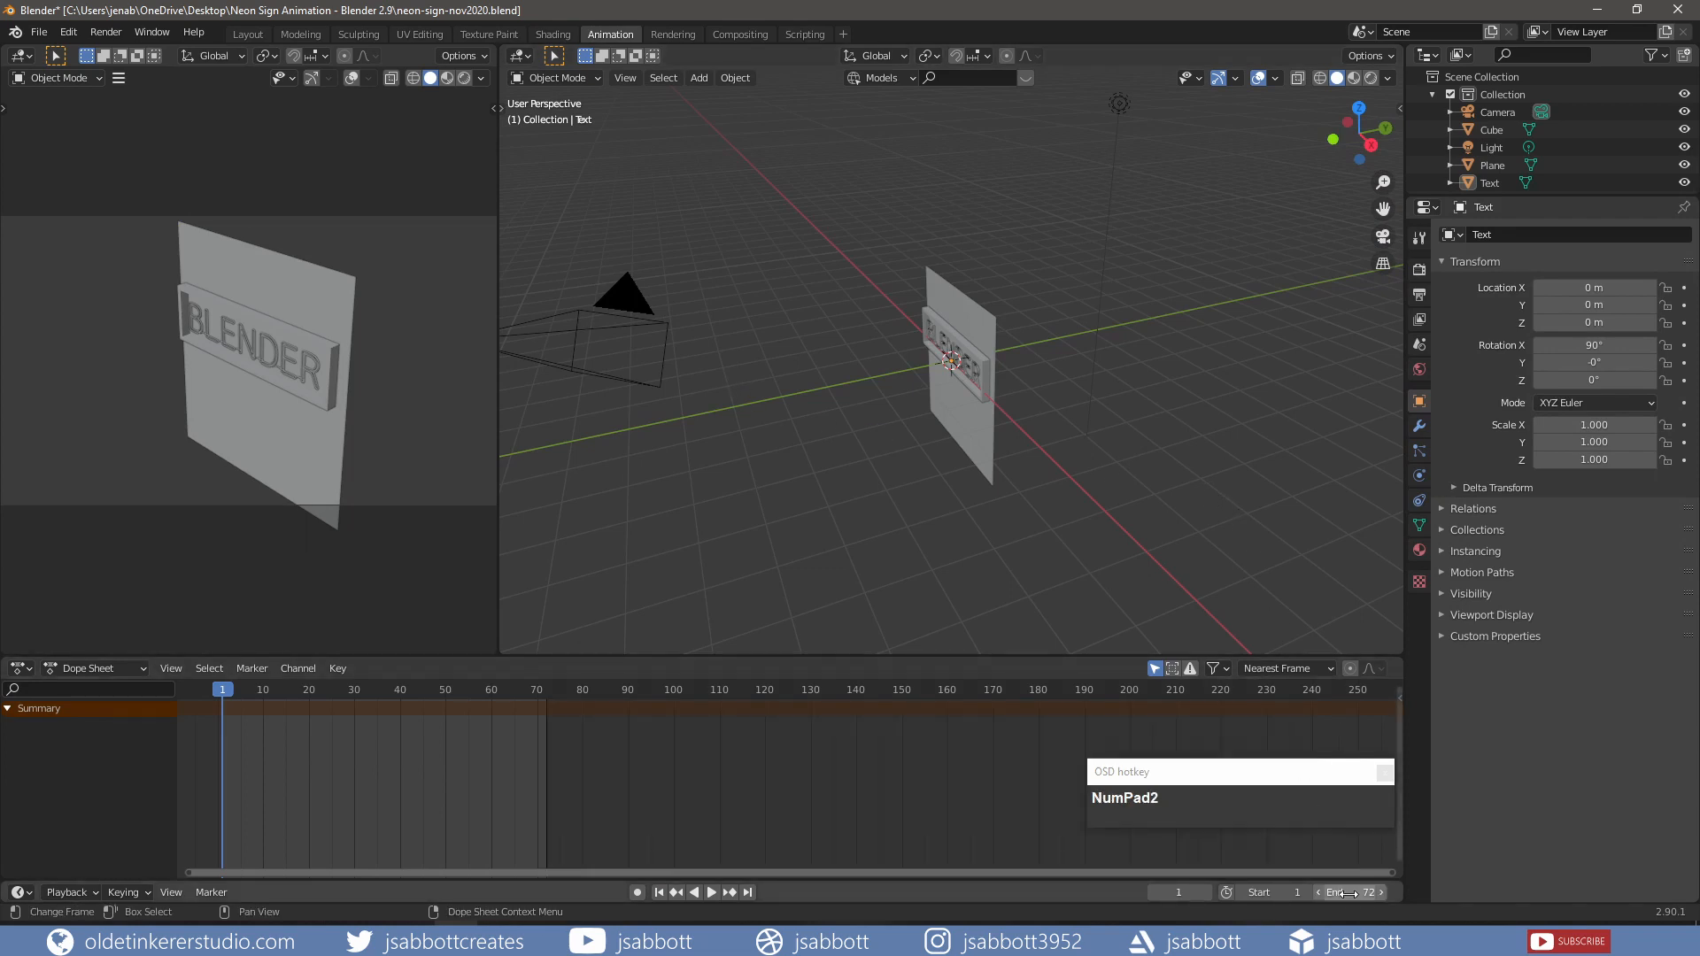
{"action": "scroll", "coordinate": [469, 795], "scroll_direction": "up", "scroll_amount": 1}
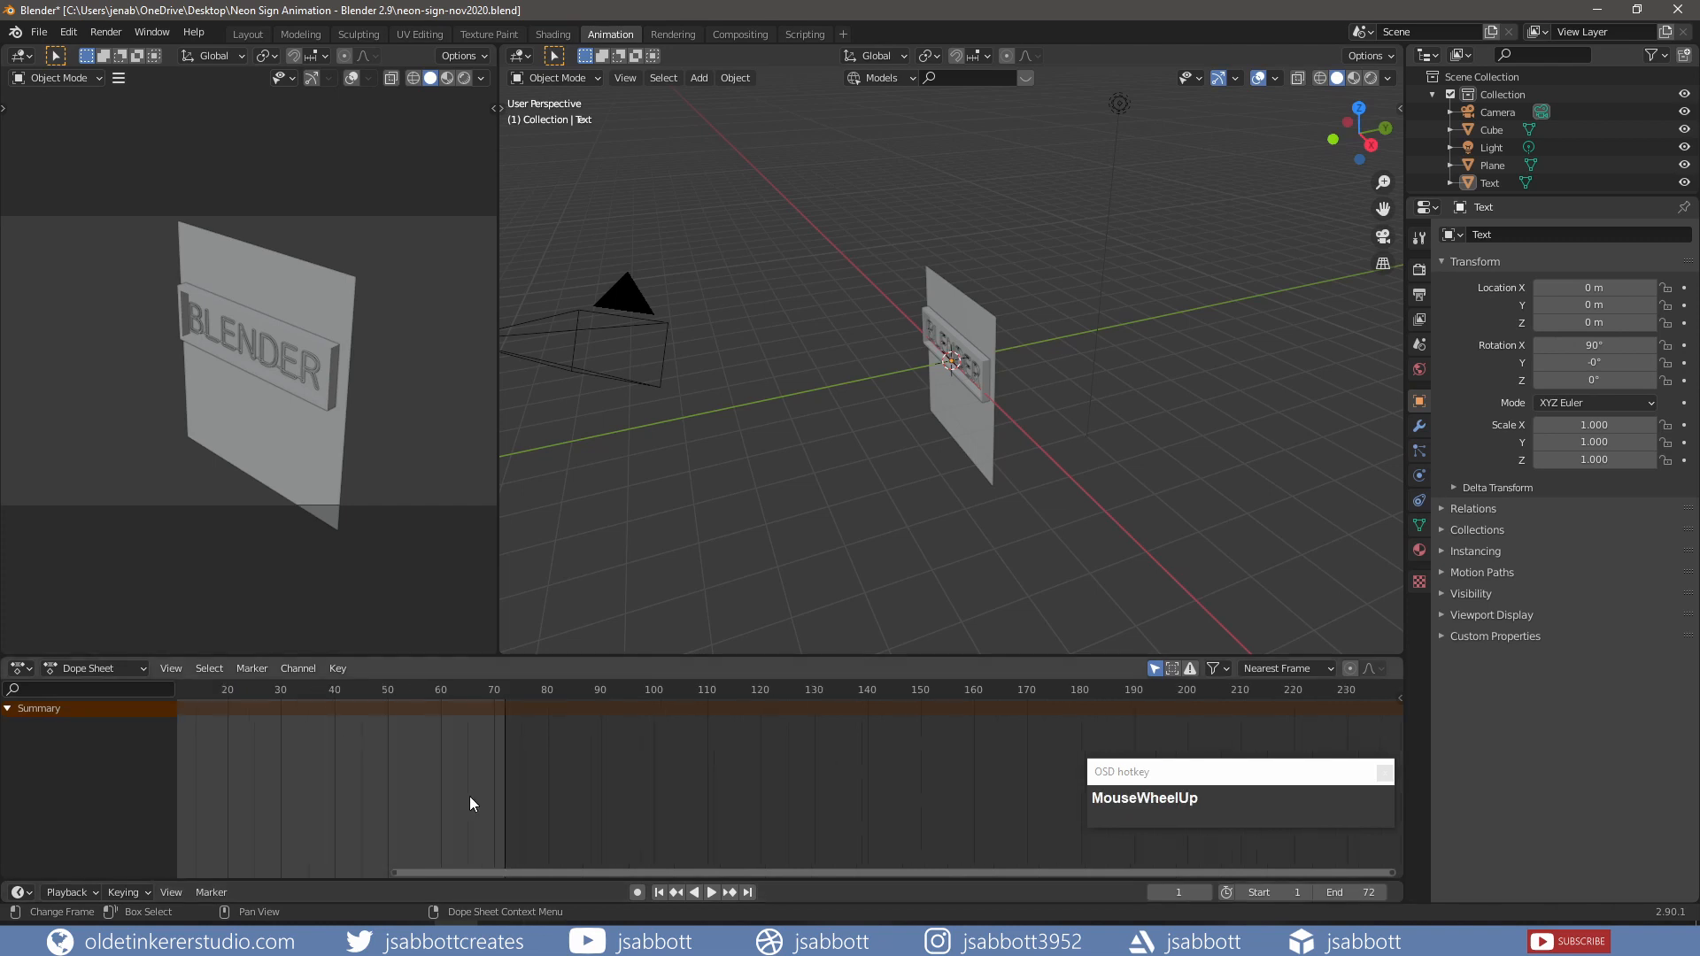
{"action": "key", "text": "Home"}
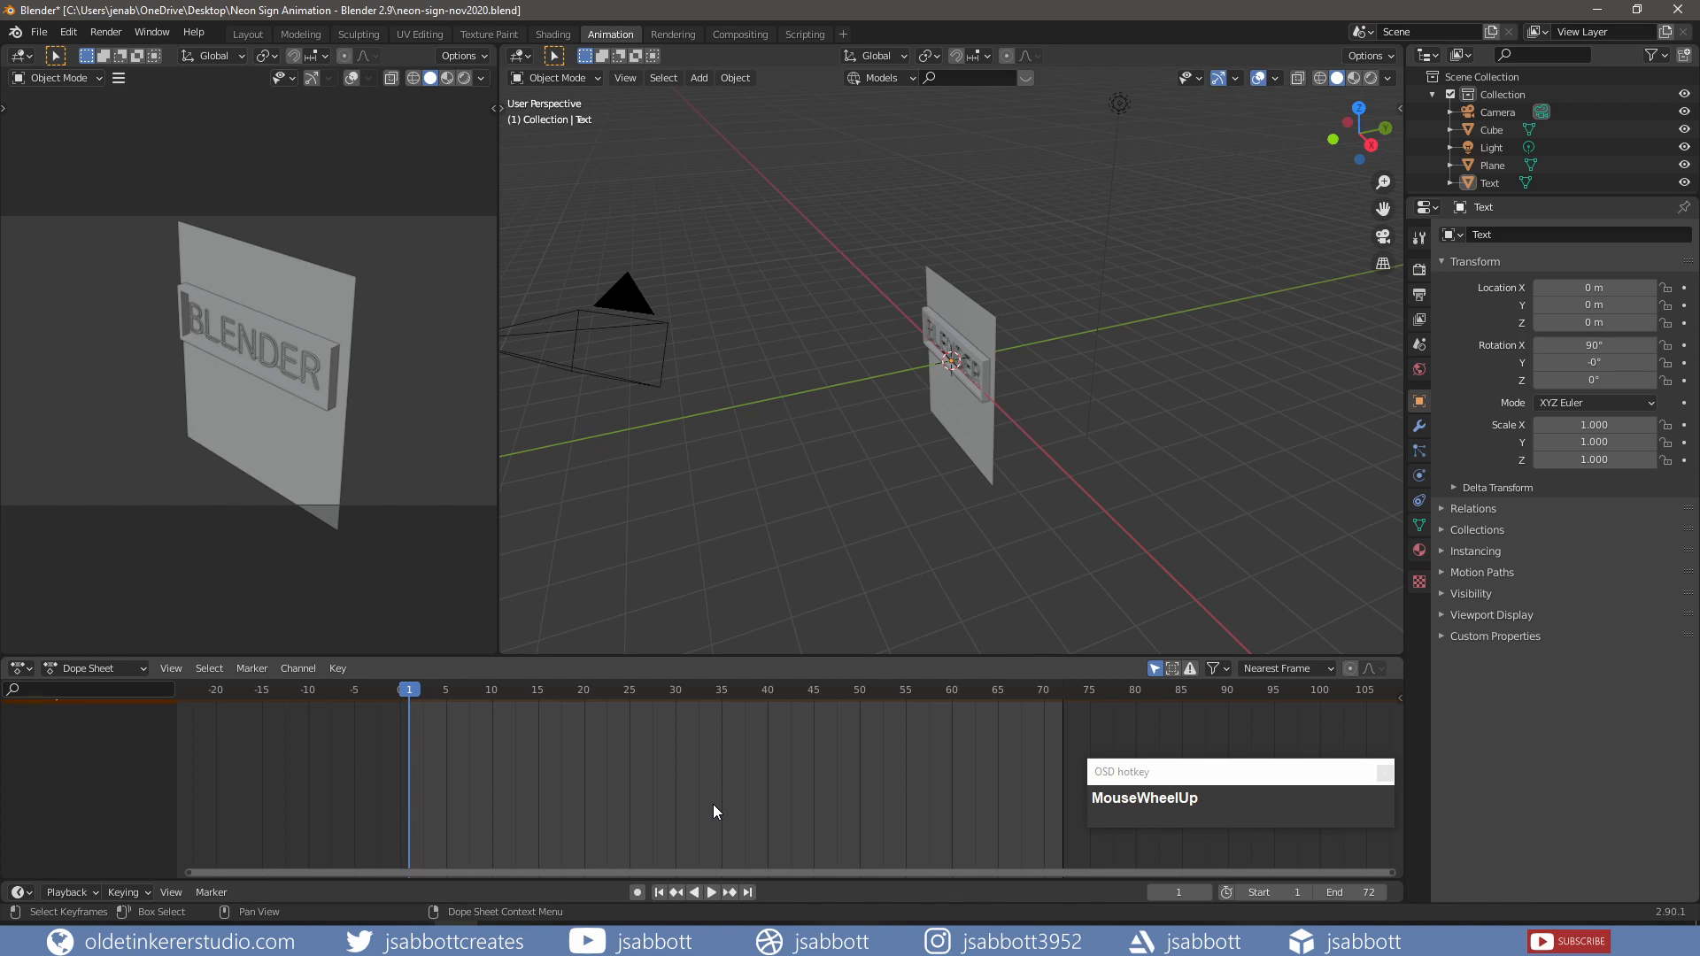
{"action": "left_click", "coordinate": [1418, 551]}
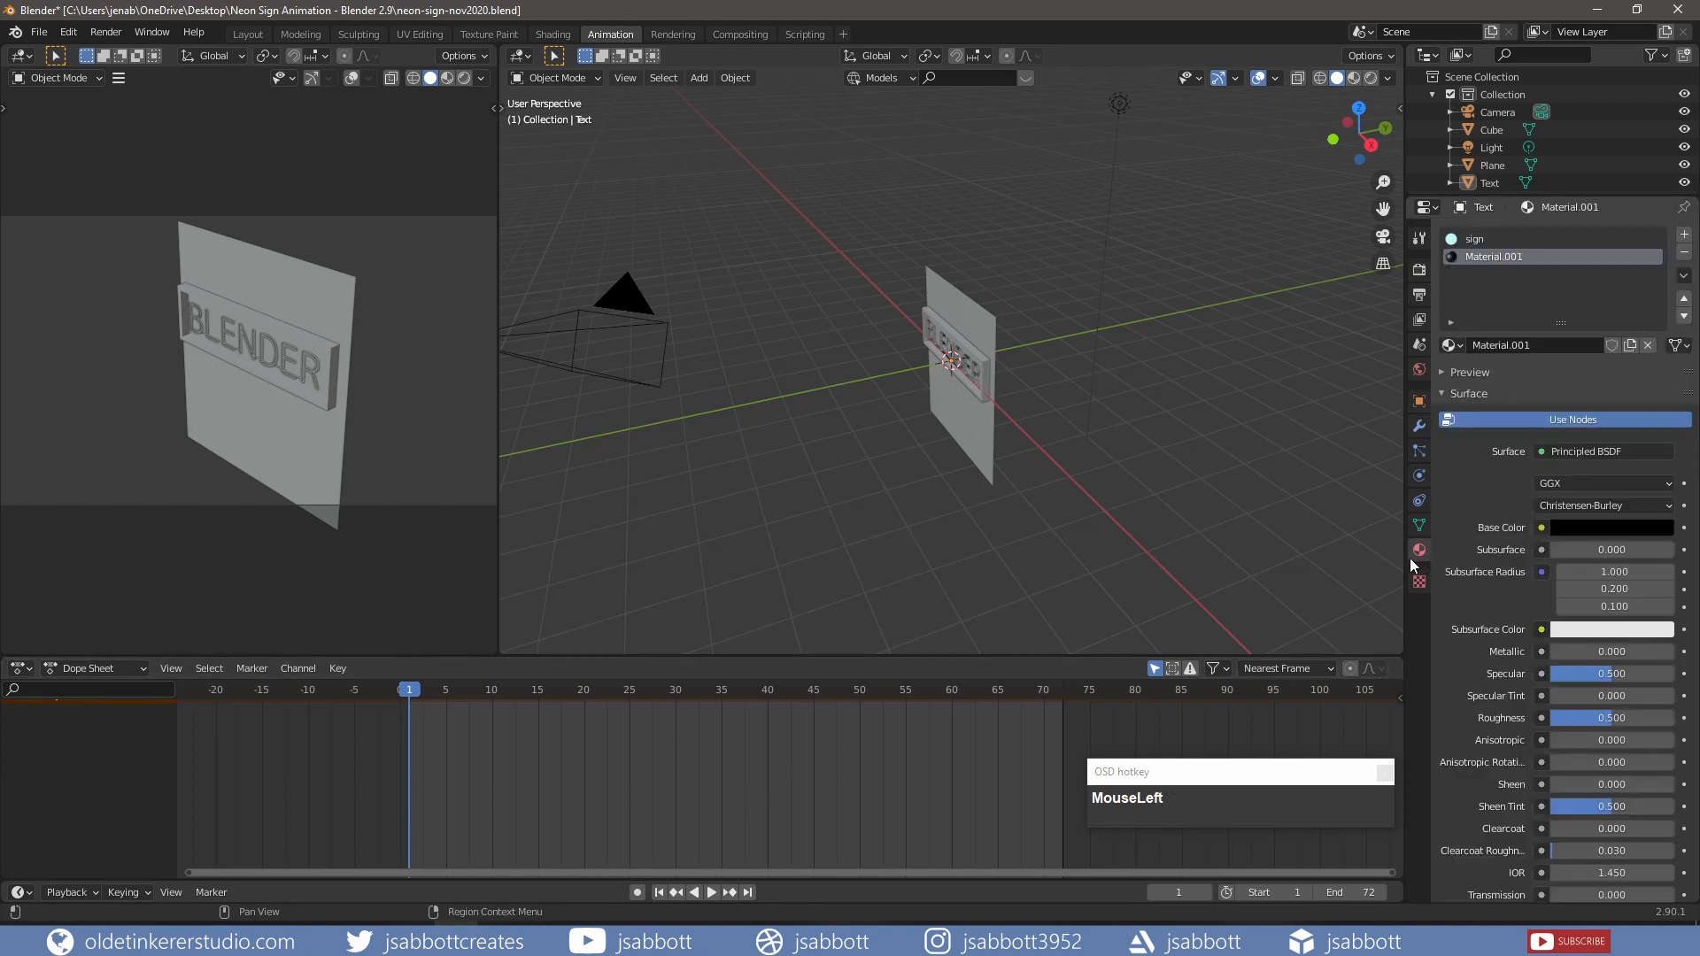
{"action": "key", "text": "KP_1"}
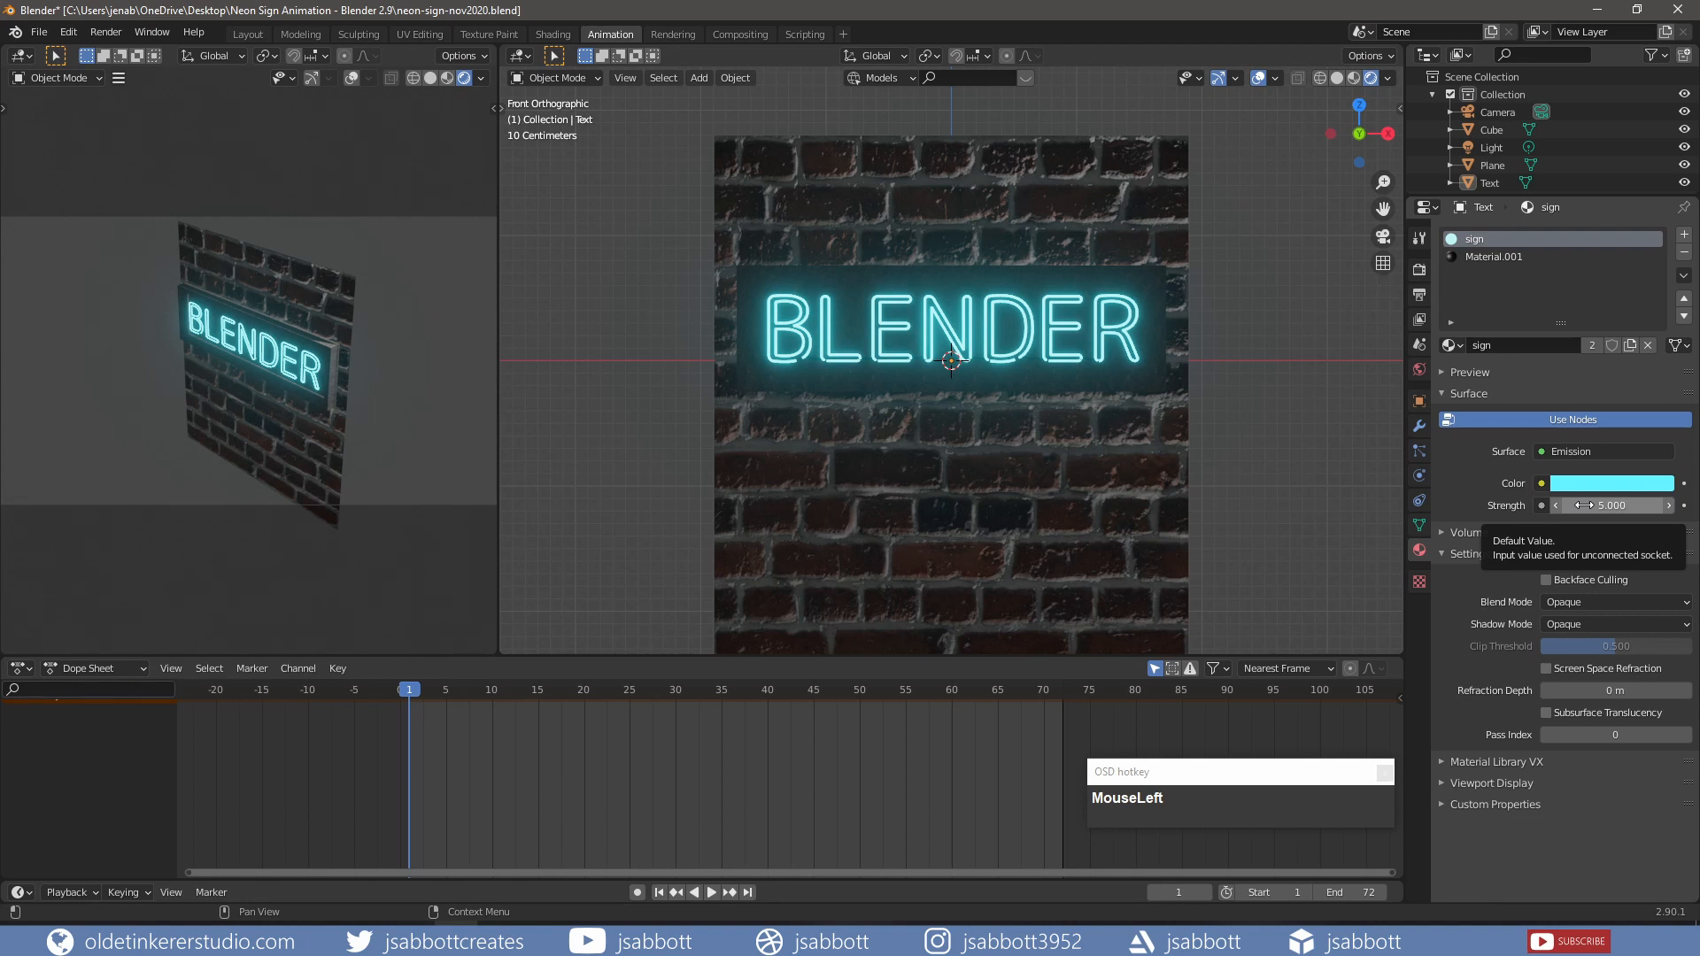
Step: Keyframe the emission strength at frame 1, then keyframe it at 3.000 on frame 10
{"action": "key", "text": "i"}
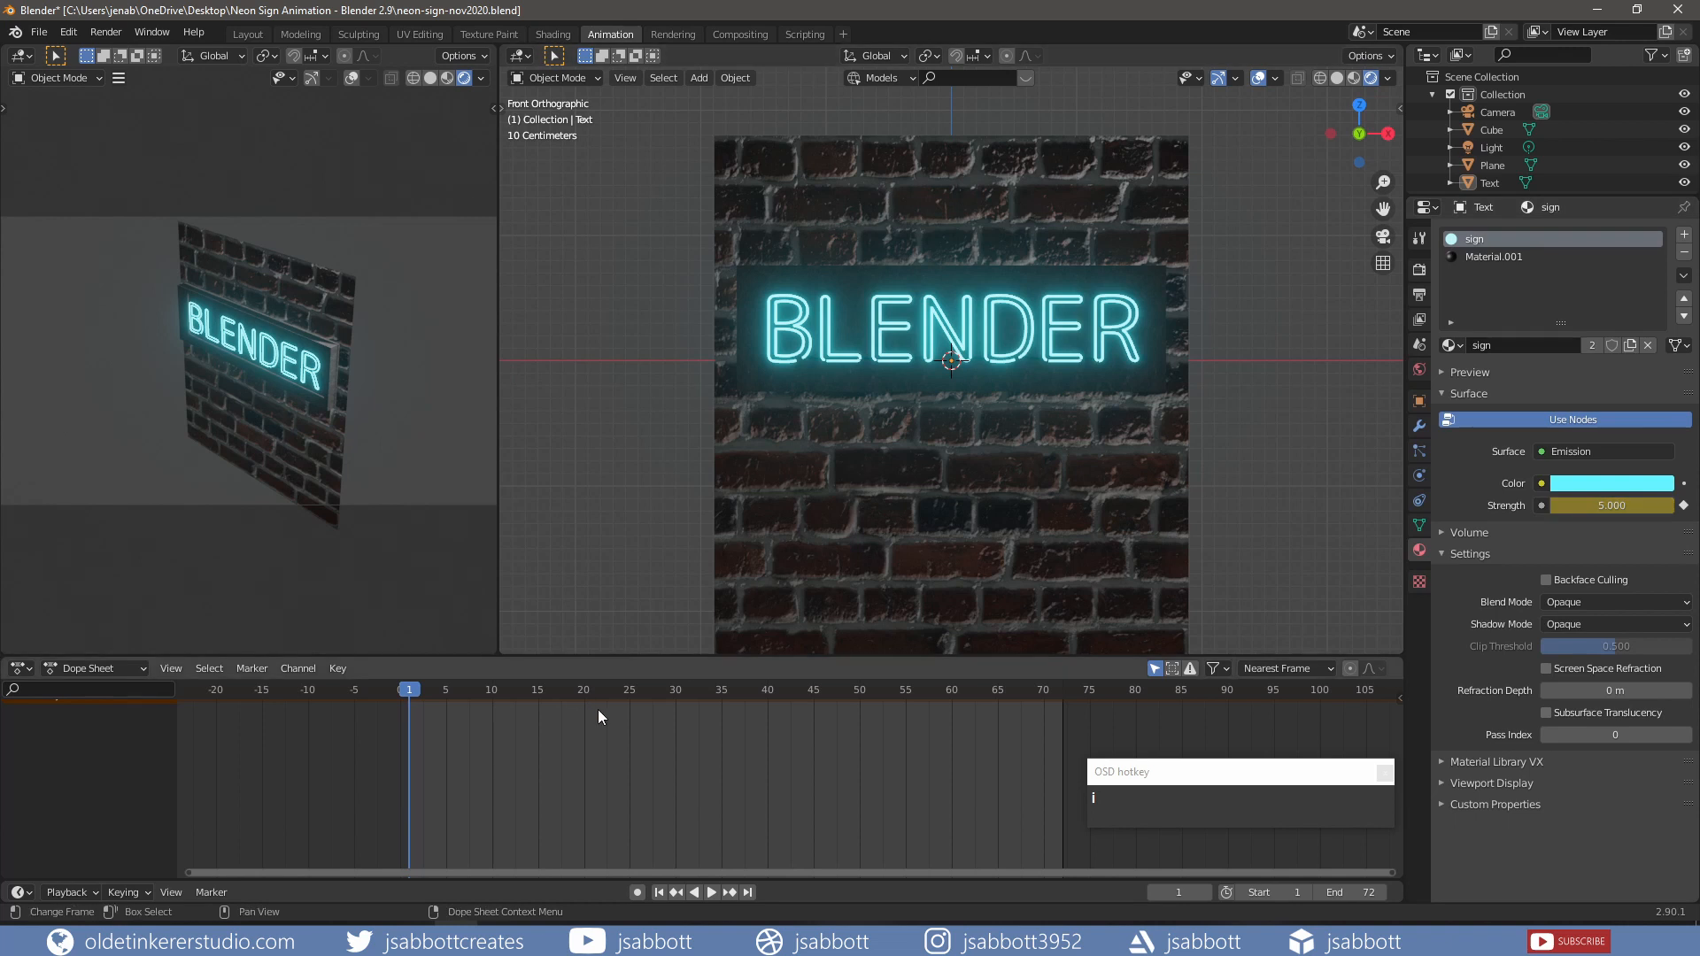
{"action": "left_click_drag", "start_coordinate": [412, 690], "coordinate": [492, 694]}
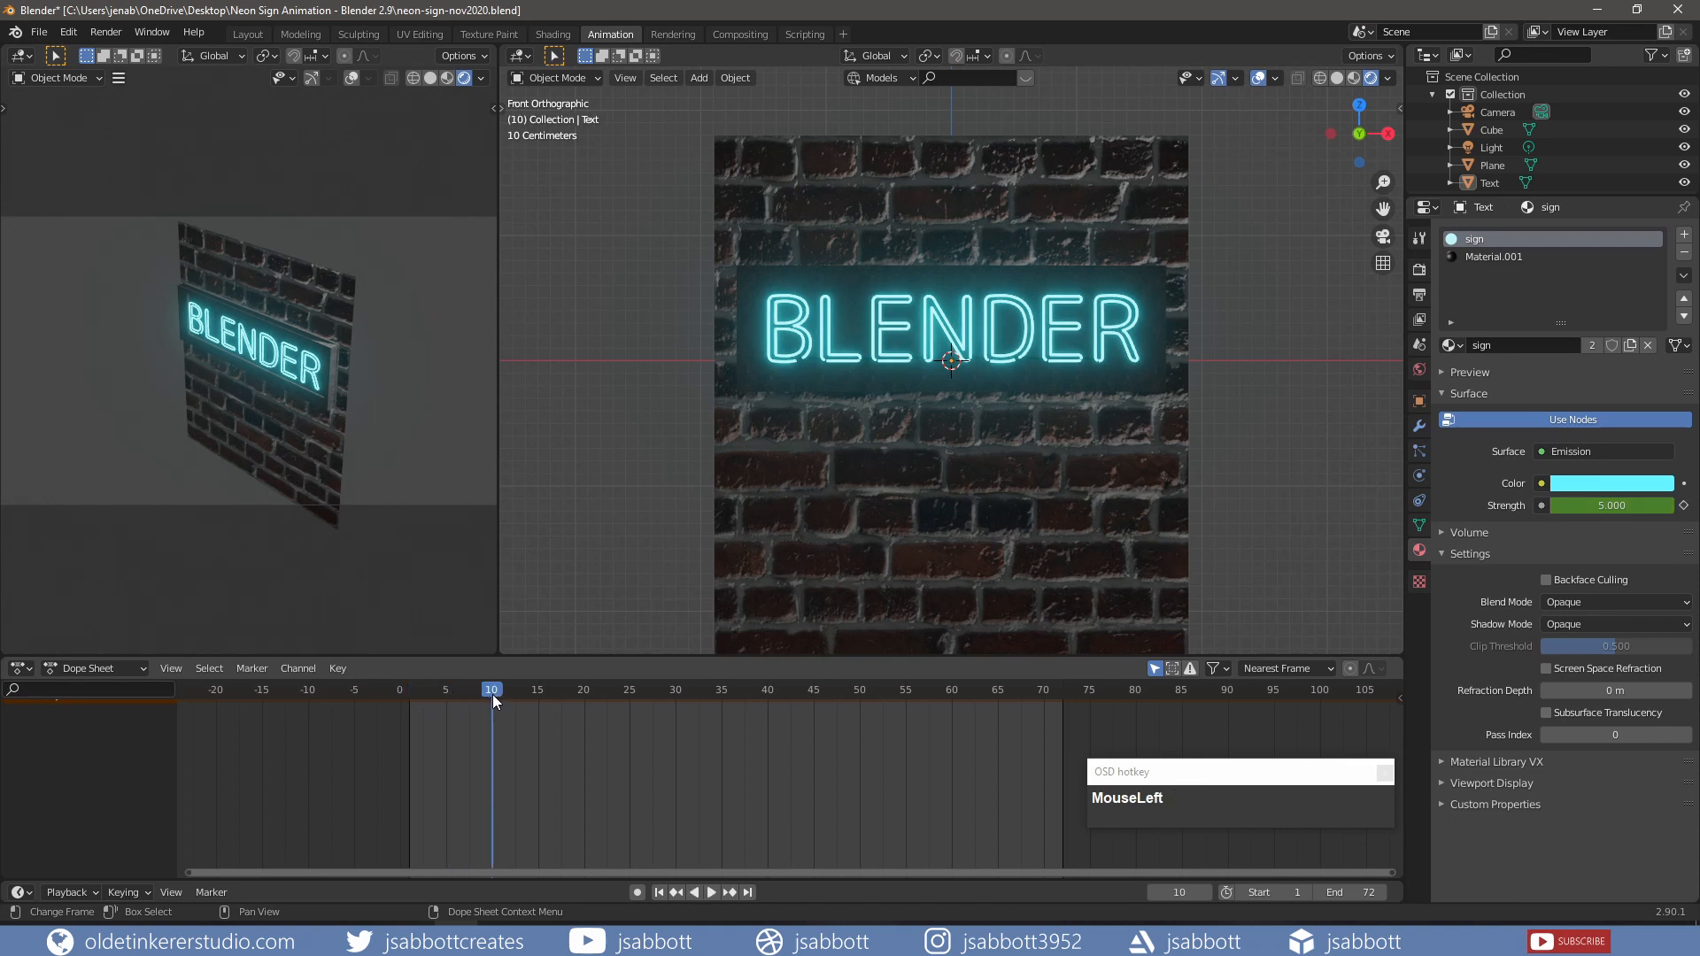
{"action": "left_click", "coordinate": [1589, 506]}
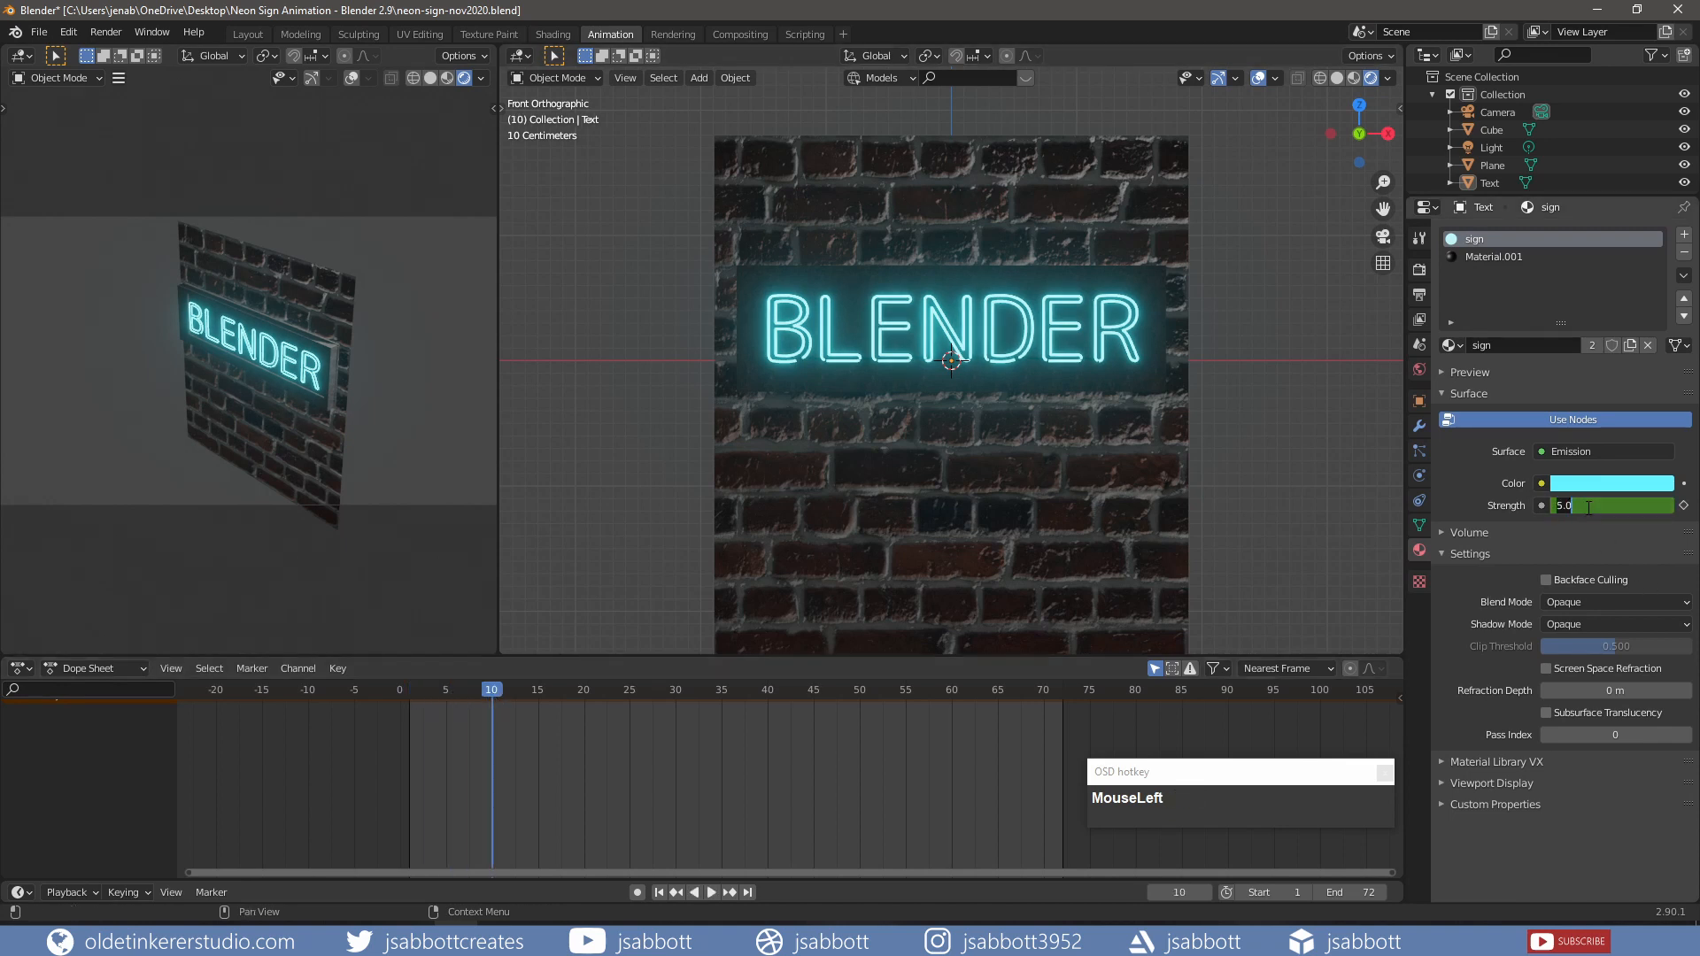
{"action": "type", "text": "3"}
{"action": "key", "text": "Return"}
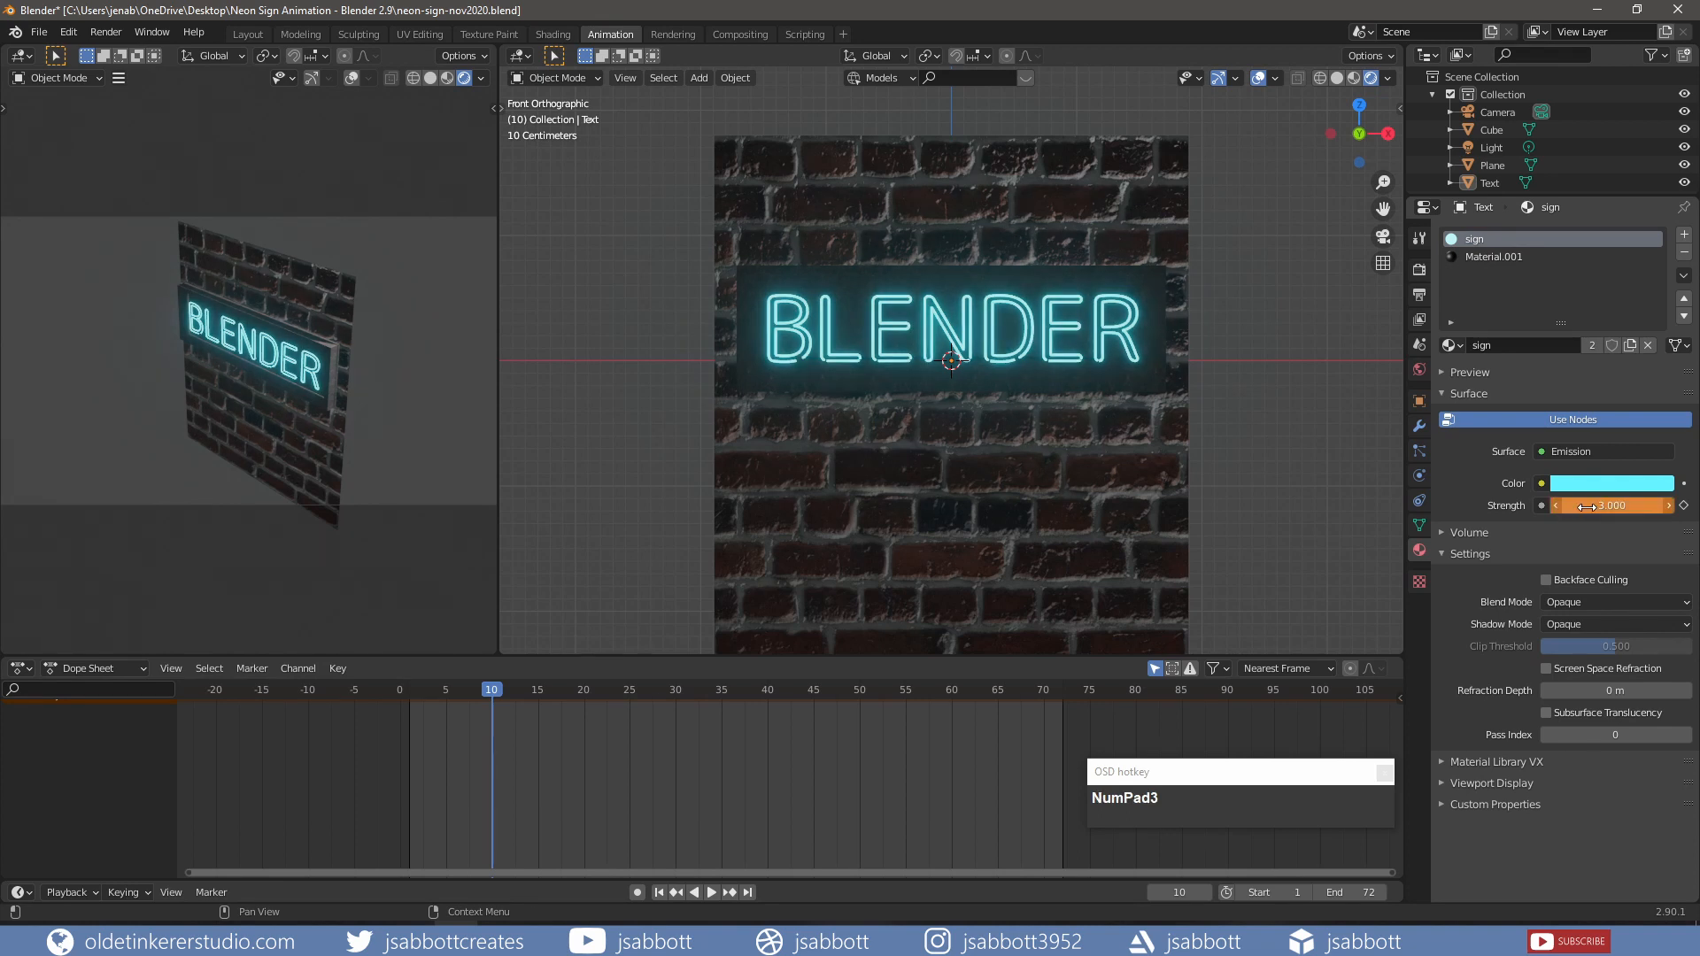
{"action": "key", "text": "i"}
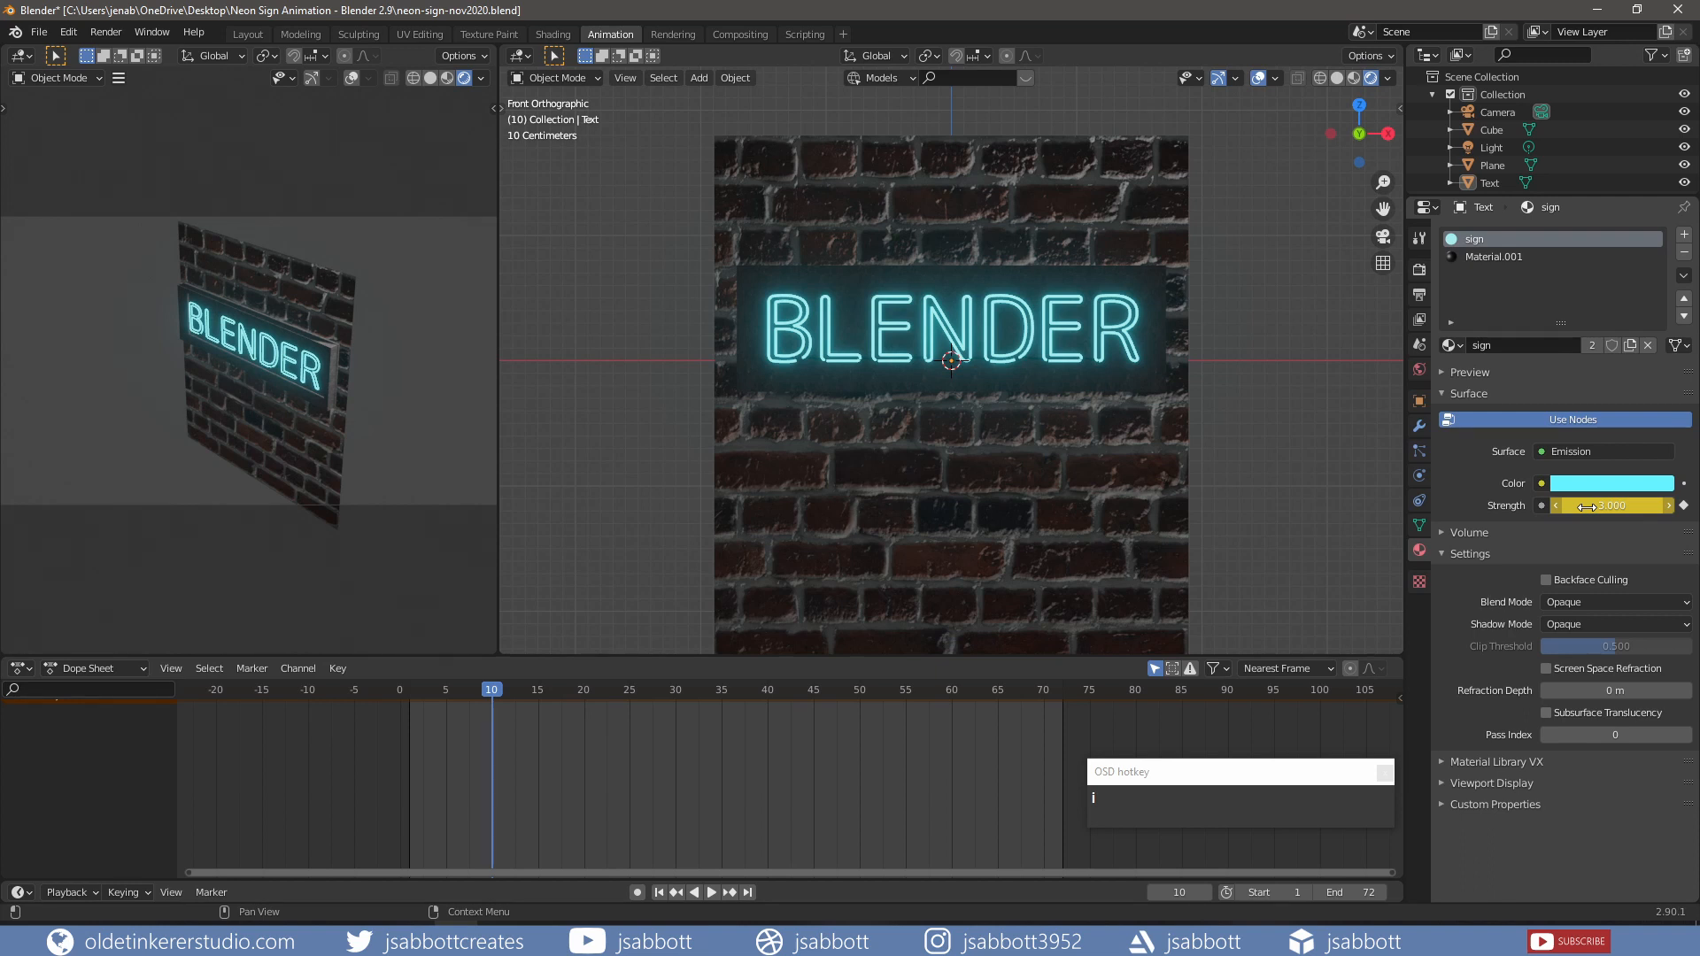
Step: Keyframe the emission strength at 4.000 on frame 70
{"action": "left_click", "coordinate": [1043, 690]}
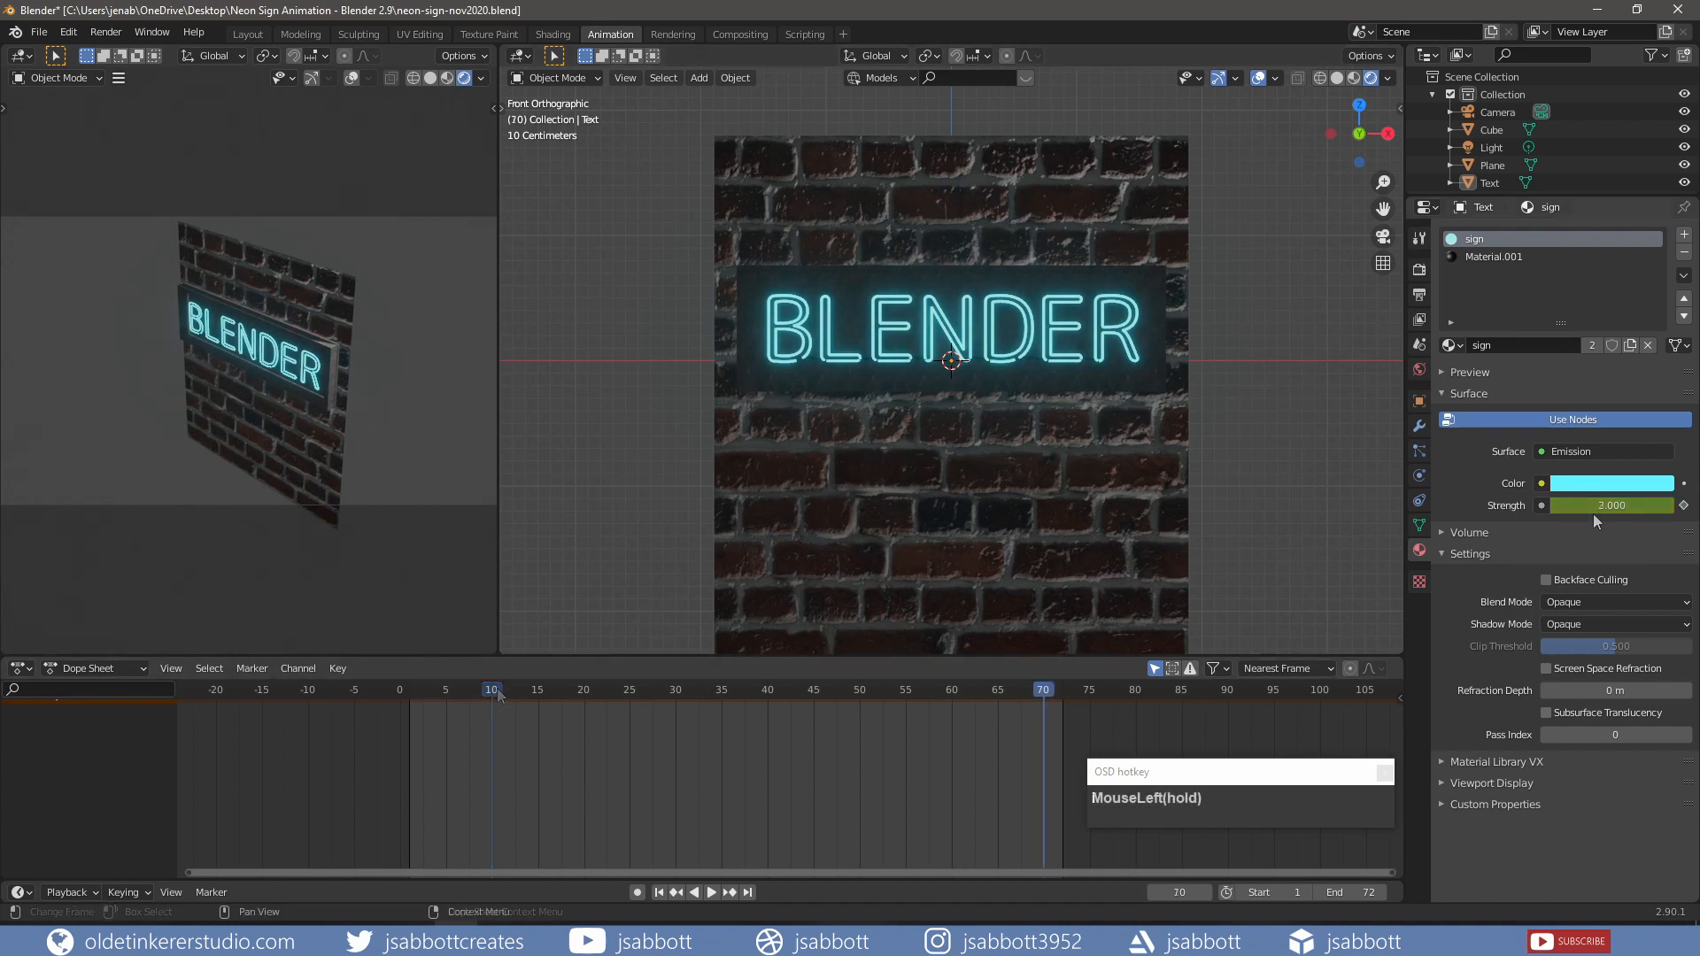
{"action": "left_click", "coordinate": [1593, 505]}
{"action": "type", "text": "4"}
{"action": "key", "text": "Return"}
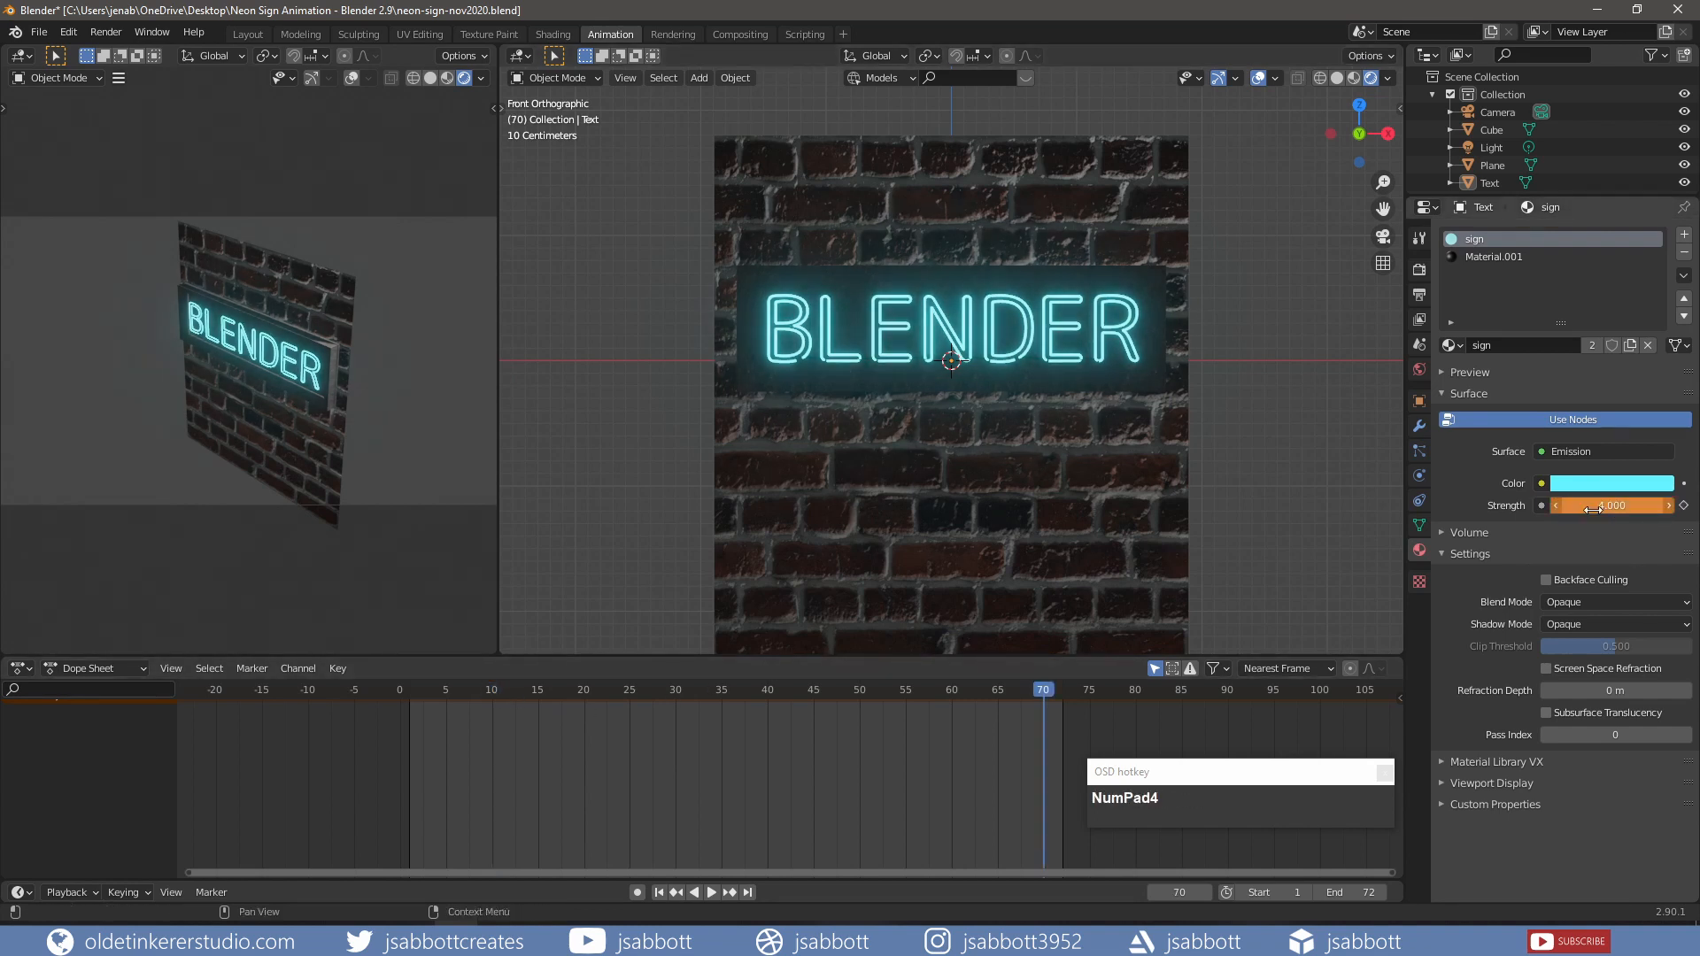
{"action": "key", "text": "i"}
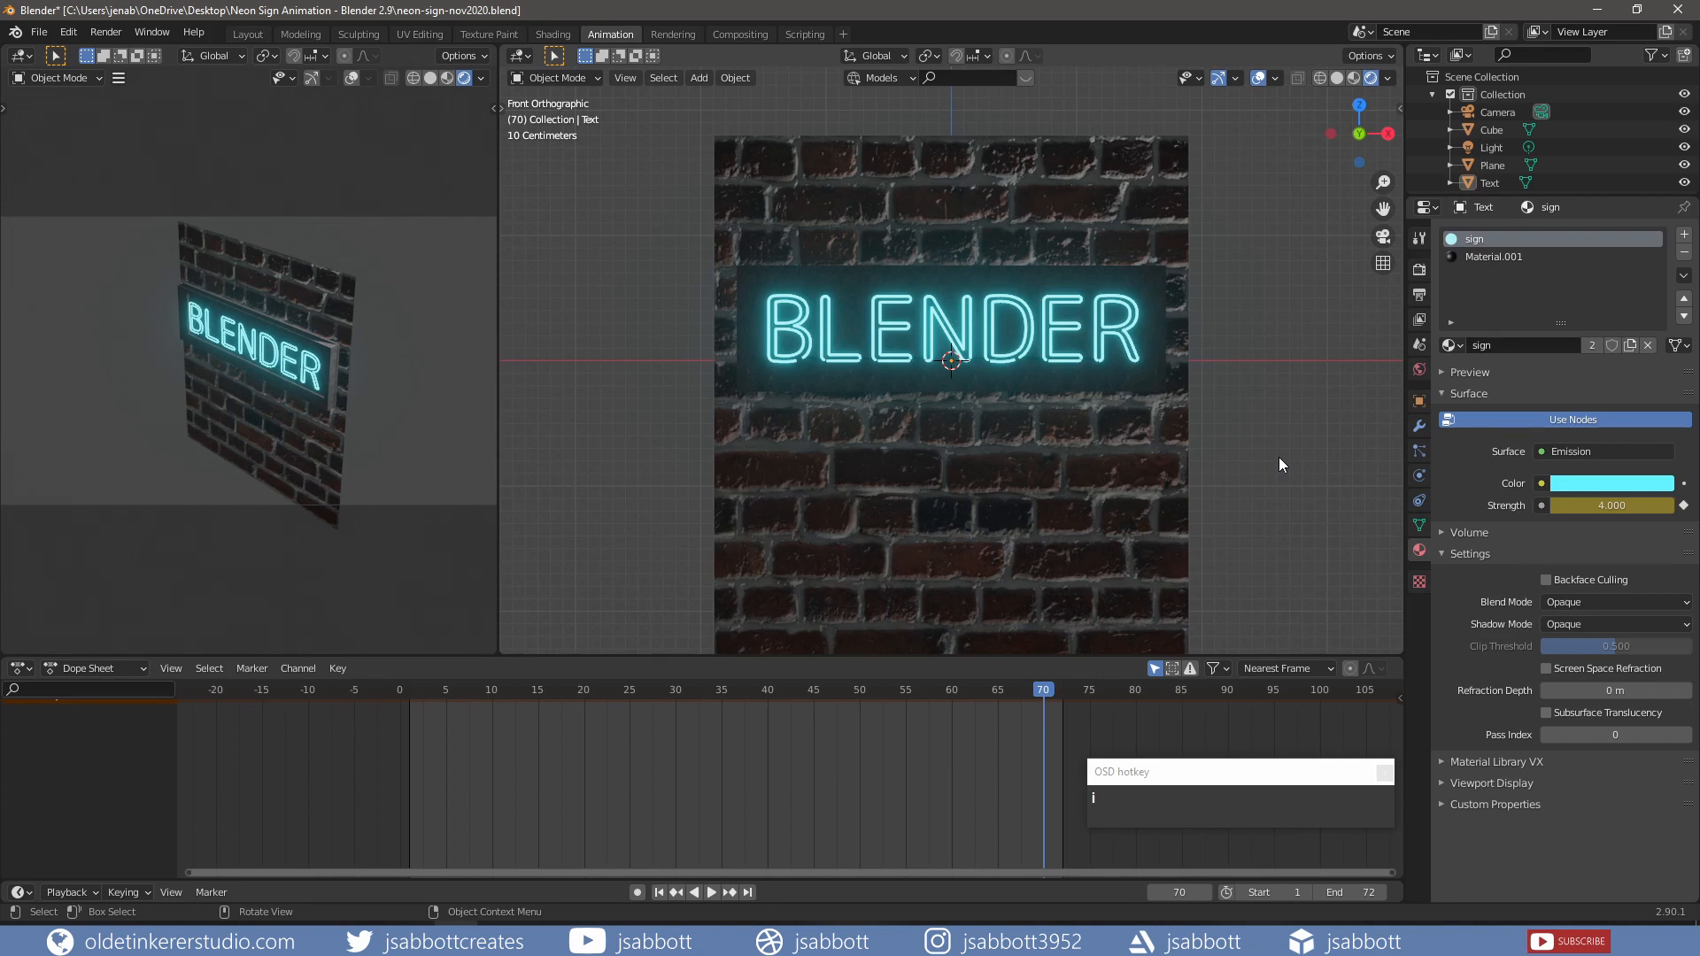
Step: Enable Lock Camera to View, then zoom the camera view in close on the sign
{"action": "key", "text": "n"}
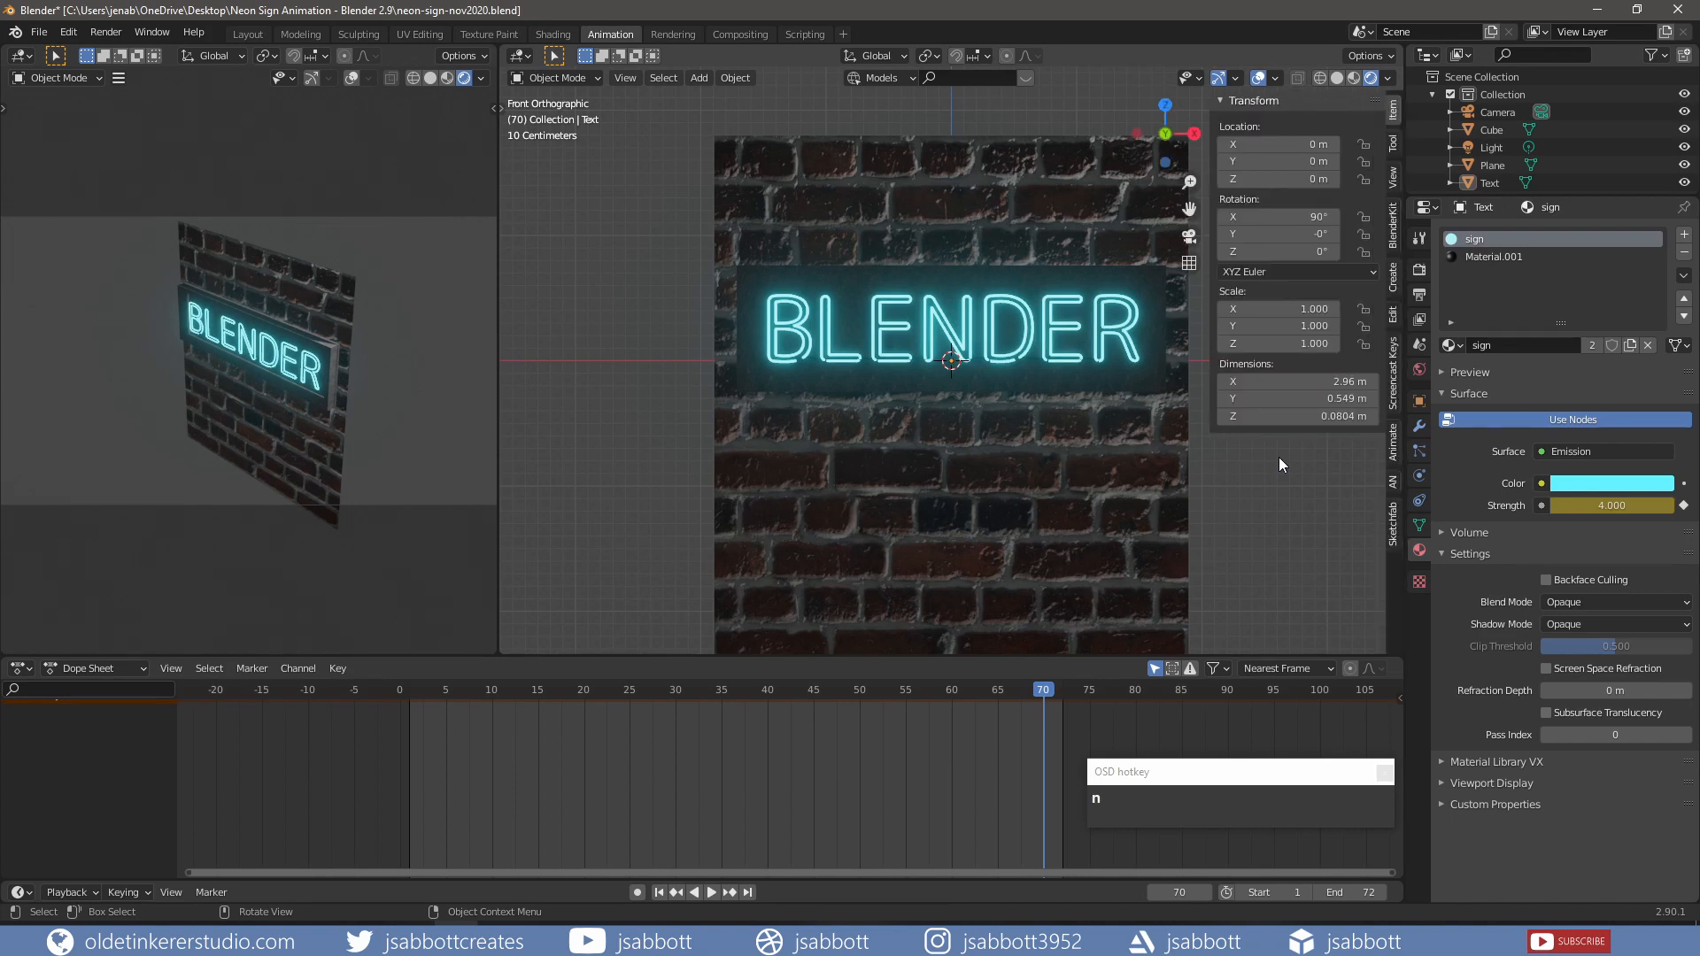
{"action": "left_click", "coordinate": [1394, 184]}
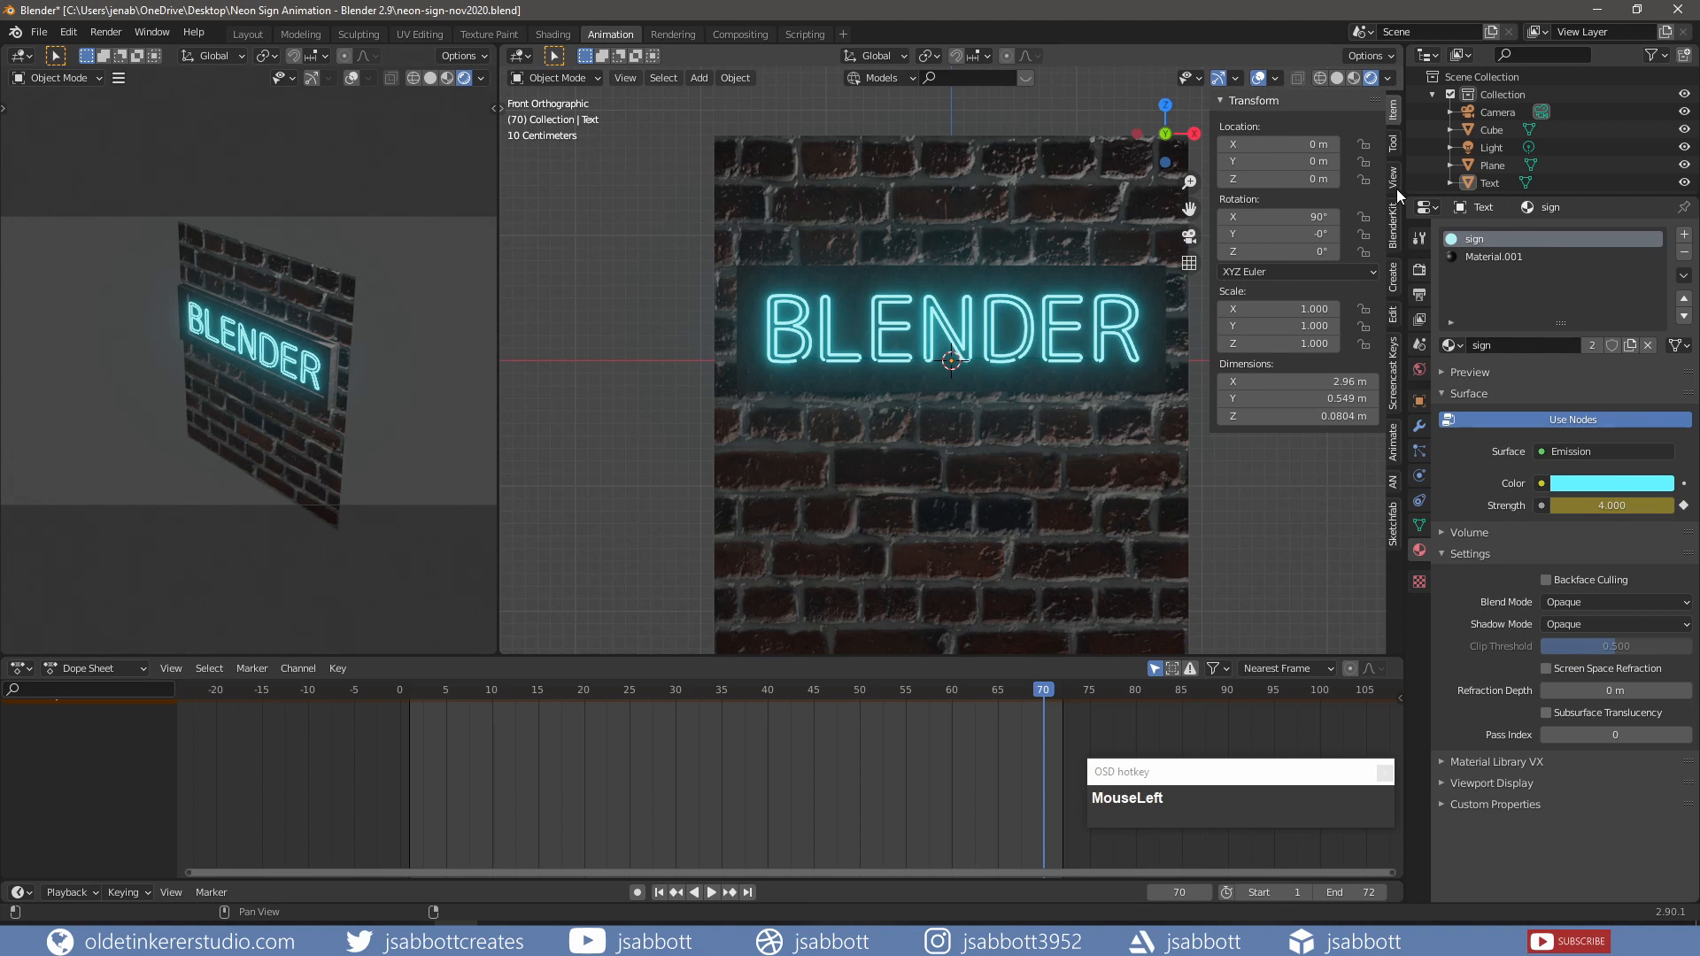
{"action": "left_click", "coordinate": [1393, 179]}
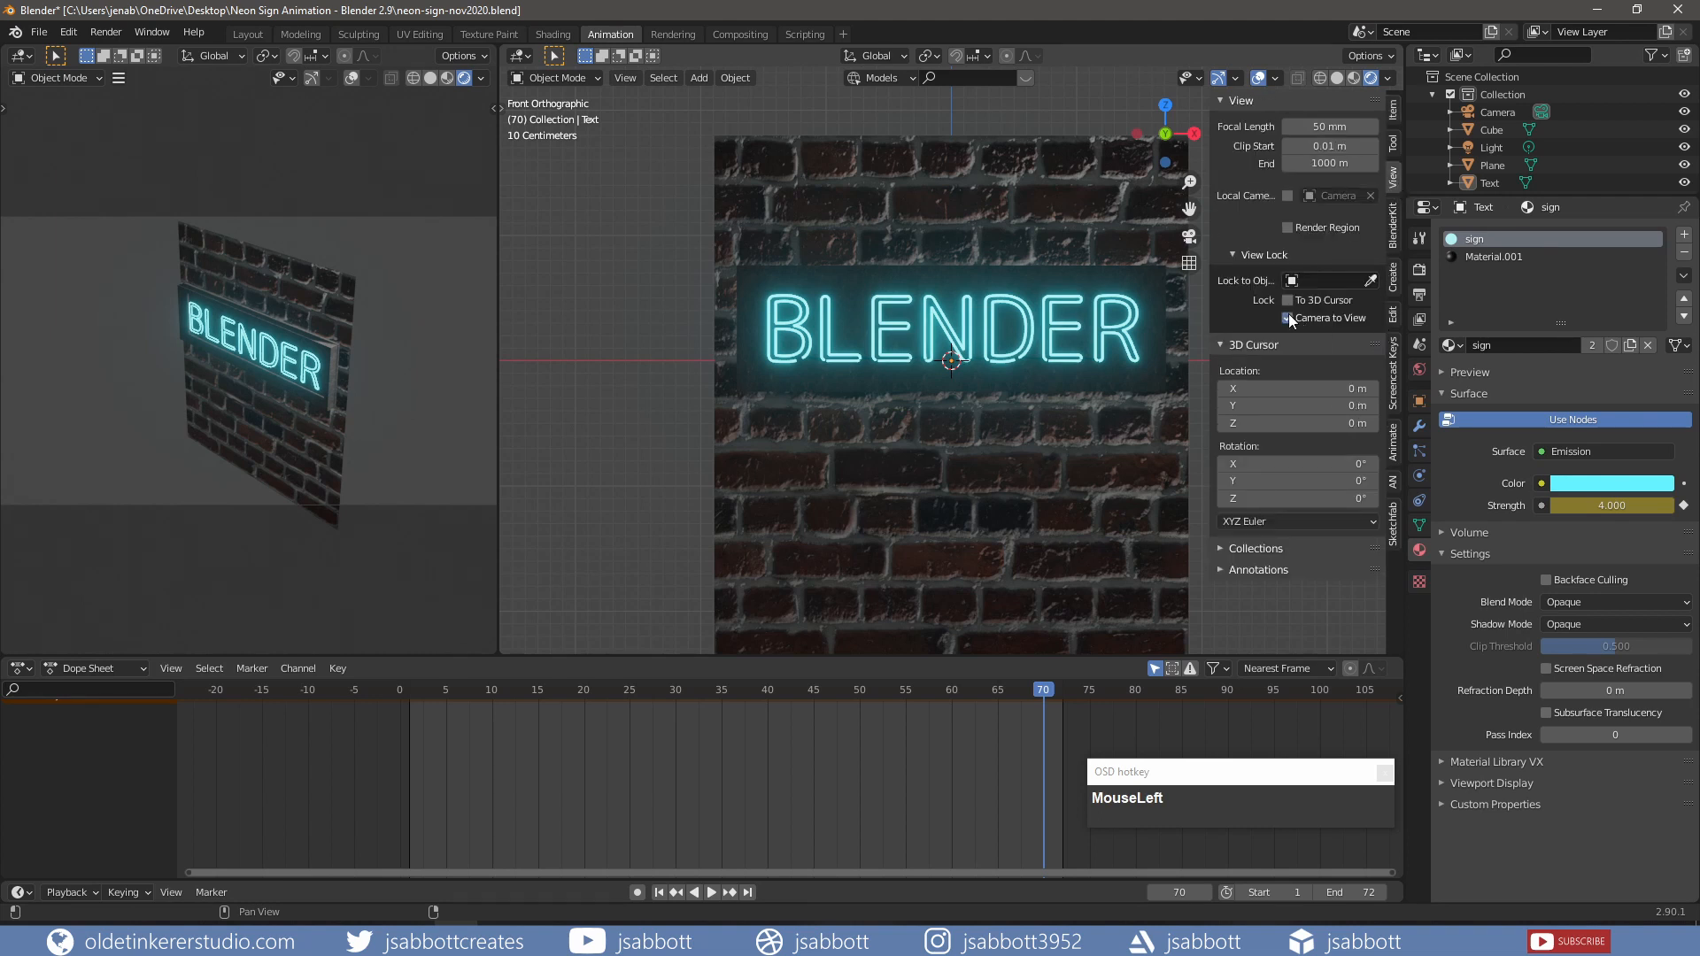
{"action": "key", "text": "n"}
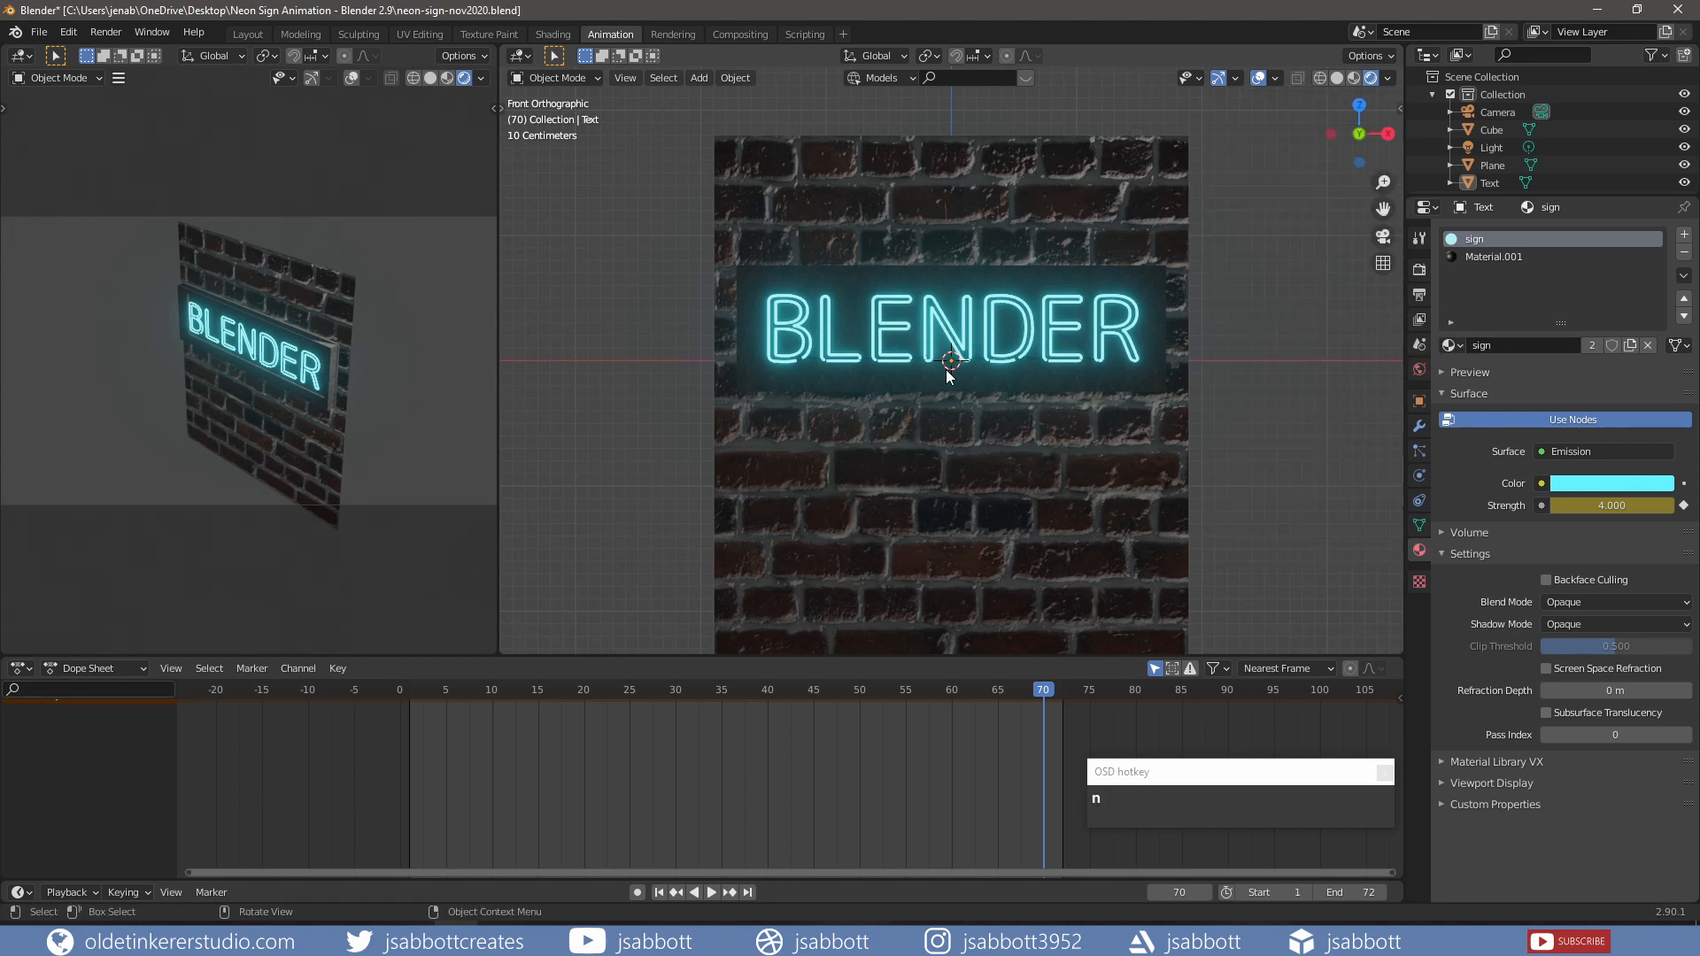
{"action": "key", "text": "KP_0"}
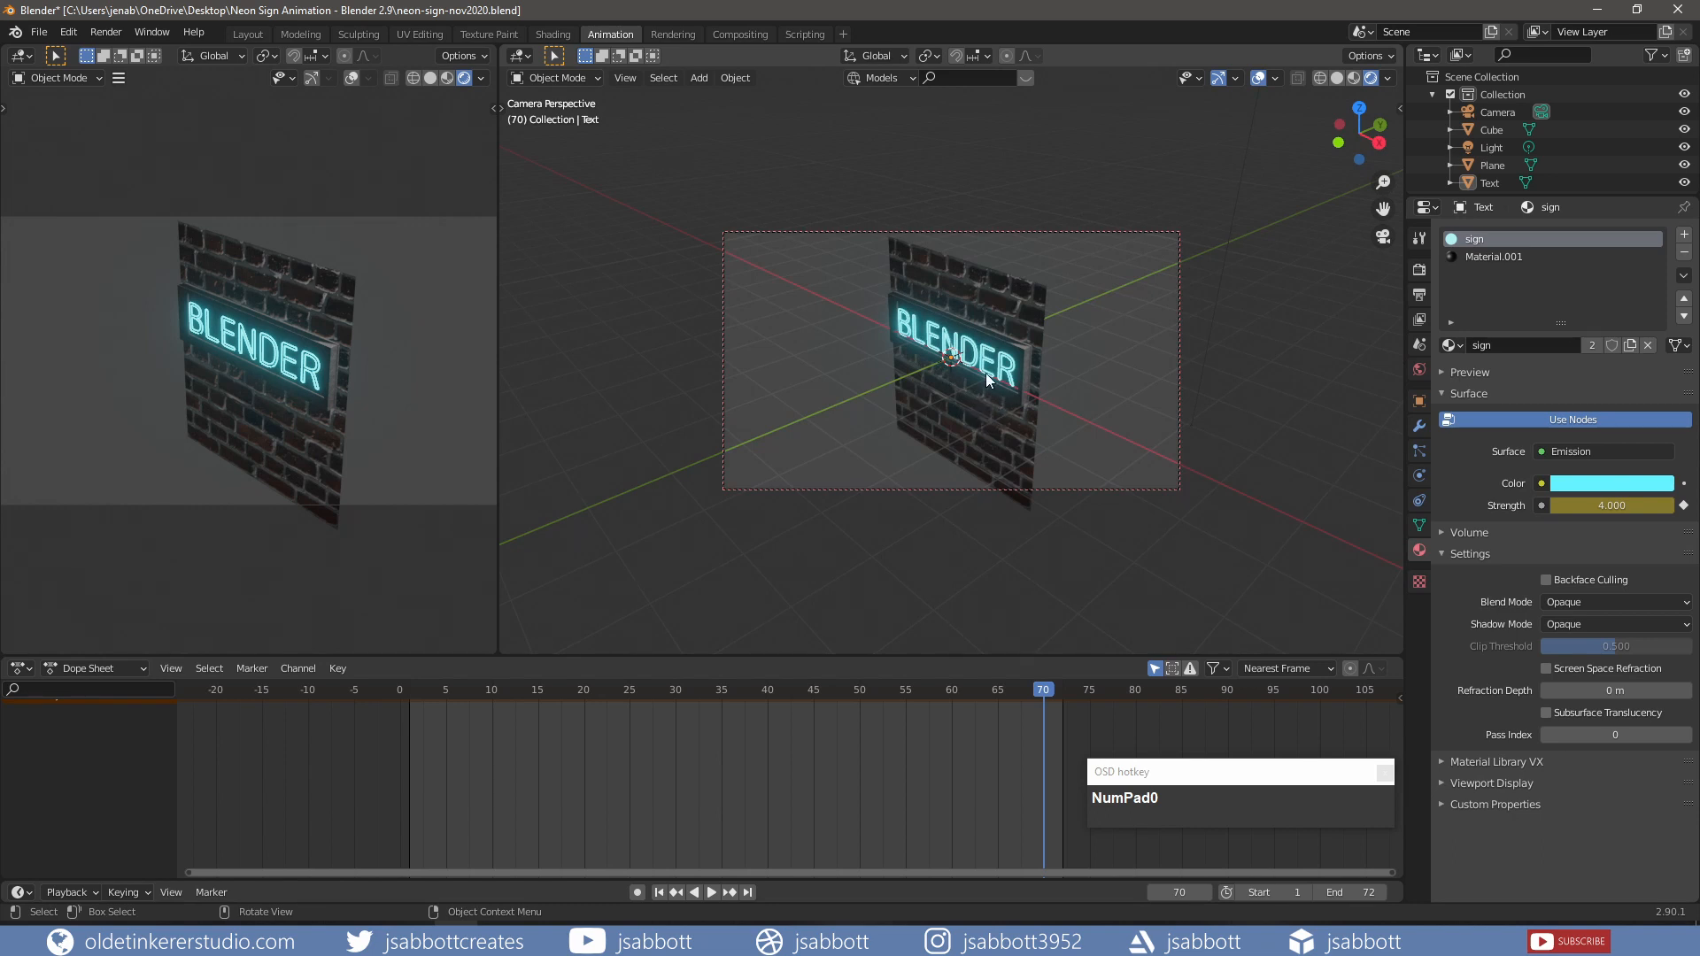
{"action": "scroll", "coordinate": [986, 369], "scroll_direction": "up", "scroll_amount": 3}
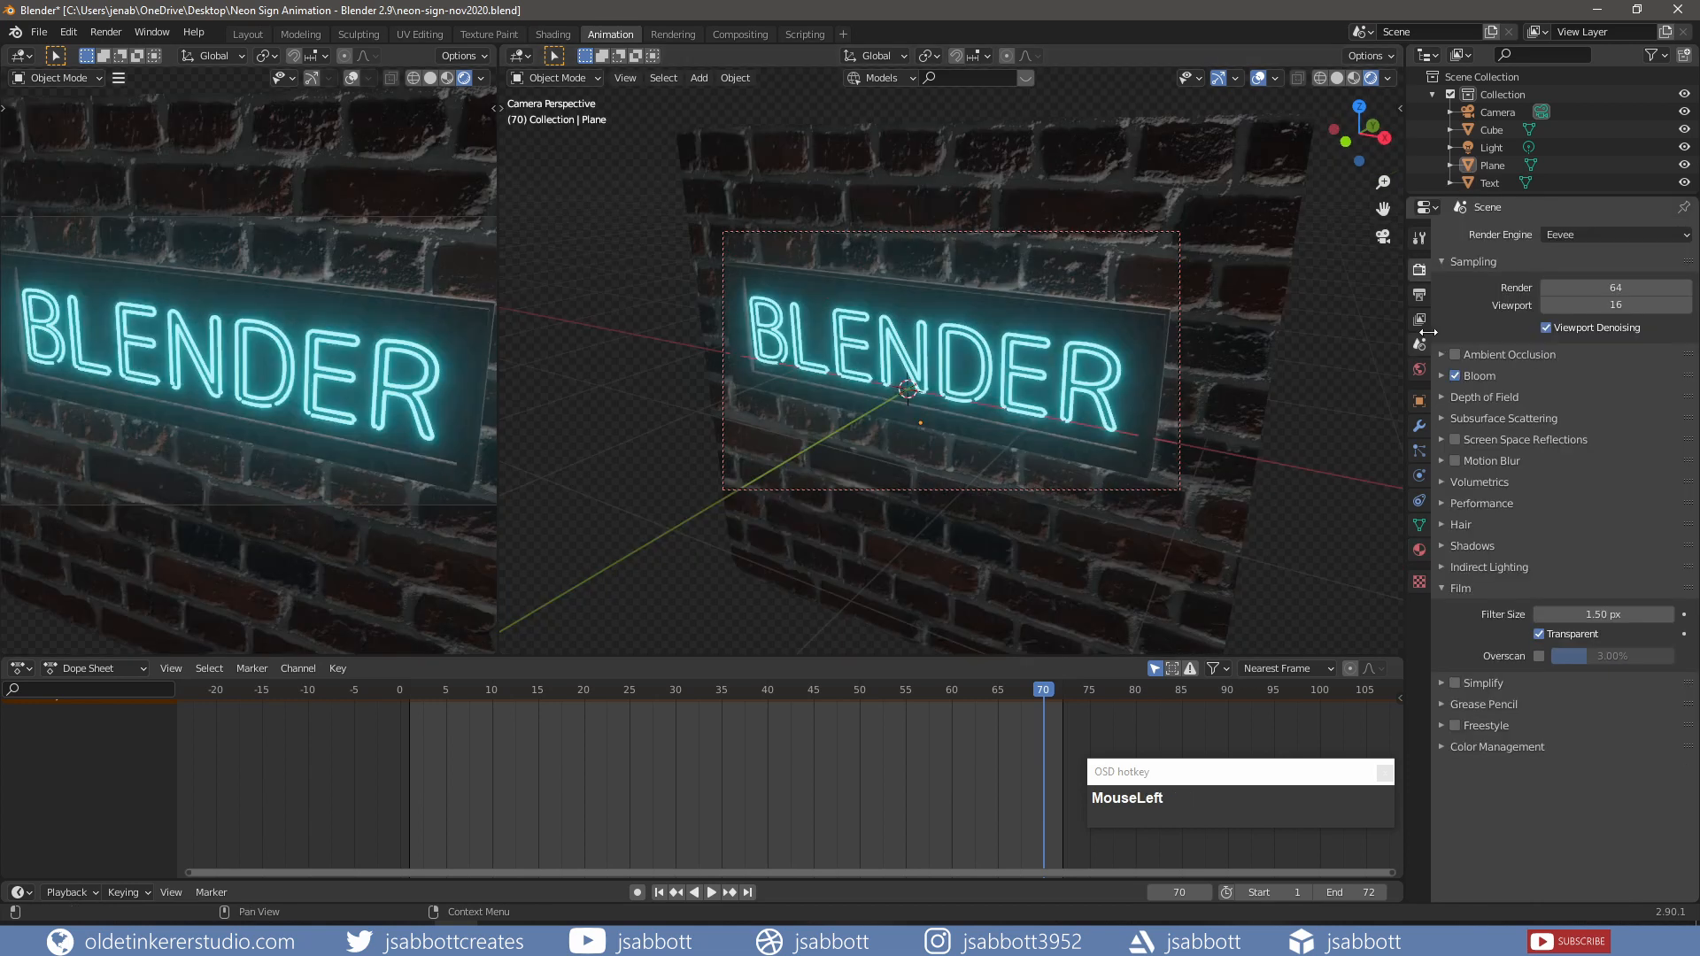
Step: Set the render output to an anim folder, saving 1920×1080 PNG frames 1–72
{"action": "left_click", "coordinate": [1417, 295]}
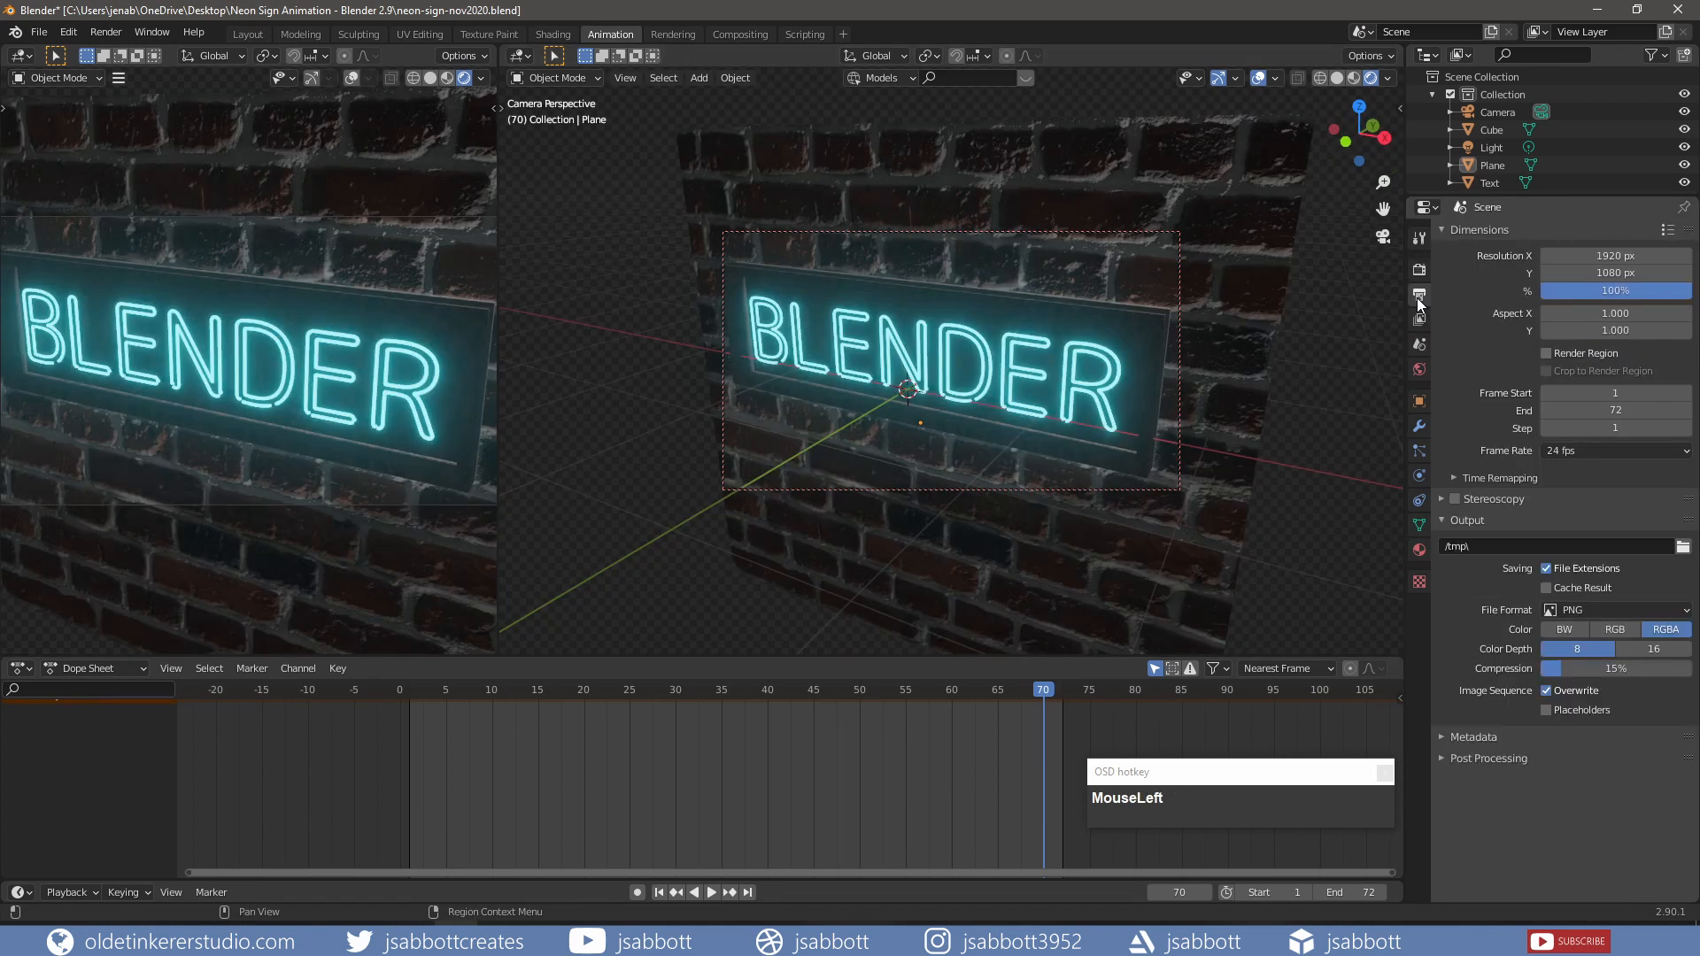
{"action": "left_click", "coordinate": [1682, 546]}
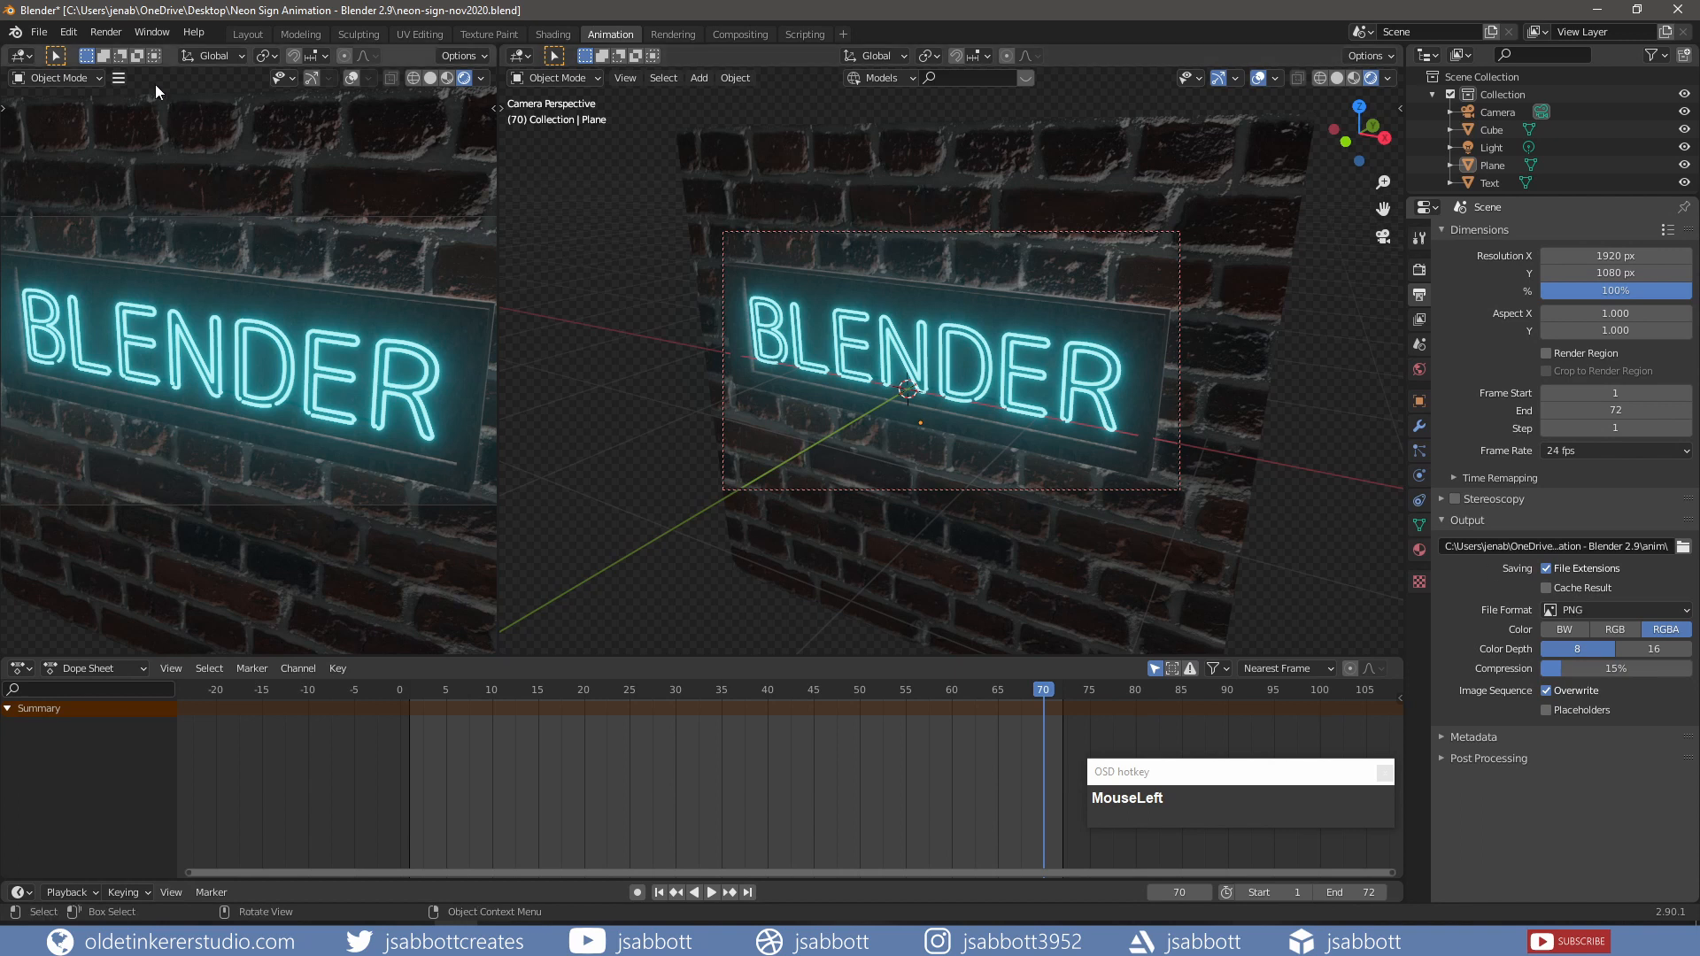
{"action": "left_click", "coordinate": [109, 34]}
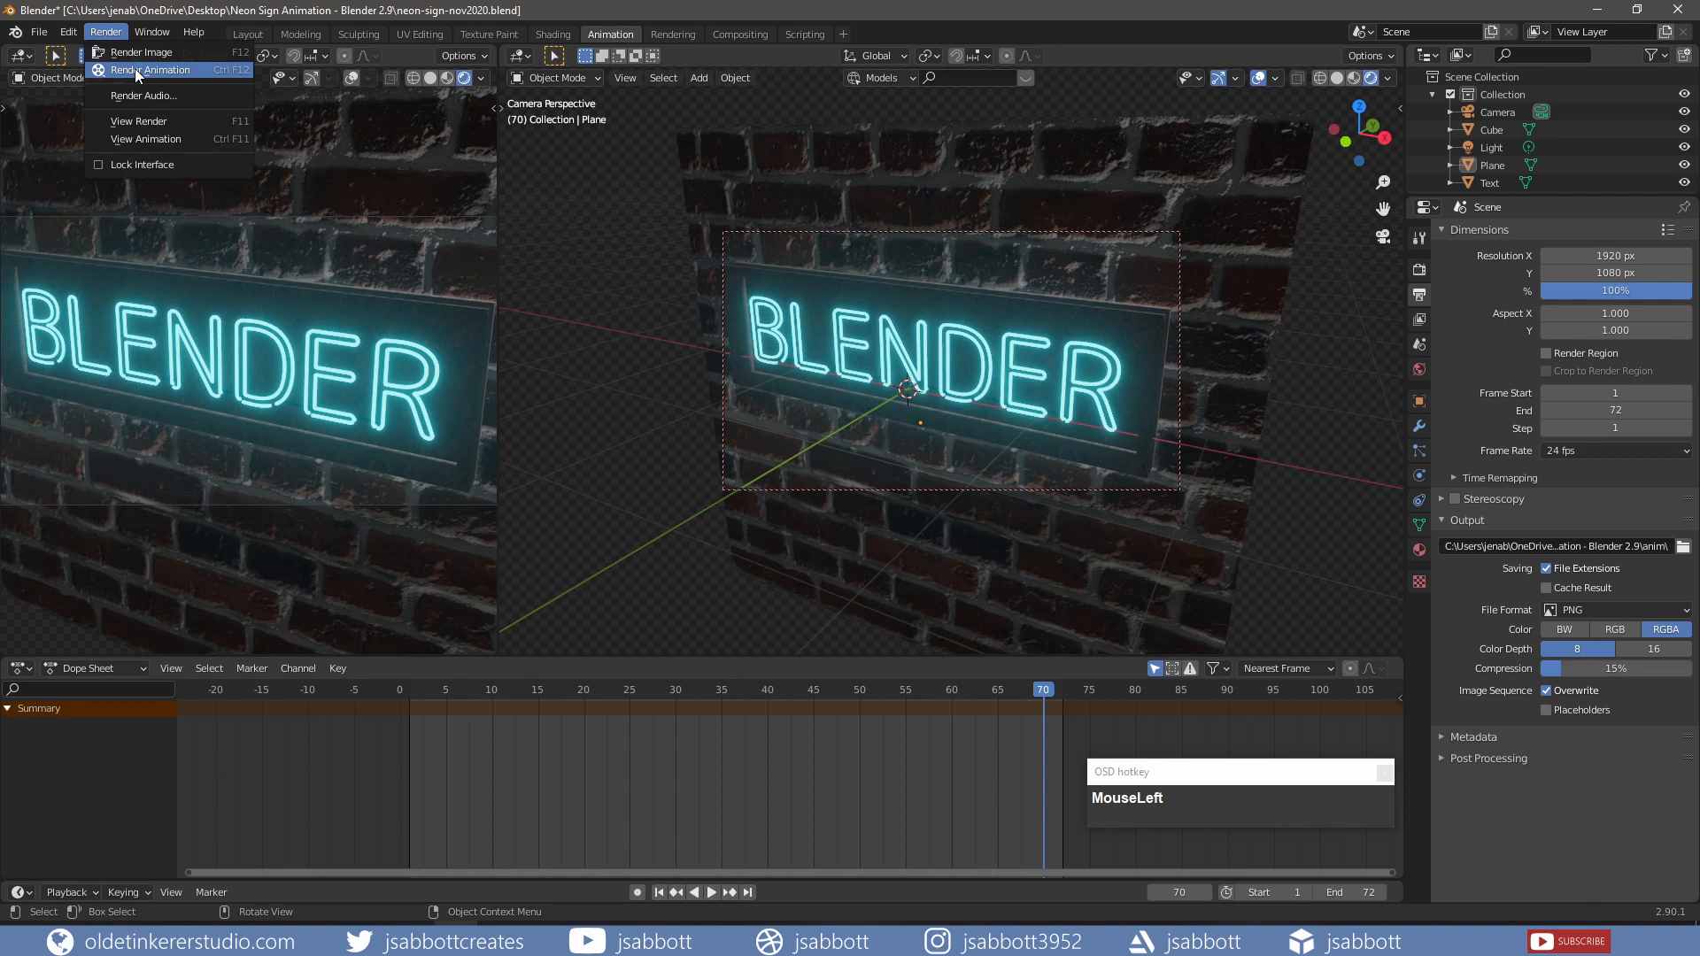
Step: Render the animation to PNG frames, then close the render window
{"action": "left_click", "coordinate": [135, 69]}
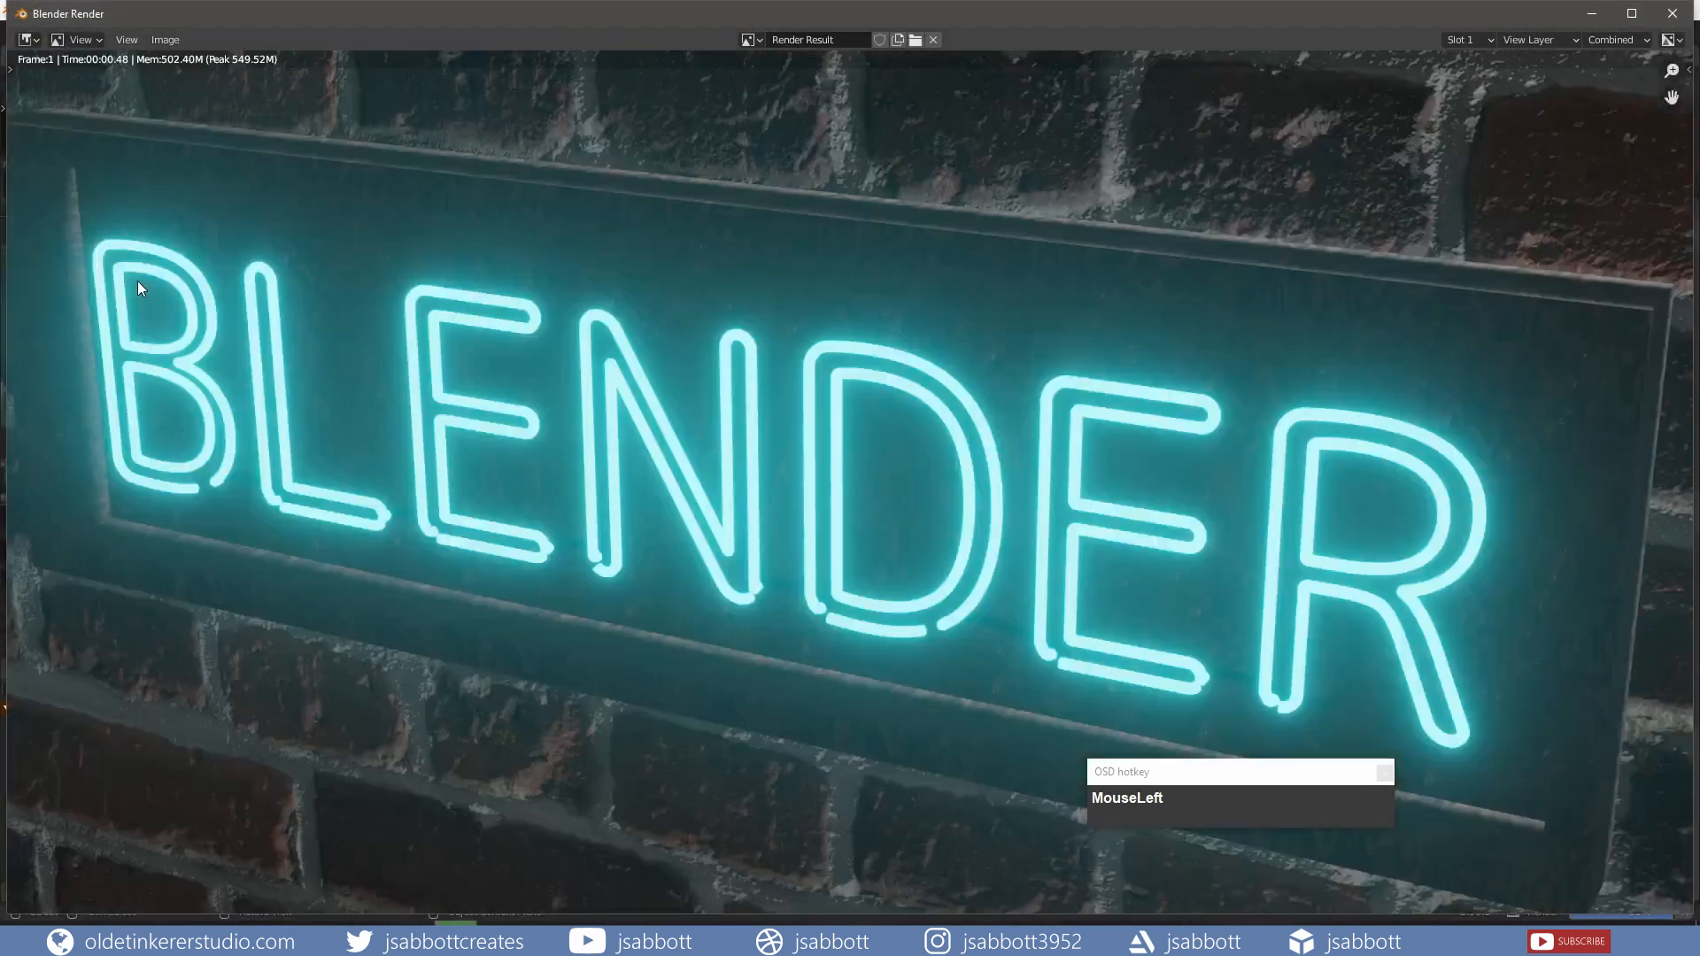
{"action": "scroll", "coordinate": [138, 288], "scroll_direction": "down", "scroll_amount": 1}
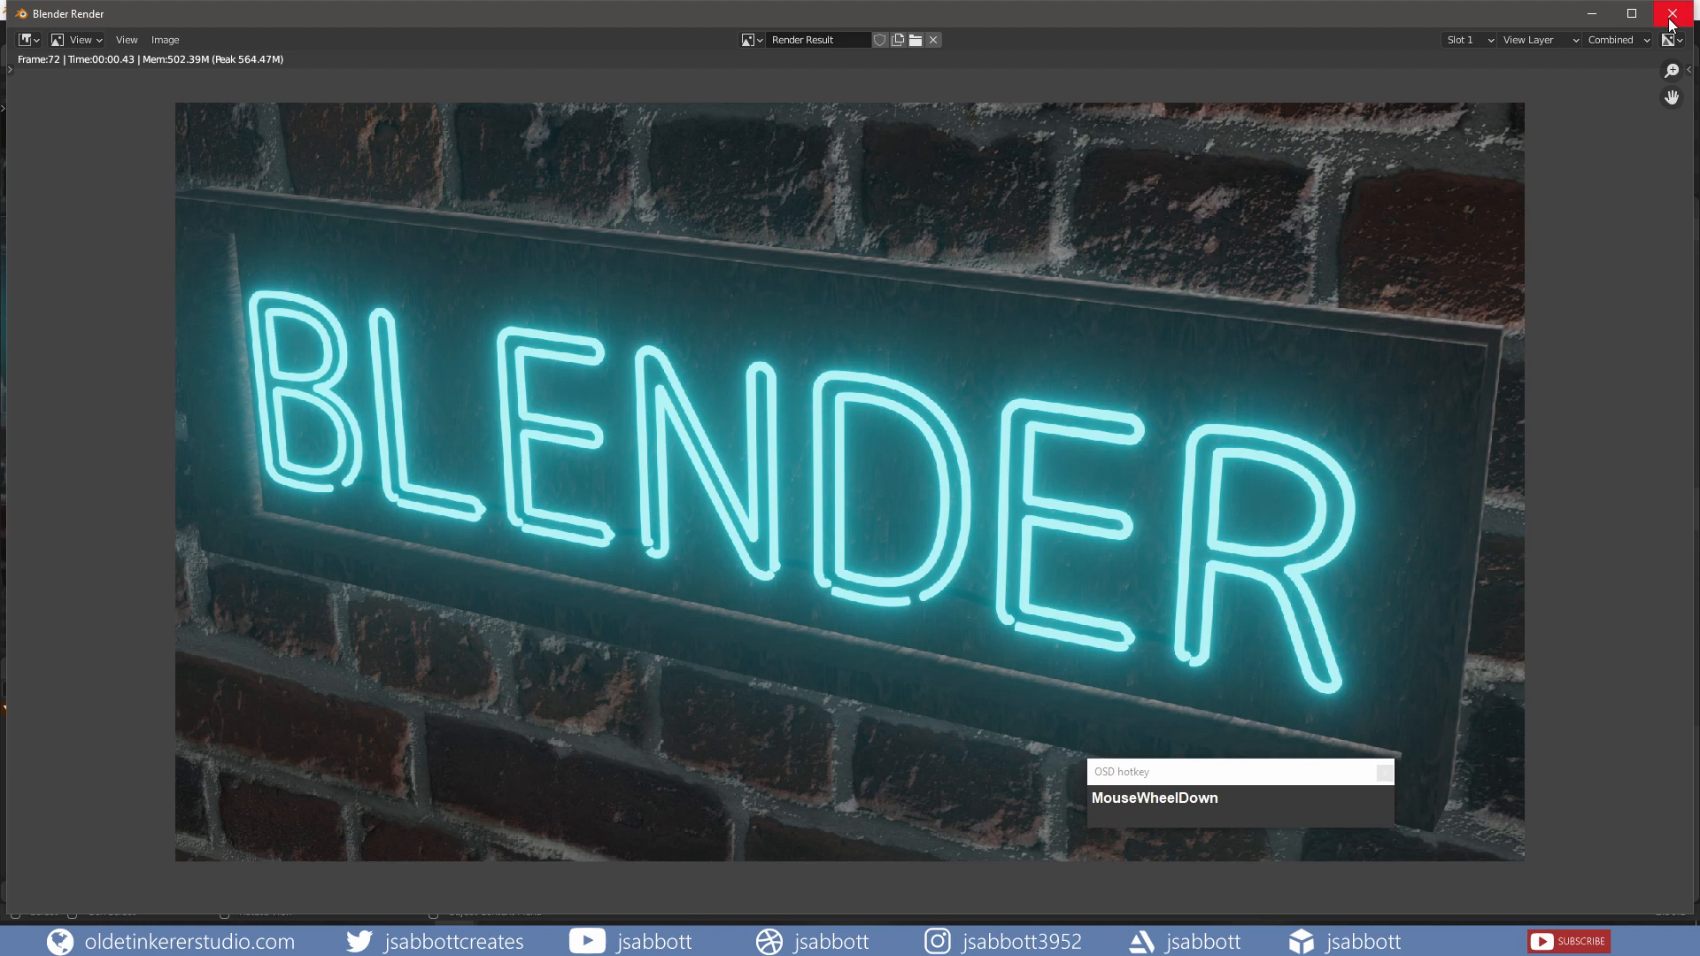
{"action": "left_click", "coordinate": [1671, 14]}
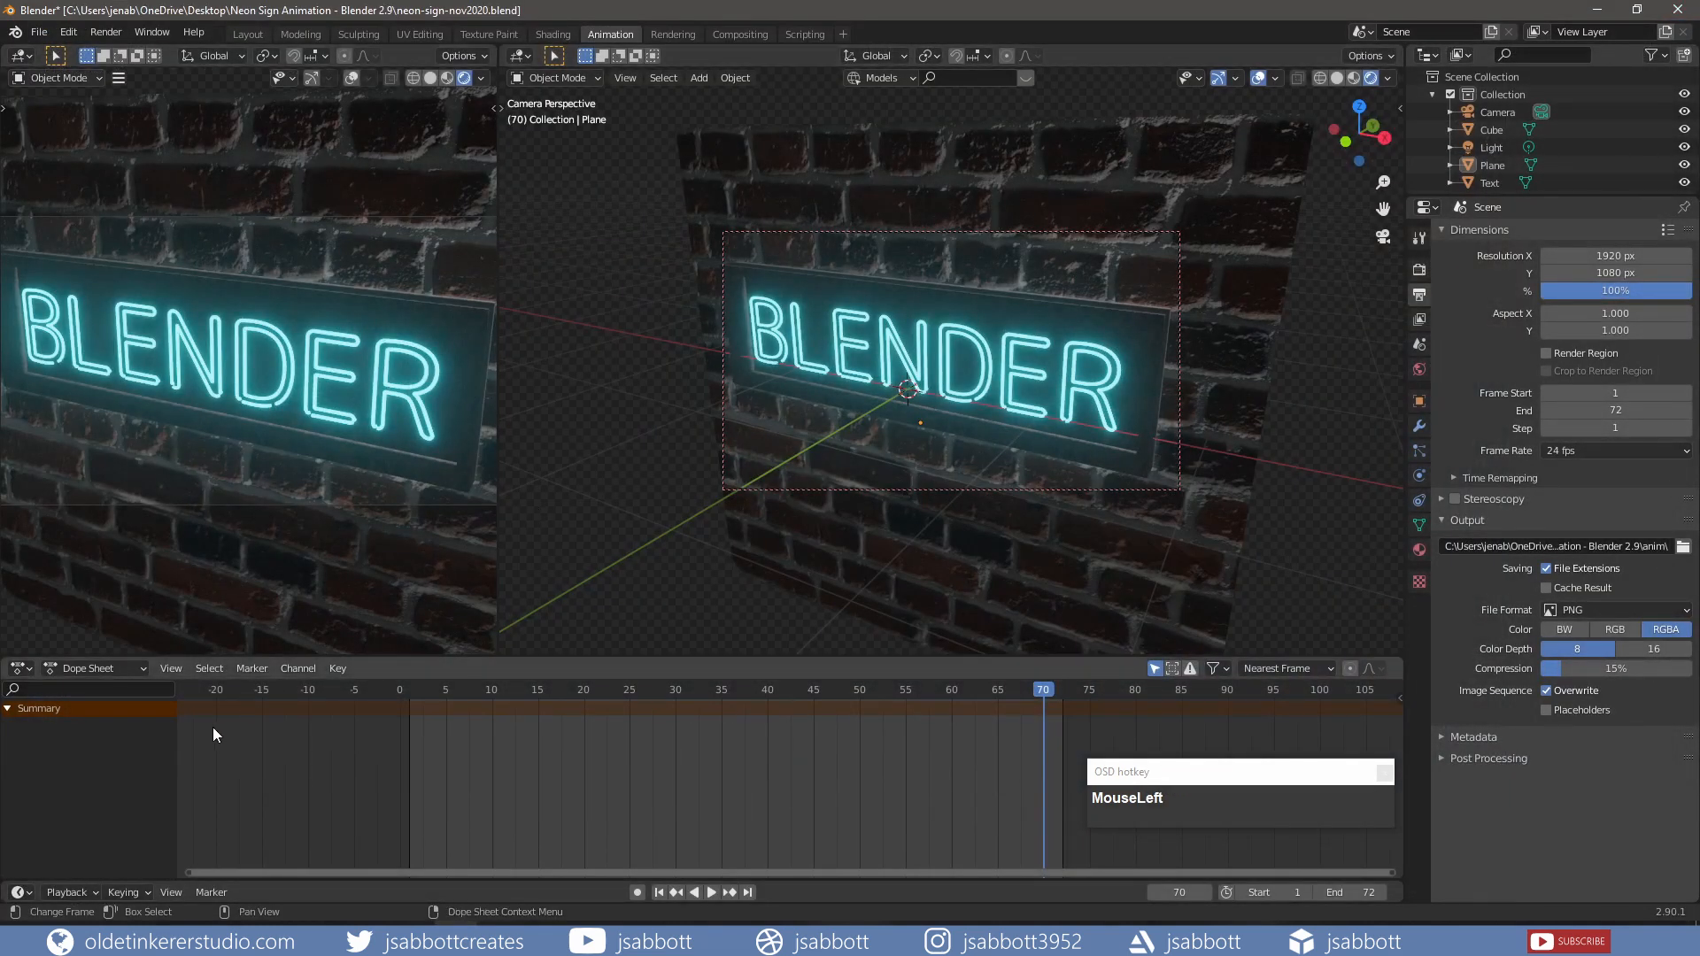
Step: Turn the bottom editor into the Video Sequencer and add the 72 rendered PNG frames as a strip
{"action": "left_click", "coordinate": [28, 671]}
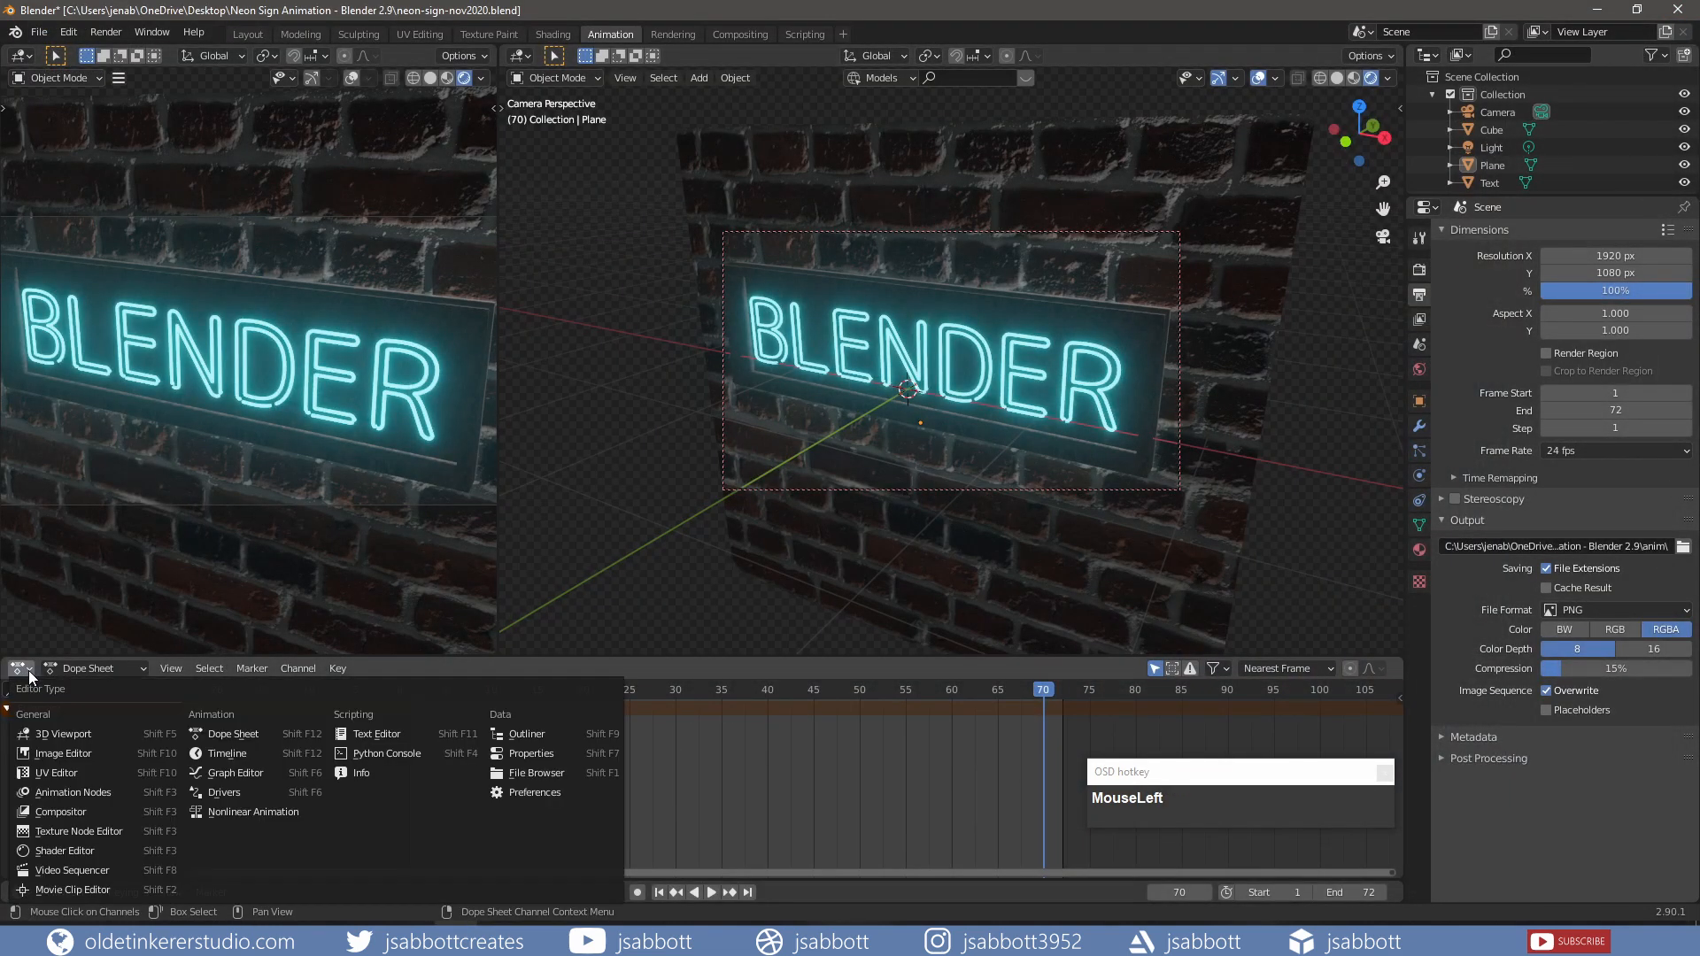
{"action": "left_click", "coordinate": [99, 869]}
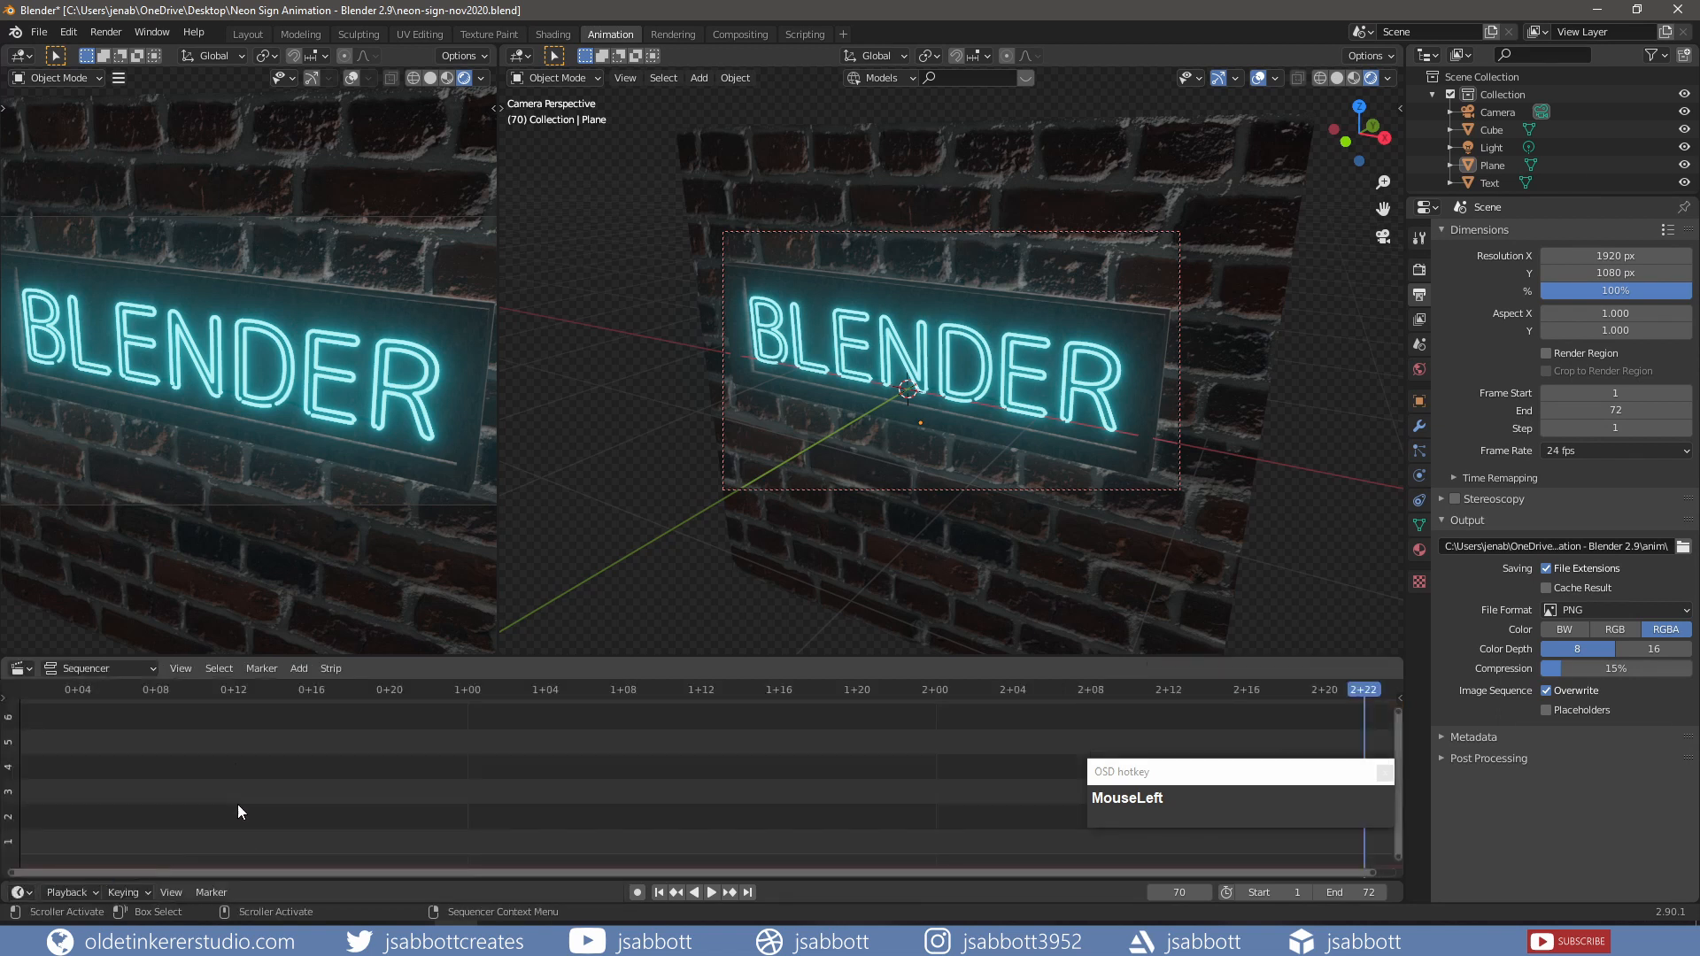
{"action": "left_click", "coordinate": [293, 672]}
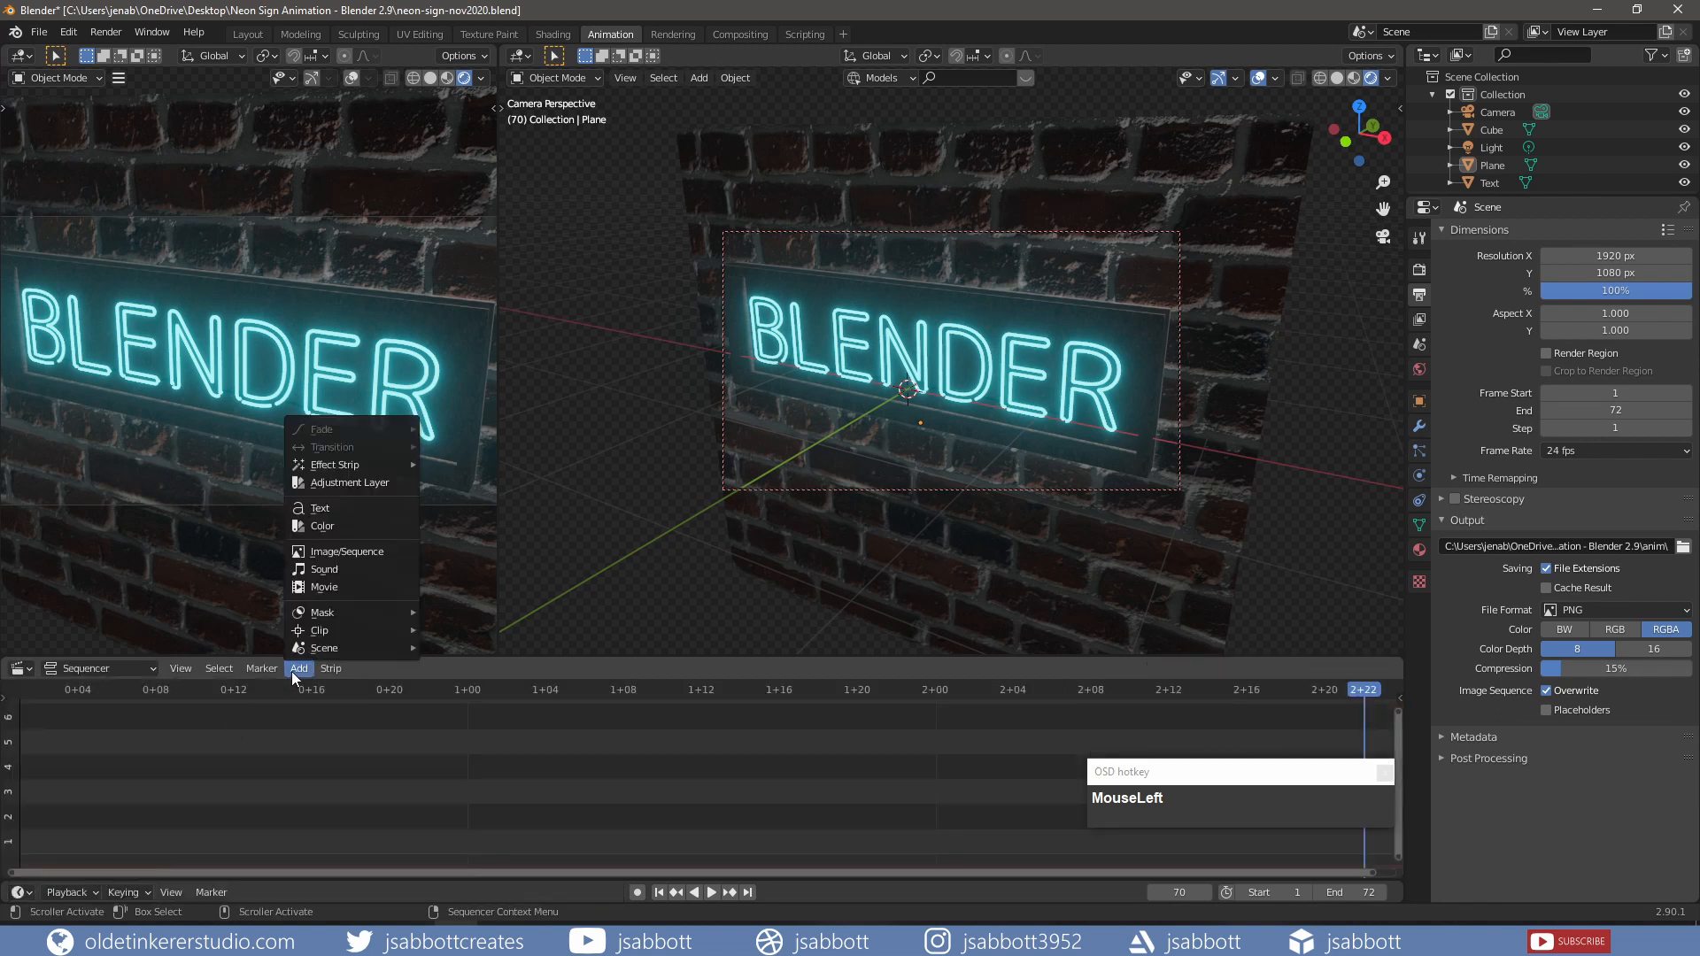
{"action": "left_click", "coordinate": [342, 554]}
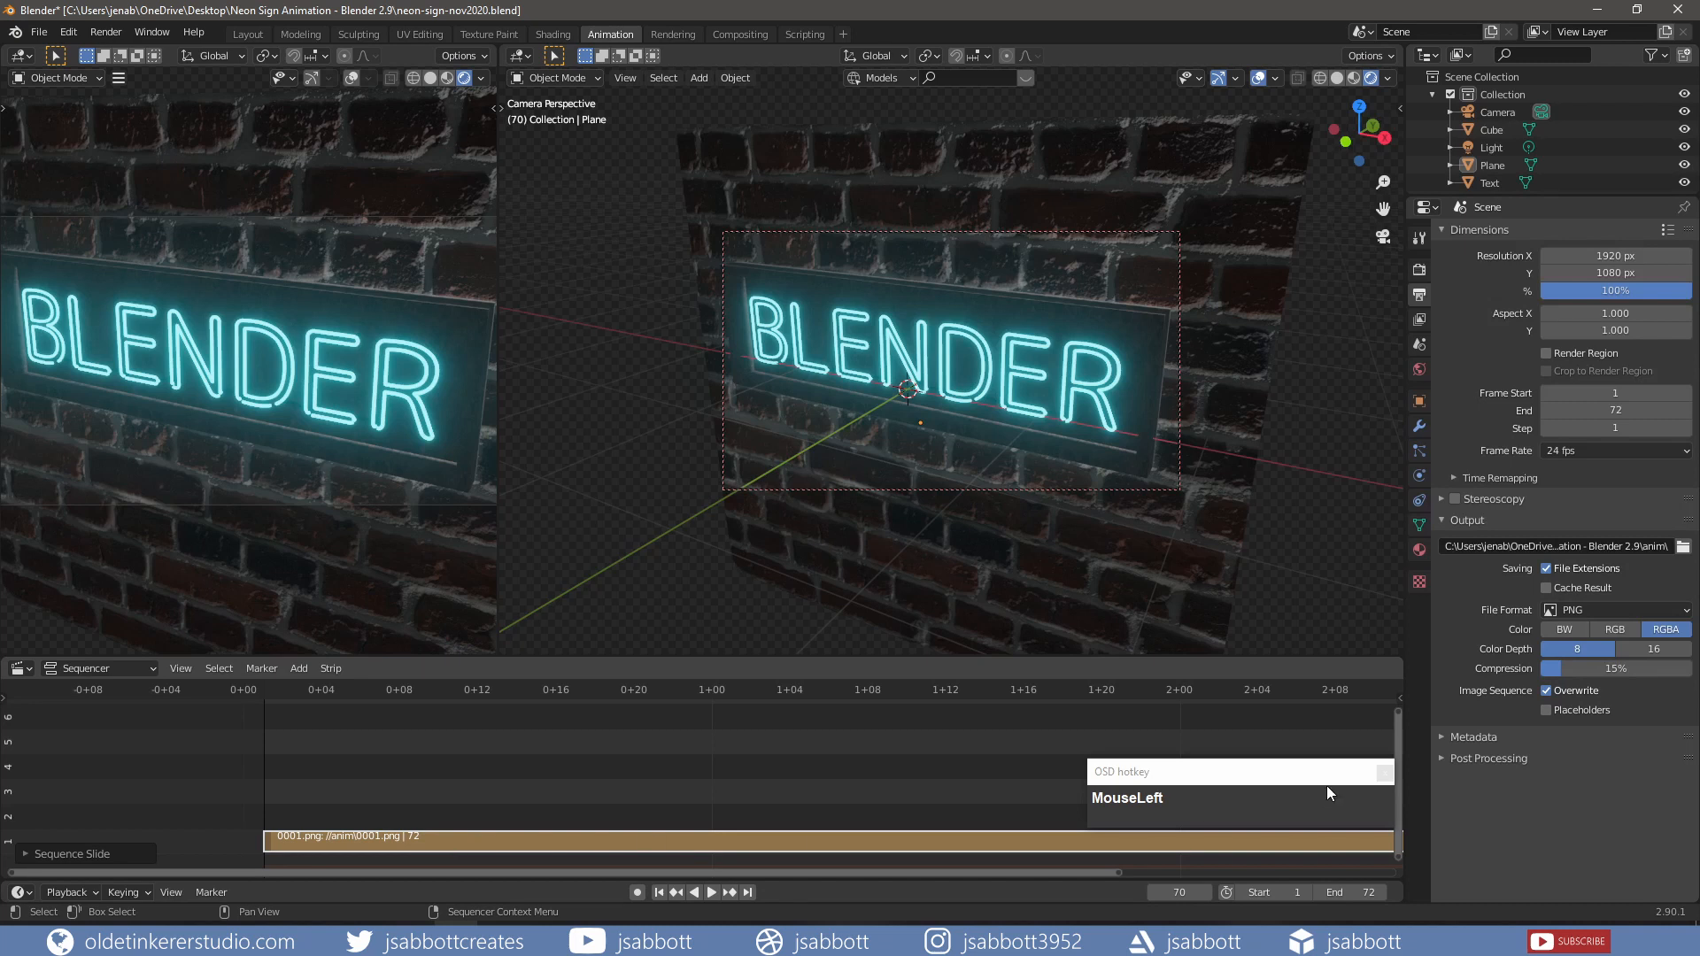
Step: Set the output file format to FFmpeg video with an MPEG-4 container
{"action": "left_click", "coordinate": [1684, 610]}
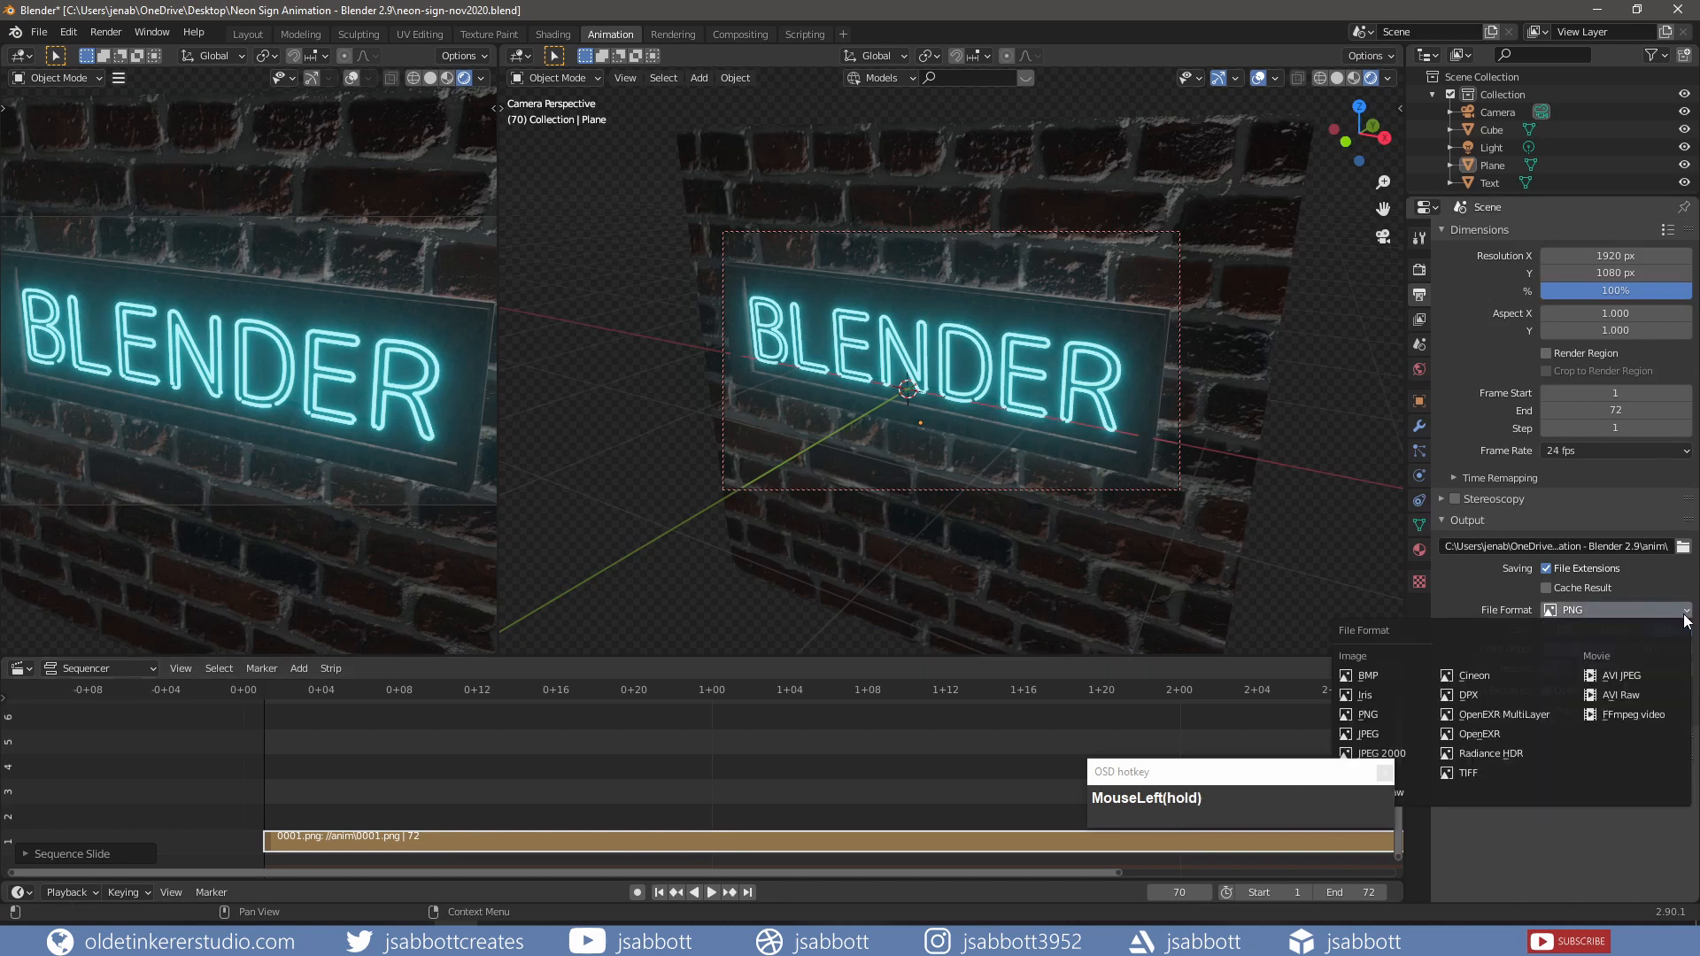
{"action": "left_click", "coordinate": [1652, 715]}
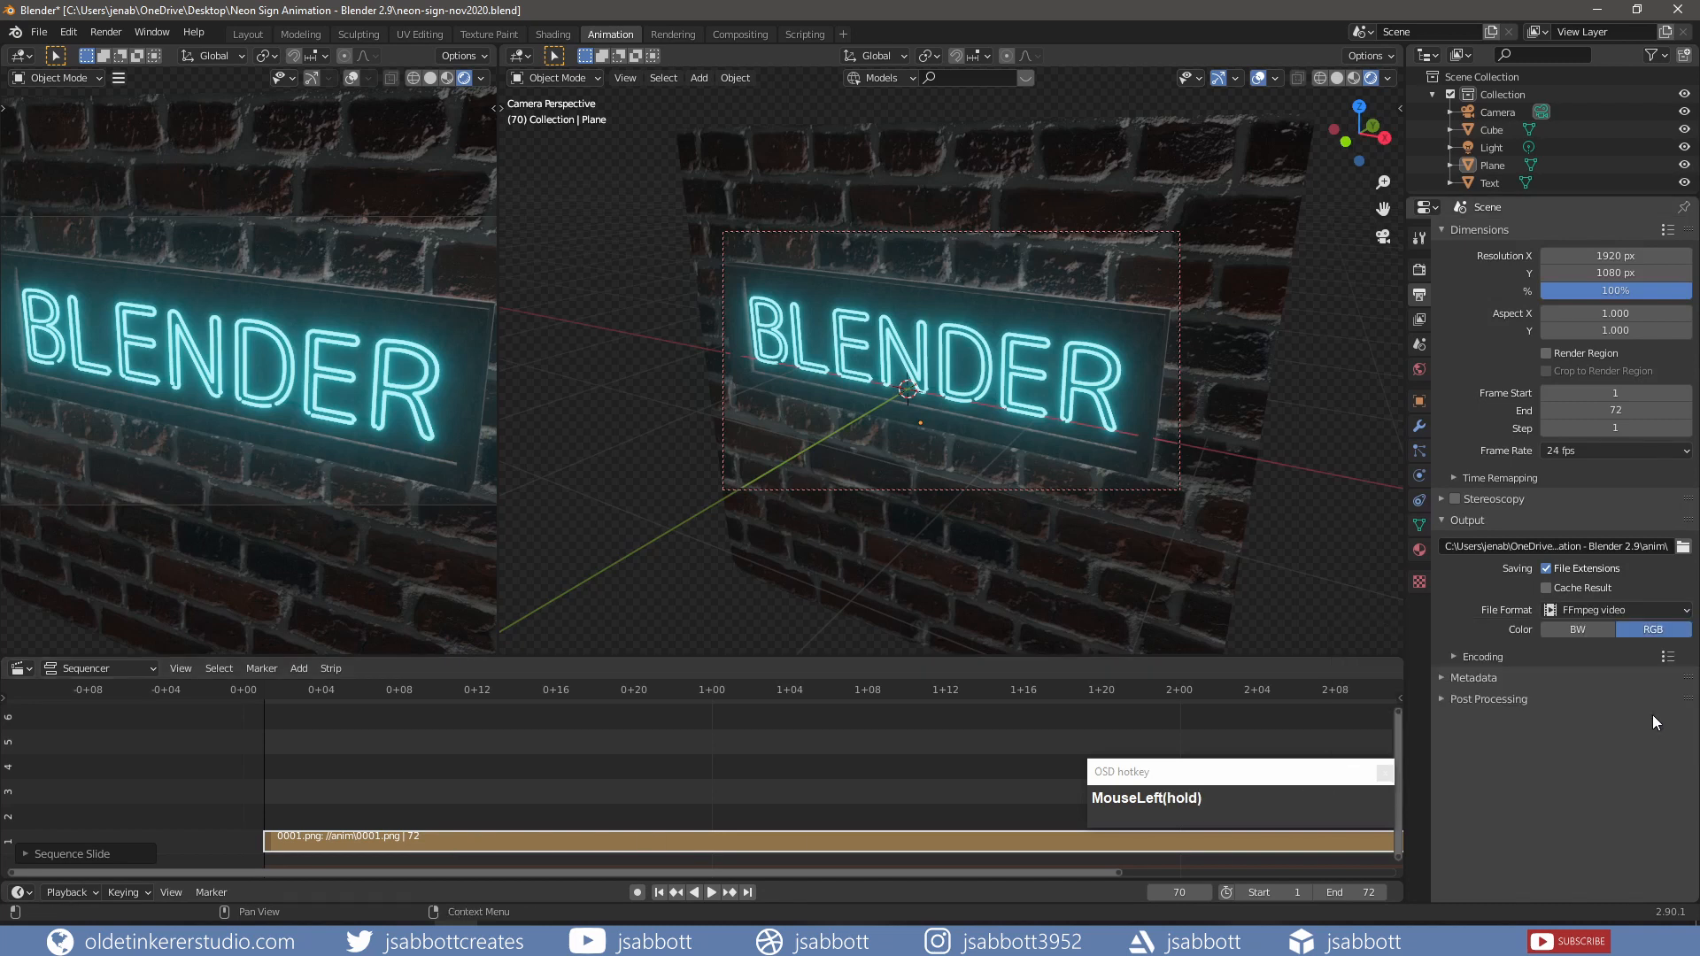
{"action": "left_click", "coordinate": [1451, 659]}
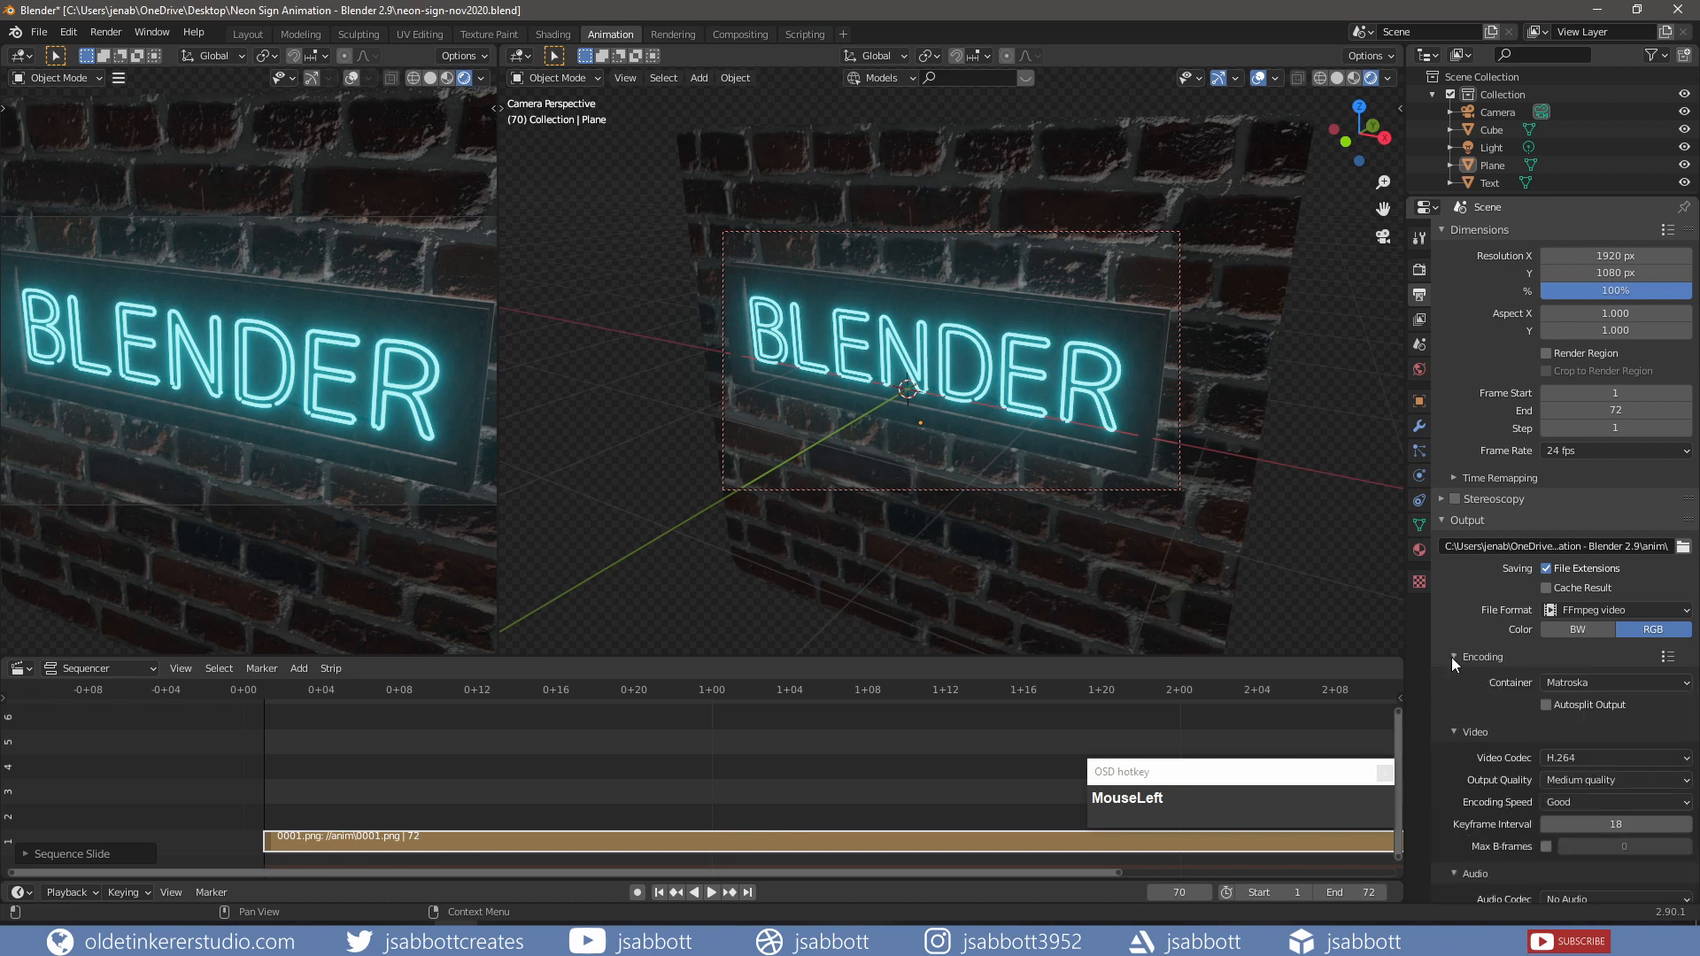
{"action": "left_click", "coordinate": [1574, 682]}
{"action": "left_click", "coordinate": [1579, 738]}
{"action": "left_click", "coordinate": [179, 670]}
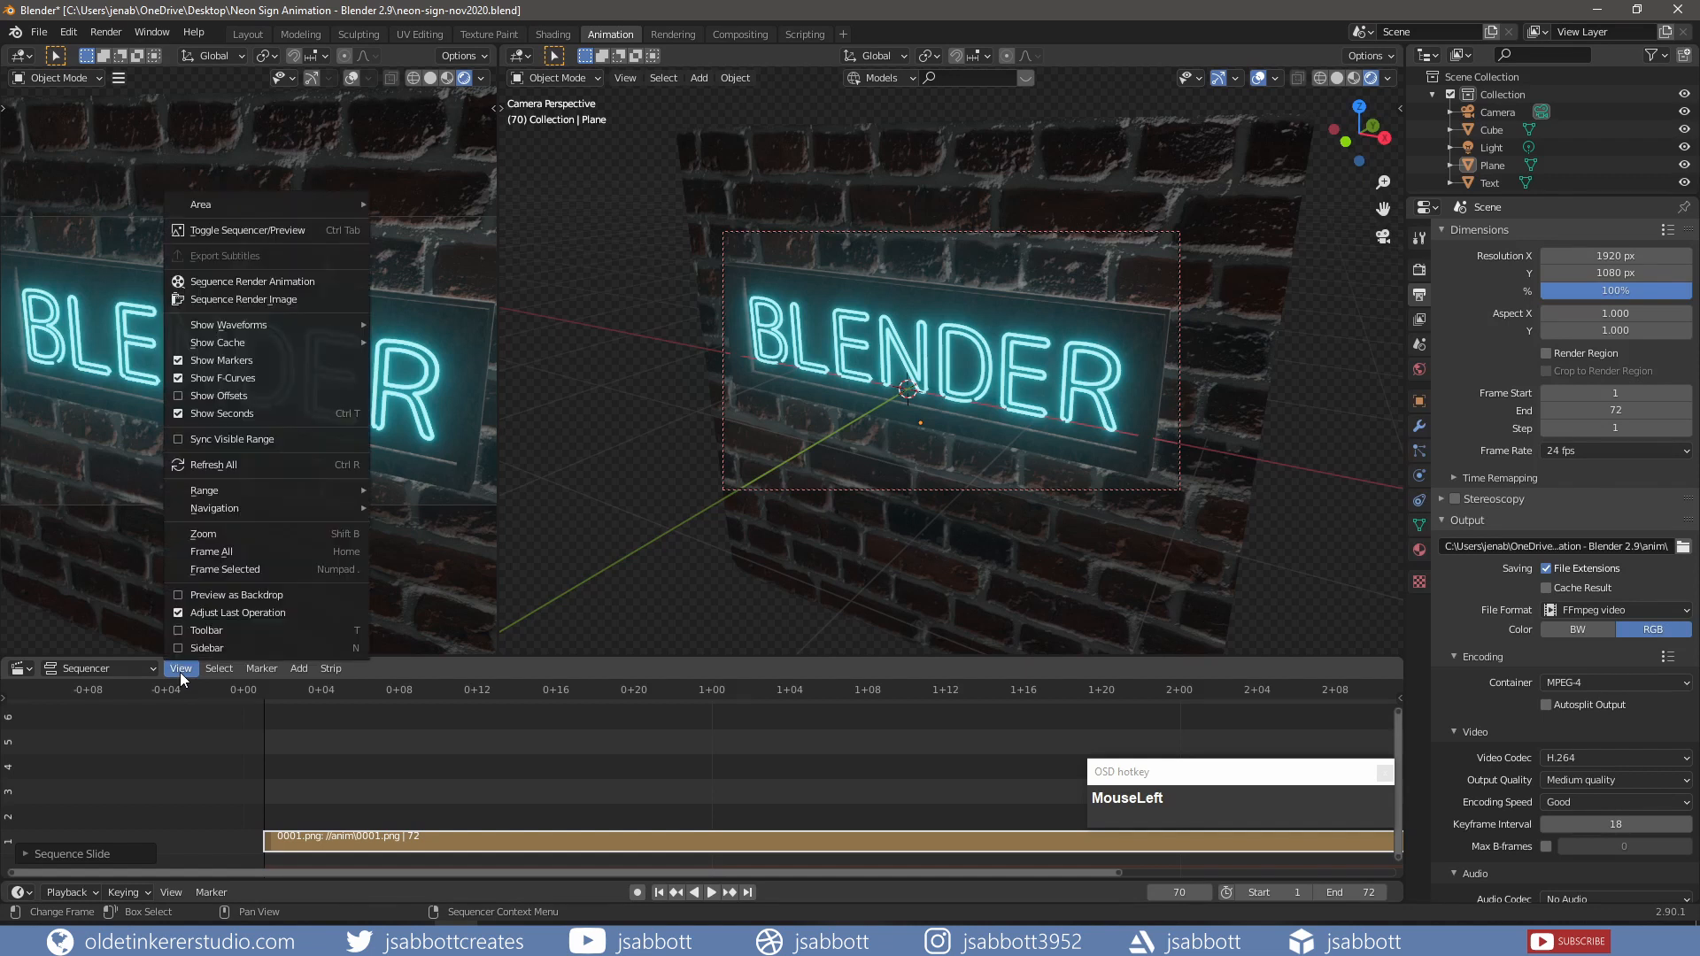
Step: Render the sequence to a video and play the resulting 0001-0072 neon sign clip
{"action": "left_click", "coordinate": [264, 282]}
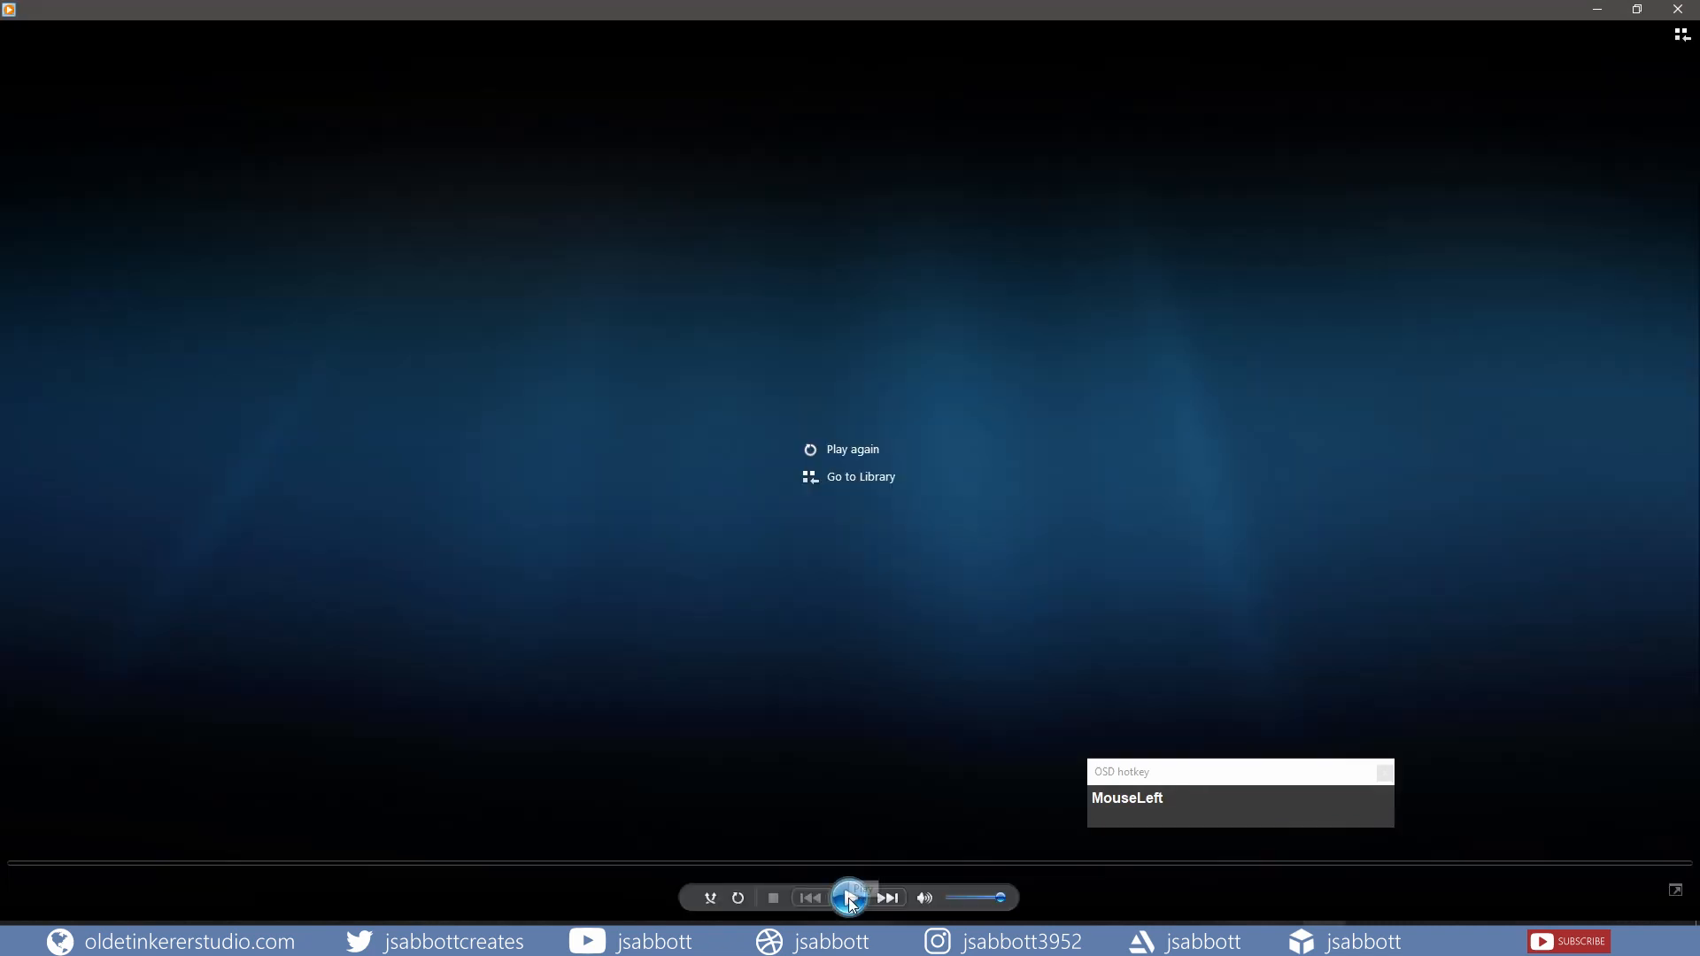
{"action": "left_click", "coordinate": [850, 898]}
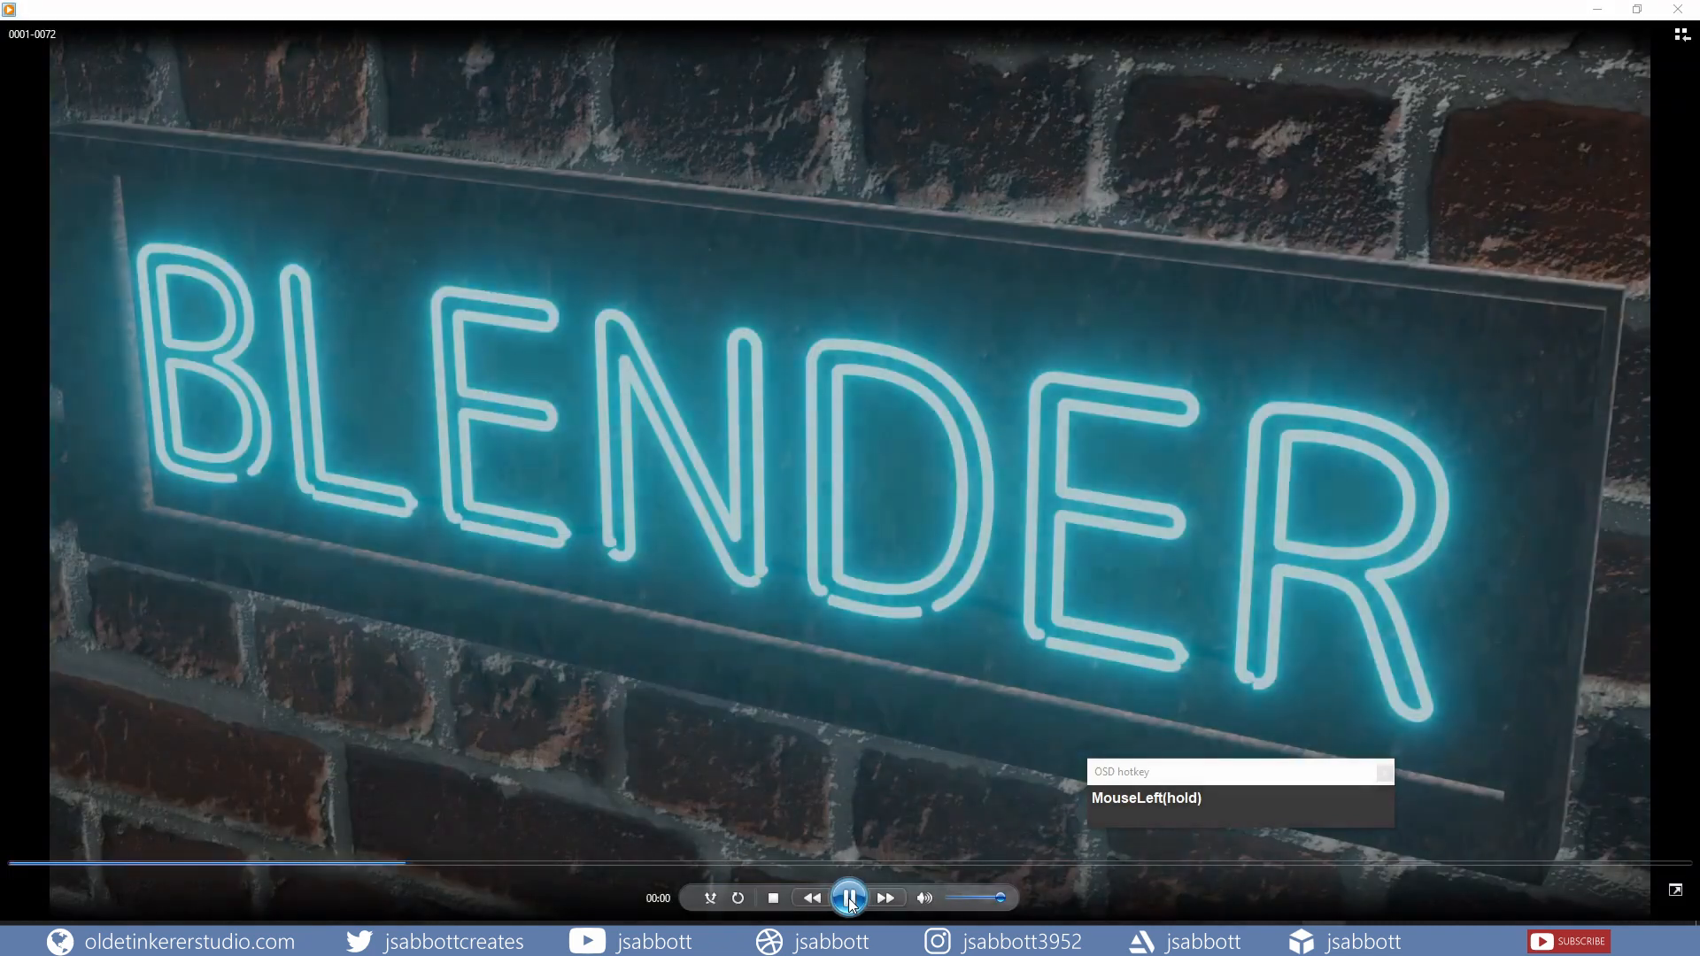